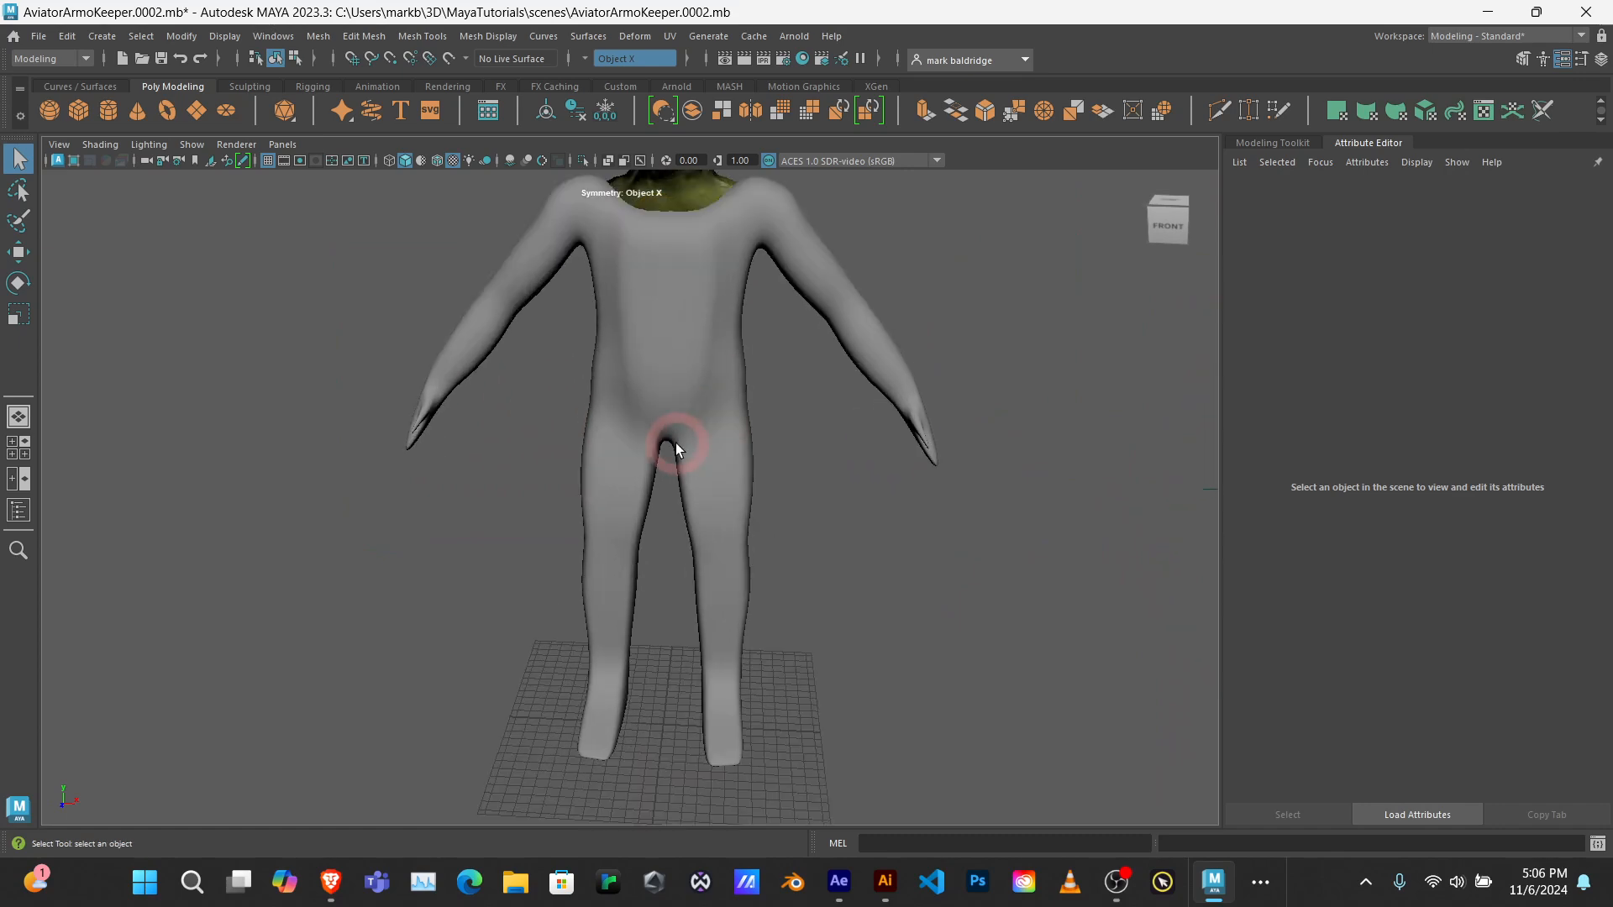
Step: Examine the humanoid body model from the front and side, at close range and at full height
mouse_move(814, 479)
alt+mouse_down()
mouse_move(521, 446)
mouse_move(630, 432)
mouse_move(629, 485)
mouse_move(813, 466)
alt+mouse_up()
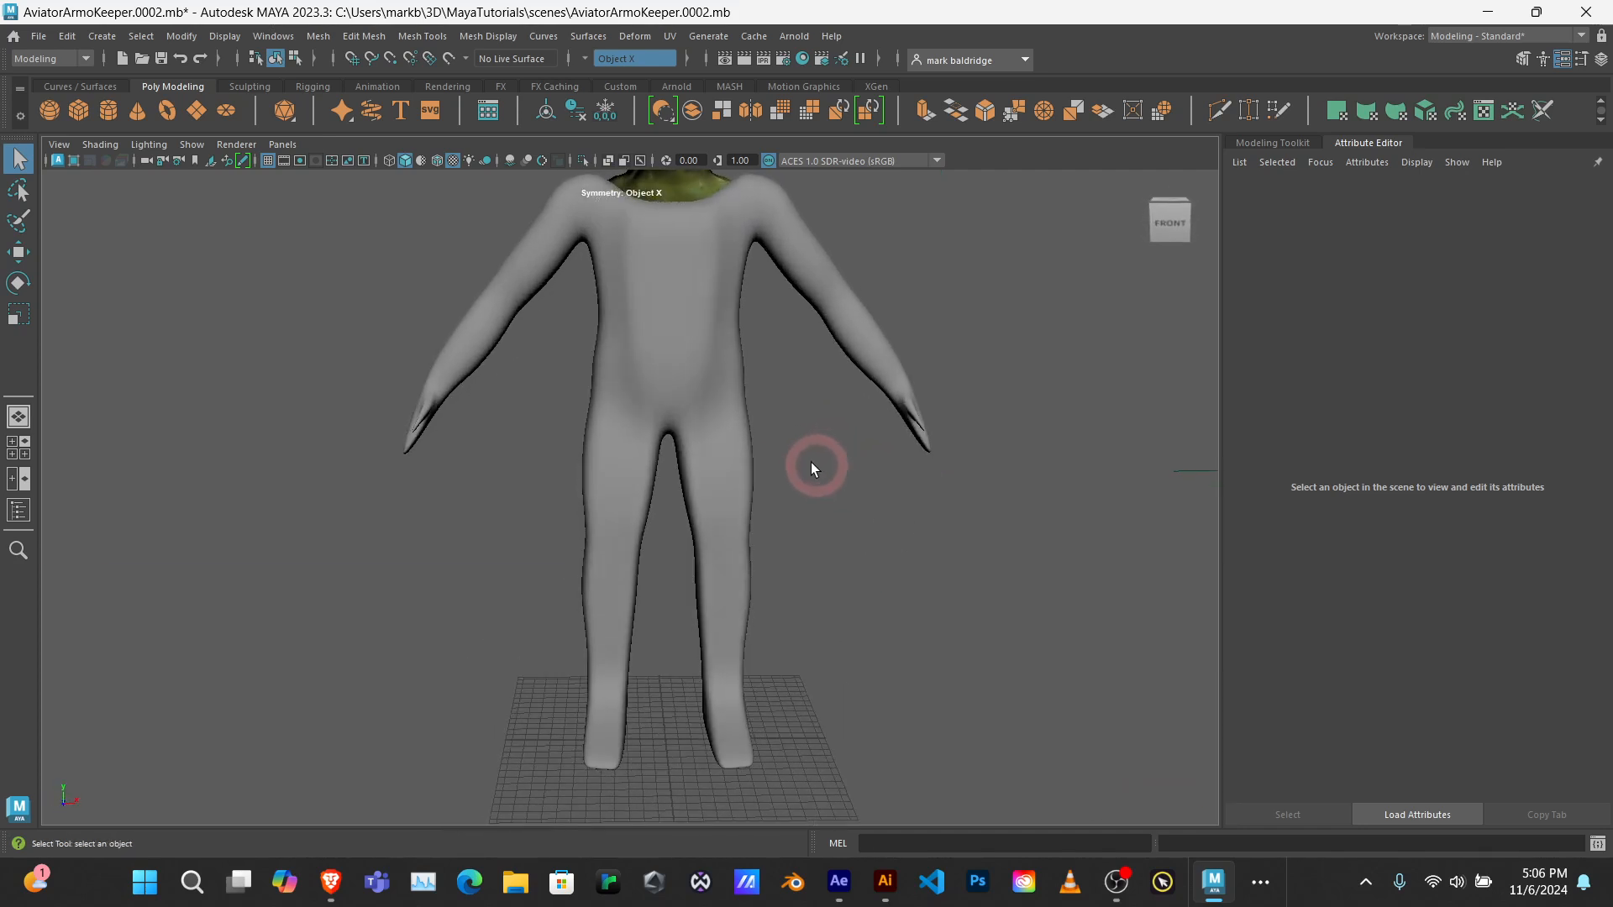
alt+middle_drag(692, 327, 647, 382)
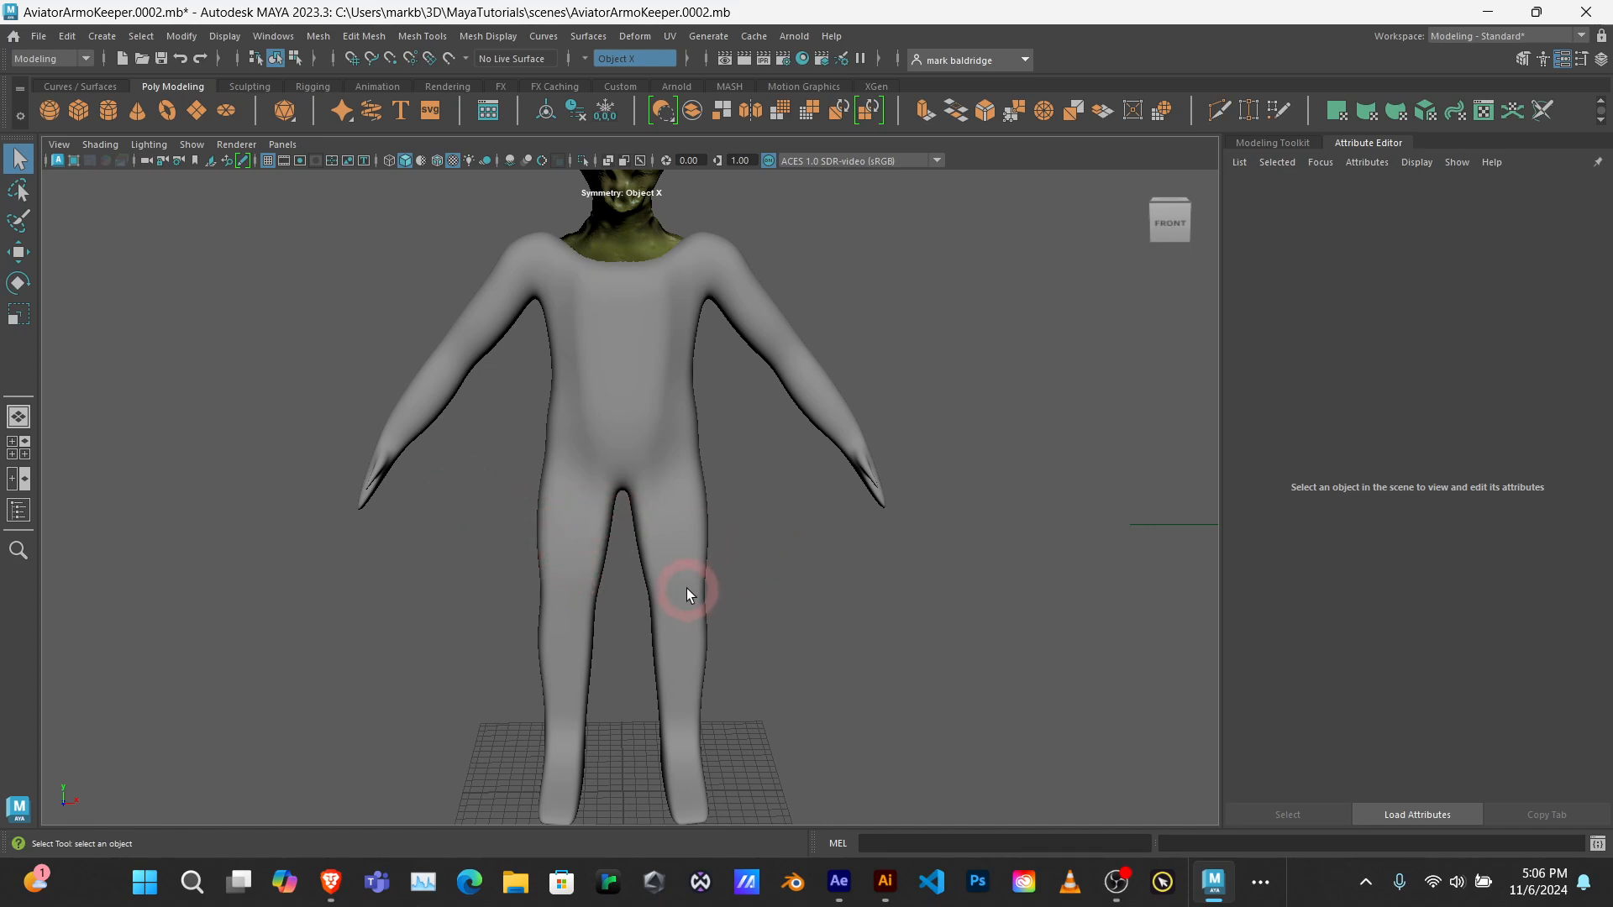
alt+drag(704, 579, 640, 572)
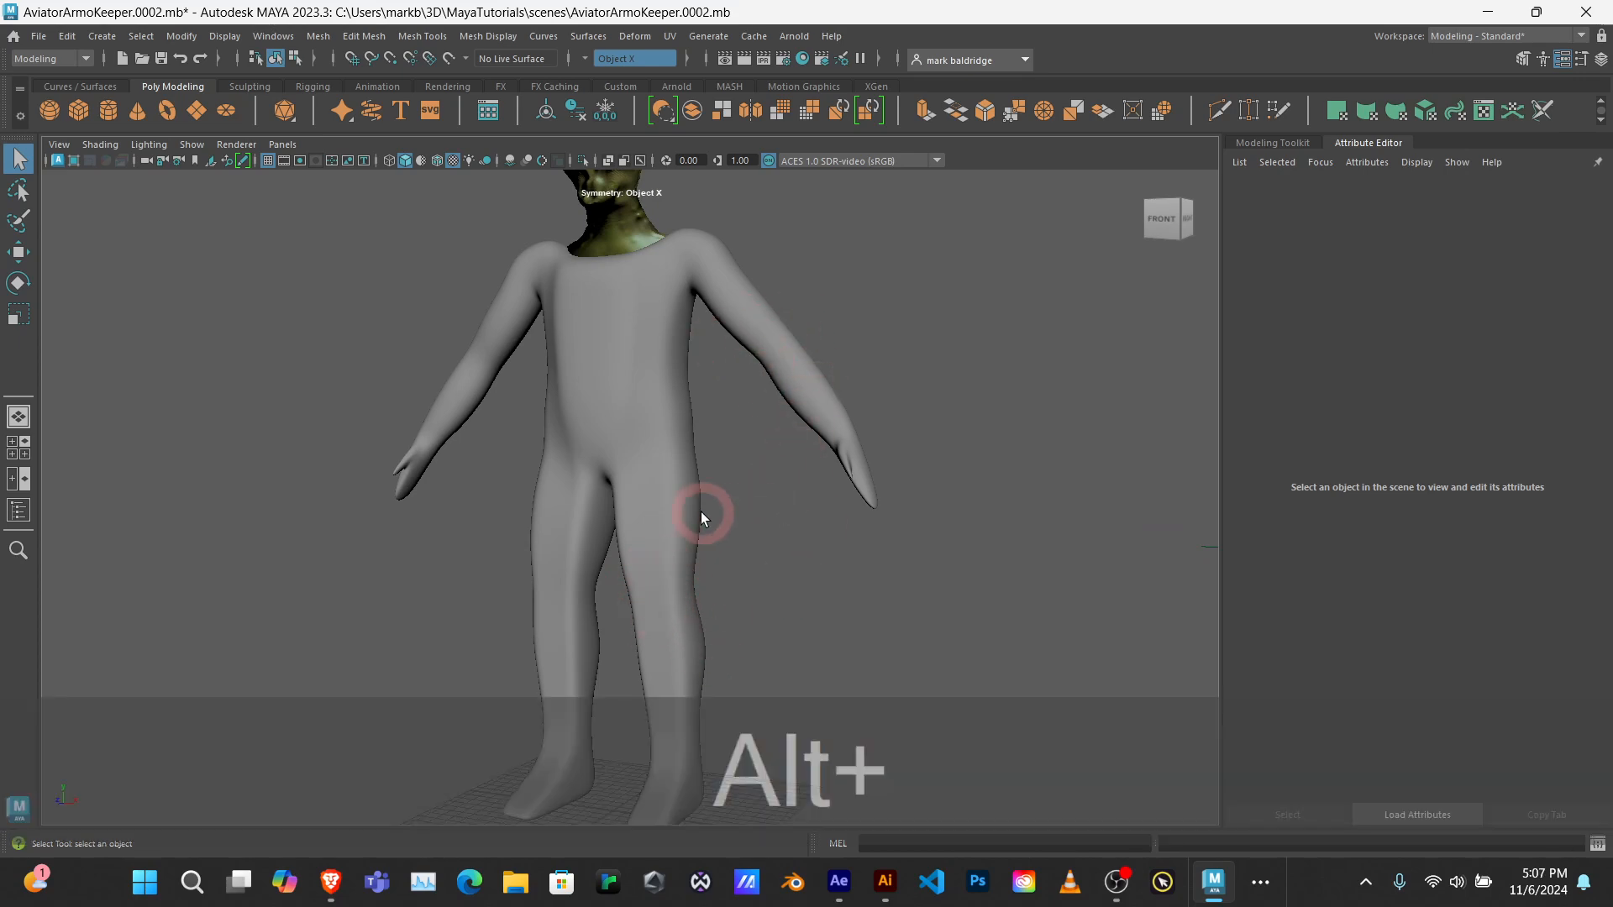
alt+drag(703, 512, 756, 568)
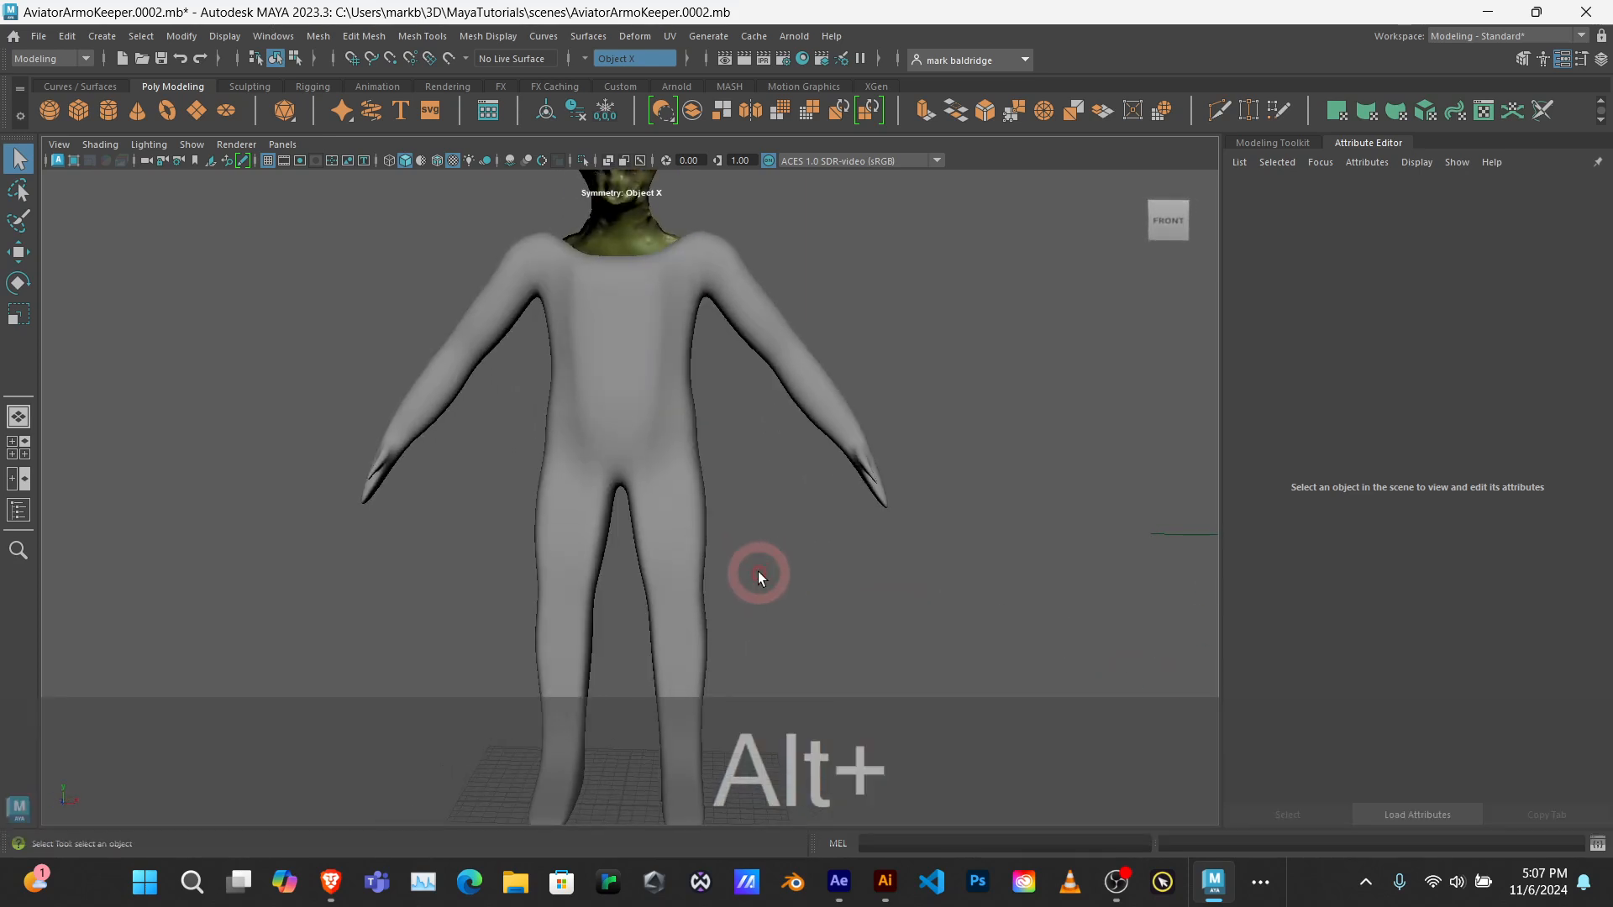
alt+right_drag(641, 389, 481, 416)
alt+drag(482, 415, 677, 642)
alt+drag(618, 763, 540, 434)
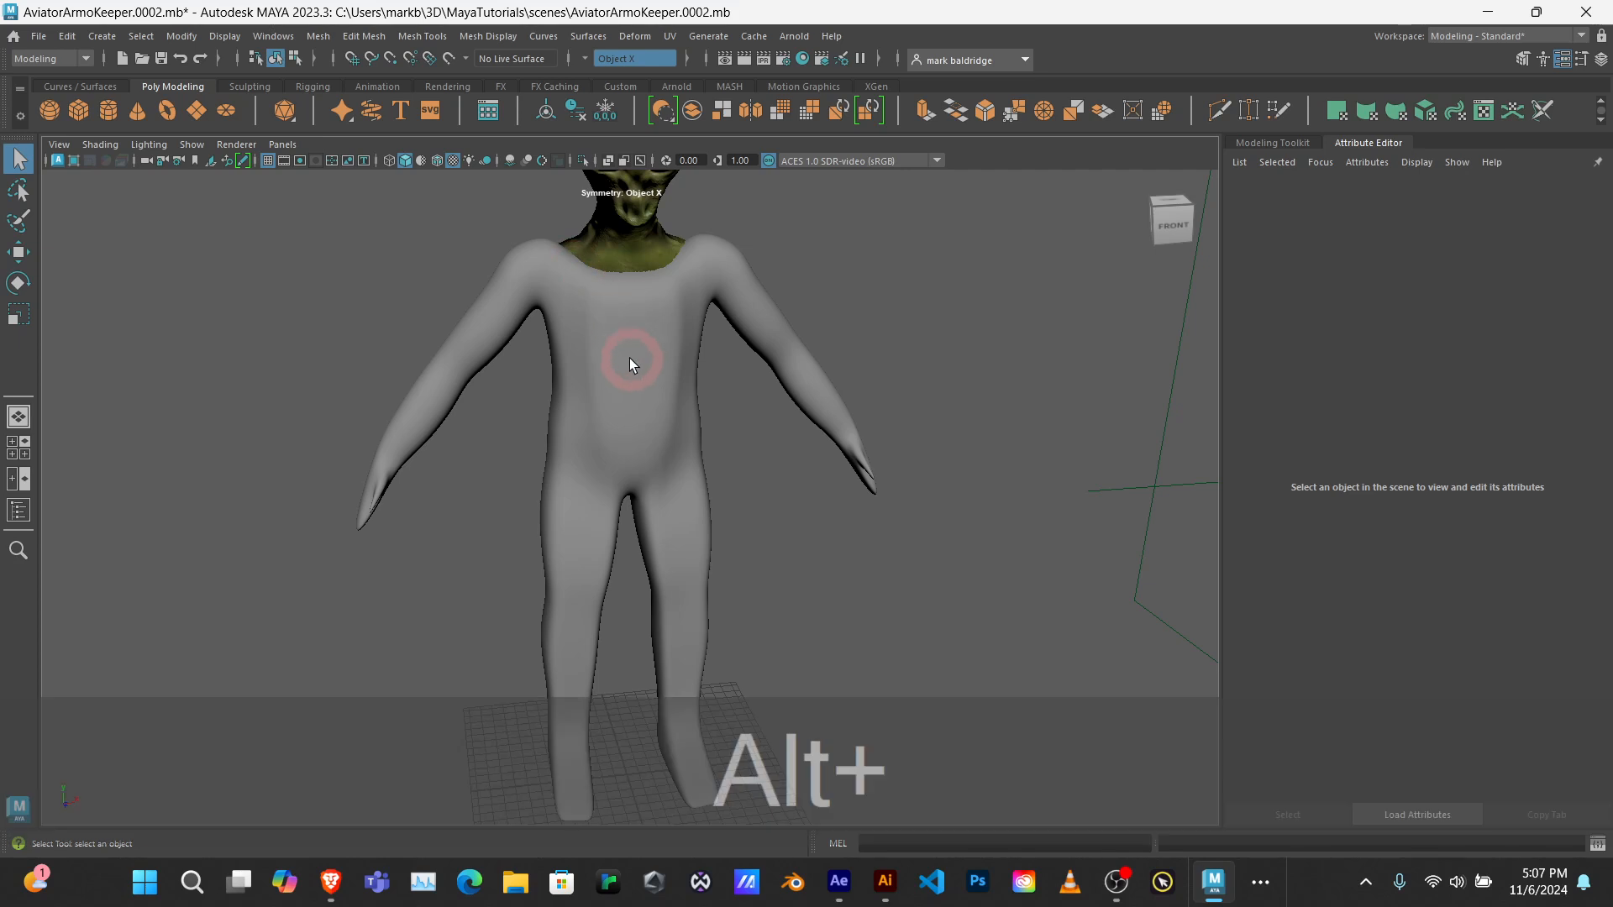
alt+drag(627, 356, 729, 352)
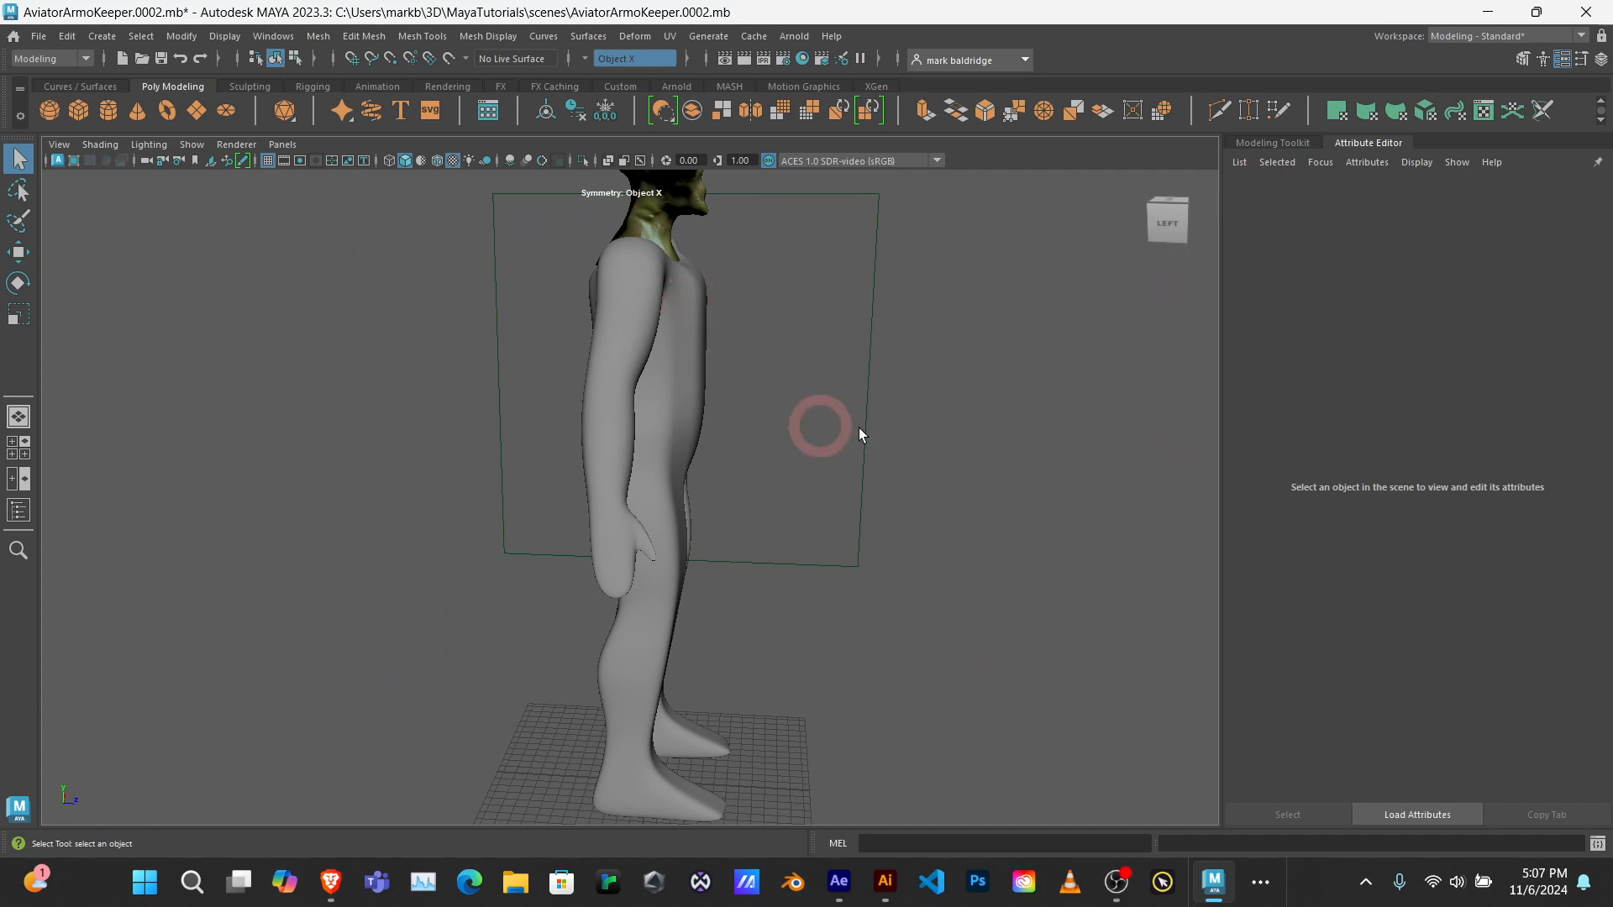
alt+drag(859, 427, 522, 372)
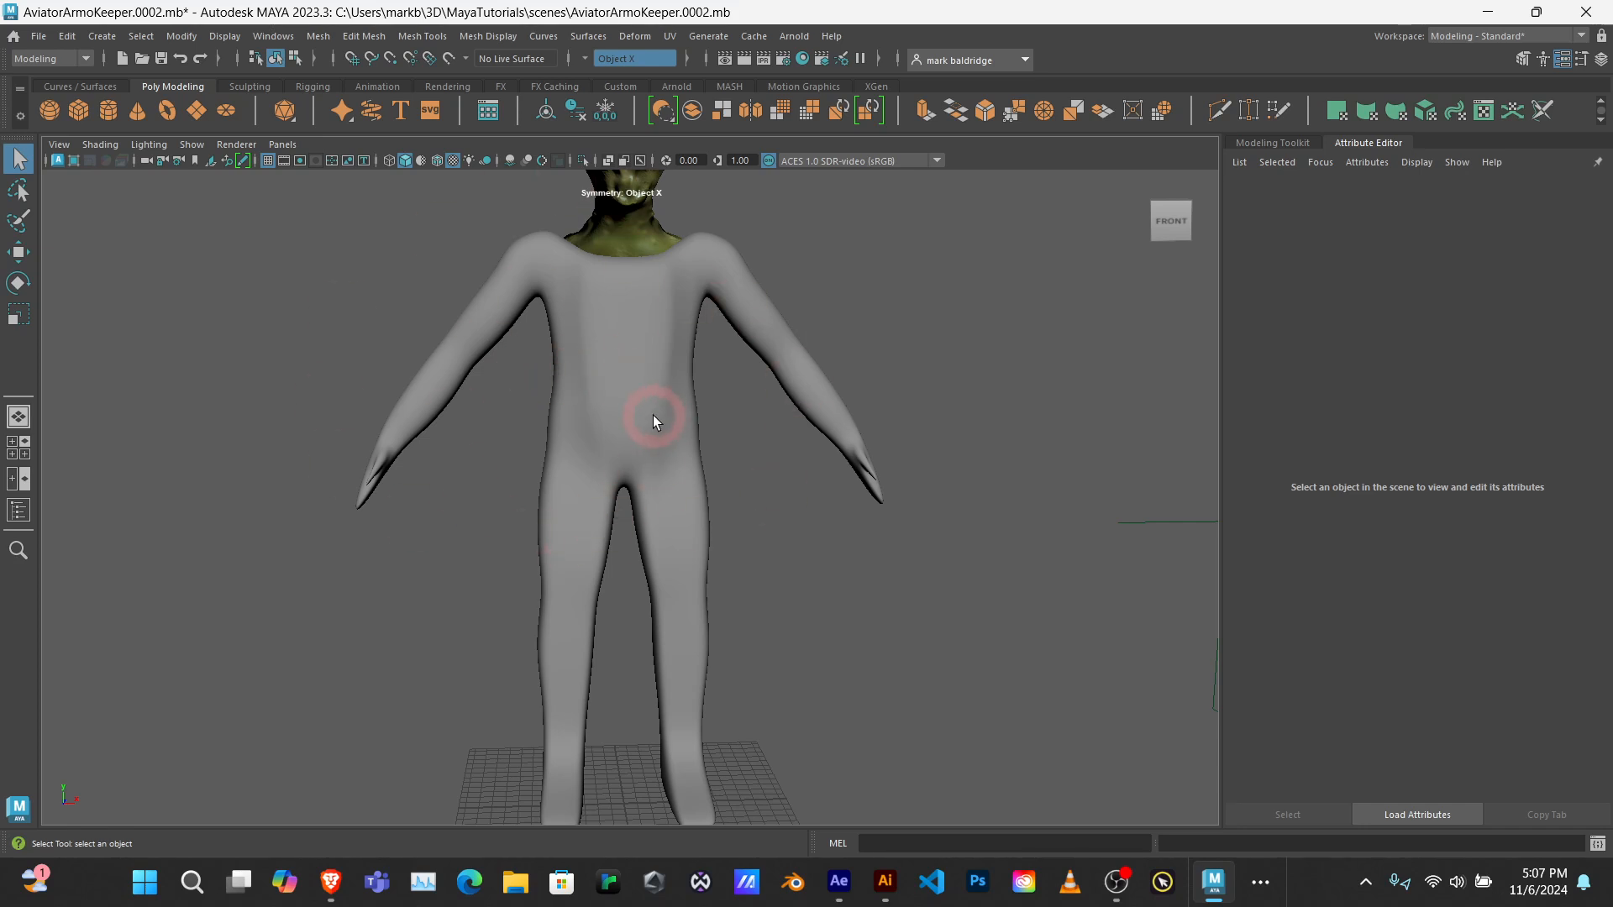
mouse_move(630, 389)
alt+mouse_down()
mouse_move(601, 428)
mouse_move(684, 385)
mouse_move(627, 359)
mouse_move(925, 389)
mouse_move(526, 381)
mouse_move(619, 381)
alt+mouse_up()
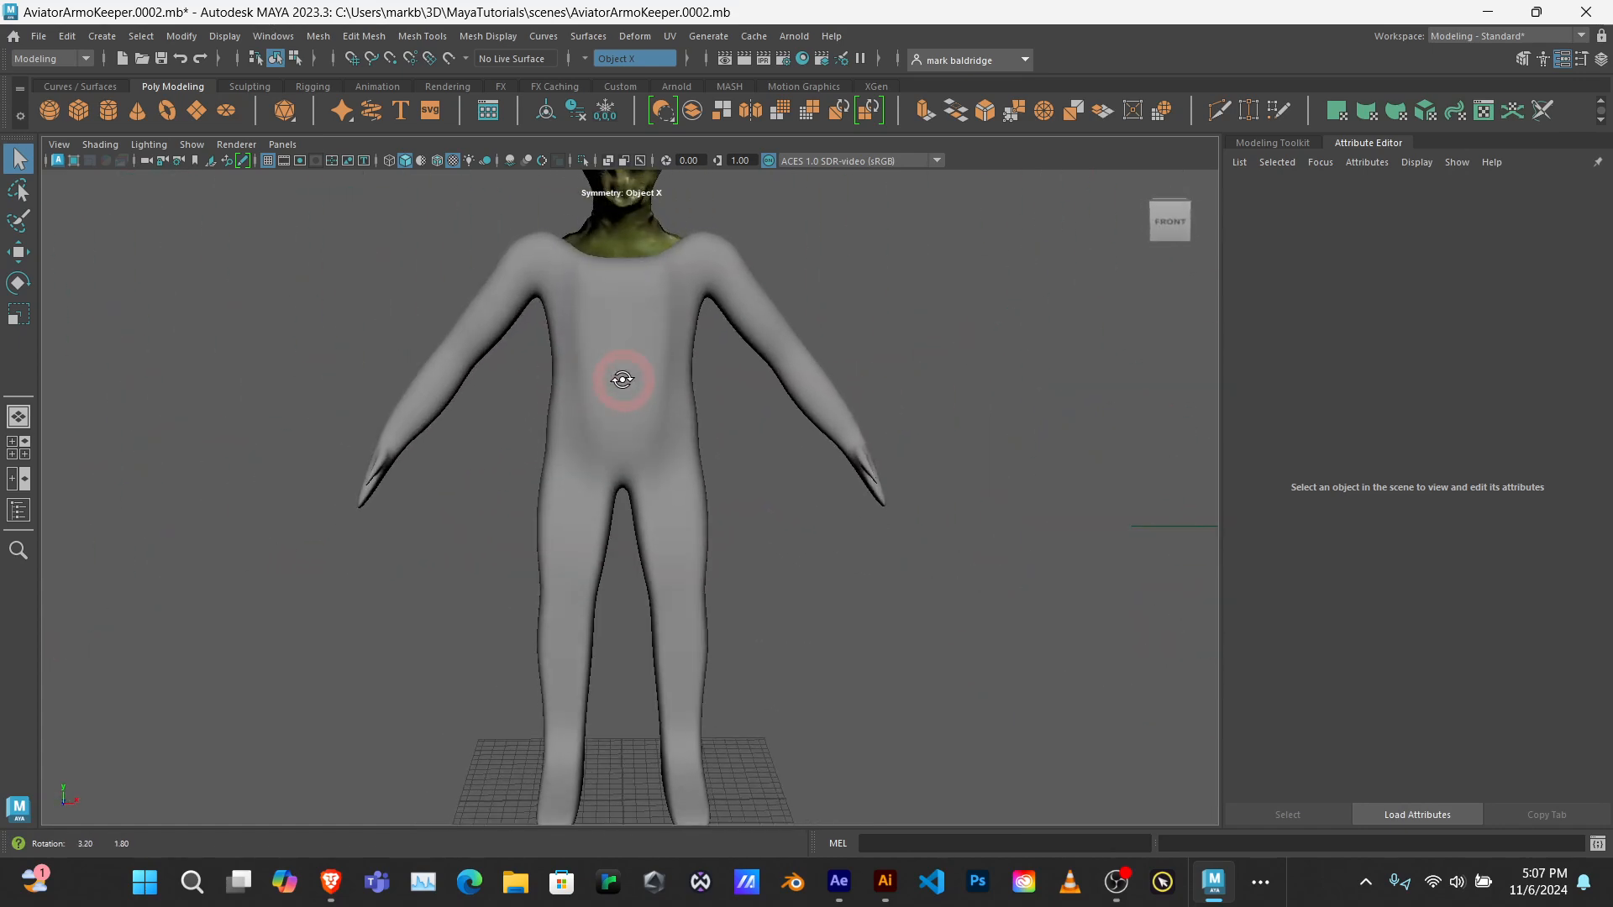
scroll(636, 350, up, 1)
alt+middle_drag(637, 350, 659, 291)
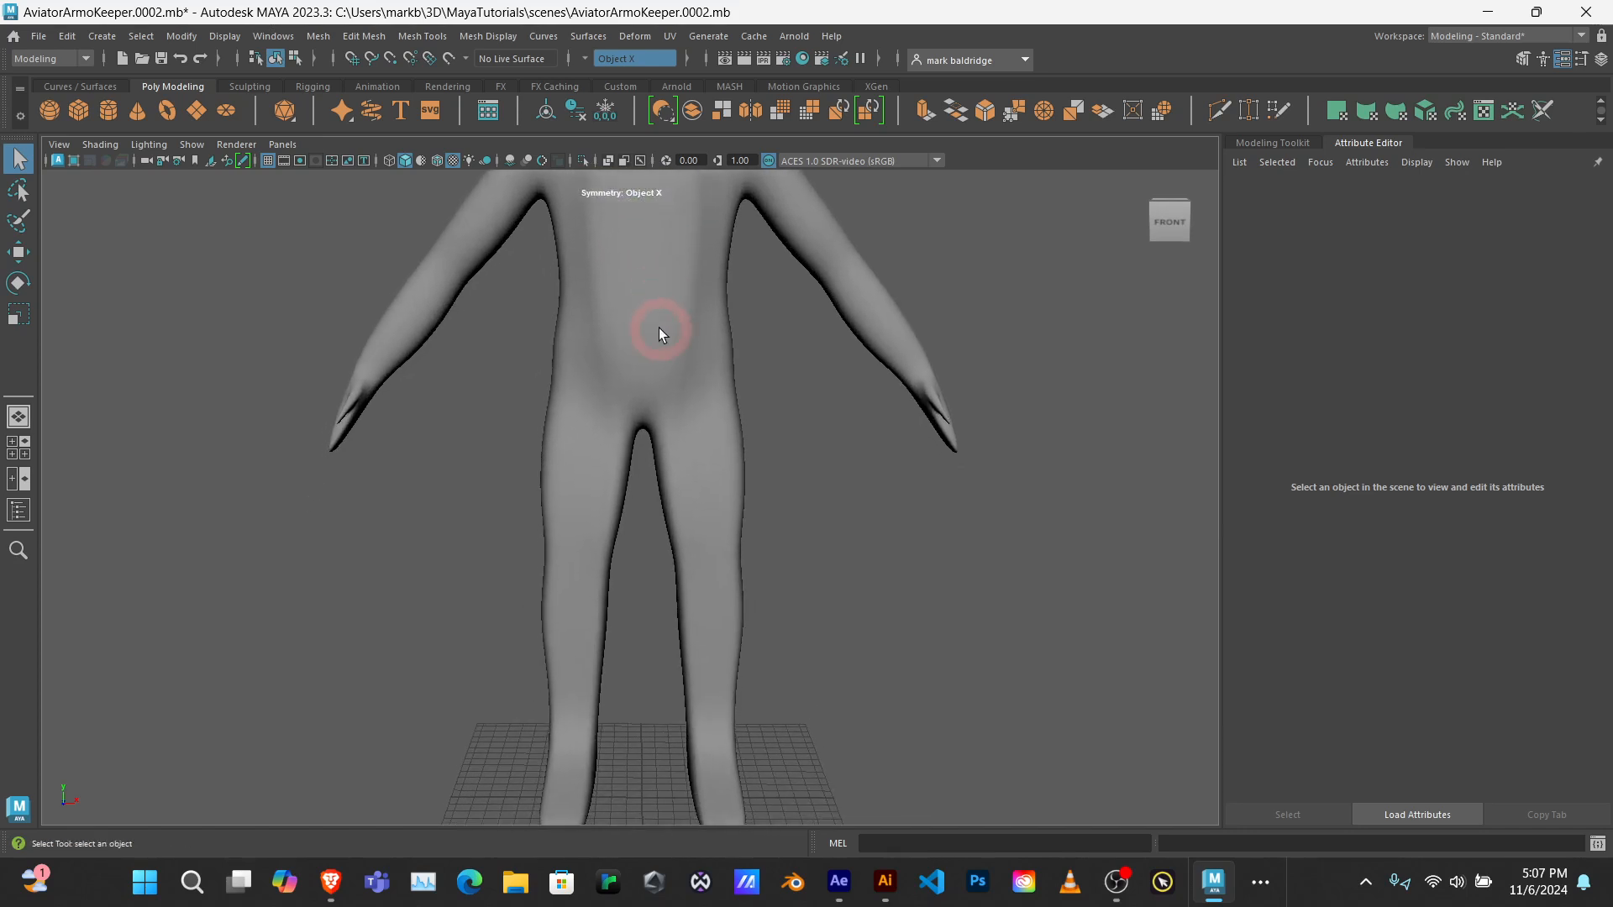
scroll(663, 351, down, 3)
mouse_move(825, 428)
alt+mouse_down()
mouse_move(406, 461)
mouse_move(805, 435)
alt+mouse_up()
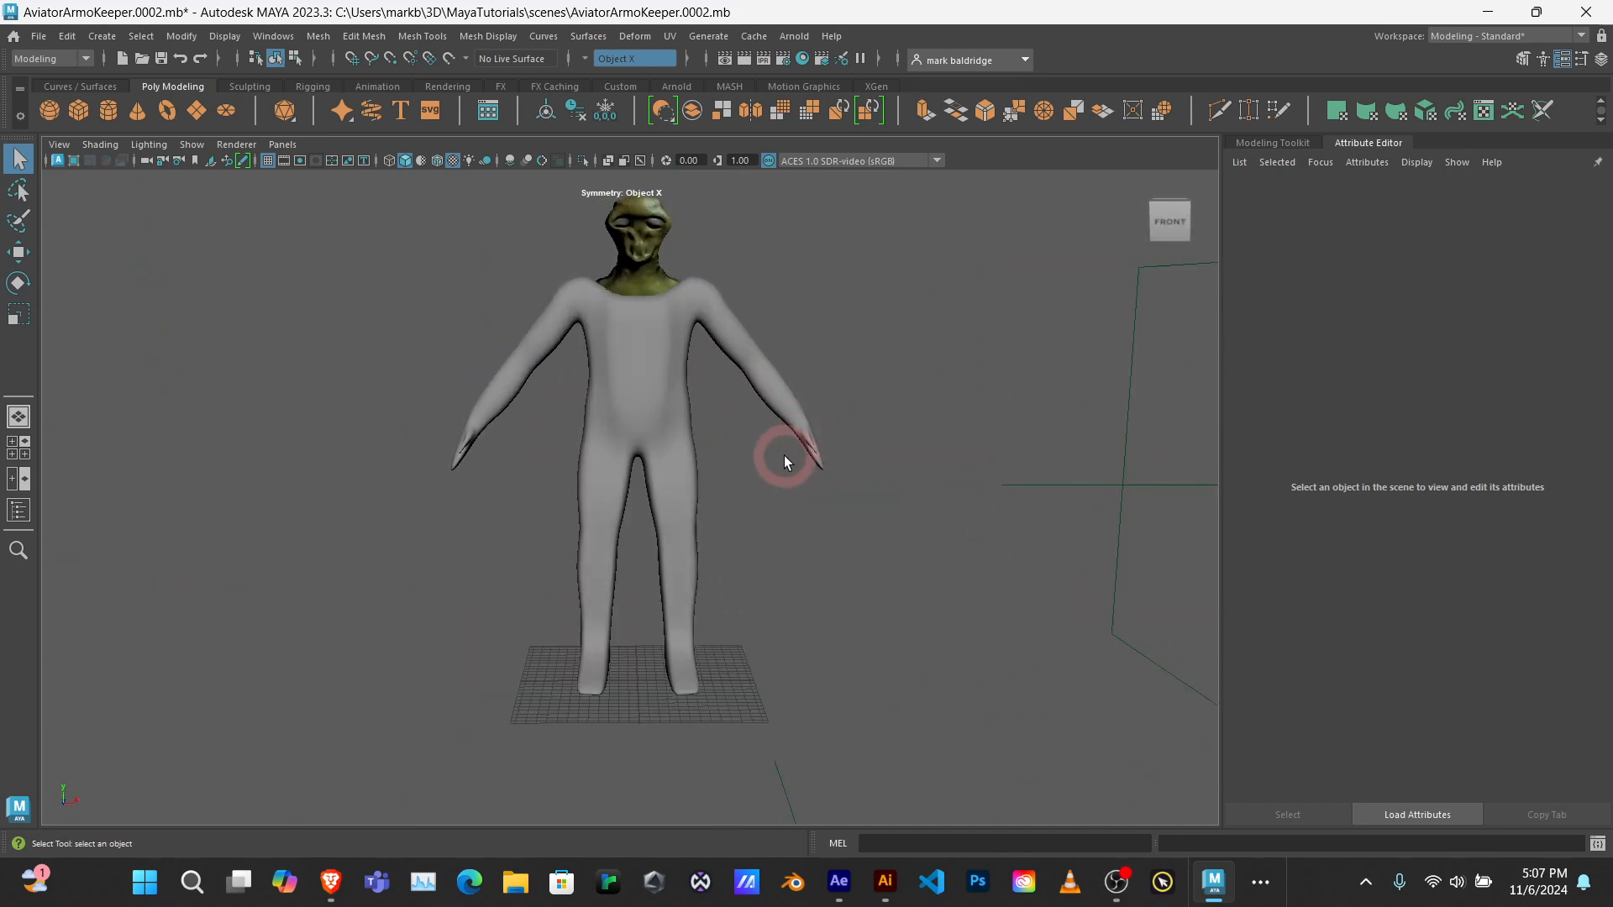
Step: Select the body mesh and save the scene as a new incremented version
click(631, 410)
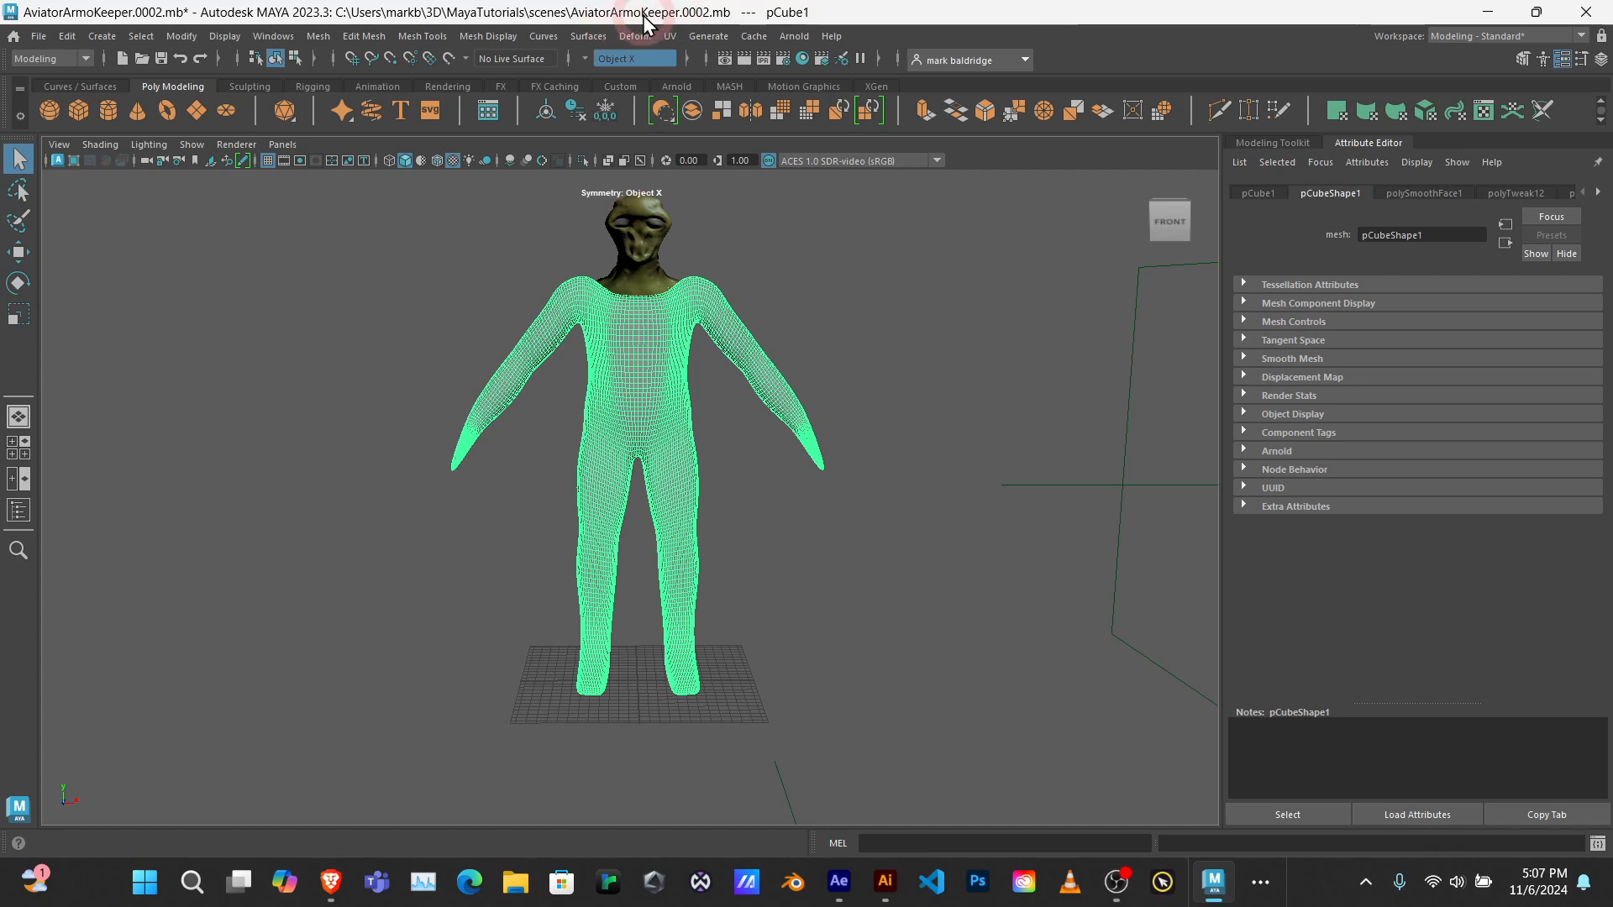
click(45, 42)
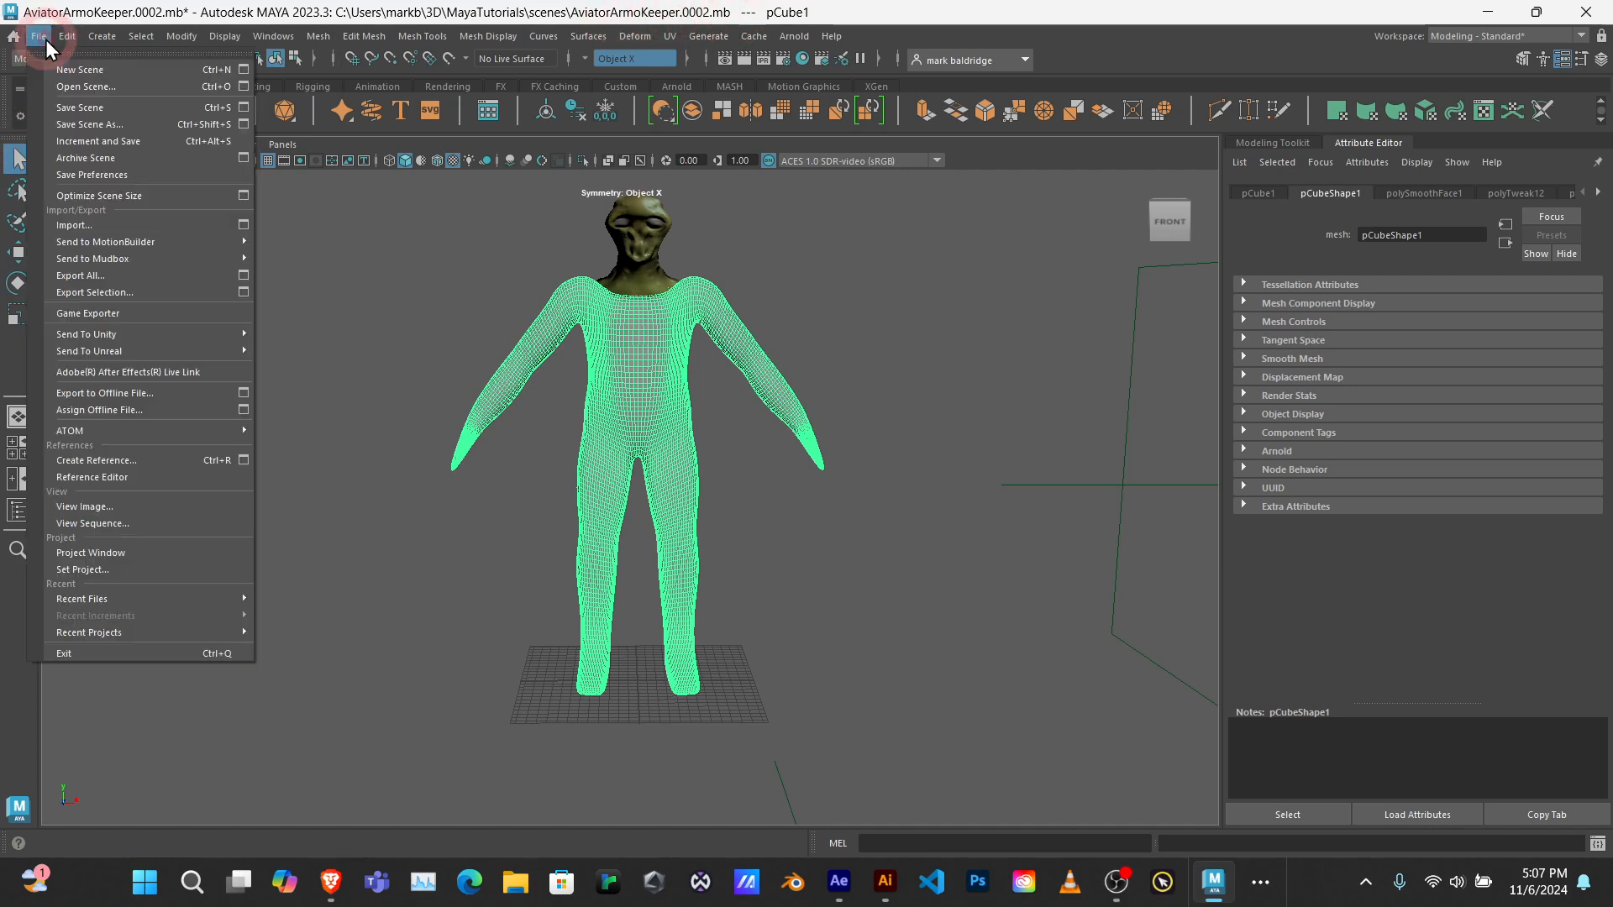
click(90, 143)
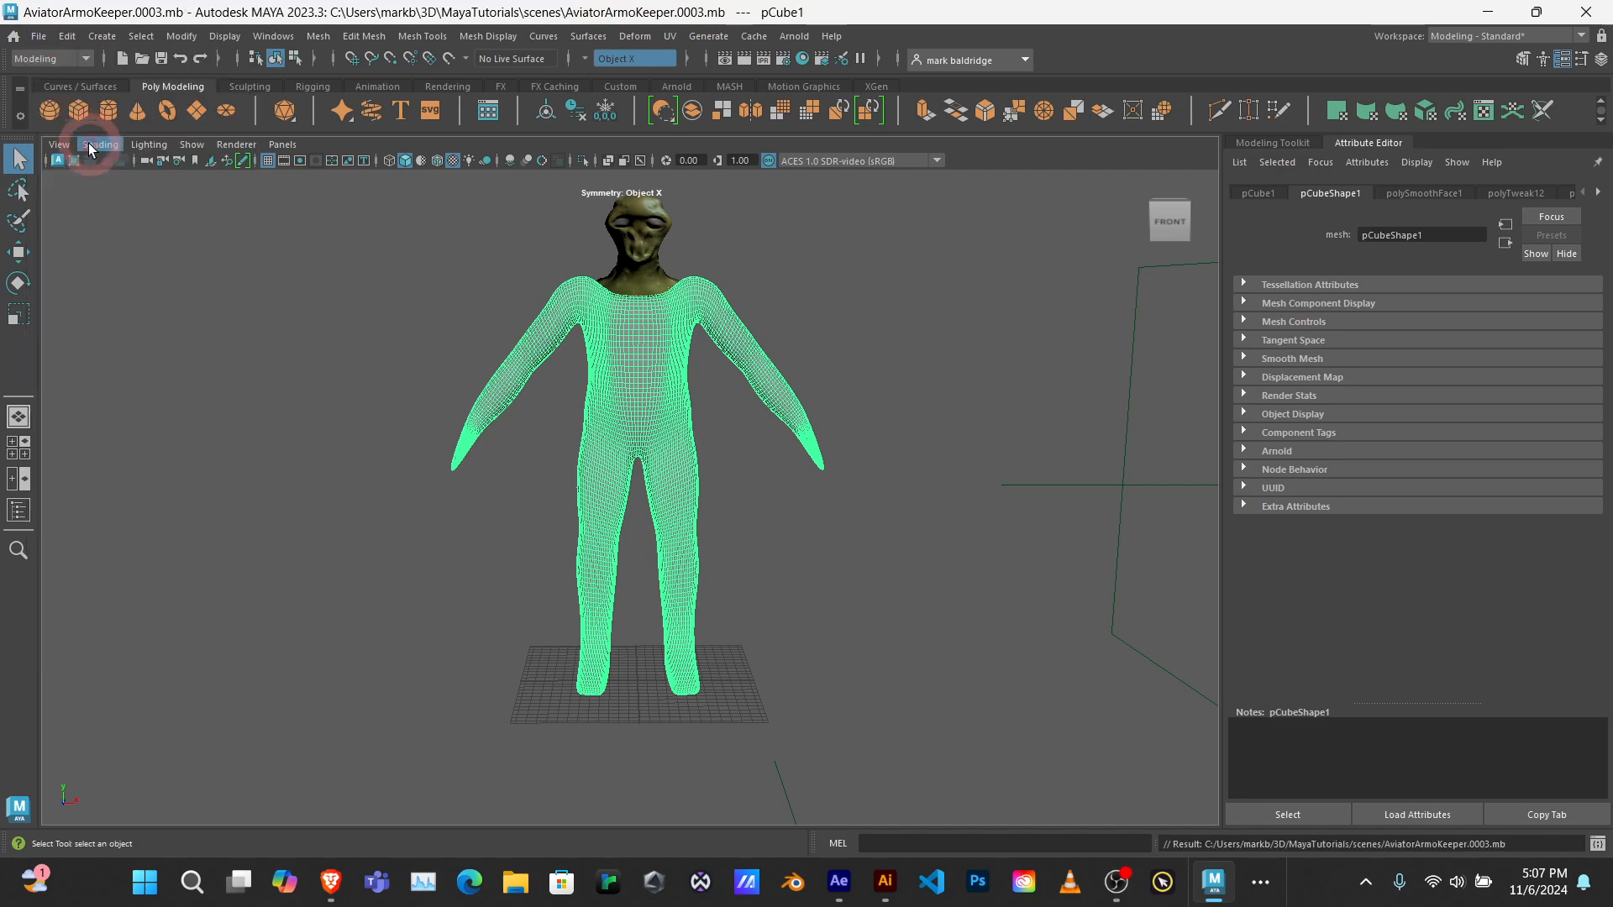
Step: Open the UV Editor for the selected body mesh and reposition its floating window
click(836, 441)
click(641, 383)
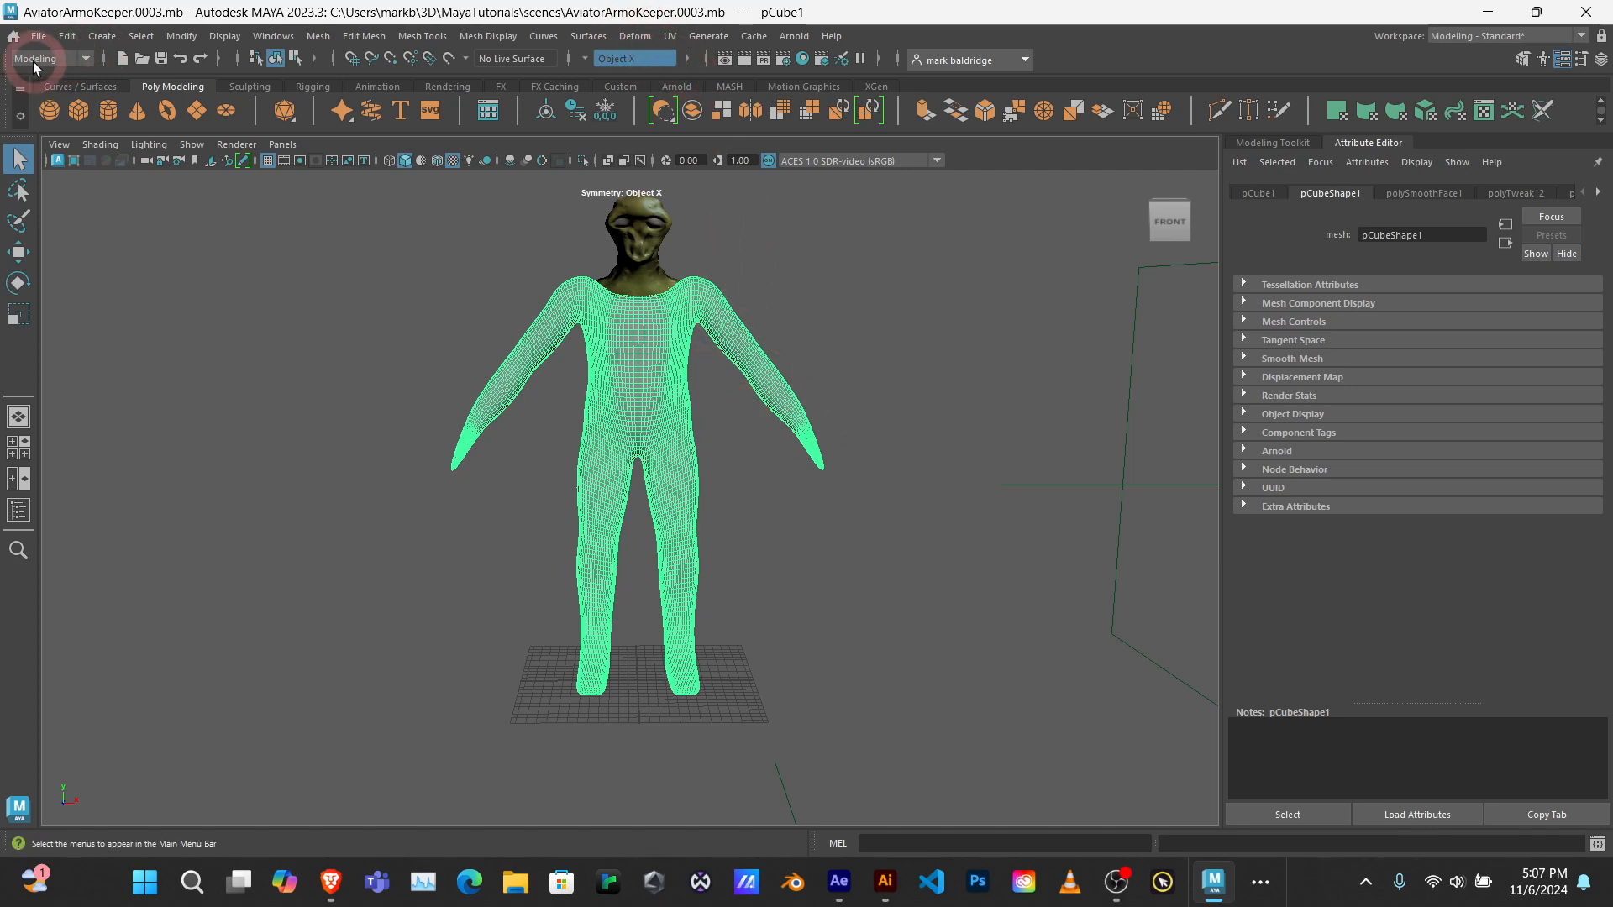
click(673, 37)
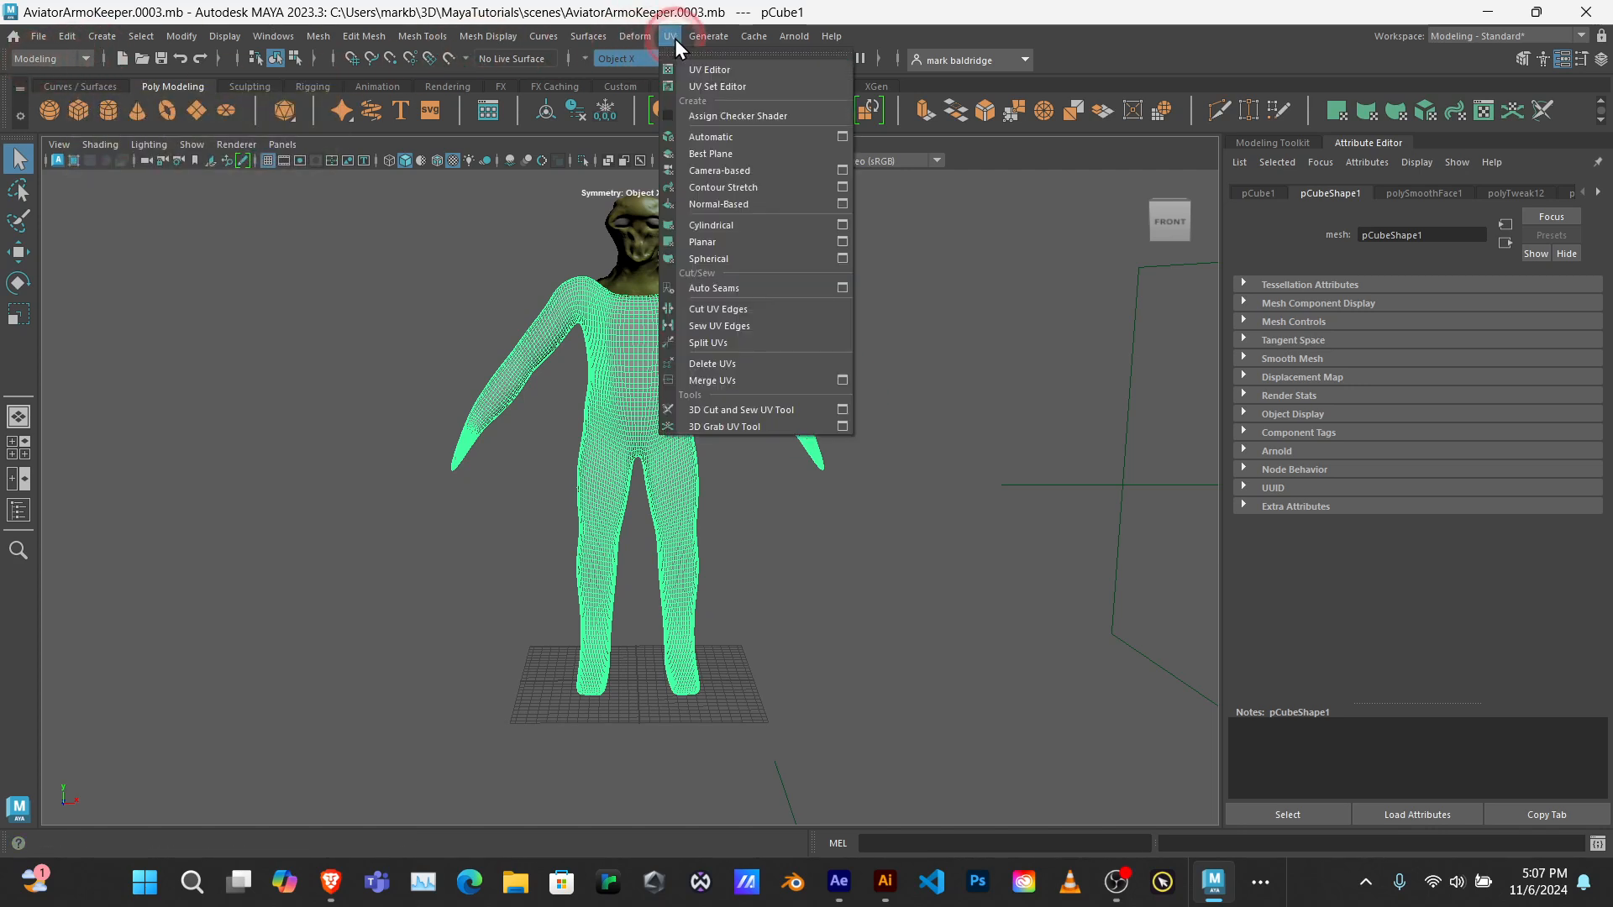
click(708, 69)
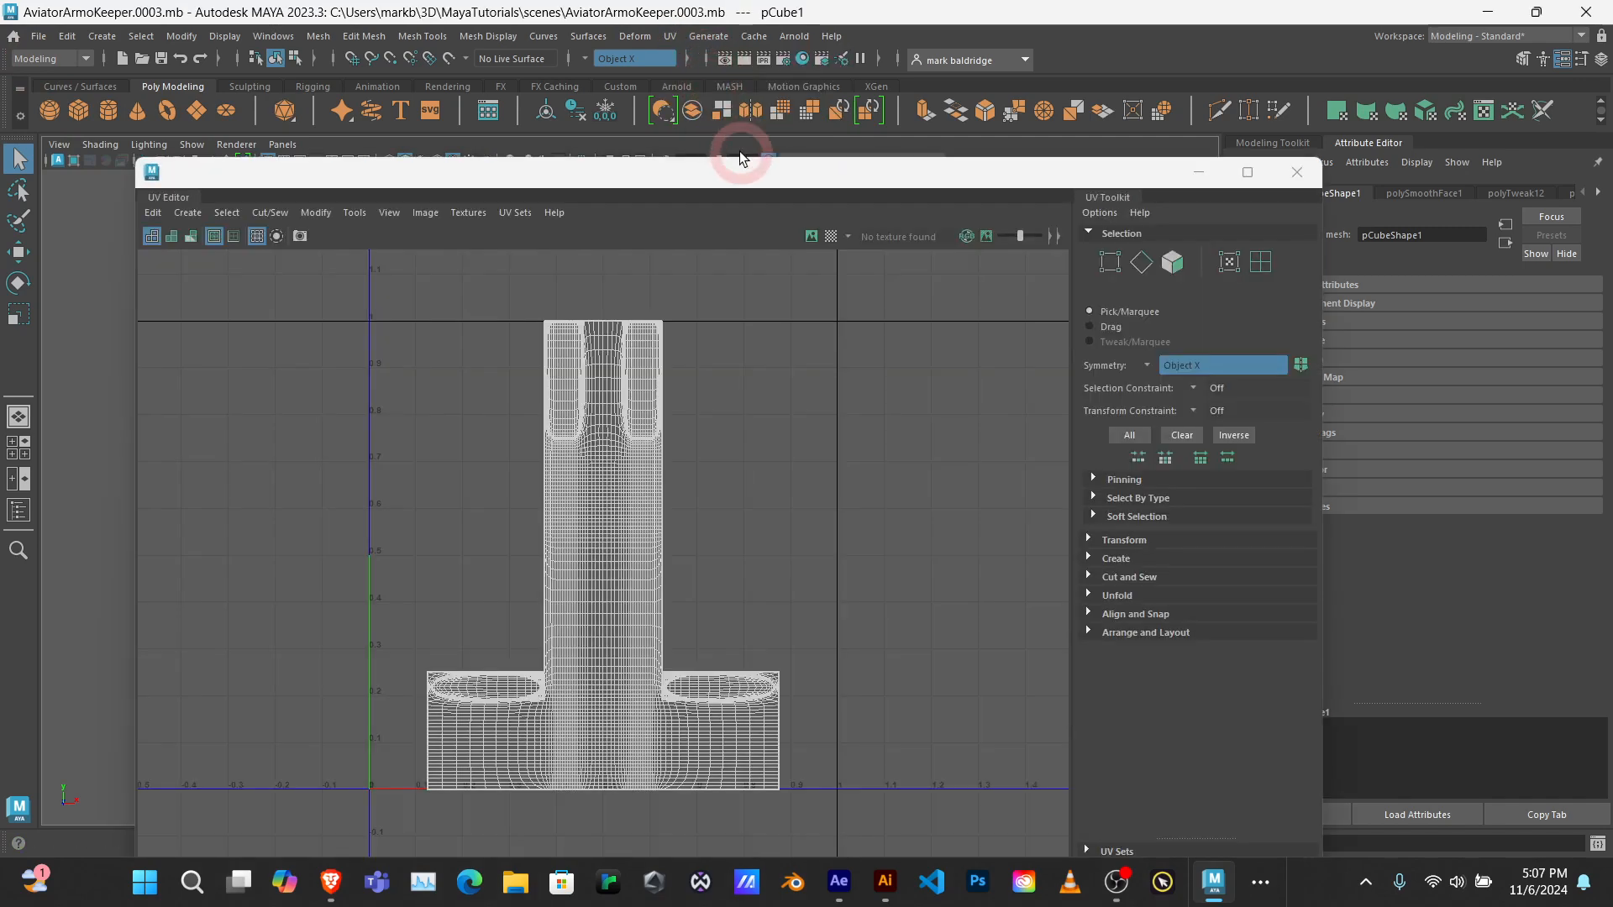
mouse_move(744, 205)
mouse_down()
mouse_move(876, 196)
mouse_move(944, 145)
mouse_move(581, 141)
mouse_move(648, 161)
mouse_move(694, 144)
mouse_move(588, 149)
mouse_move(586, 163)
mouse_move(724, 188)
mouse_up()
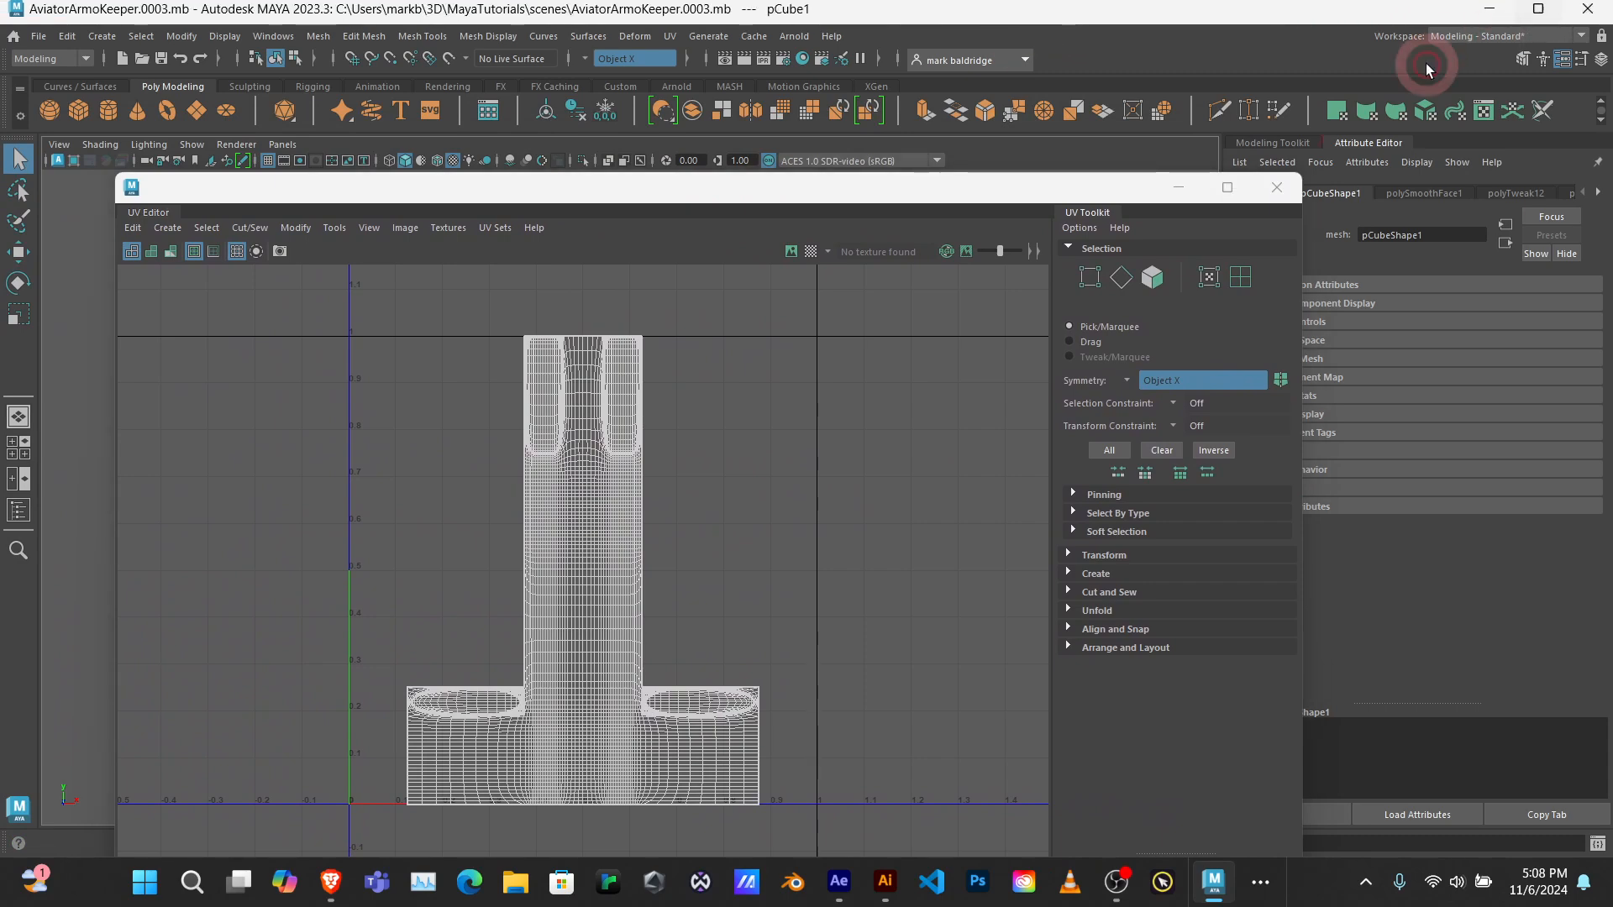
Step: Restore the main window to a smaller, narrower size and narrow the floating UV Editor window over it
click(1538, 11)
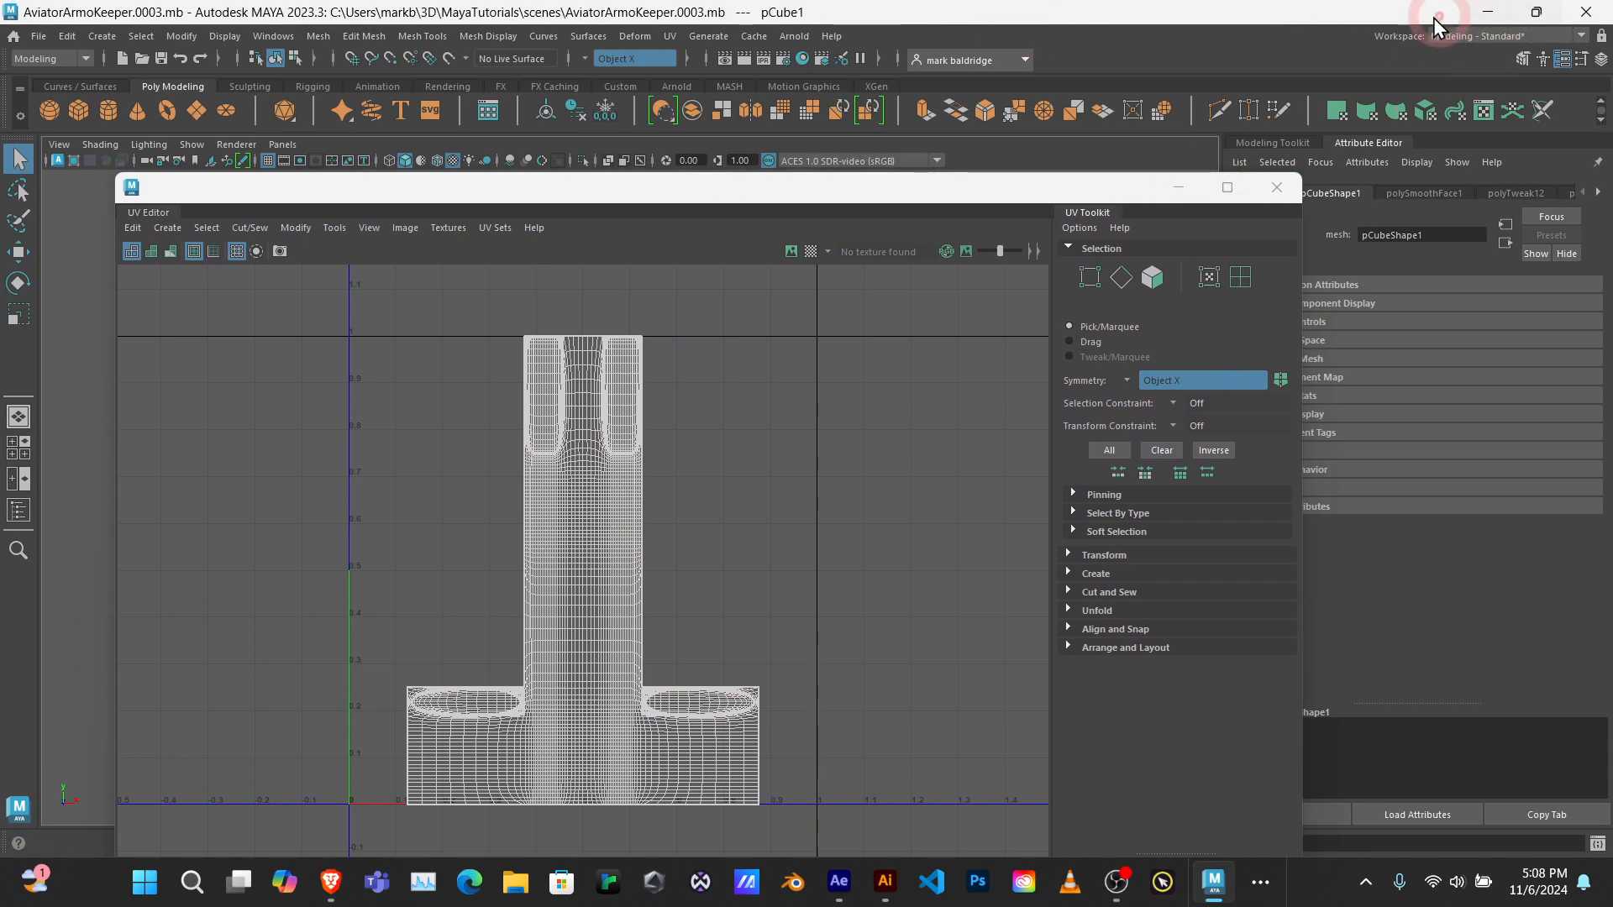
drag(1388, 18, 1360, 50)
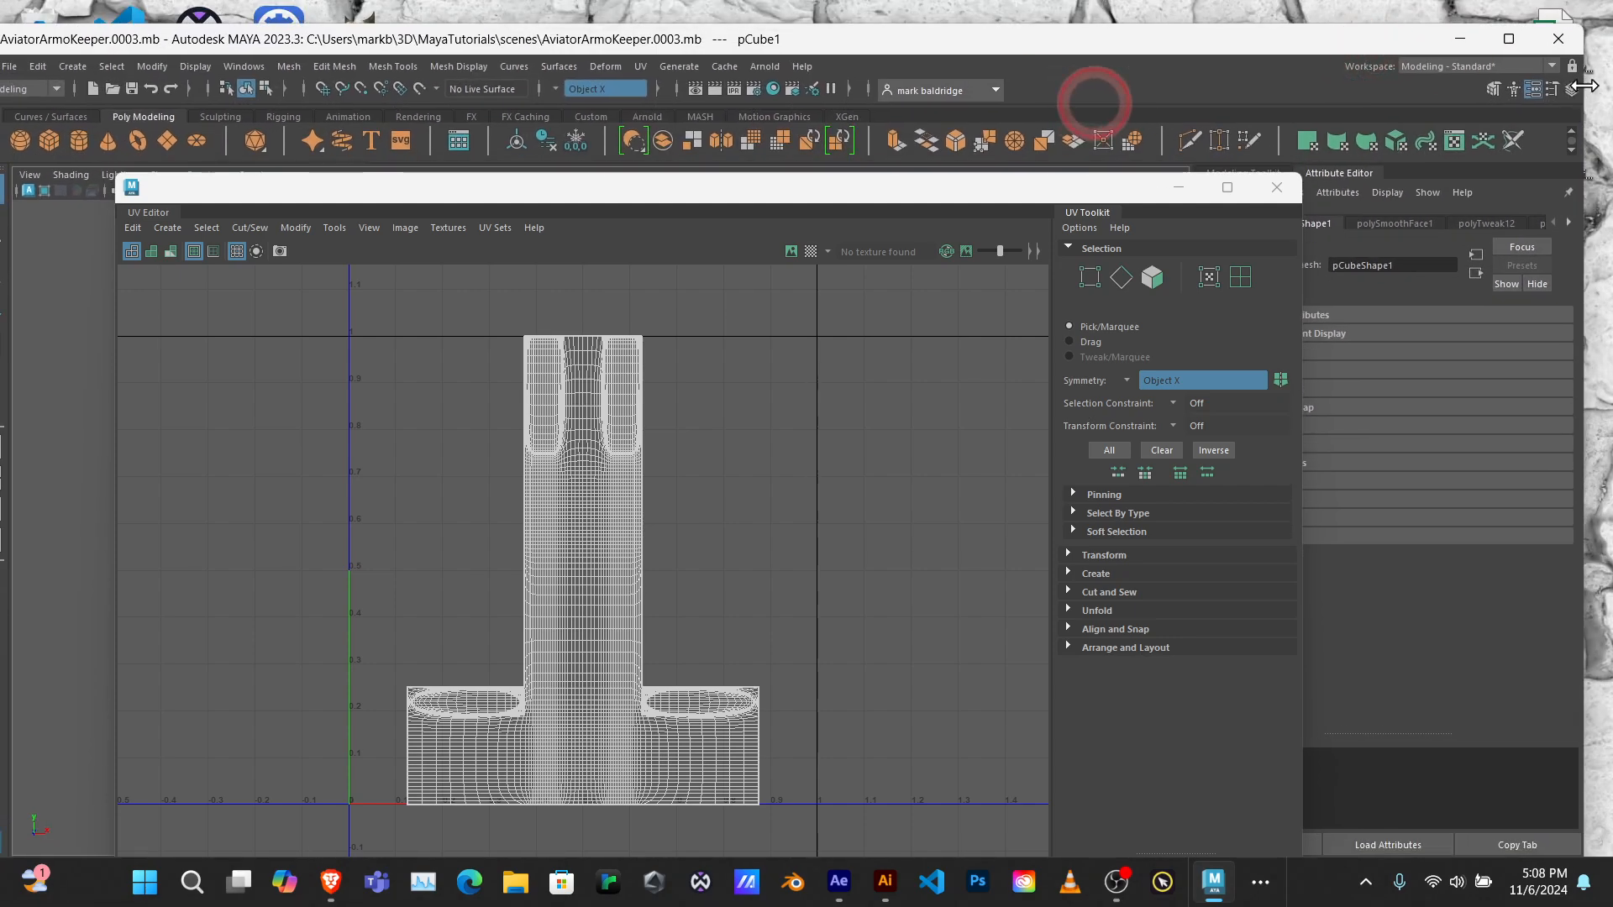
drag(1581, 84, 1438, 77)
mouse_move(1102, 188)
mouse_down()
mouse_move(882, 204)
mouse_move(834, 177)
mouse_move(1091, 183)
mouse_up()
drag(1237, 163, 769, 160)
drag(585, 162, 793, 200)
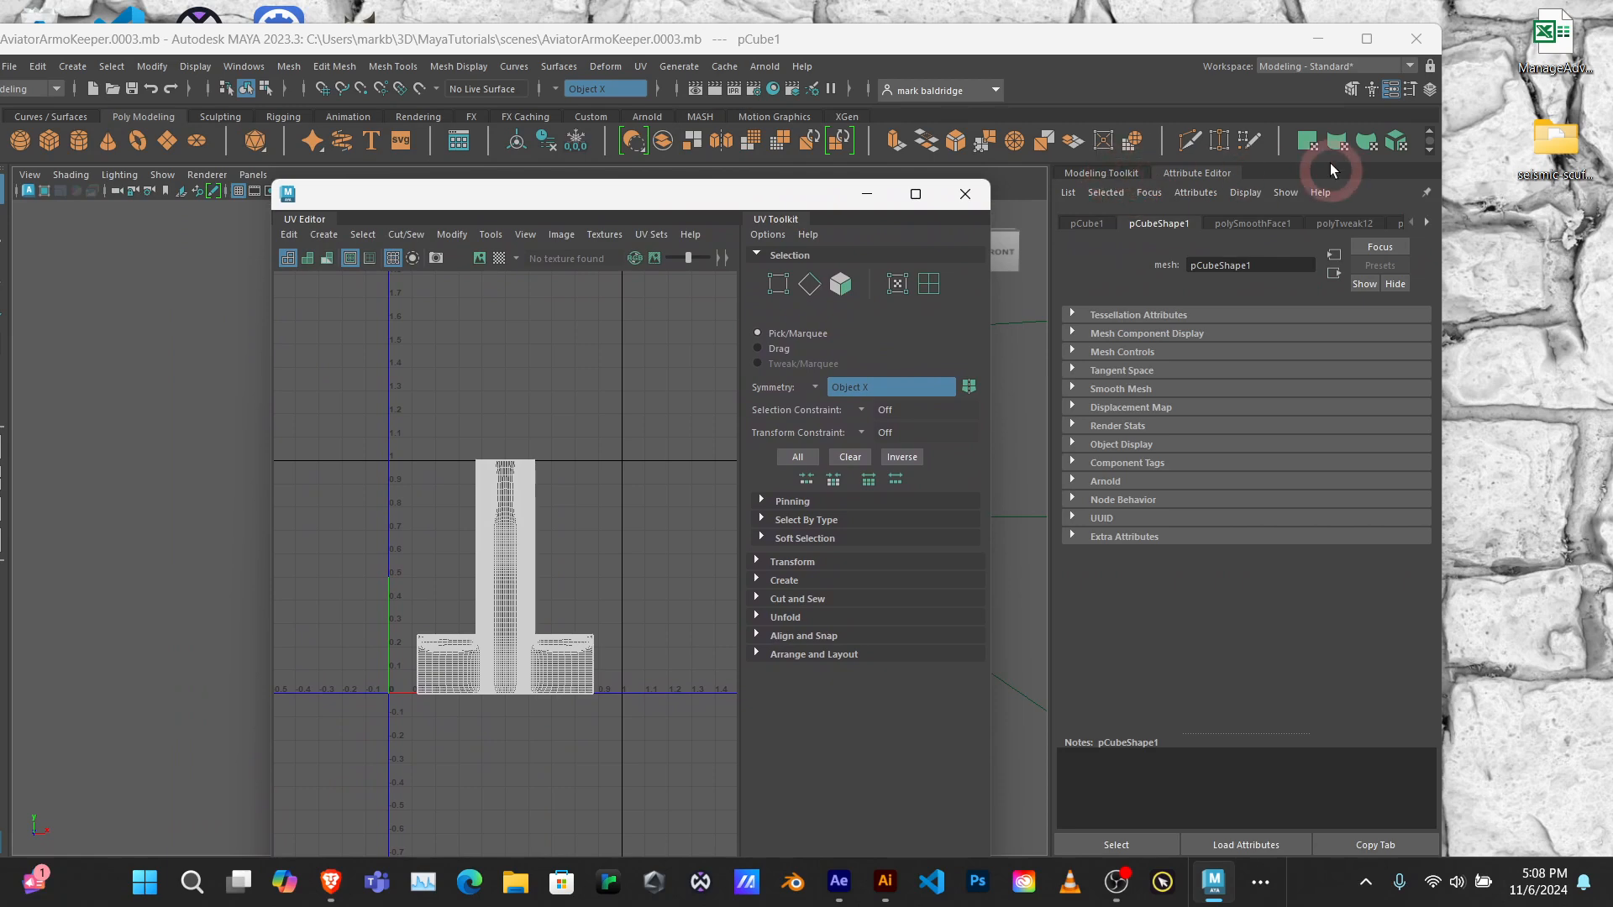
Step: Collapse the Attribute Editor and dock the UV Editor beside the viewport with enough width for the UV layout
click(1217, 172)
click(1216, 173)
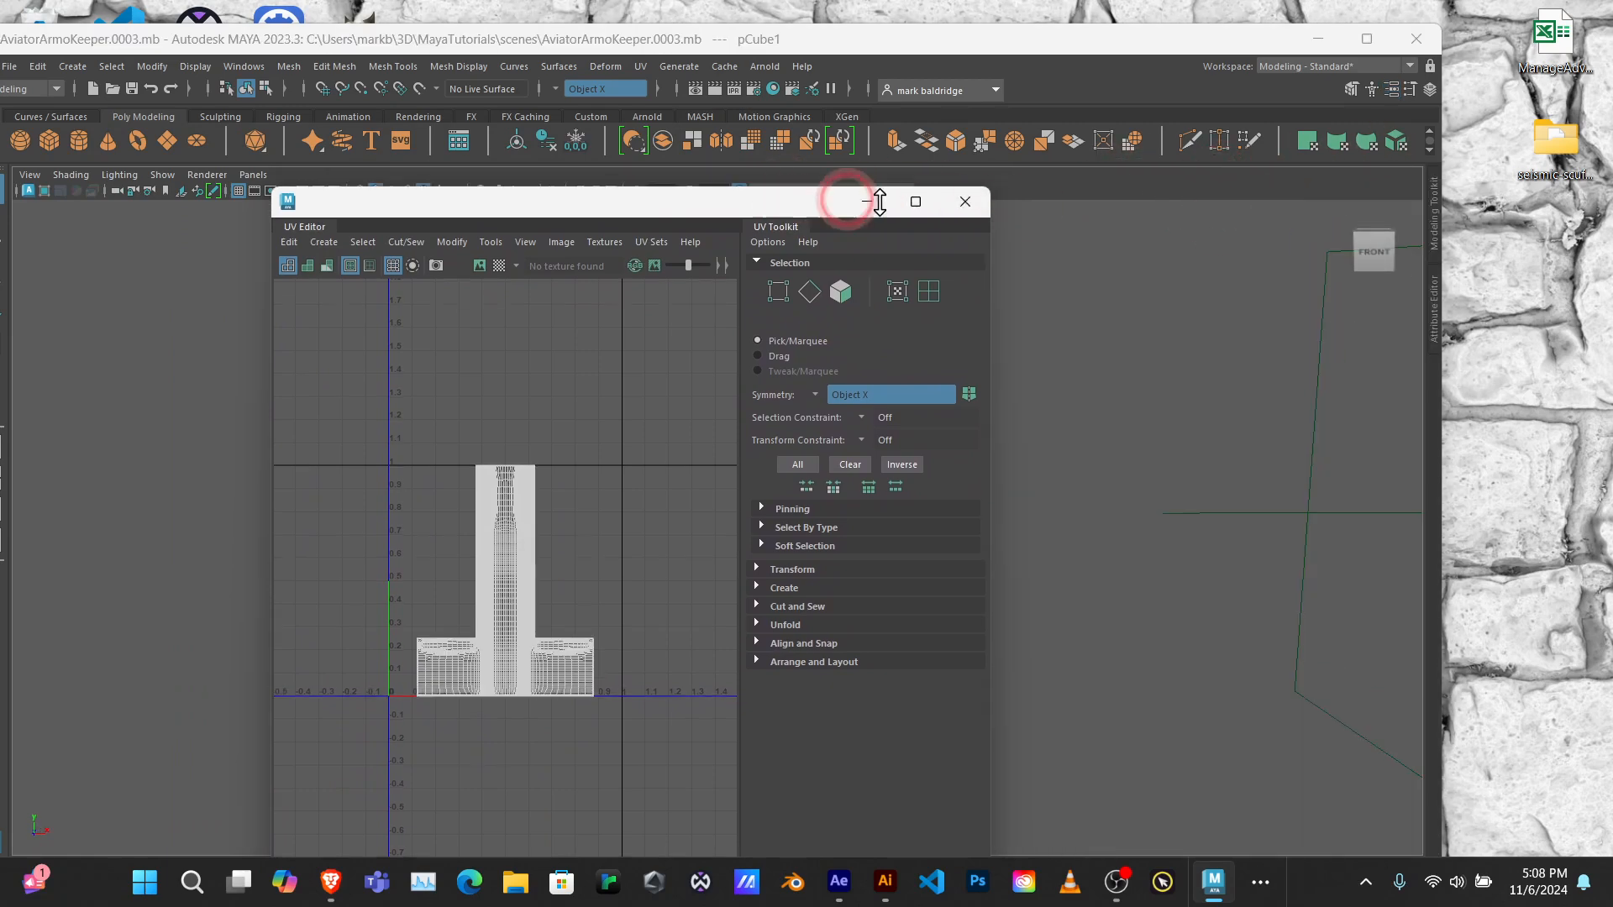
drag(789, 202, 1002, 302)
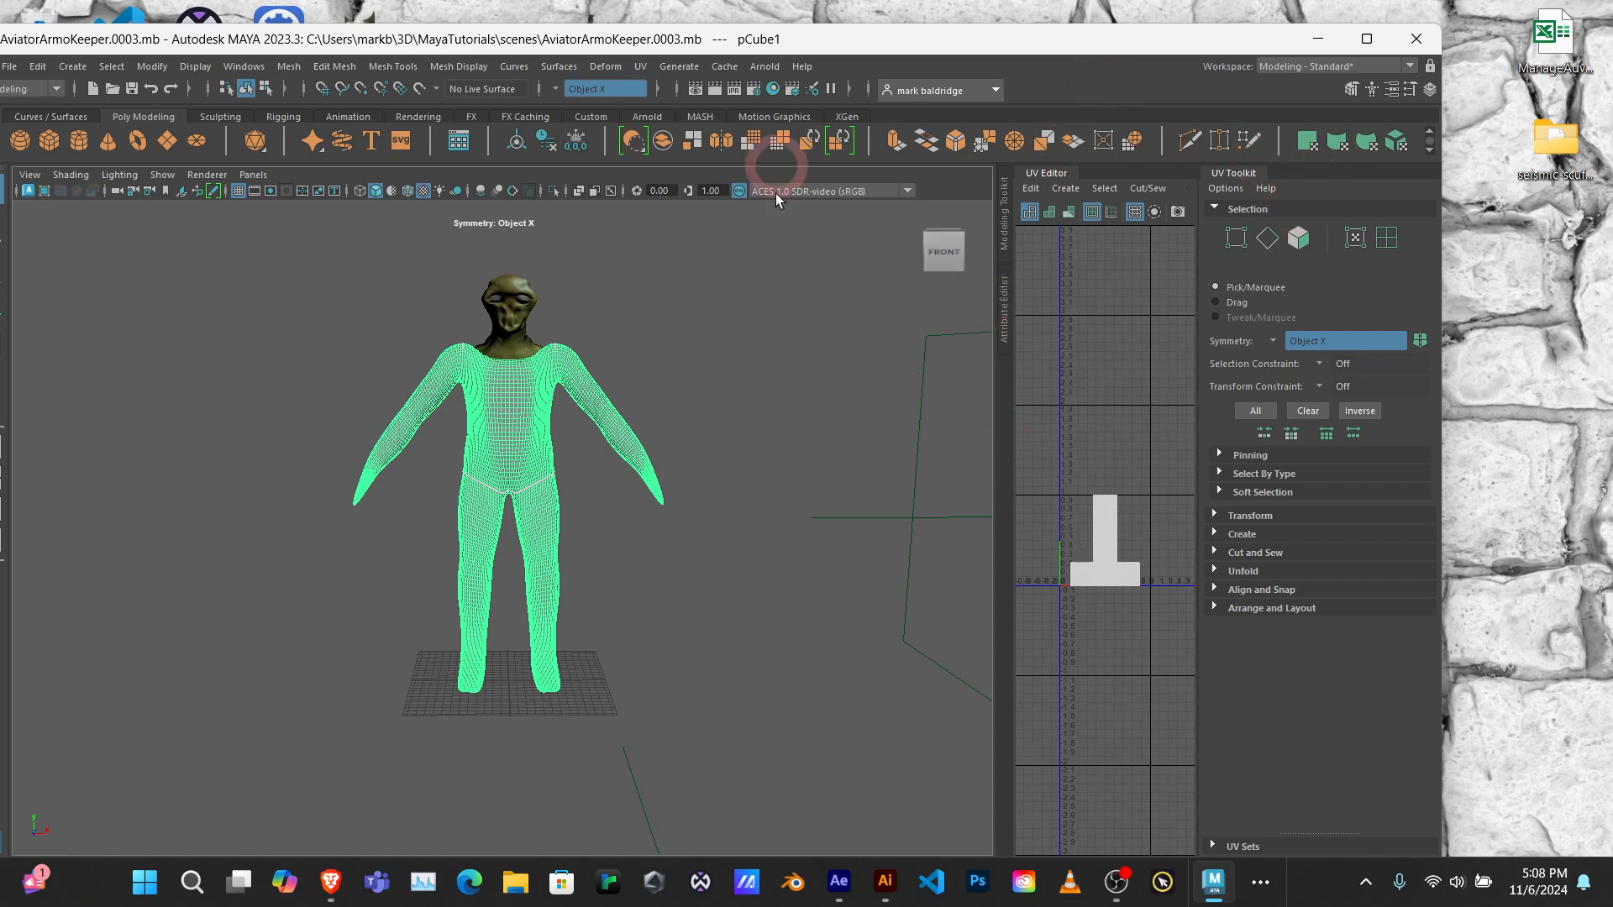
drag(999, 440, 674, 422)
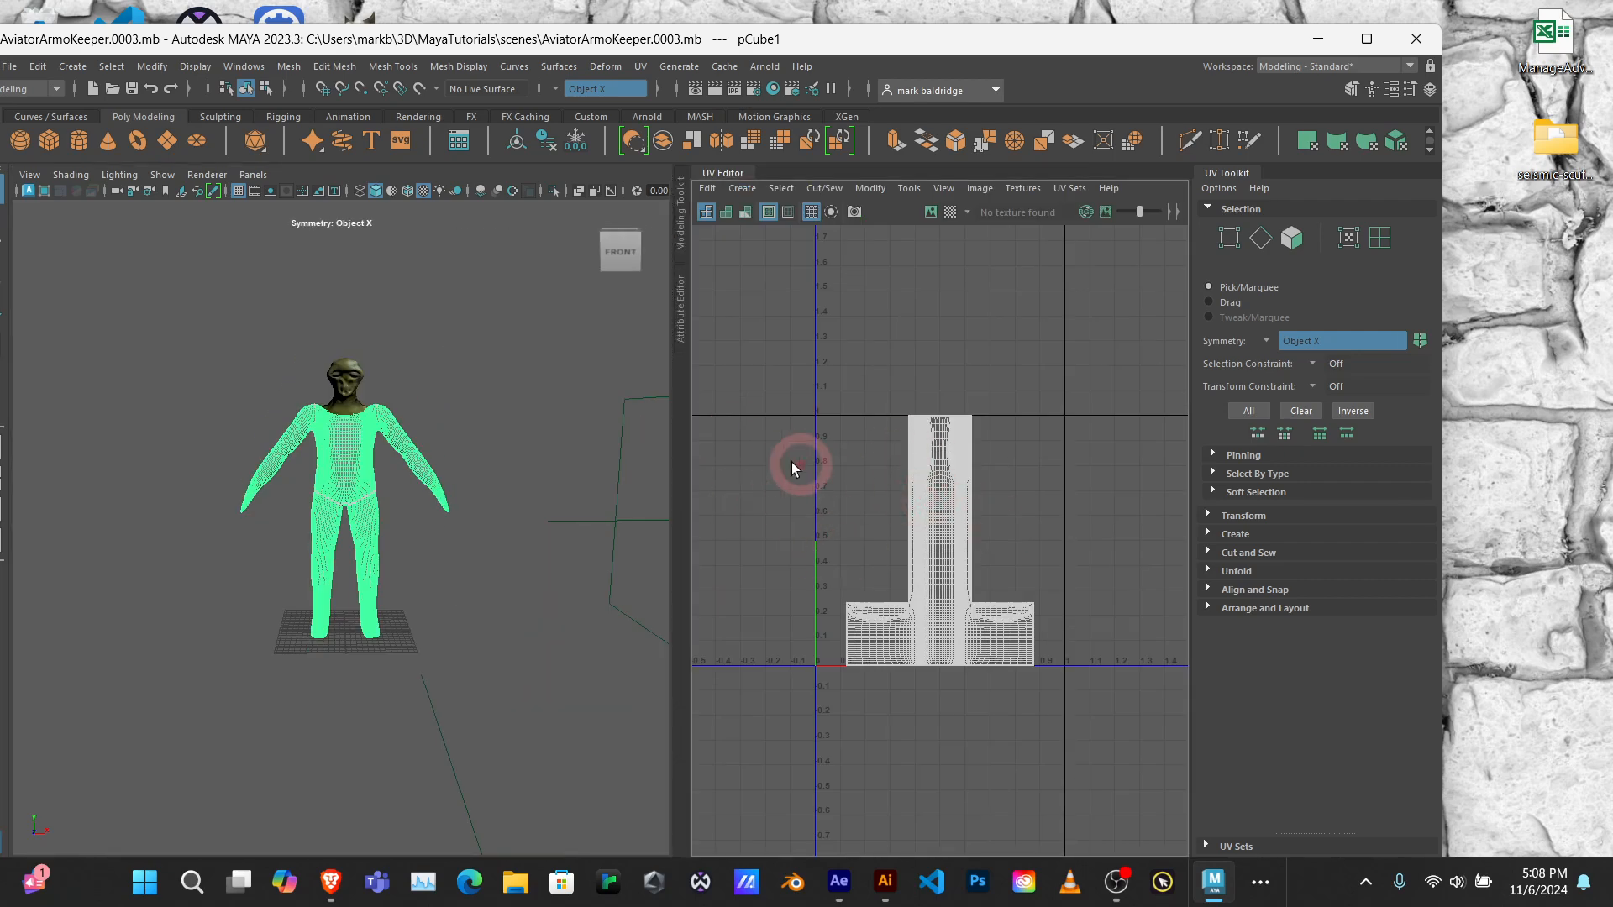
Step: Deselect and reselect the body mesh to view its UV layout, adjusting the split between viewport and UV Editor
click(460, 375)
click(744, 489)
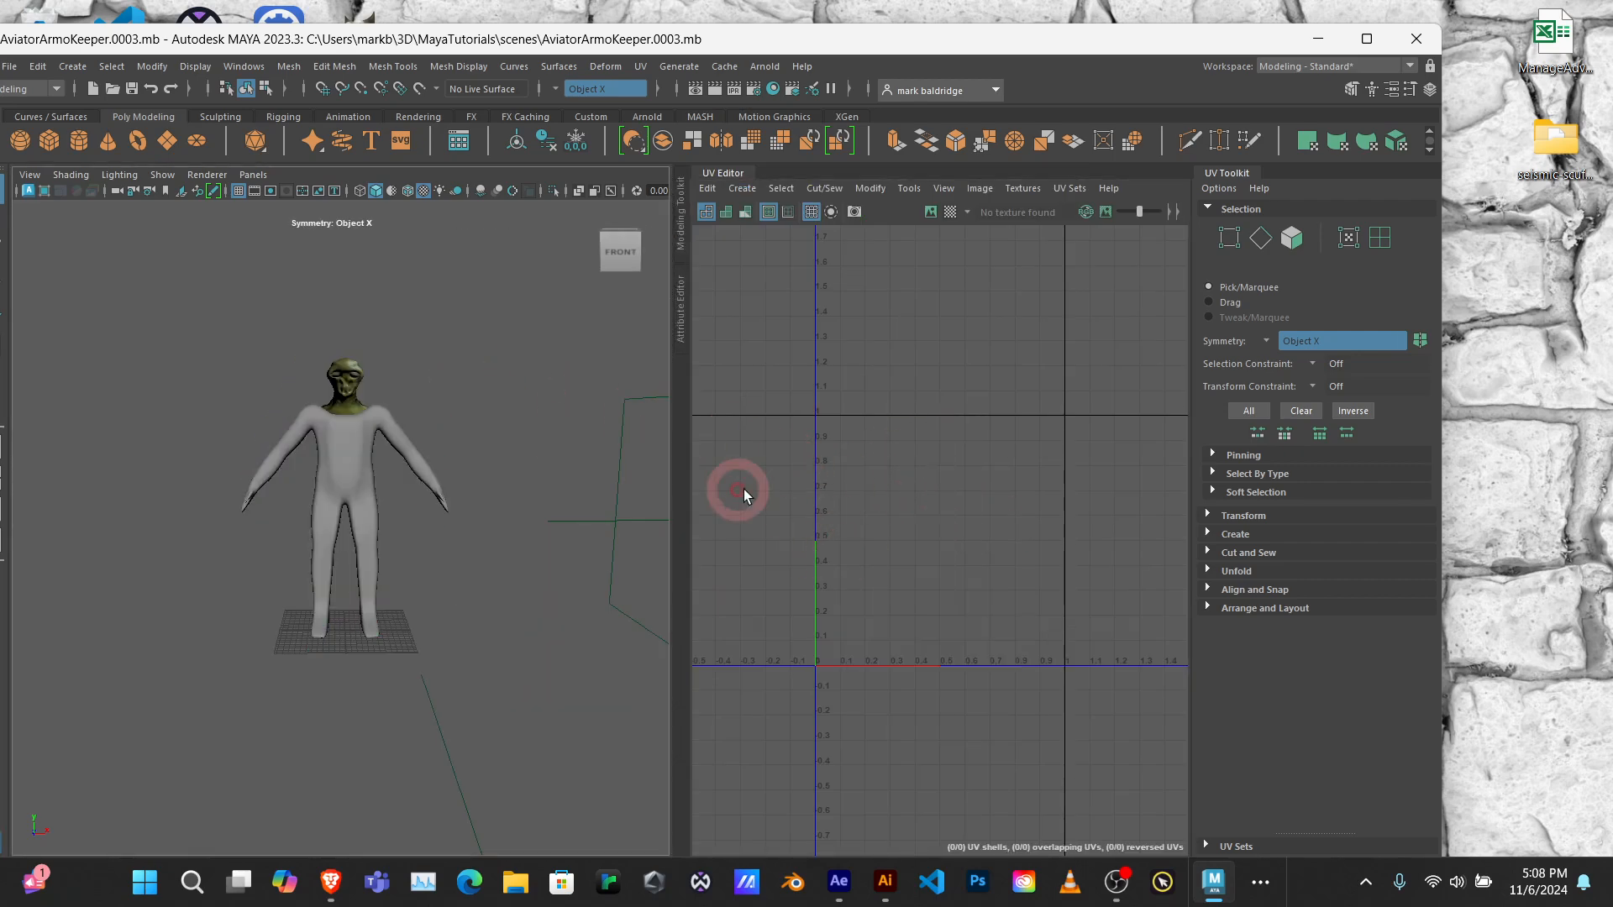
click(333, 454)
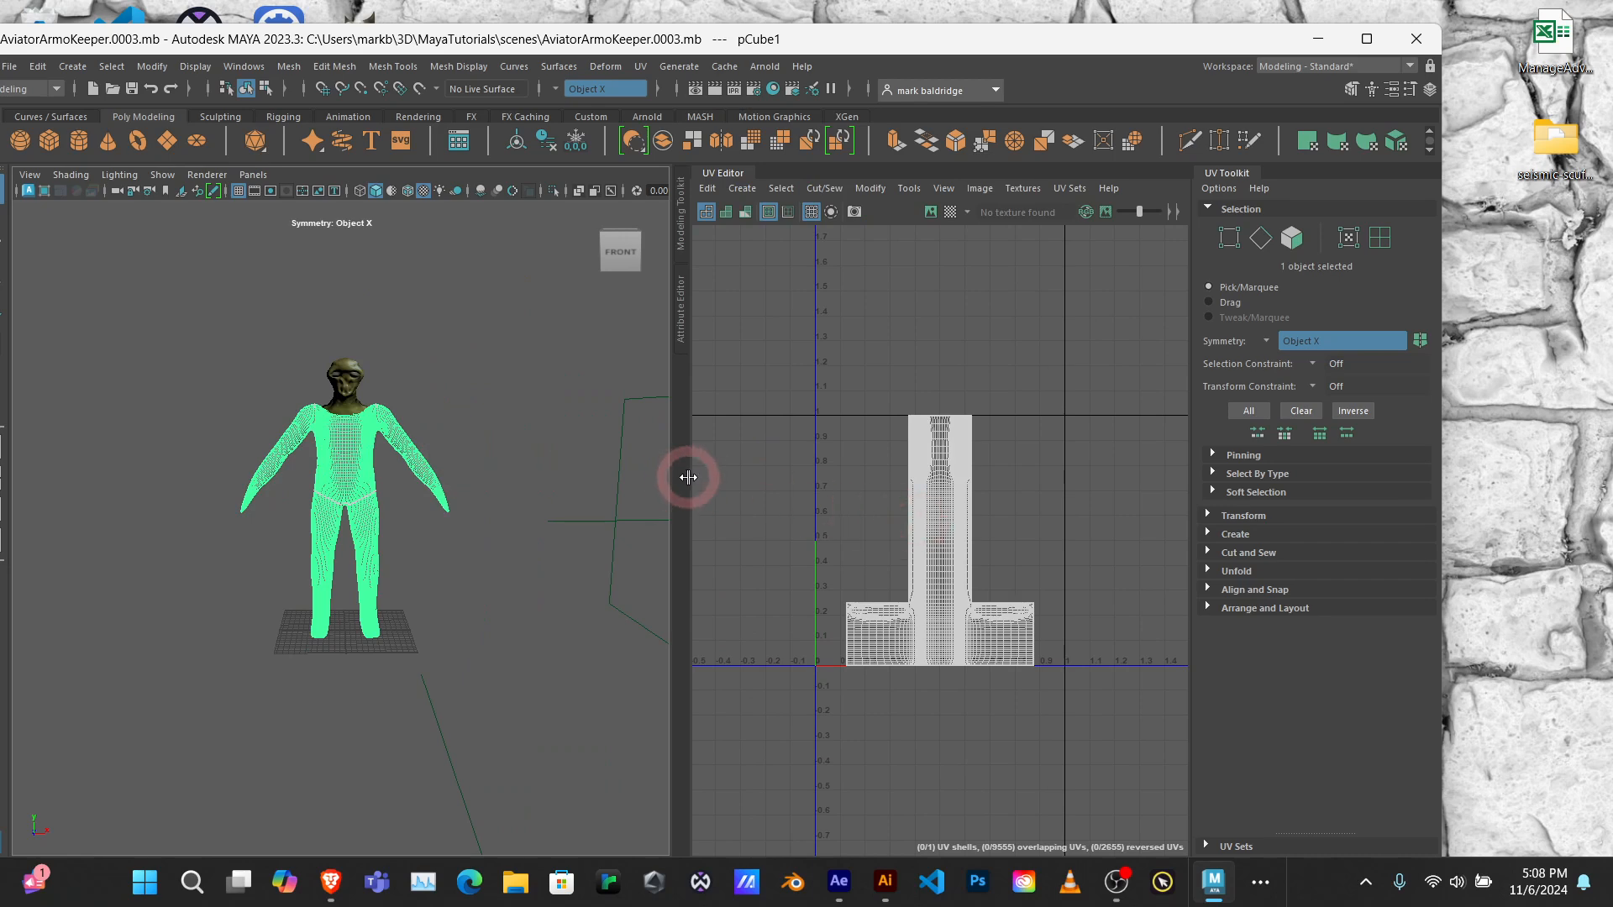
drag(671, 481, 499, 460)
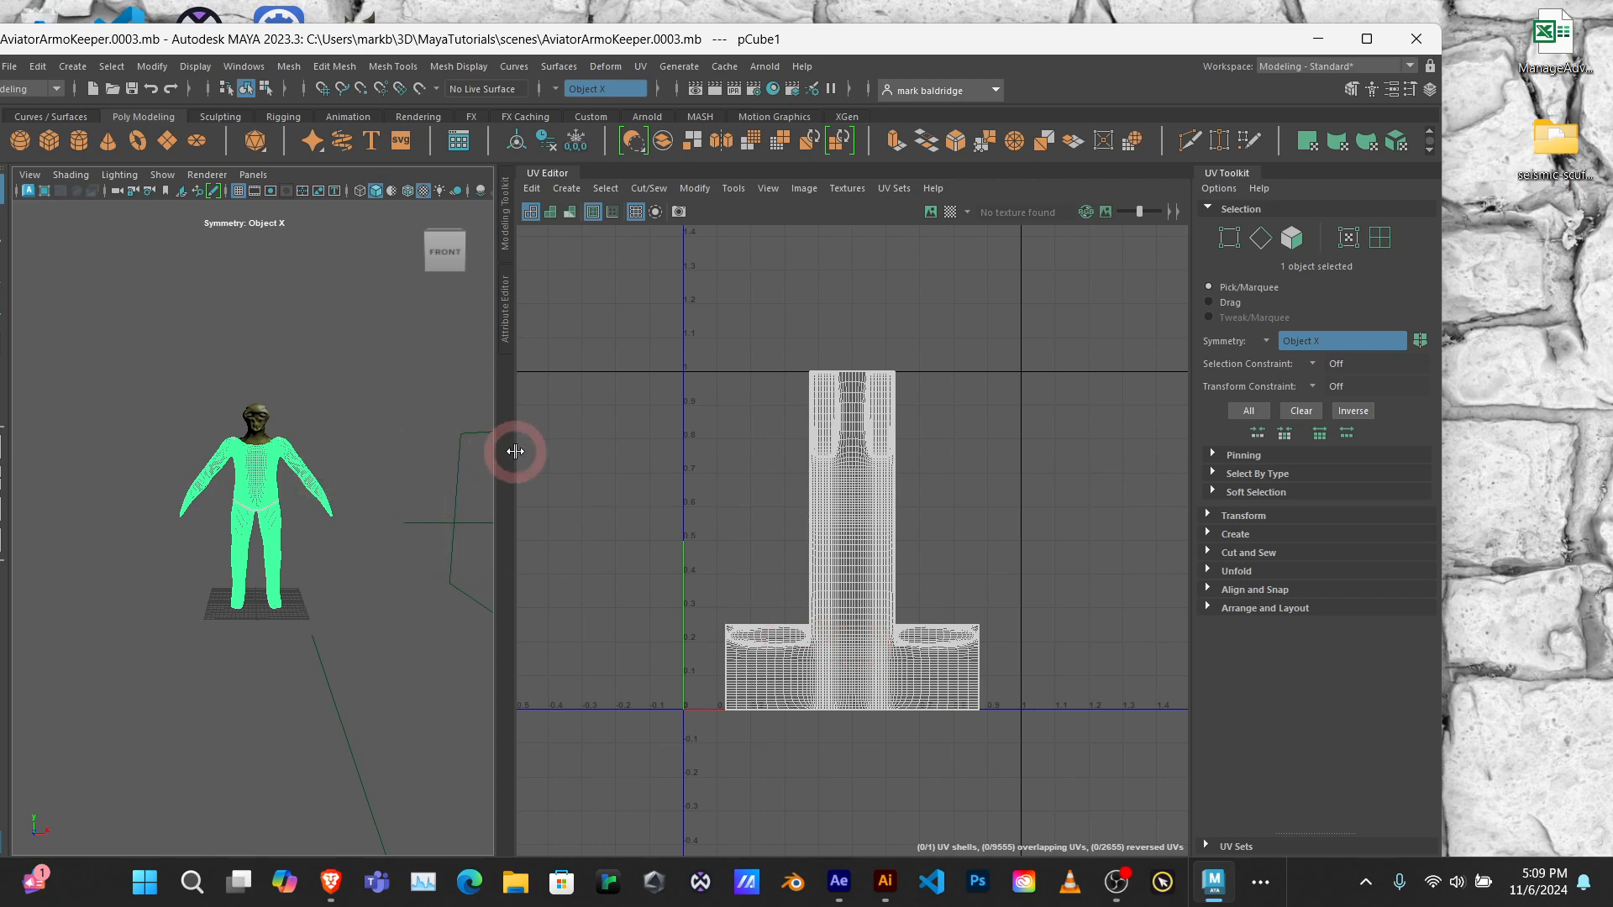
drag(496, 459, 999, 475)
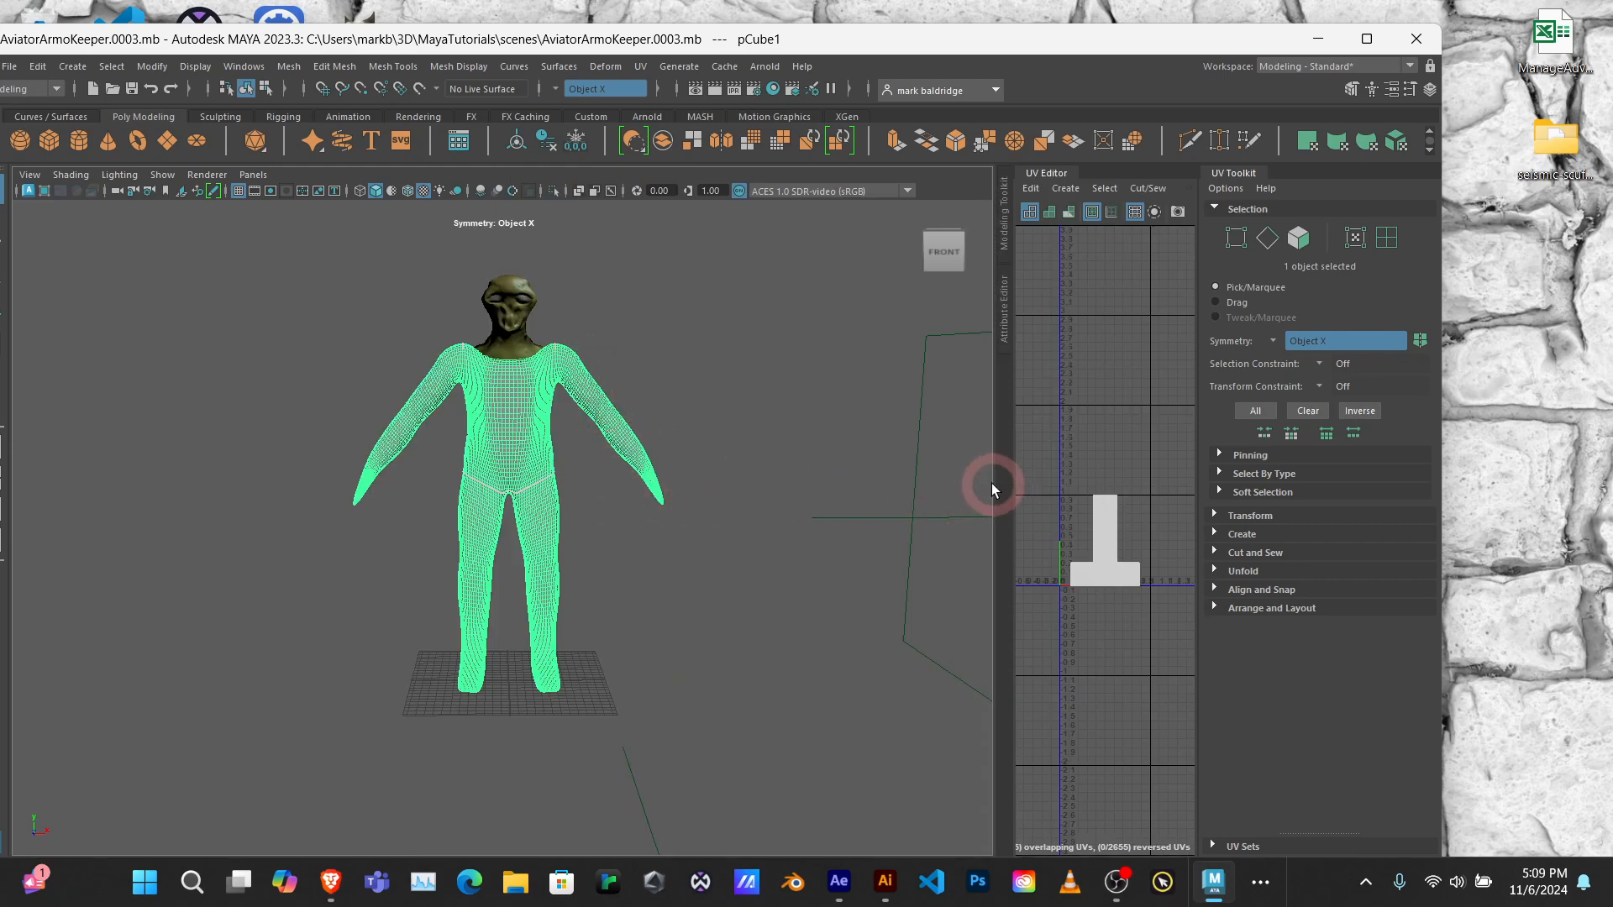
Step: Turn on the checker map for the body mesh from the UV Editor and enlarge the viewport to show it
drag(996, 481, 498, 466)
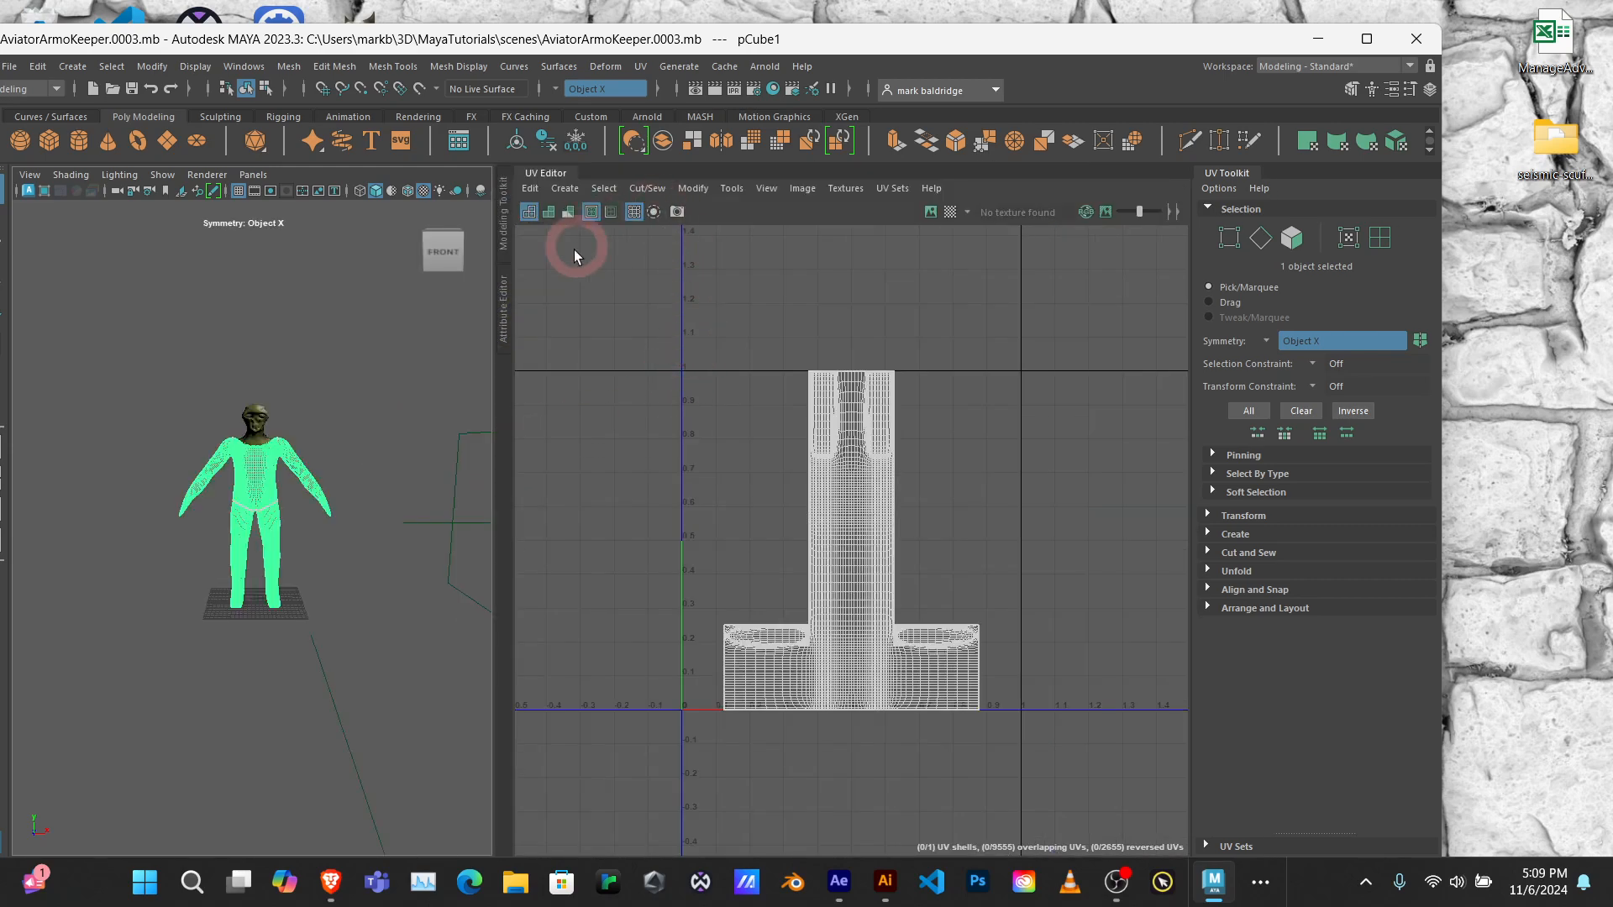
click(949, 212)
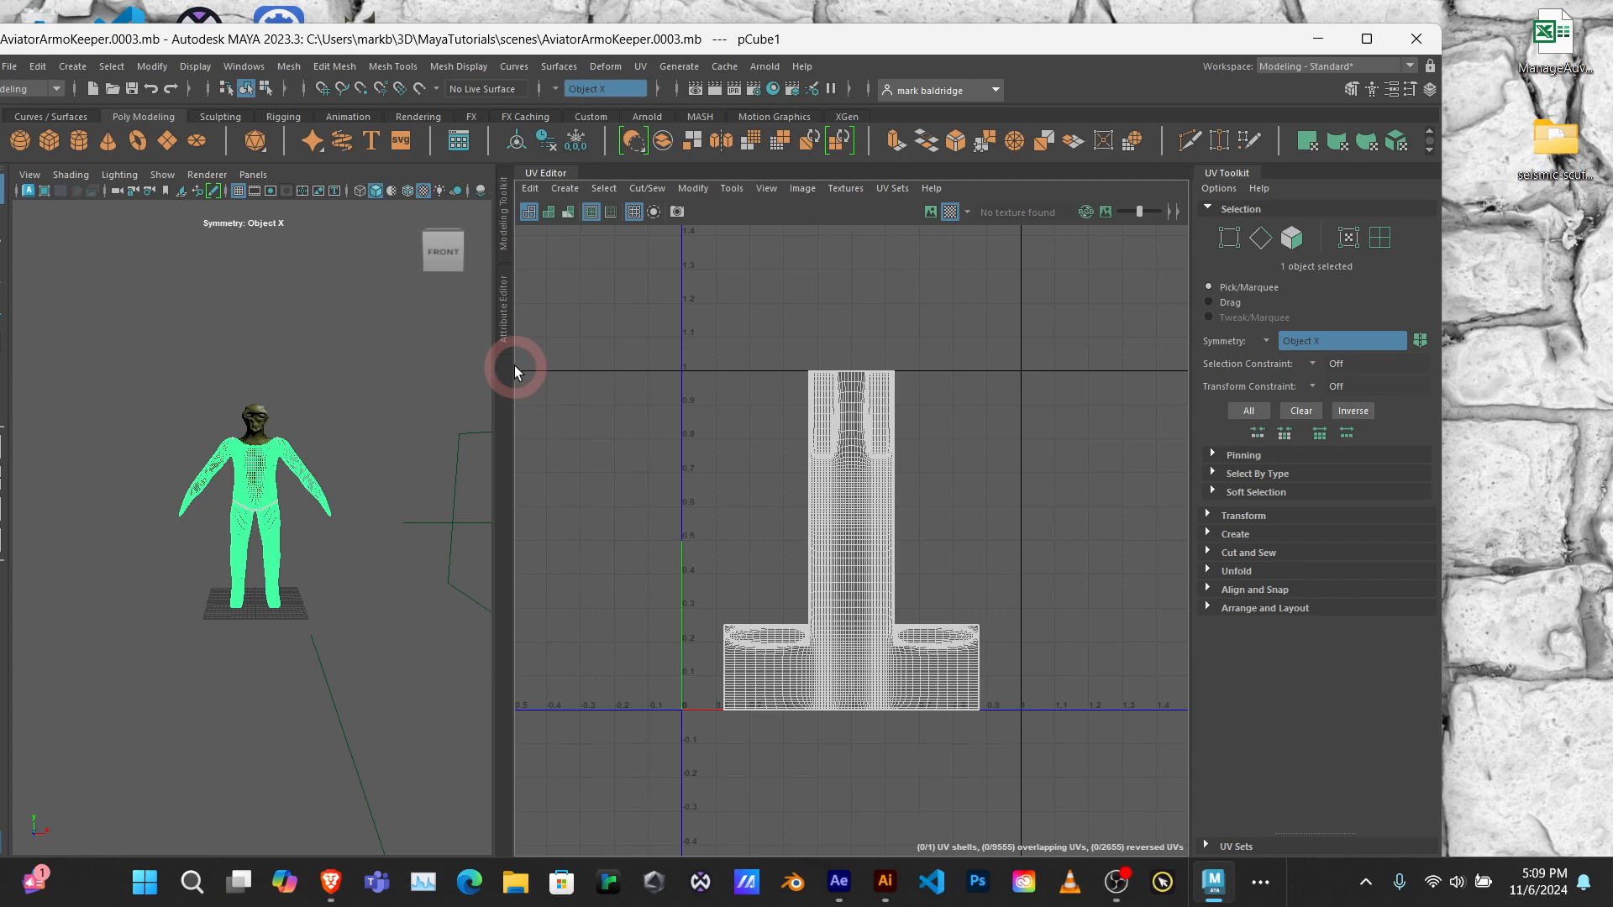
drag(514, 369, 1109, 396)
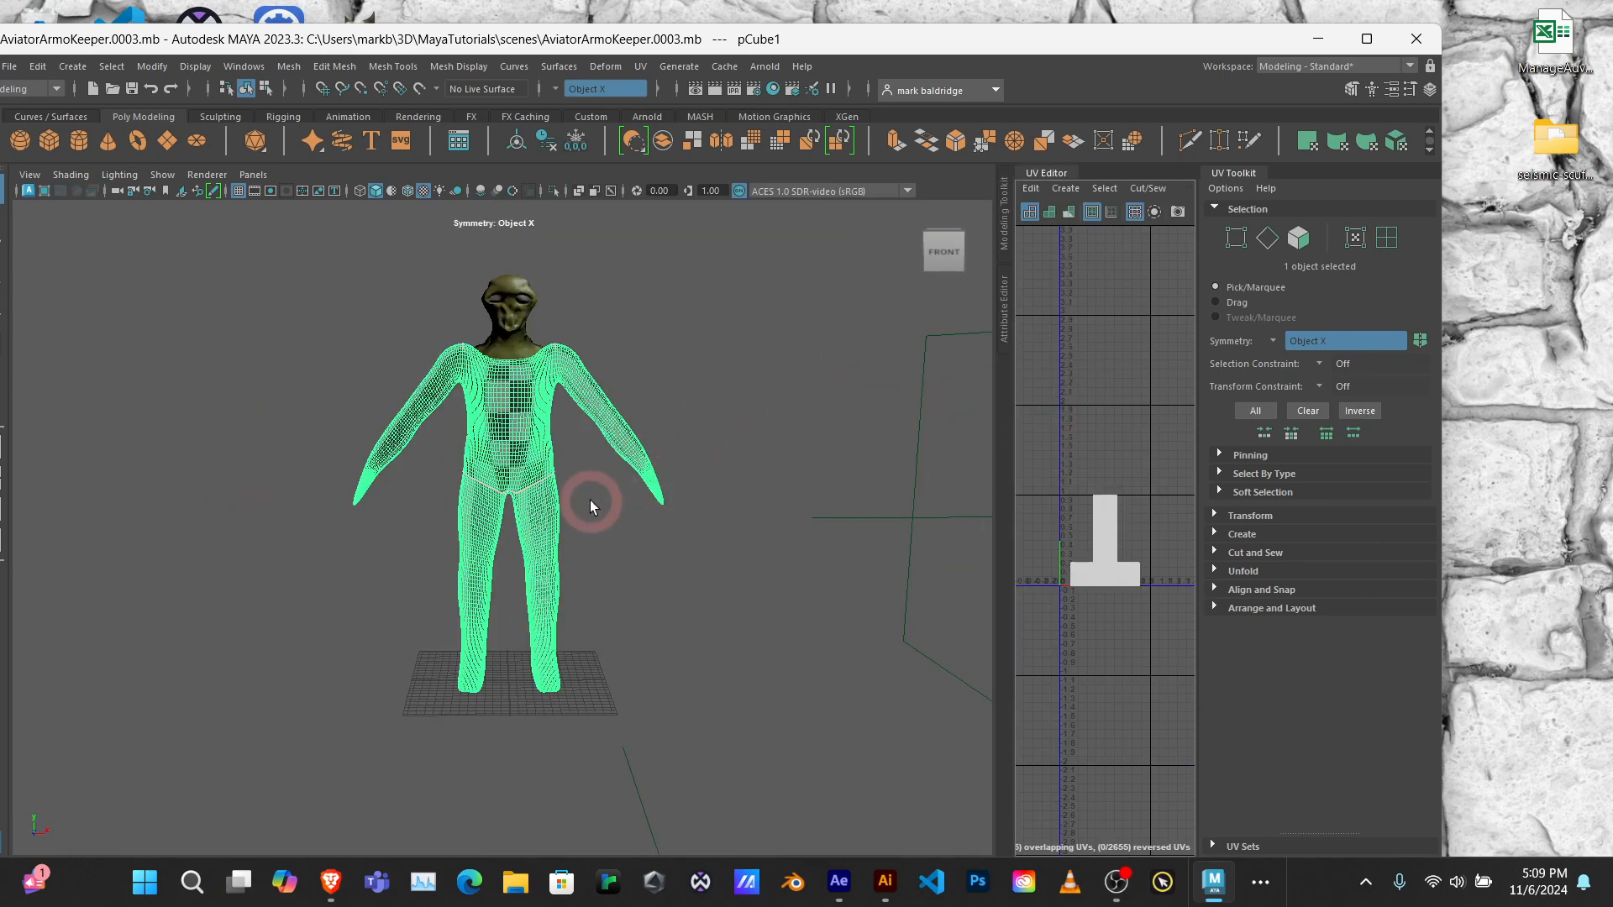
Step: Examine the checker pattern on the body's torso, arms, legs and back for UV stretching
scroll(590, 501, up, 5)
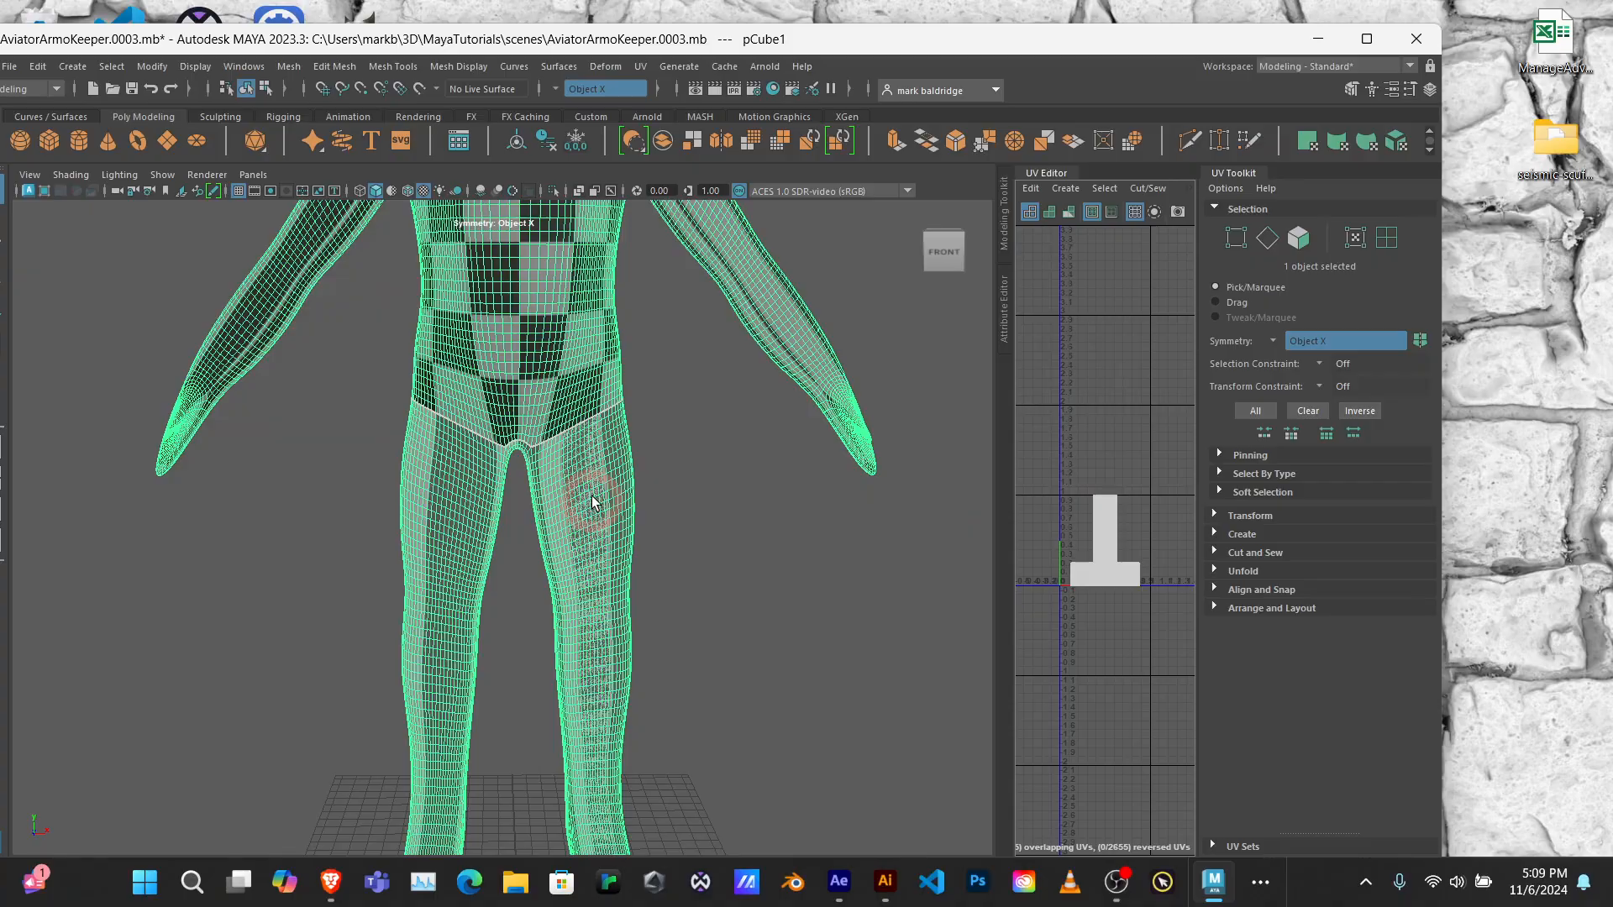
scroll(649, 369, up, 2)
alt+middle_drag(641, 361, 748, 551)
mouse_move(635, 504)
alt+mouse_down()
mouse_move(868, 504)
mouse_move(570, 519)
mouse_move(533, 566)
mouse_move(641, 540)
mouse_move(652, 471)
mouse_move(285, 507)
mouse_move(620, 504)
alt+mouse_up()
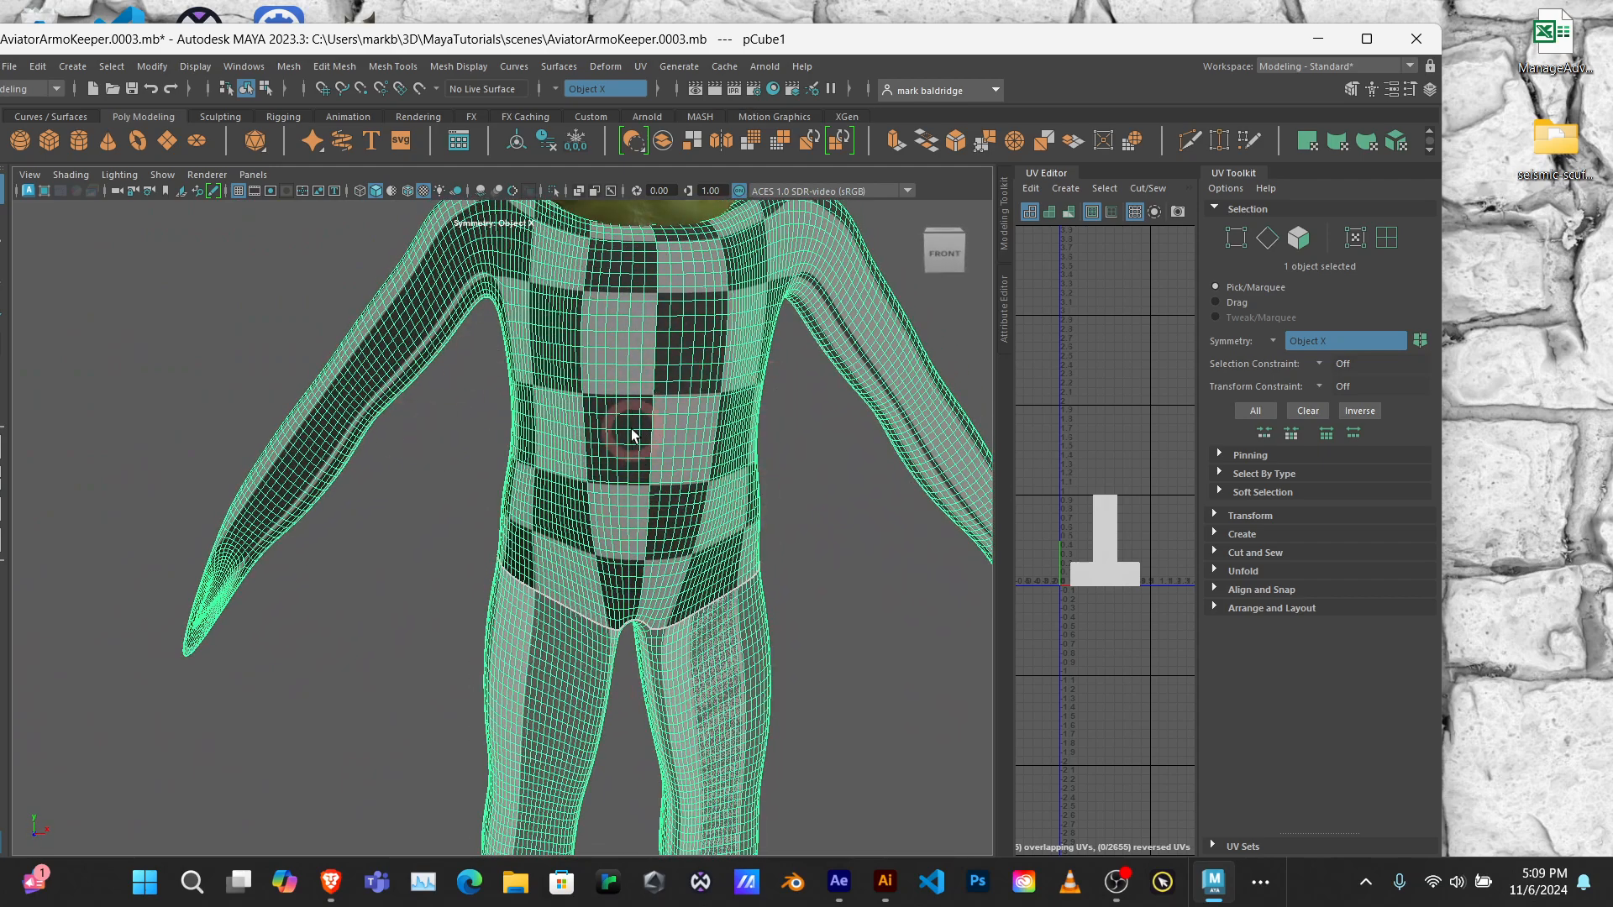
alt+right_drag(603, 321, 715, 373)
alt+drag(716, 374, 597, 401)
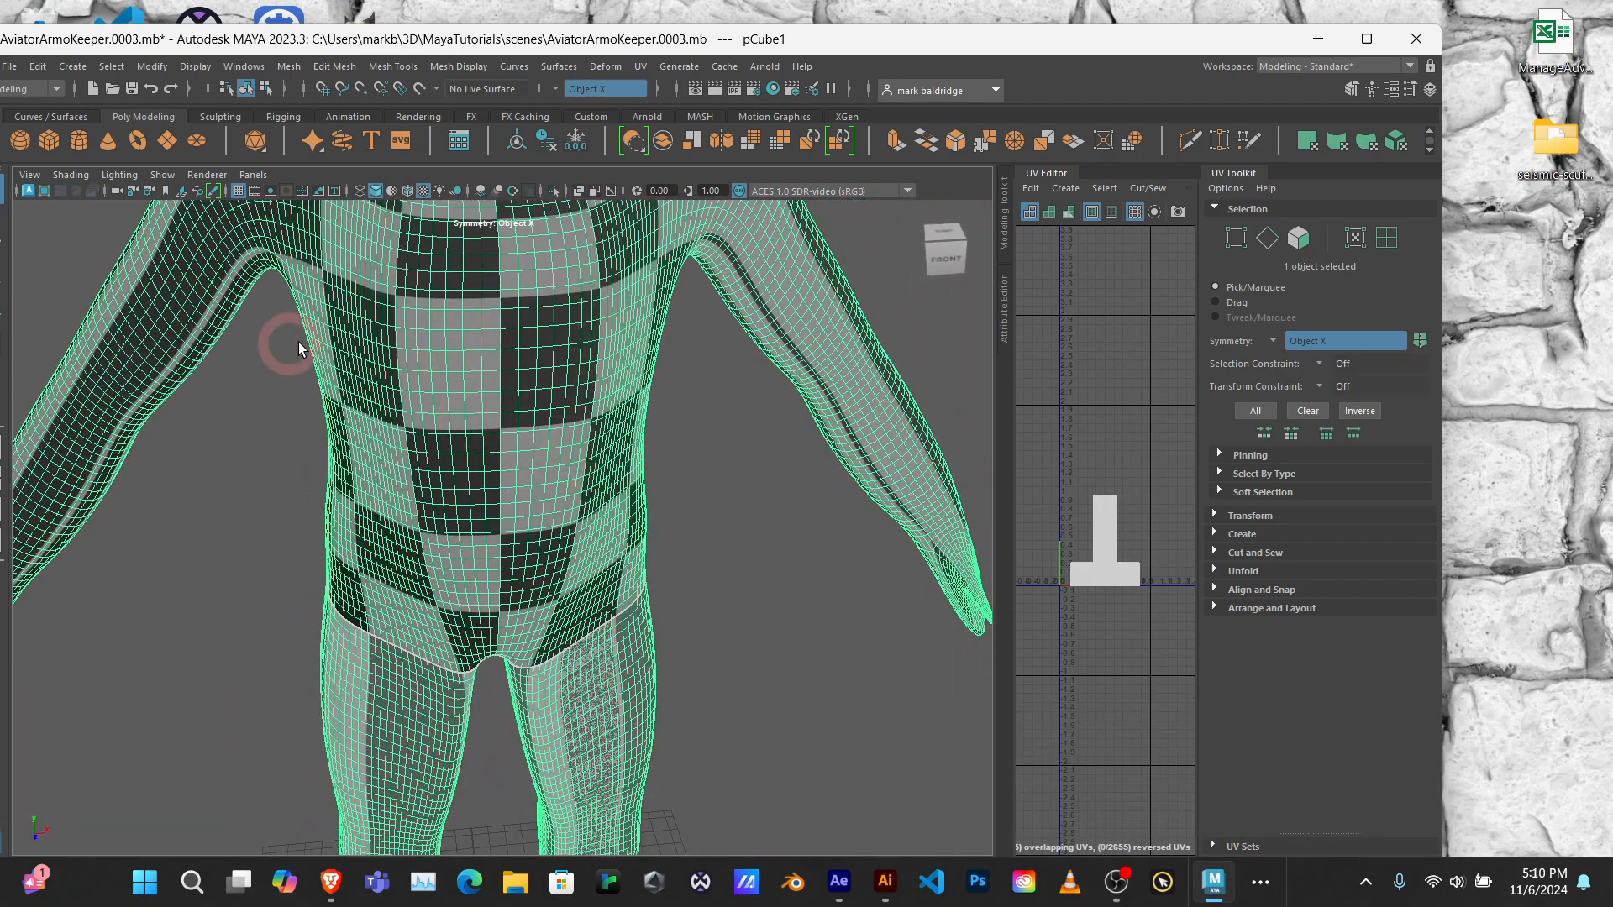
alt+right_drag(536, 435, 518, 432)
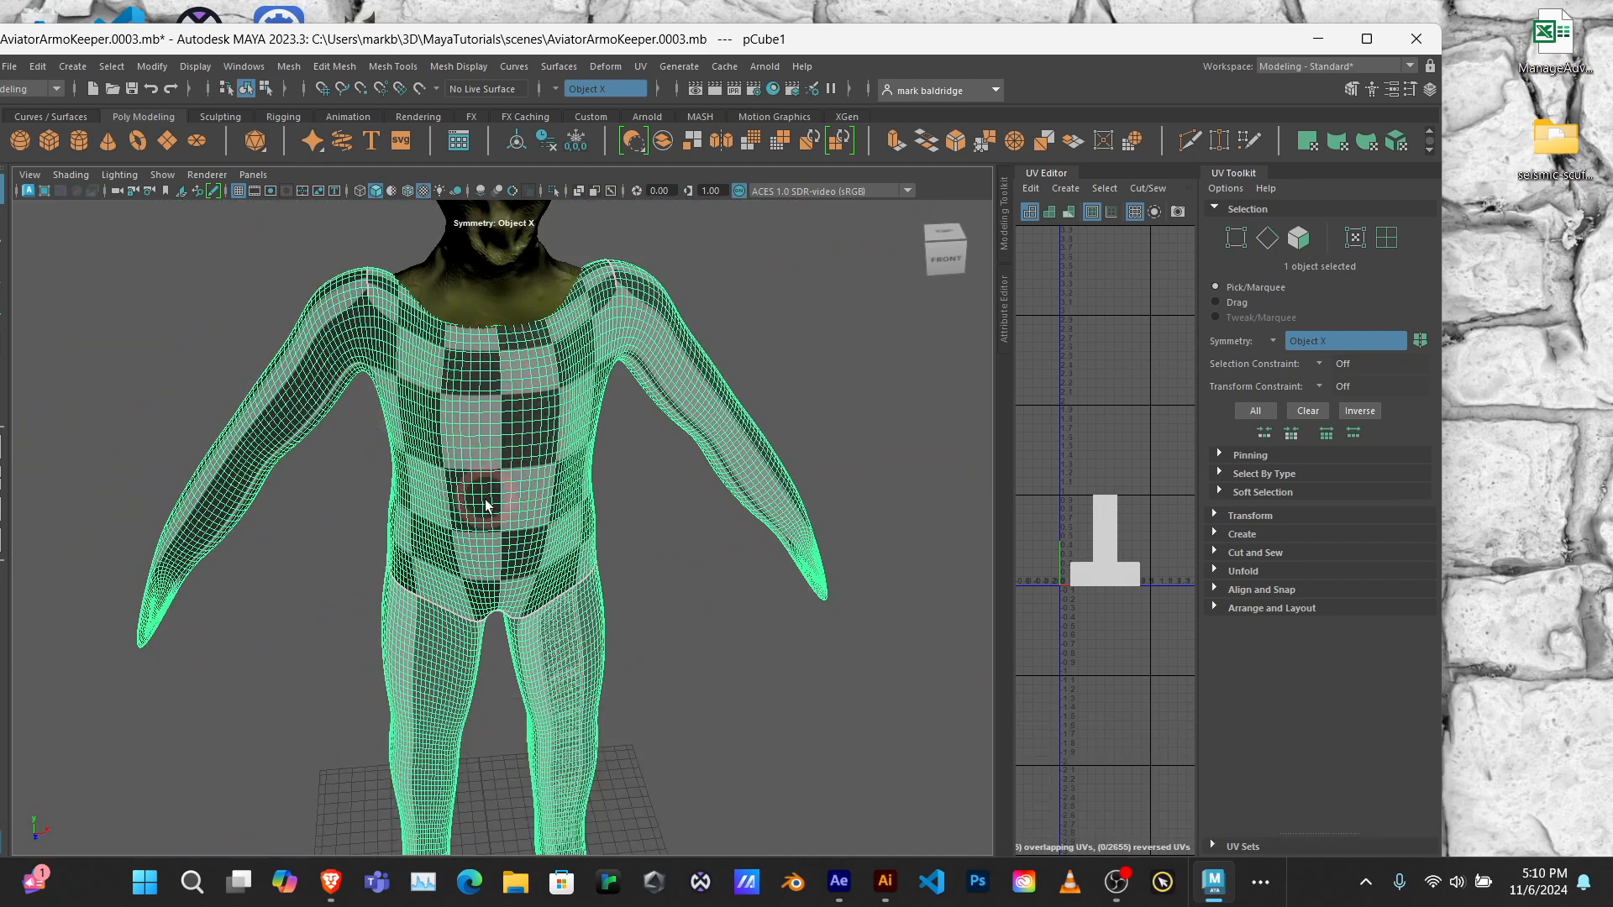
alt+drag(479, 486, 615, 473)
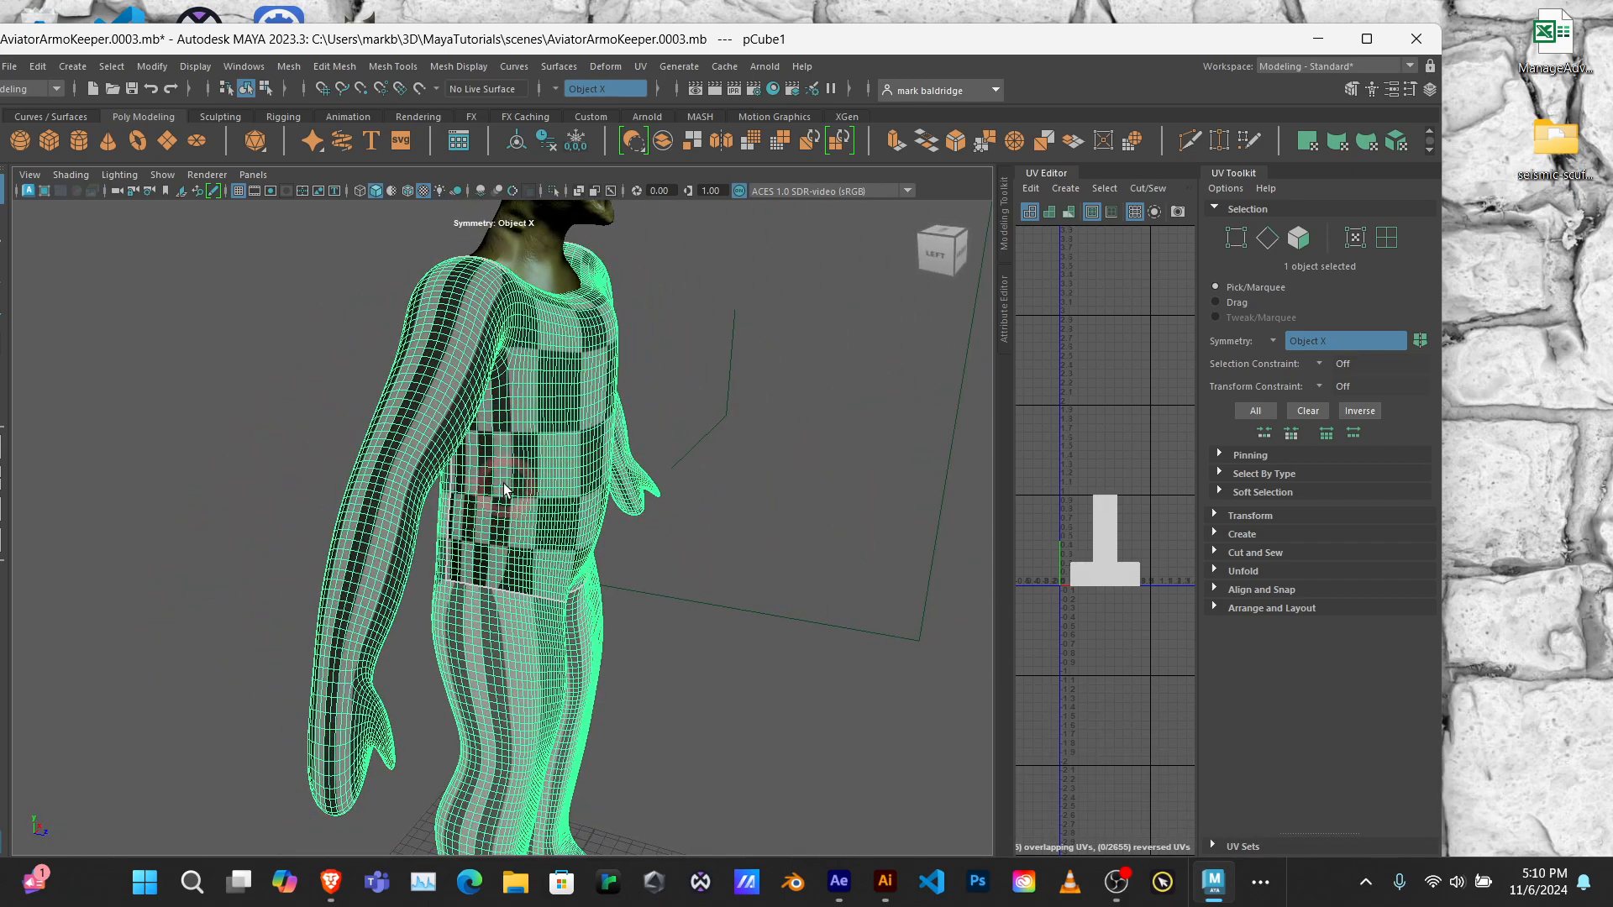
alt+drag(487, 513, 601, 345)
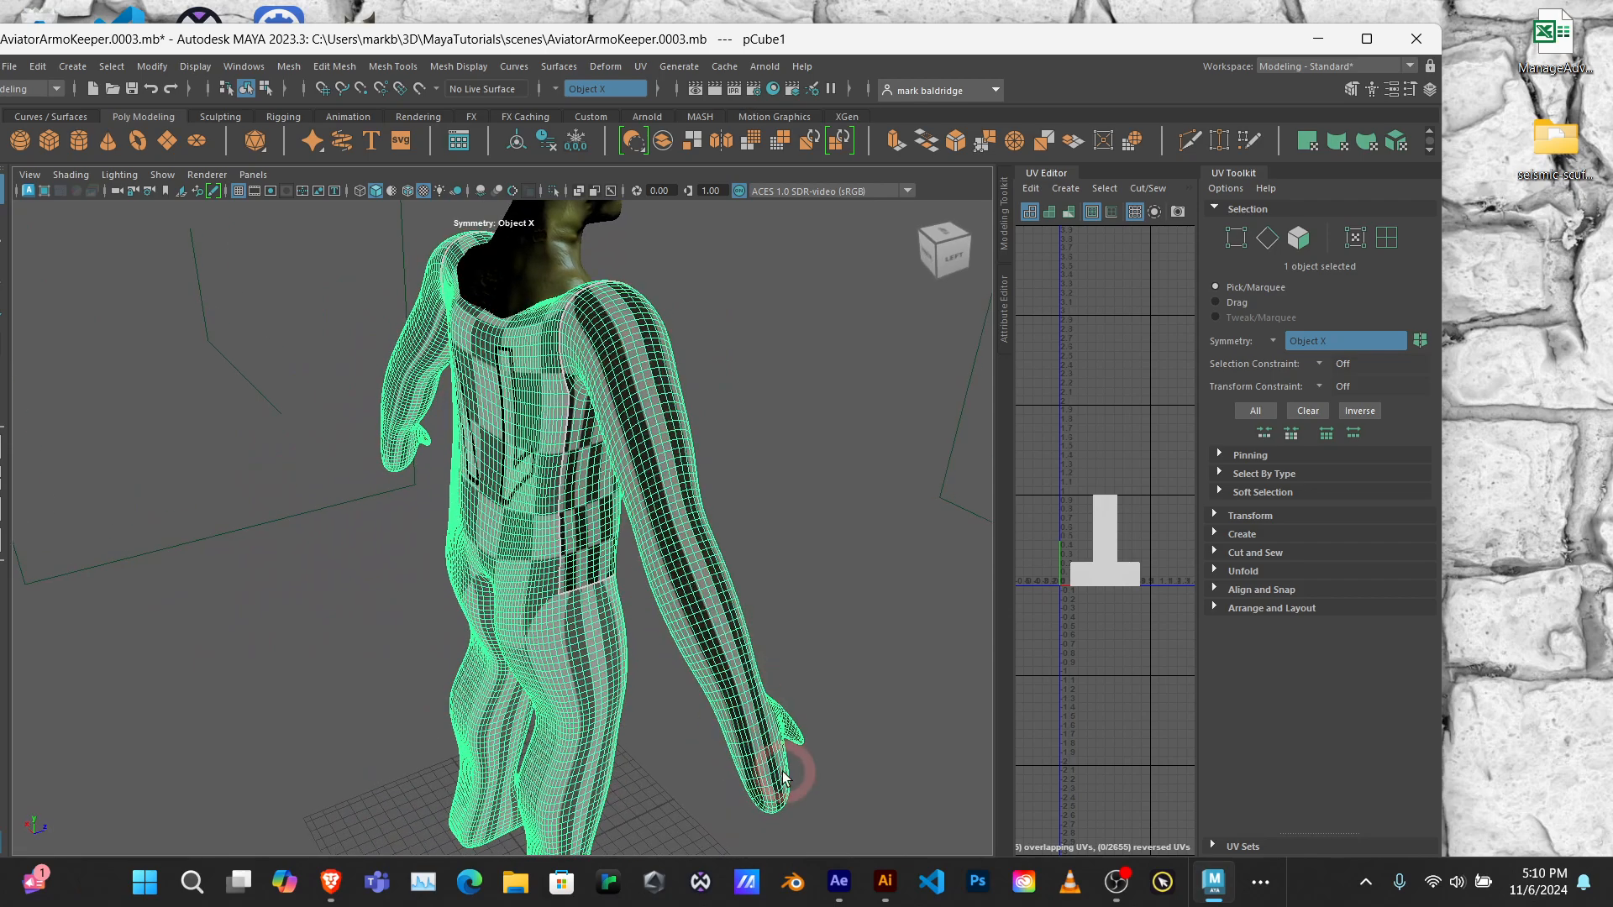
Step: Examine the checker pattern on the body's legs, feet and front for UV distortion
alt+middle_drag(630, 667, 580, 352)
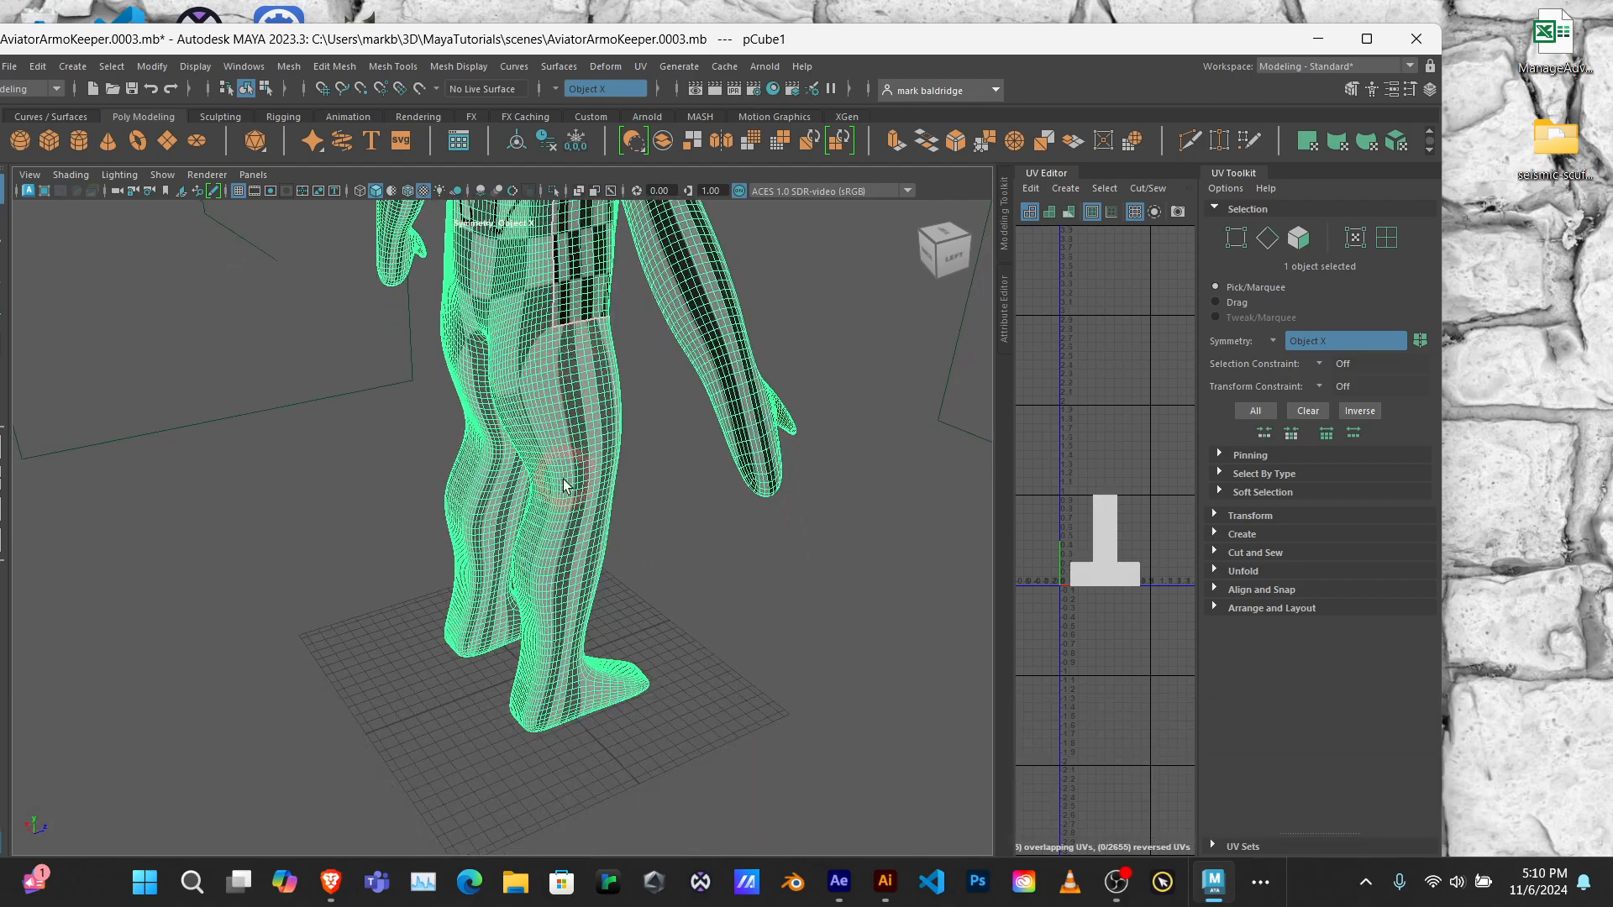
alt+drag(617, 595, 328, 588)
scroll(622, 306, up, 2)
alt+middle_drag(622, 305, 570, 496)
scroll(569, 498, down, 5)
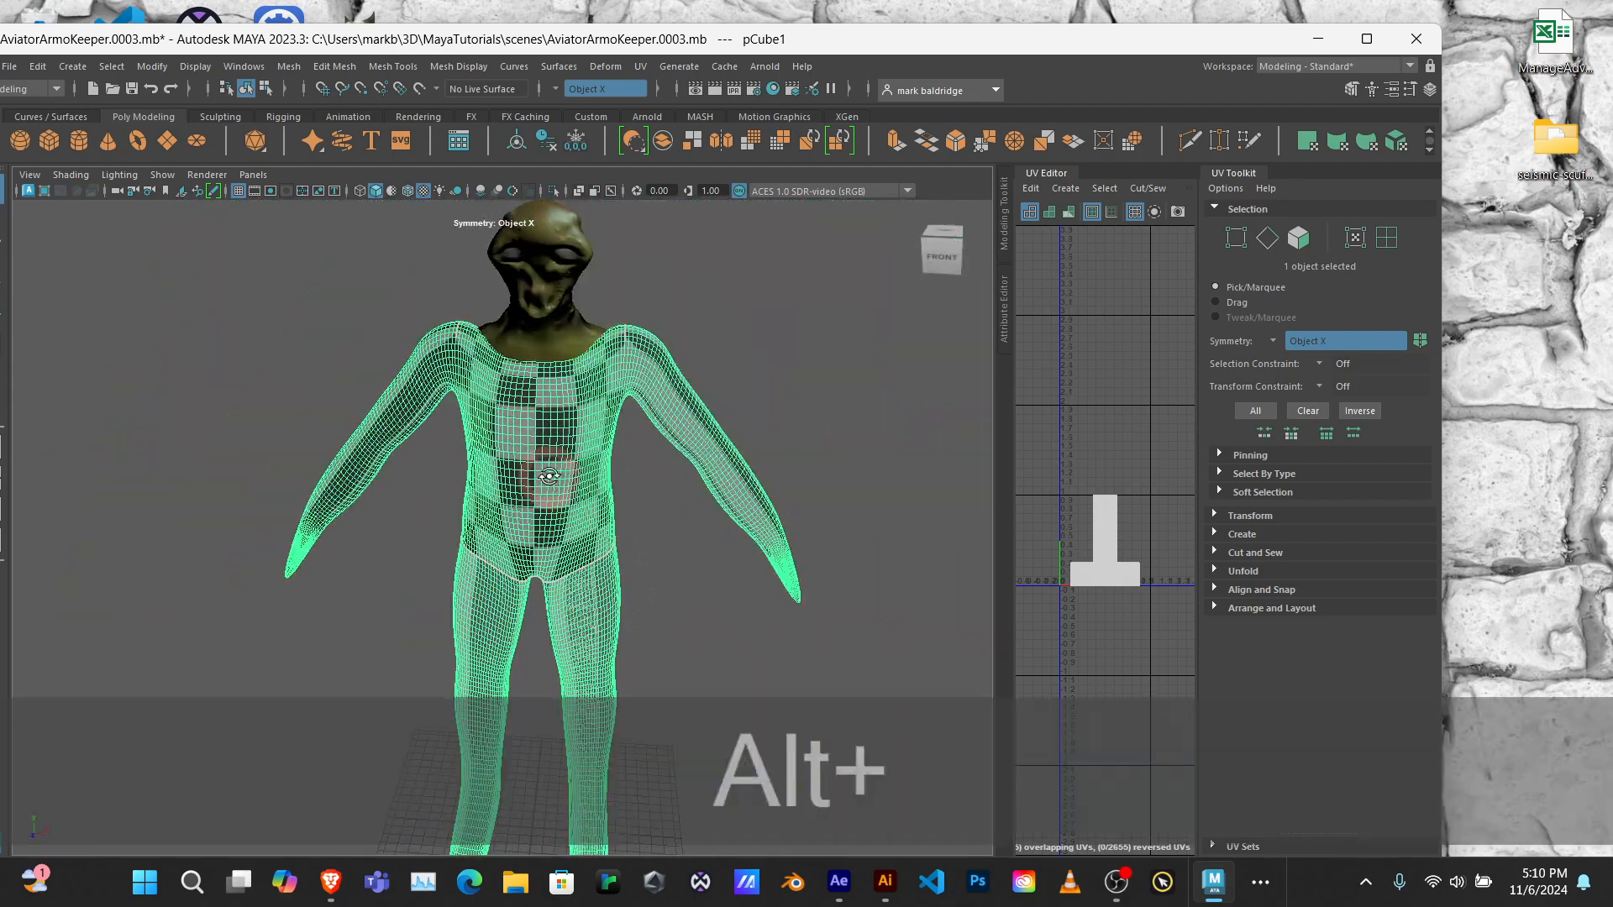
mouse_move(525, 471)
alt+mouse_down()
mouse_move(504, 464)
mouse_move(553, 463)
alt+mouse_up()
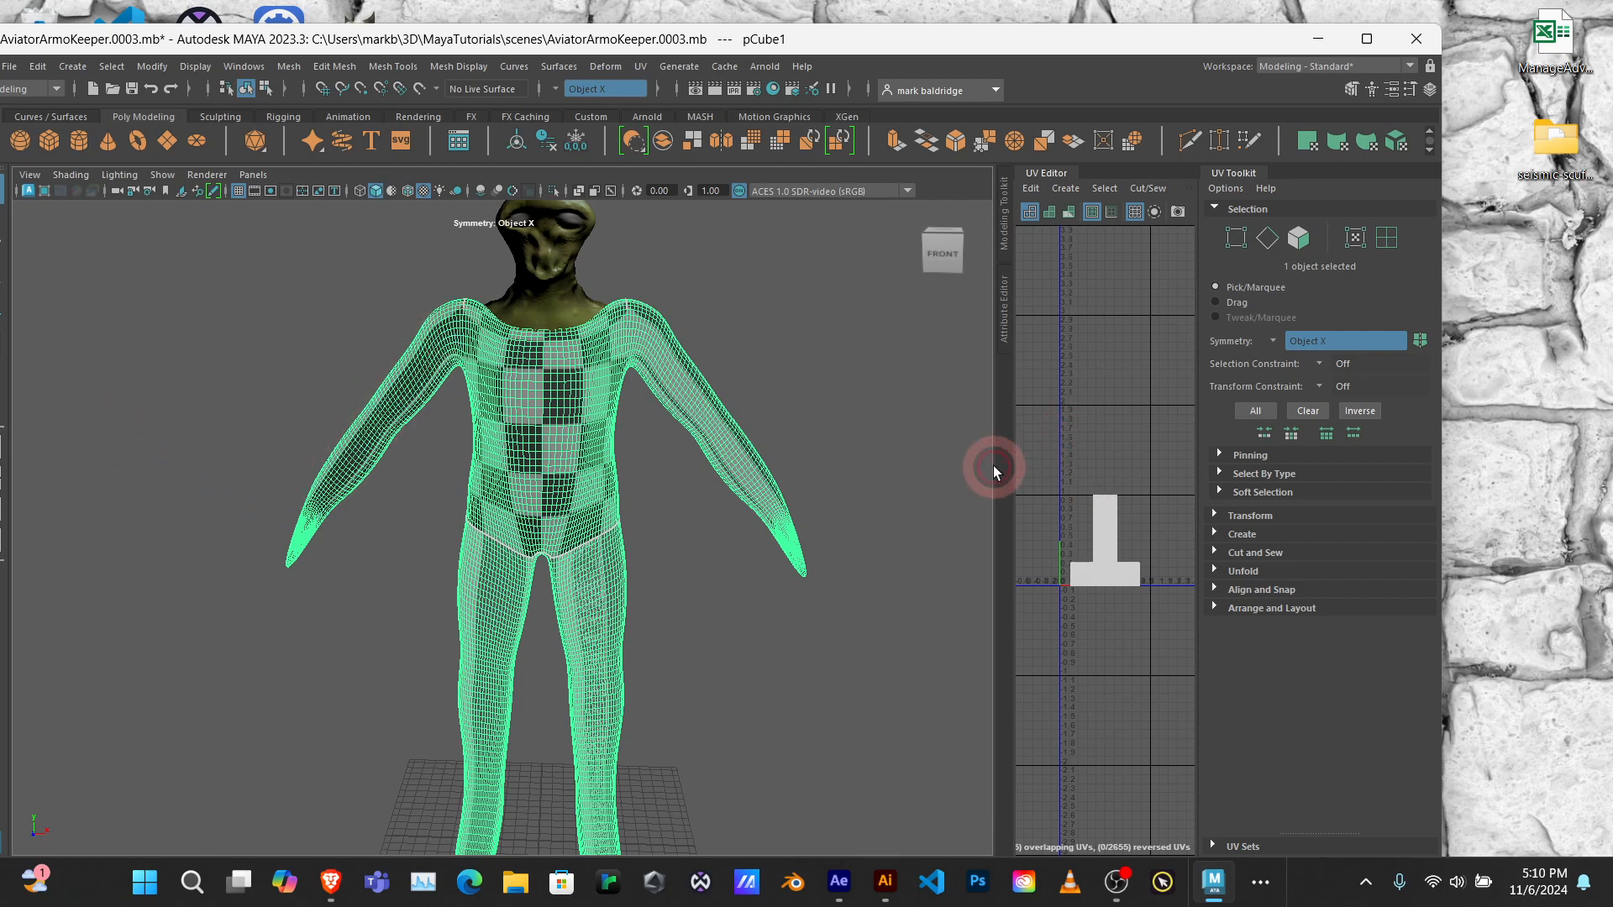
Step: Widen the UV Editor and delete the body mesh's existing UVs
drag(993, 468, 483, 426)
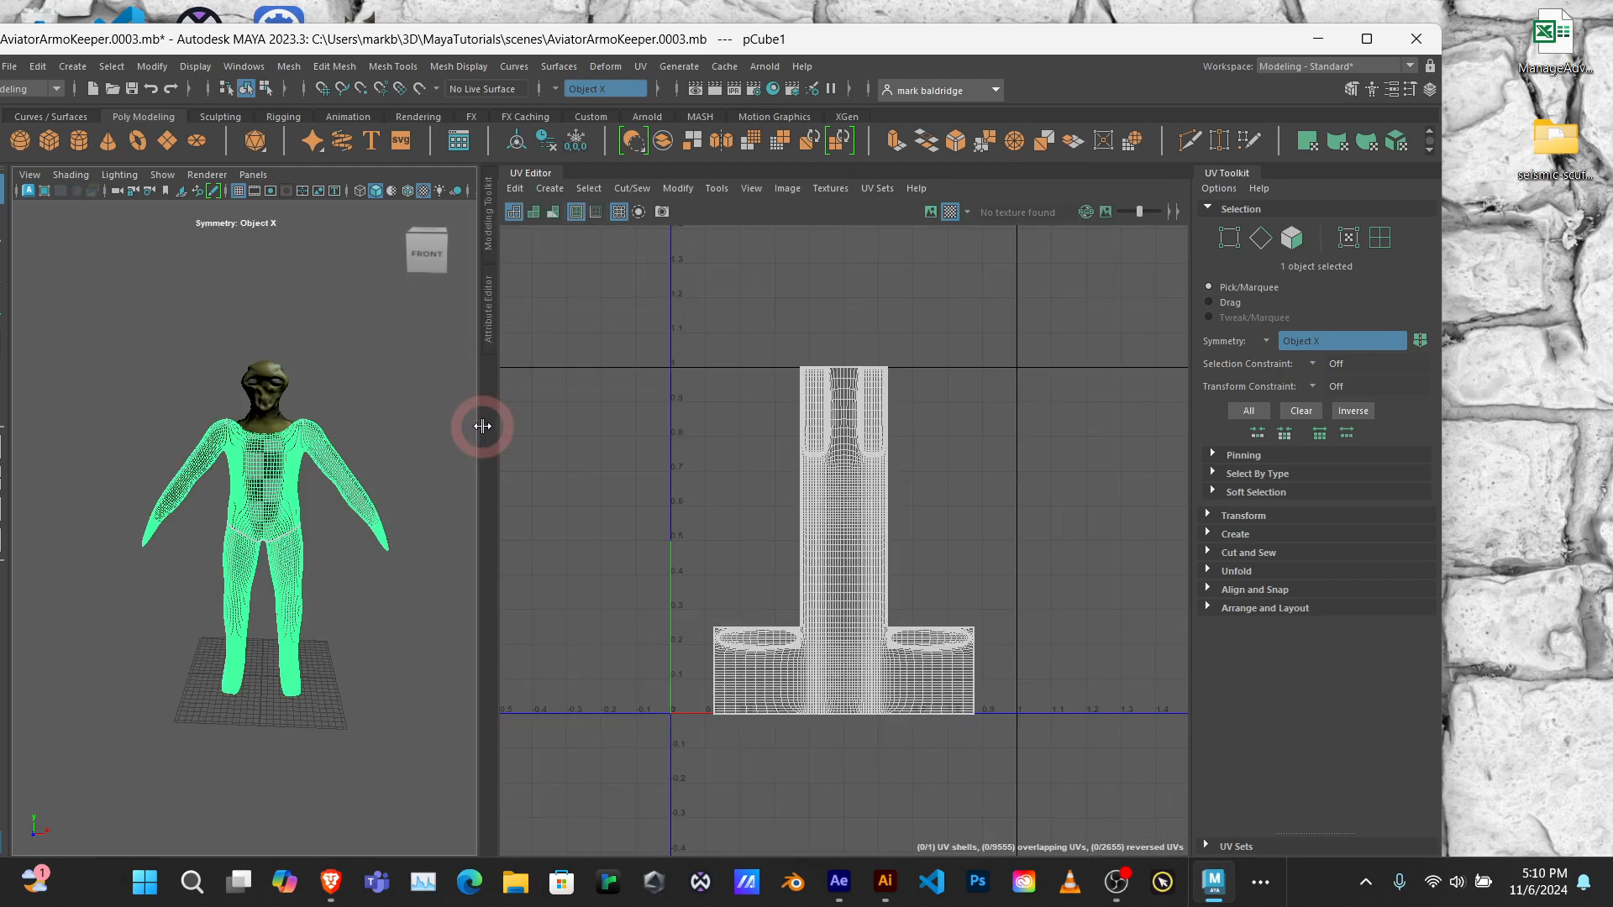
click(516, 189)
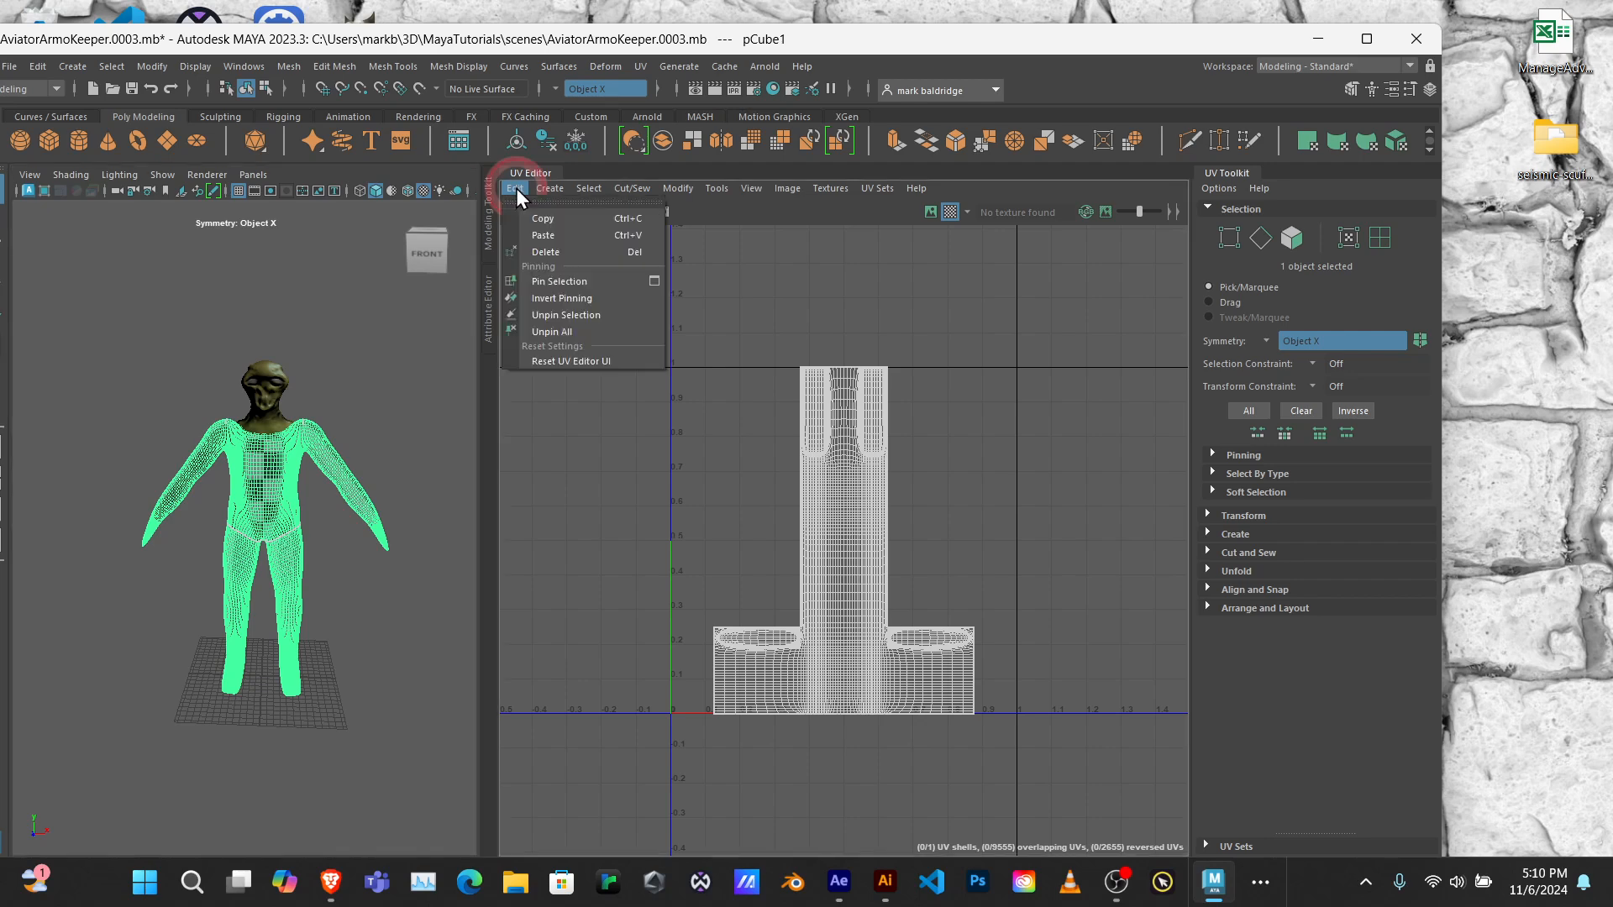
click(568, 252)
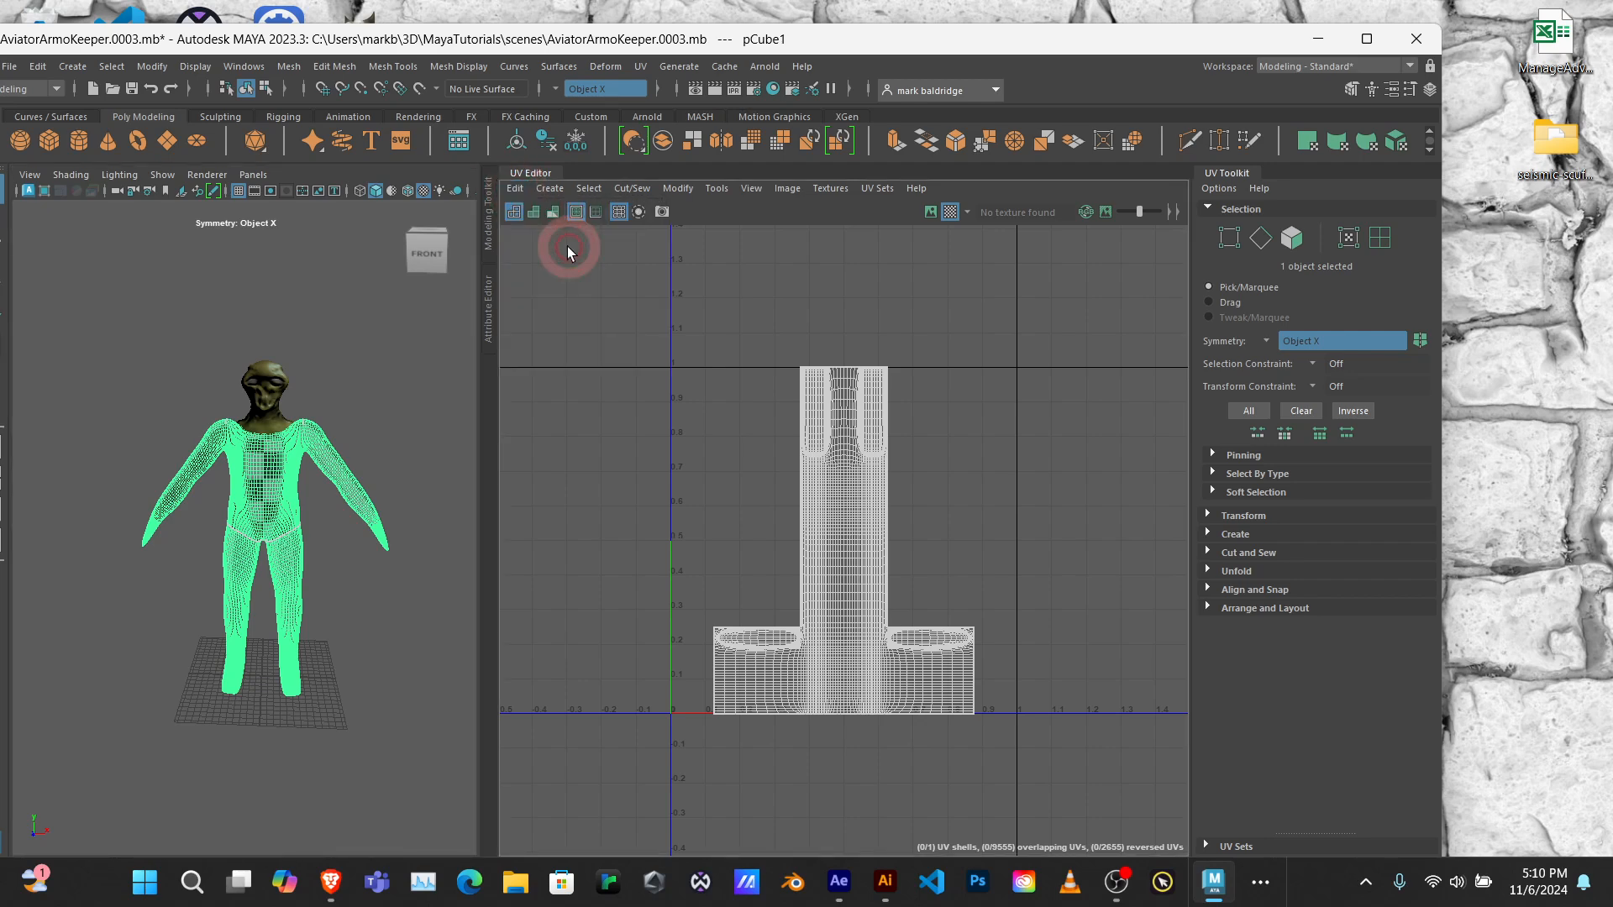
click(279, 492)
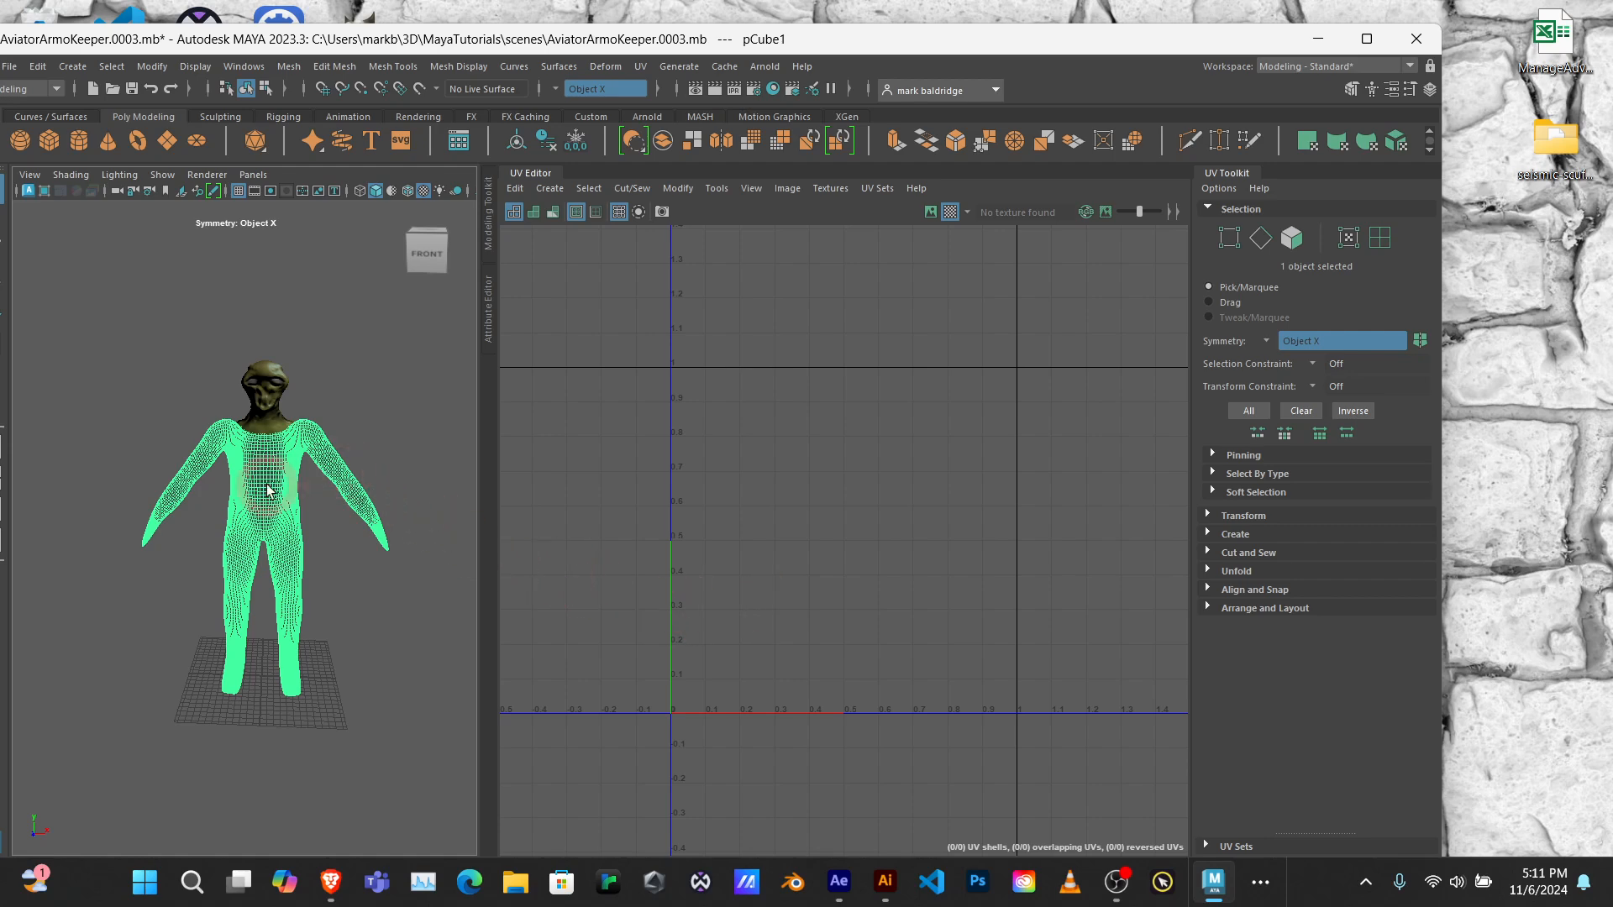
Step: Create a camera-based UV projection for the whole body mesh from a slightly angled front view
alt+drag(274, 480, 399, 474)
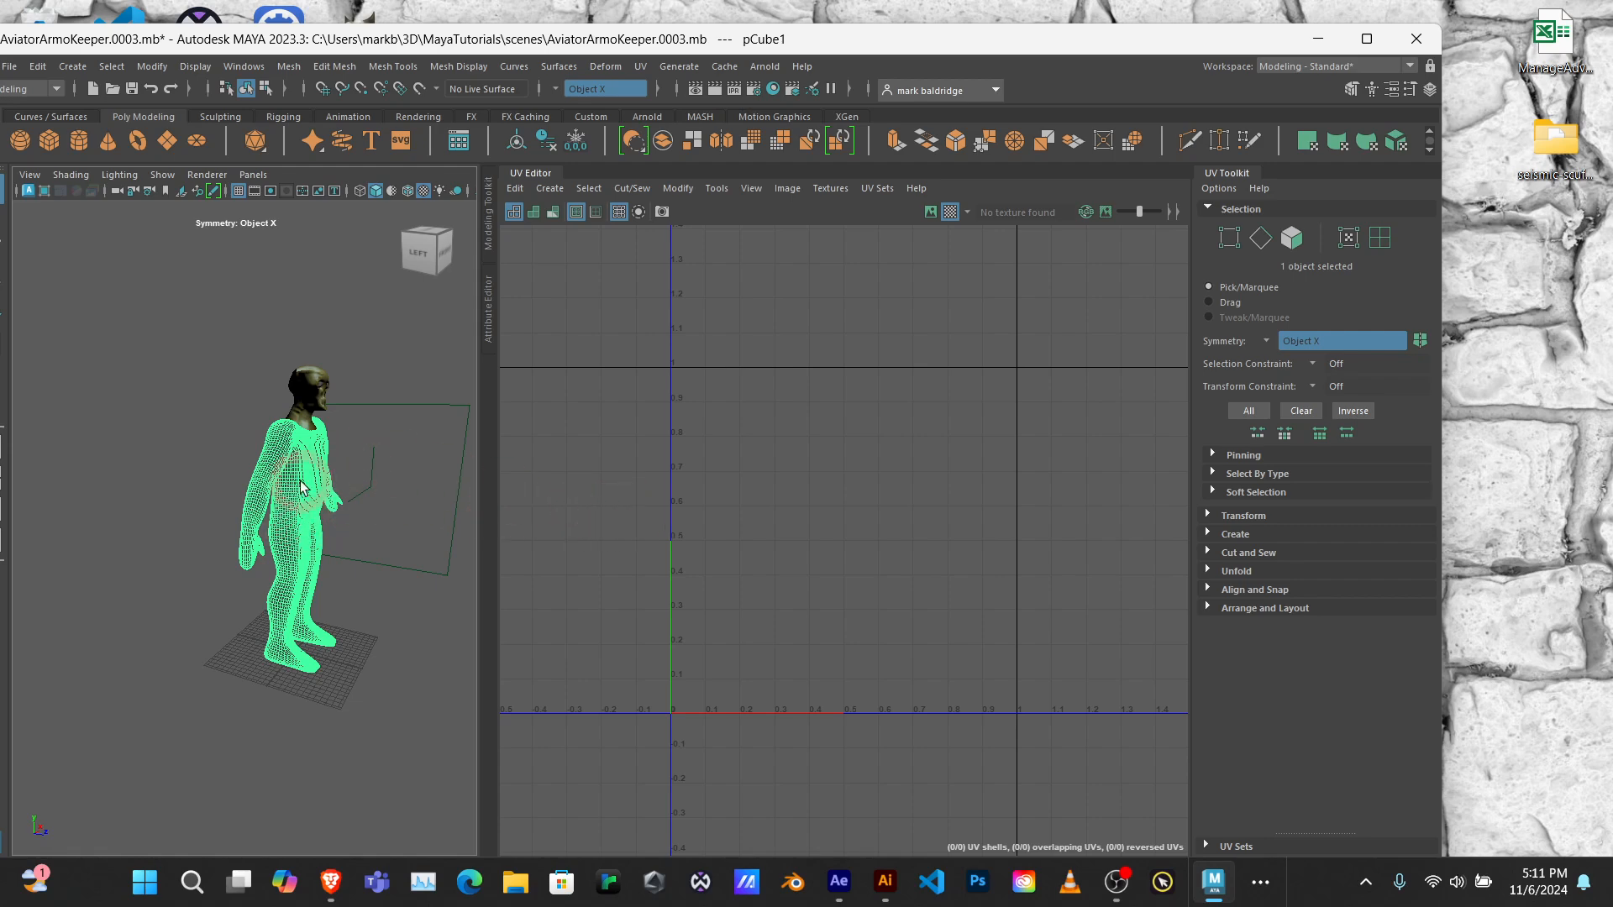
alt+drag(296, 485, 162, 460)
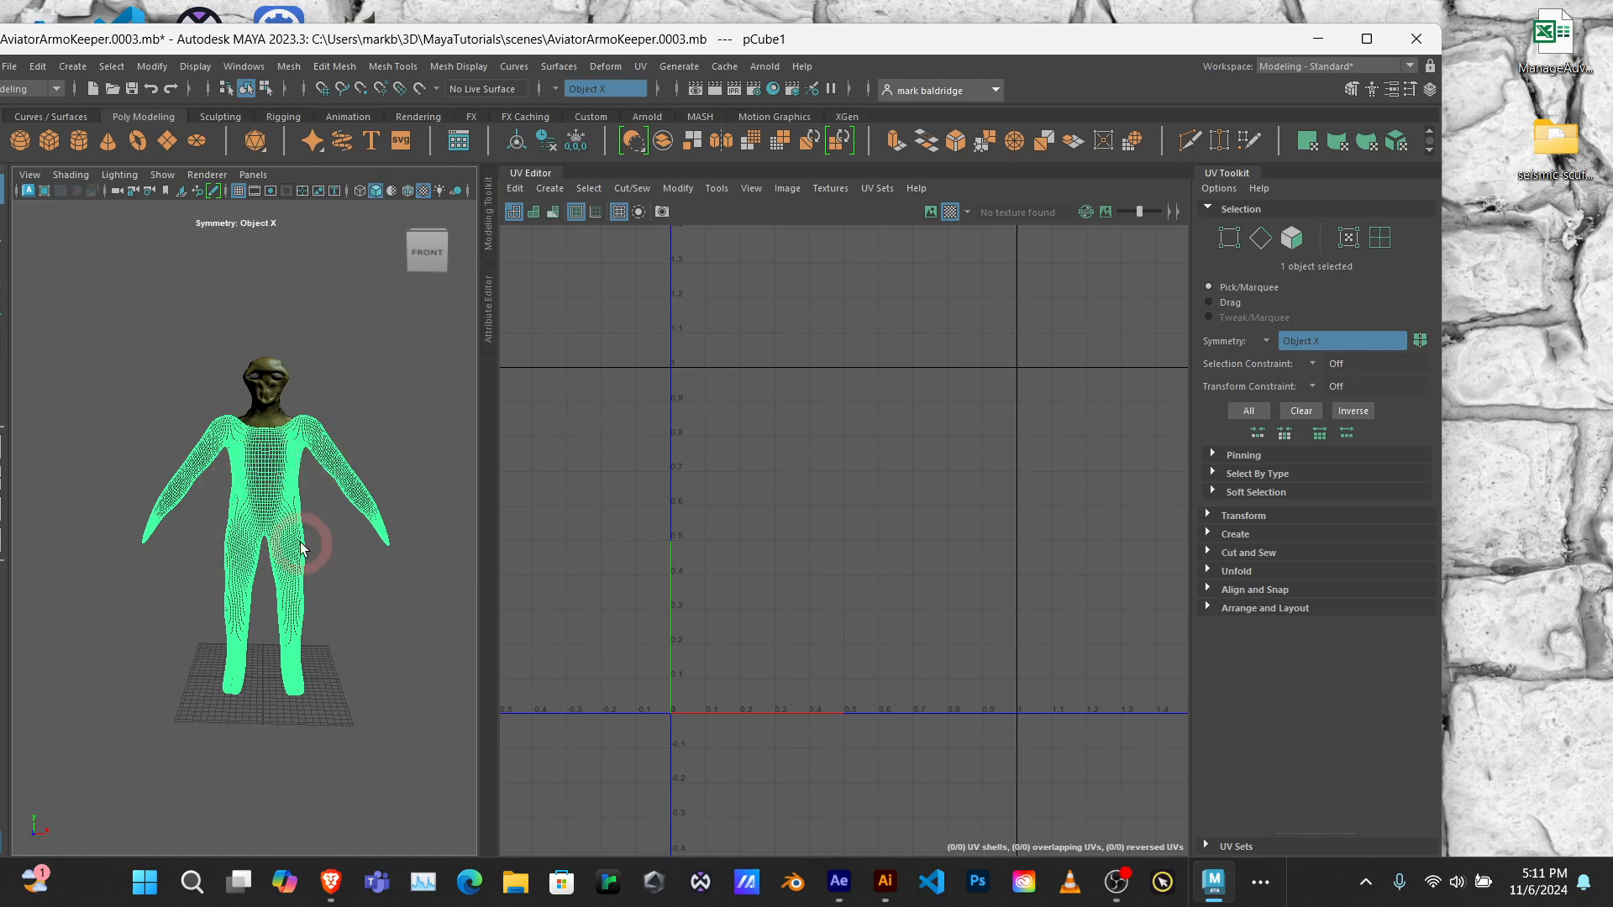
alt+drag(334, 496, 652, 475)
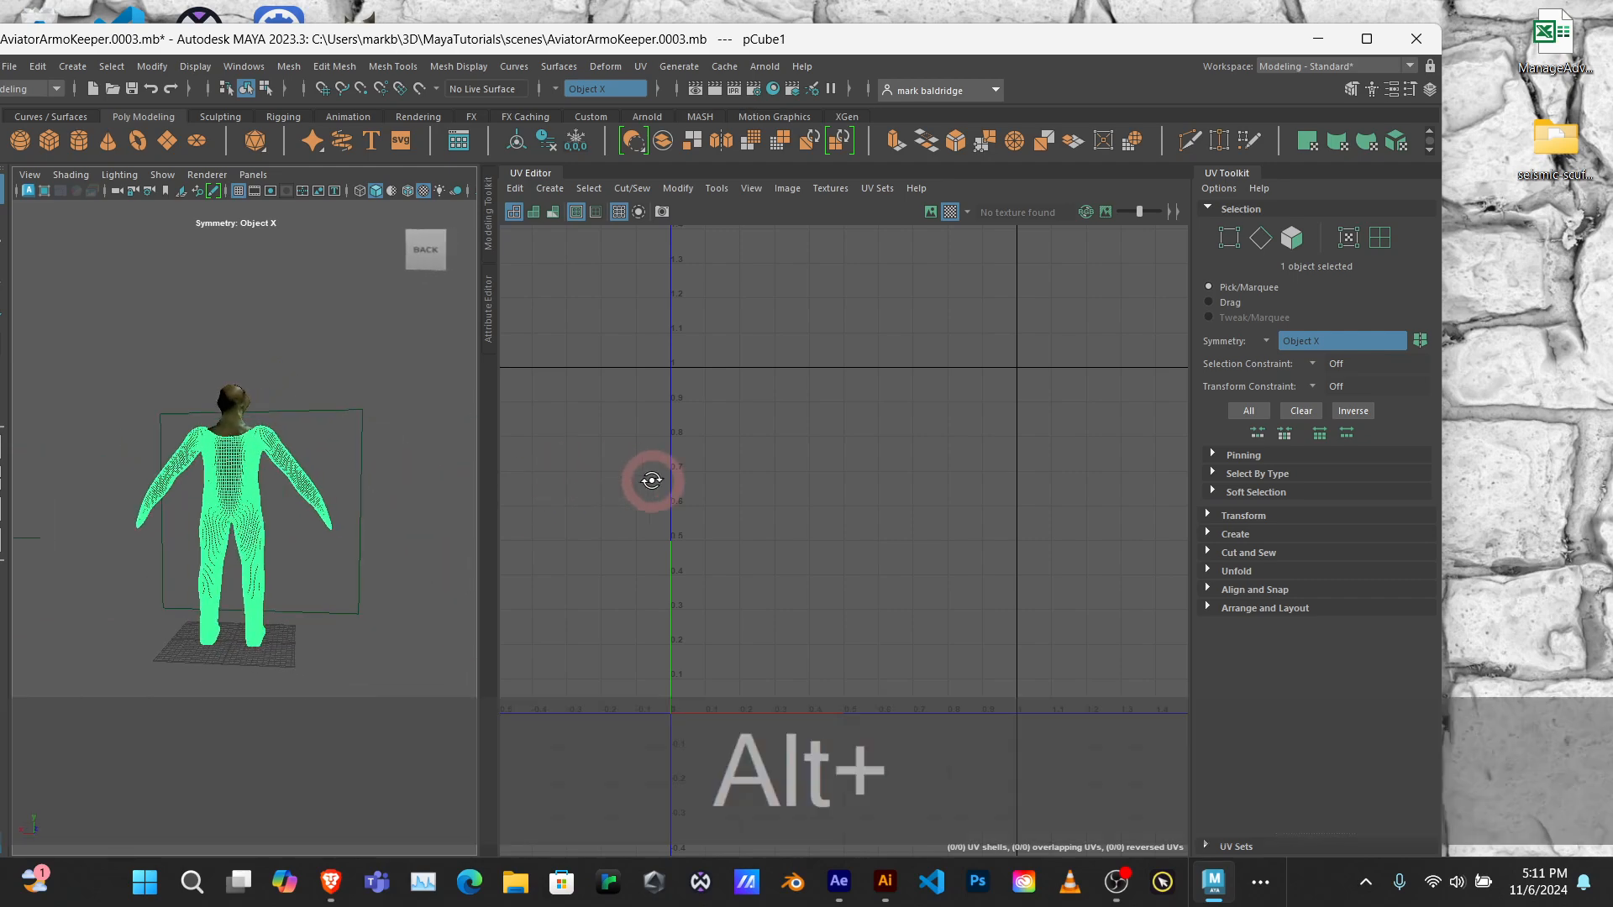
alt+drag(235, 468, 17, 496)
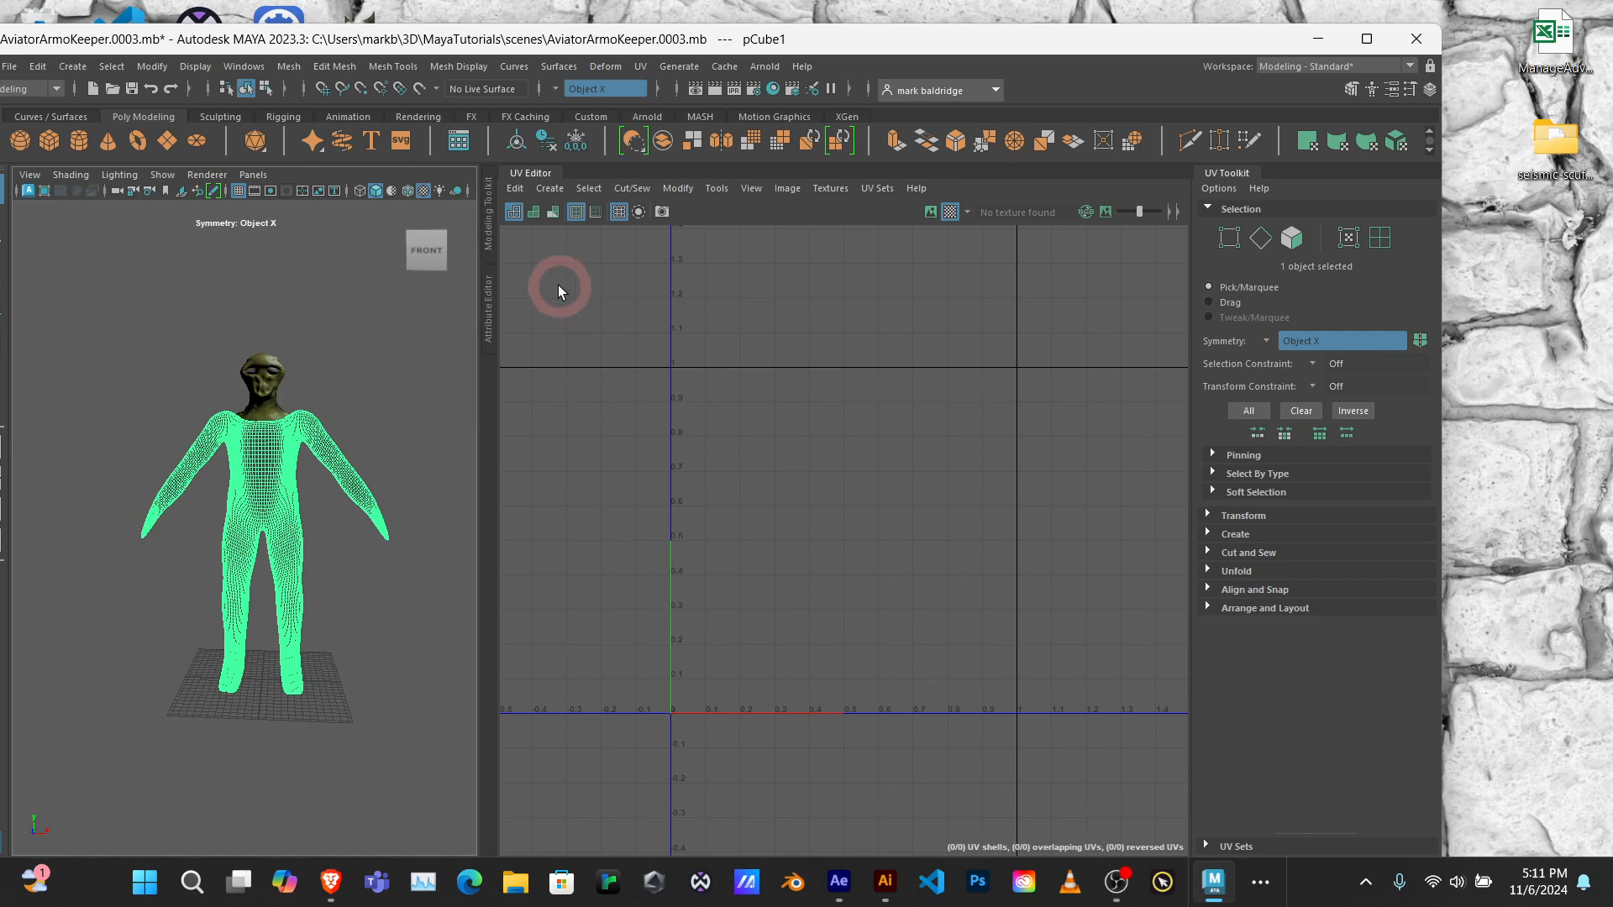
click(553, 192)
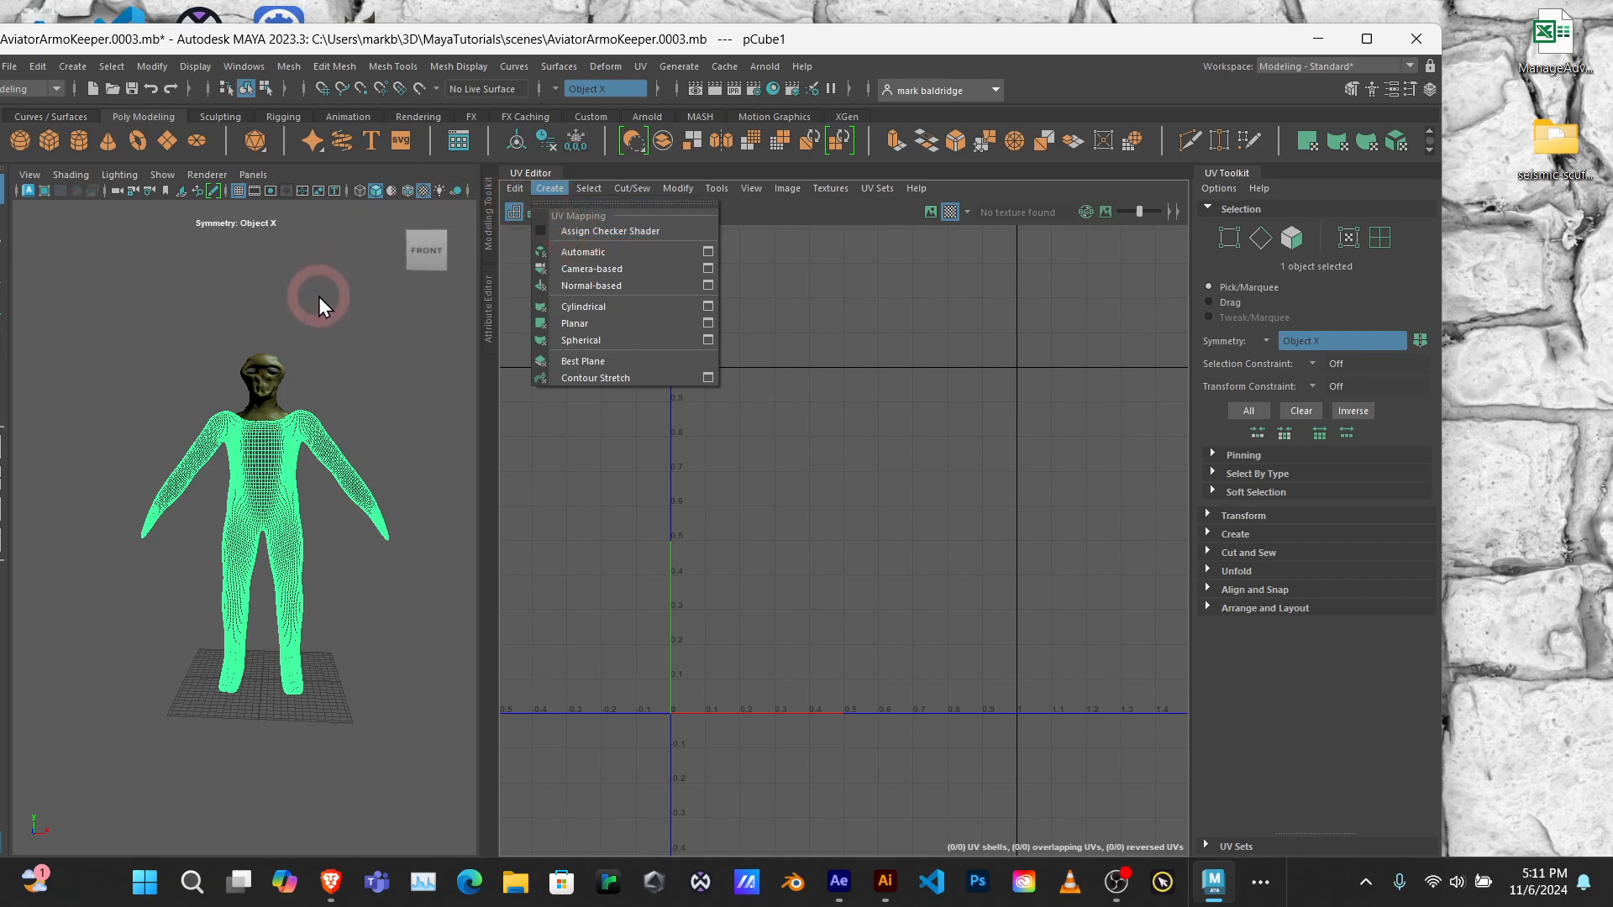
alt+drag(319, 295, 366, 334)
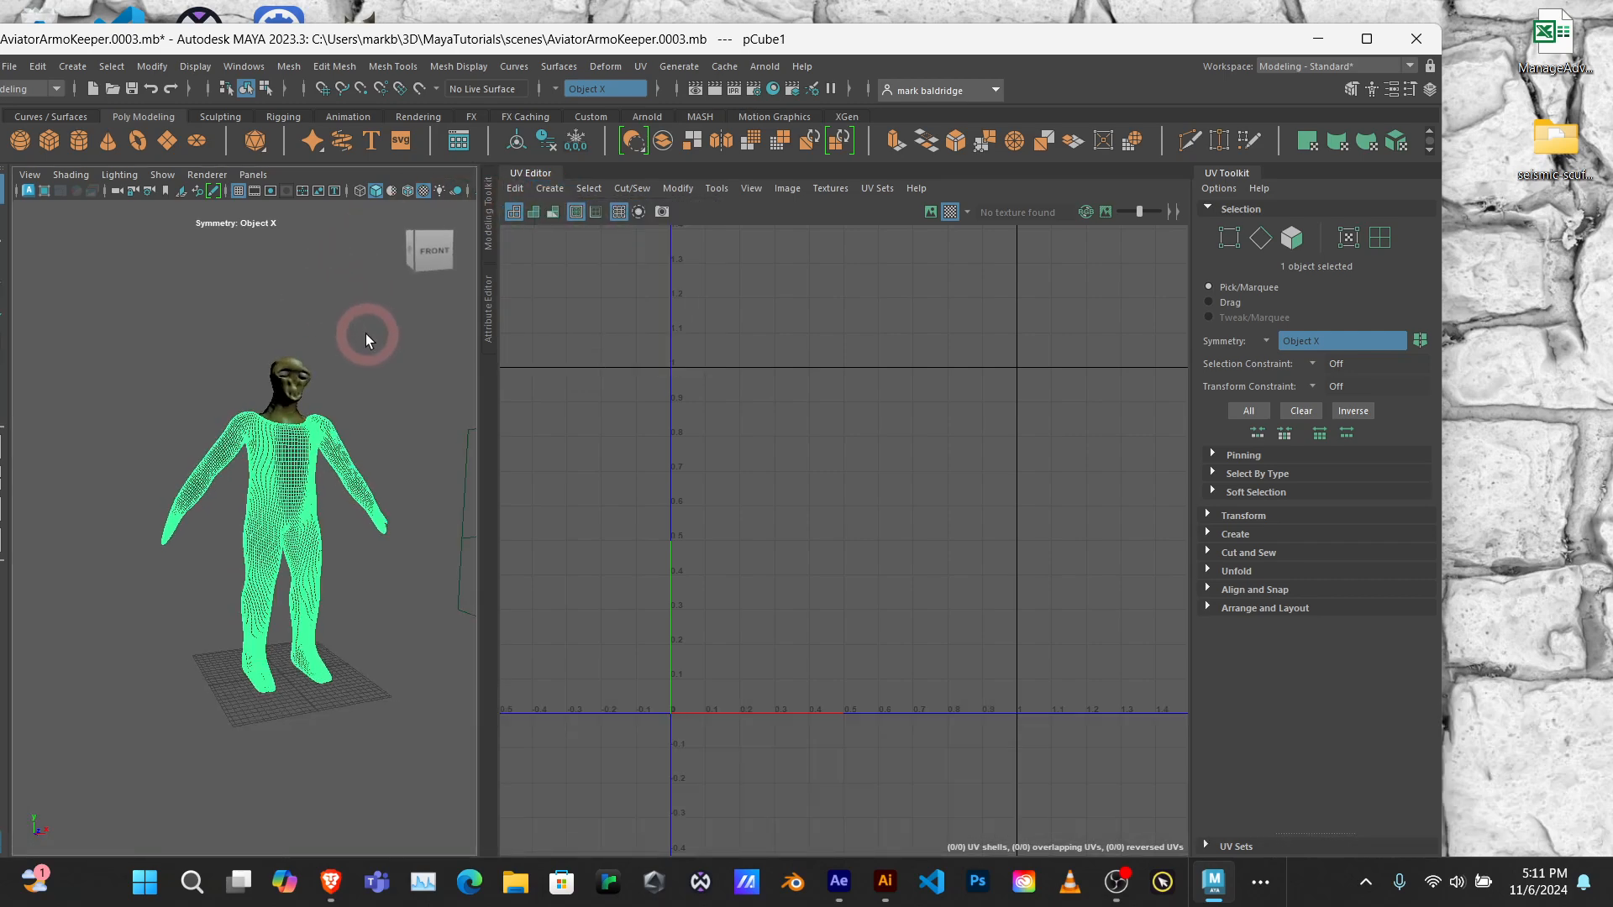
alt+middle_drag(365, 335, 374, 305)
alt+right_drag(374, 305, 365, 388)
alt+middle_drag(363, 387, 304, 405)
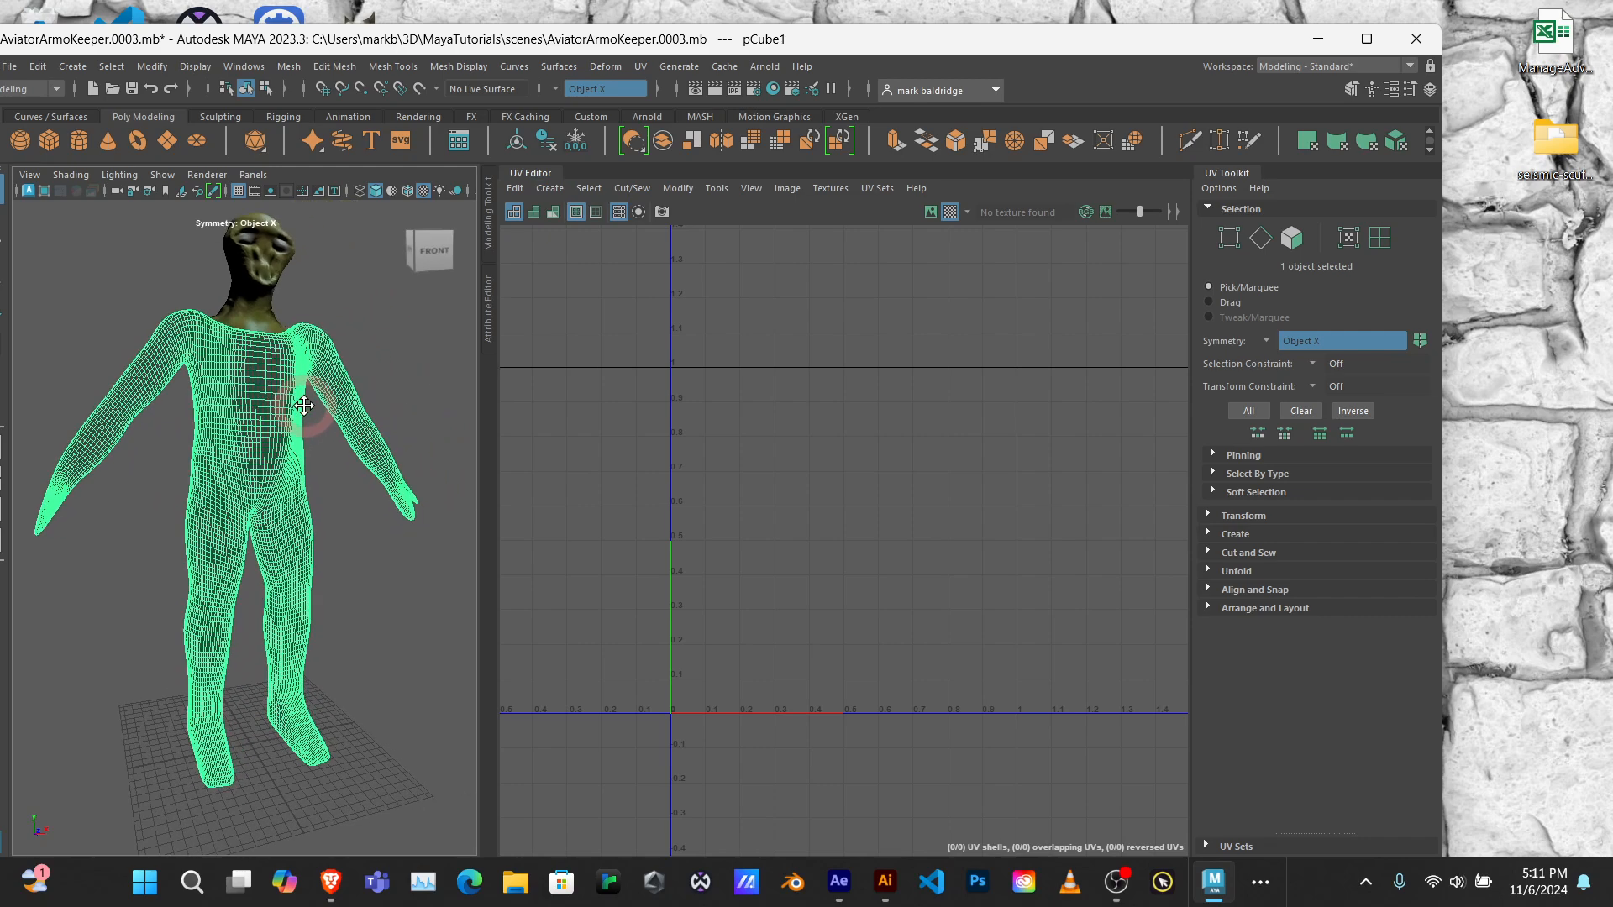
click(551, 188)
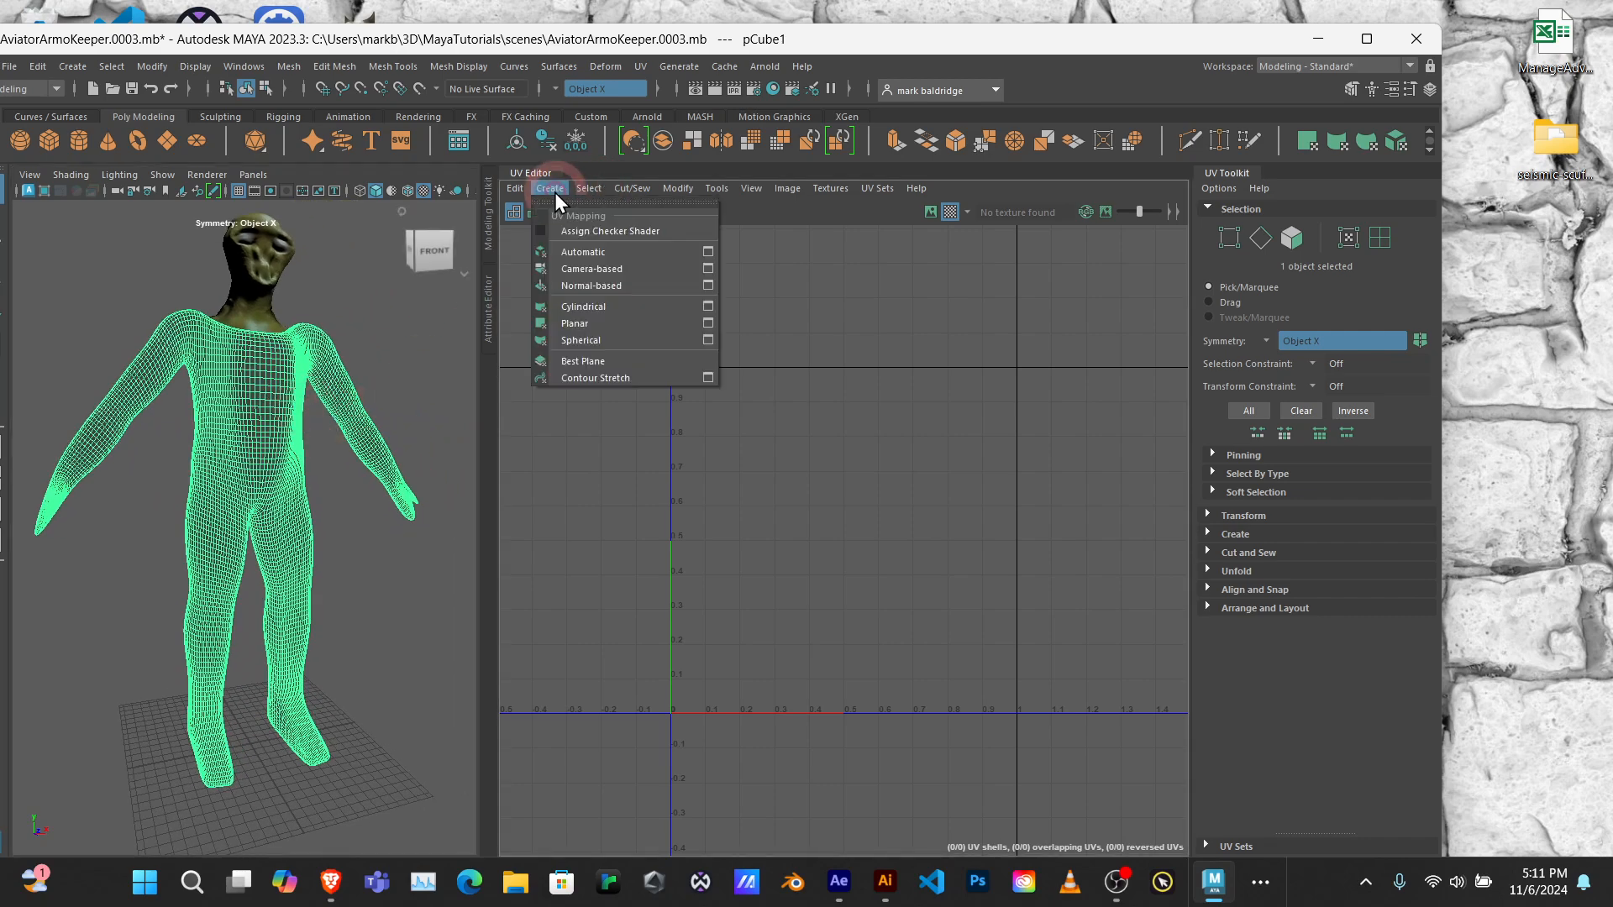
click(591, 269)
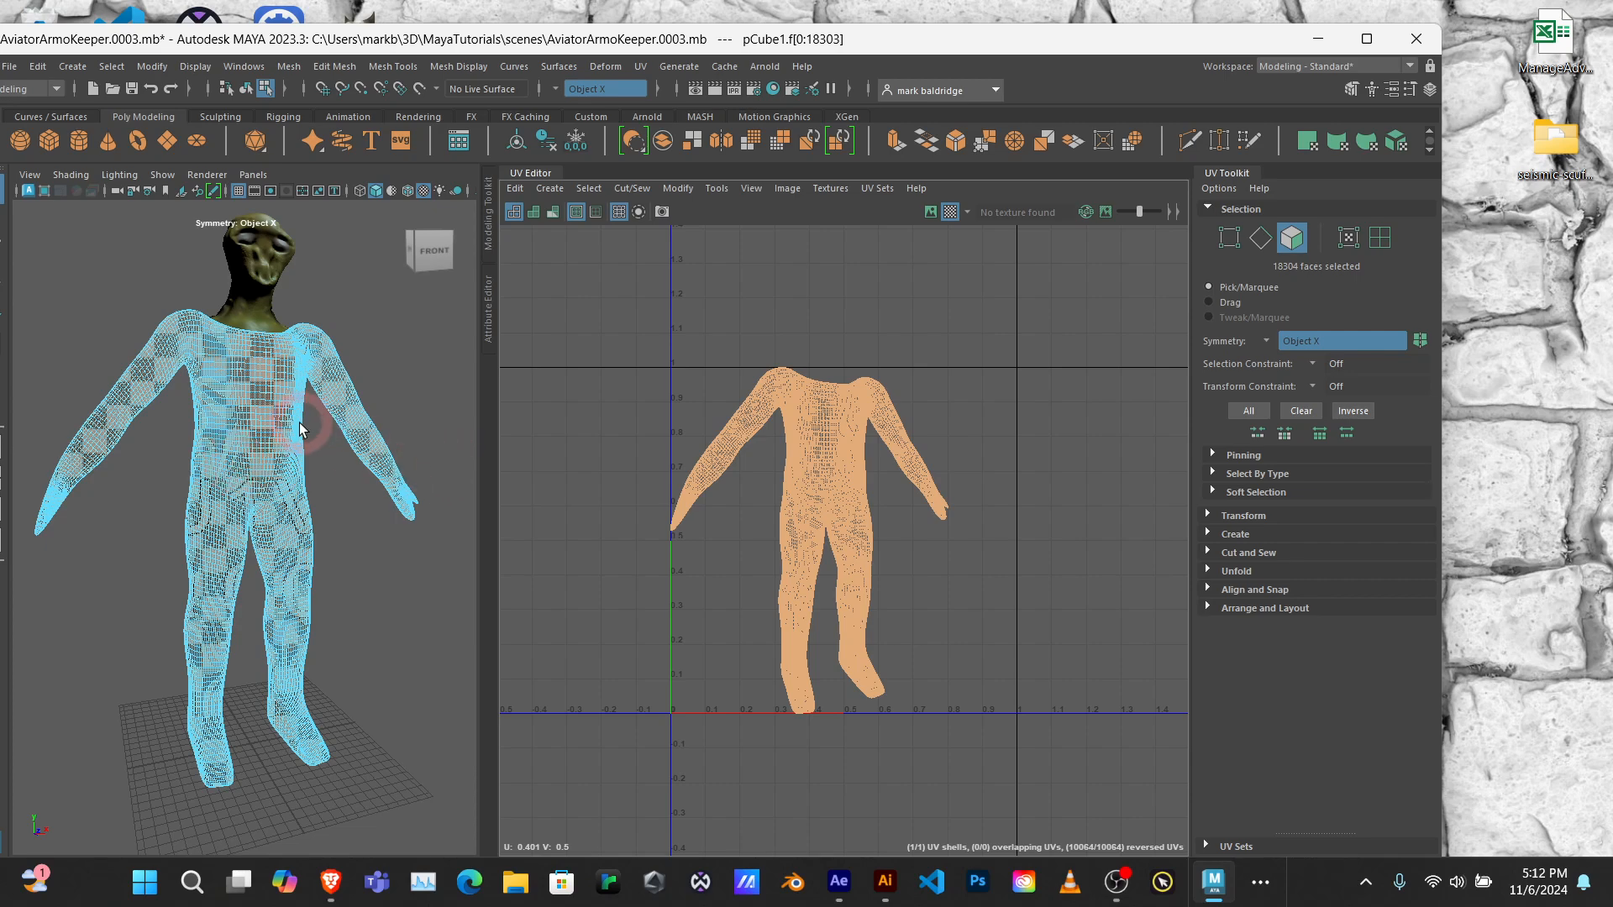
Step: Examine the checker pattern on the body's torso, hips and thighs with the camera-based UVs
scroll(350, 466, up, 5)
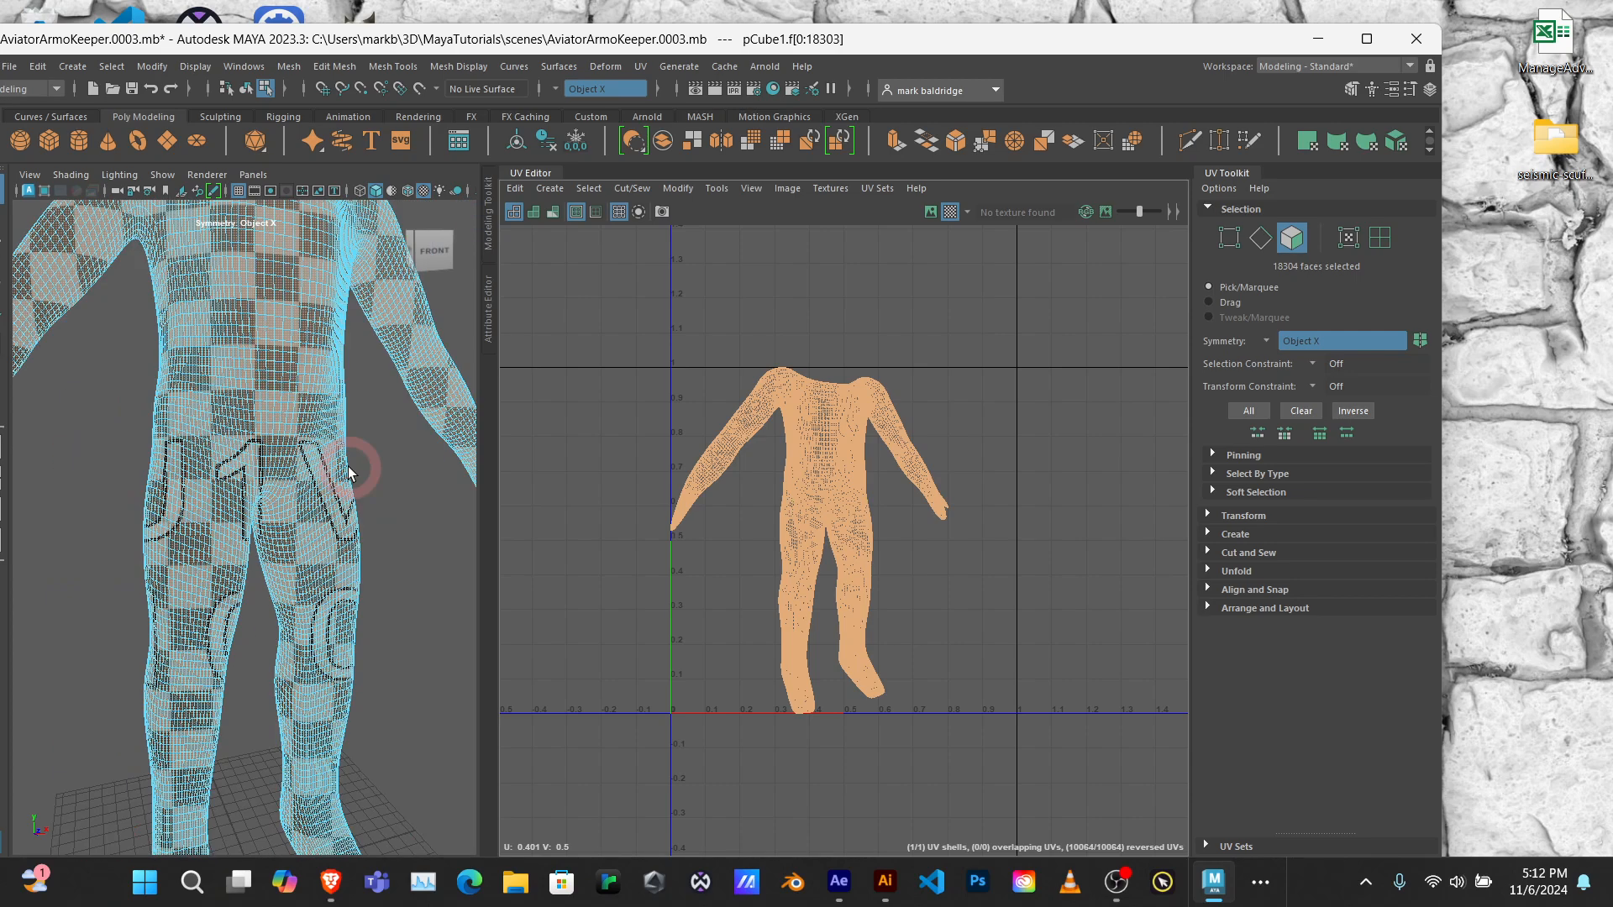
scroll(310, 435, down, 5)
scroll(310, 431, up, 8)
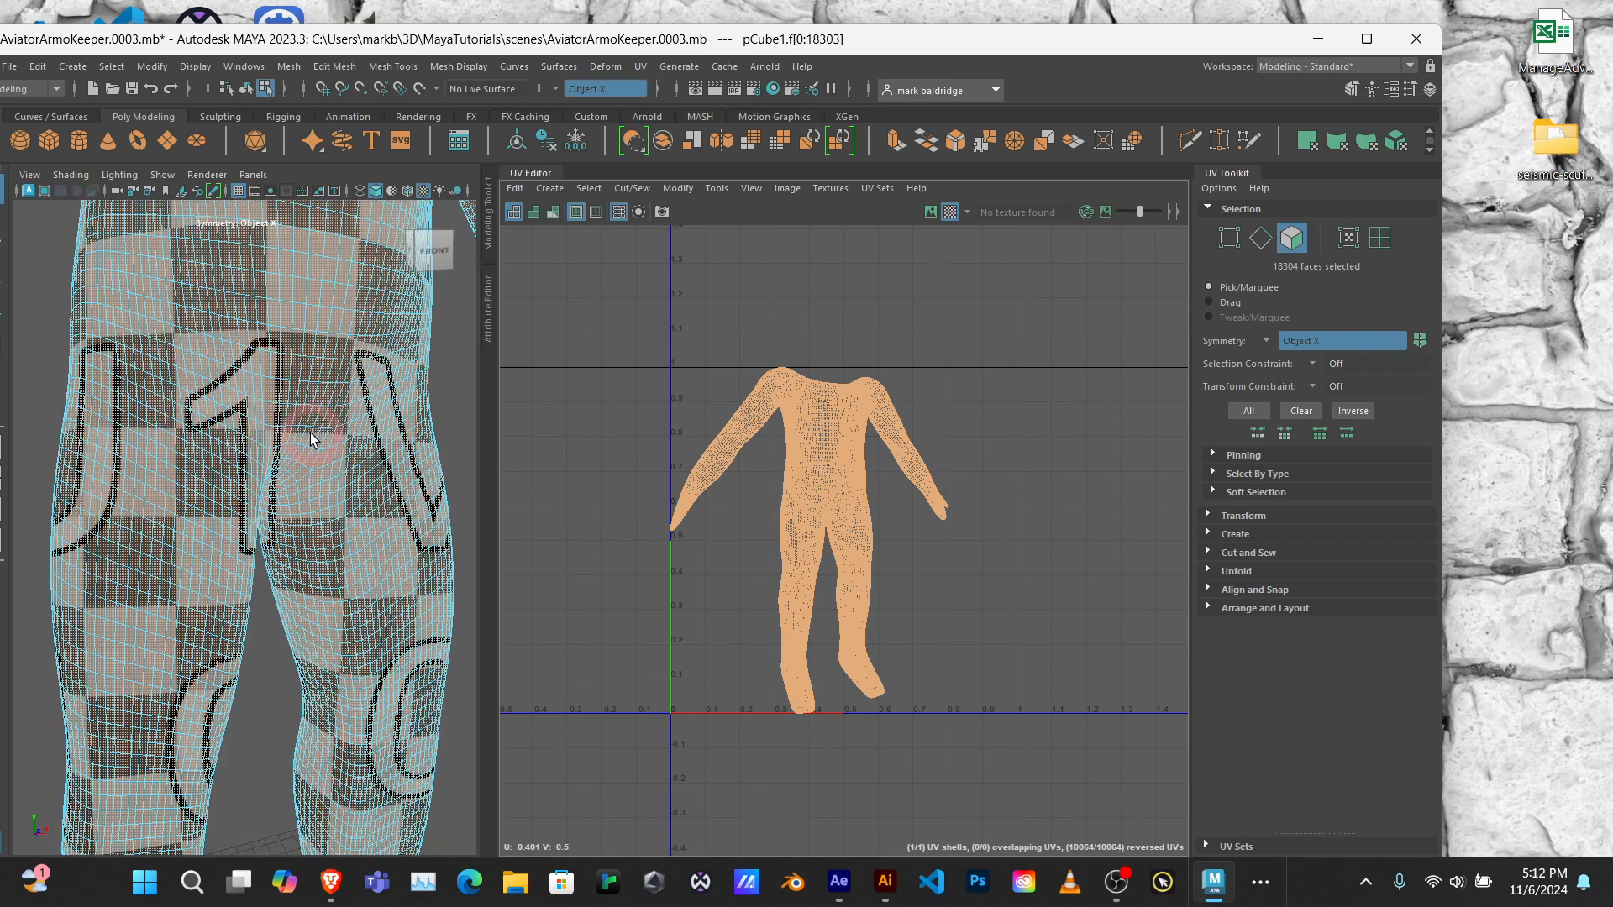
alt+drag(333, 340, 246, 398)
scroll(247, 396, up, 5)
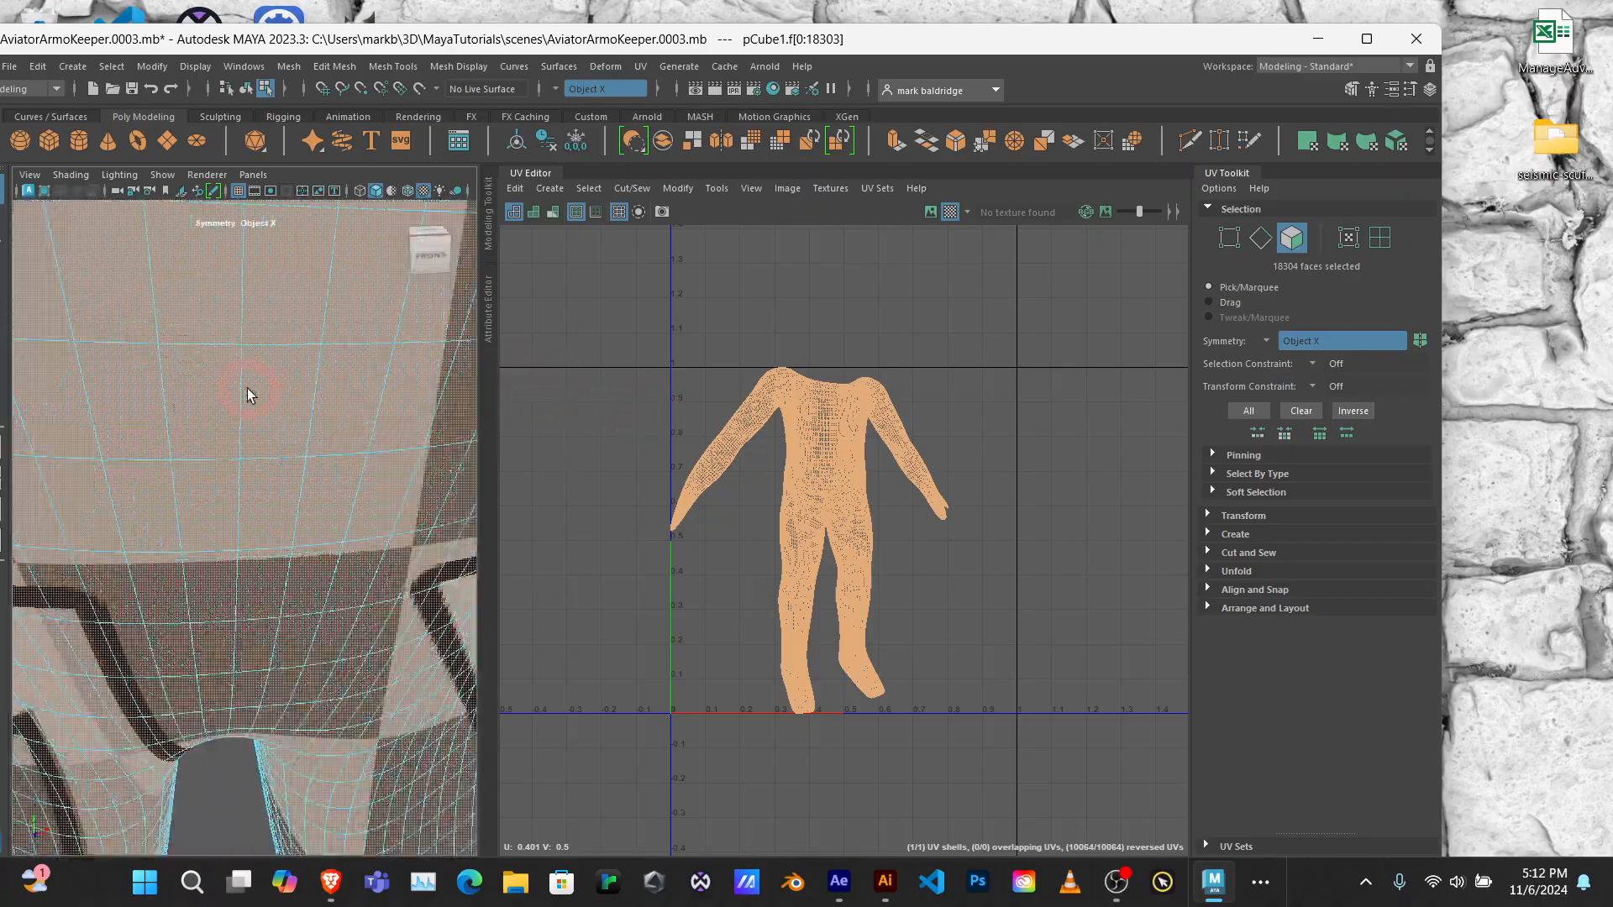
scroll(246, 393, down, 10)
scroll(240, 409, up, 5)
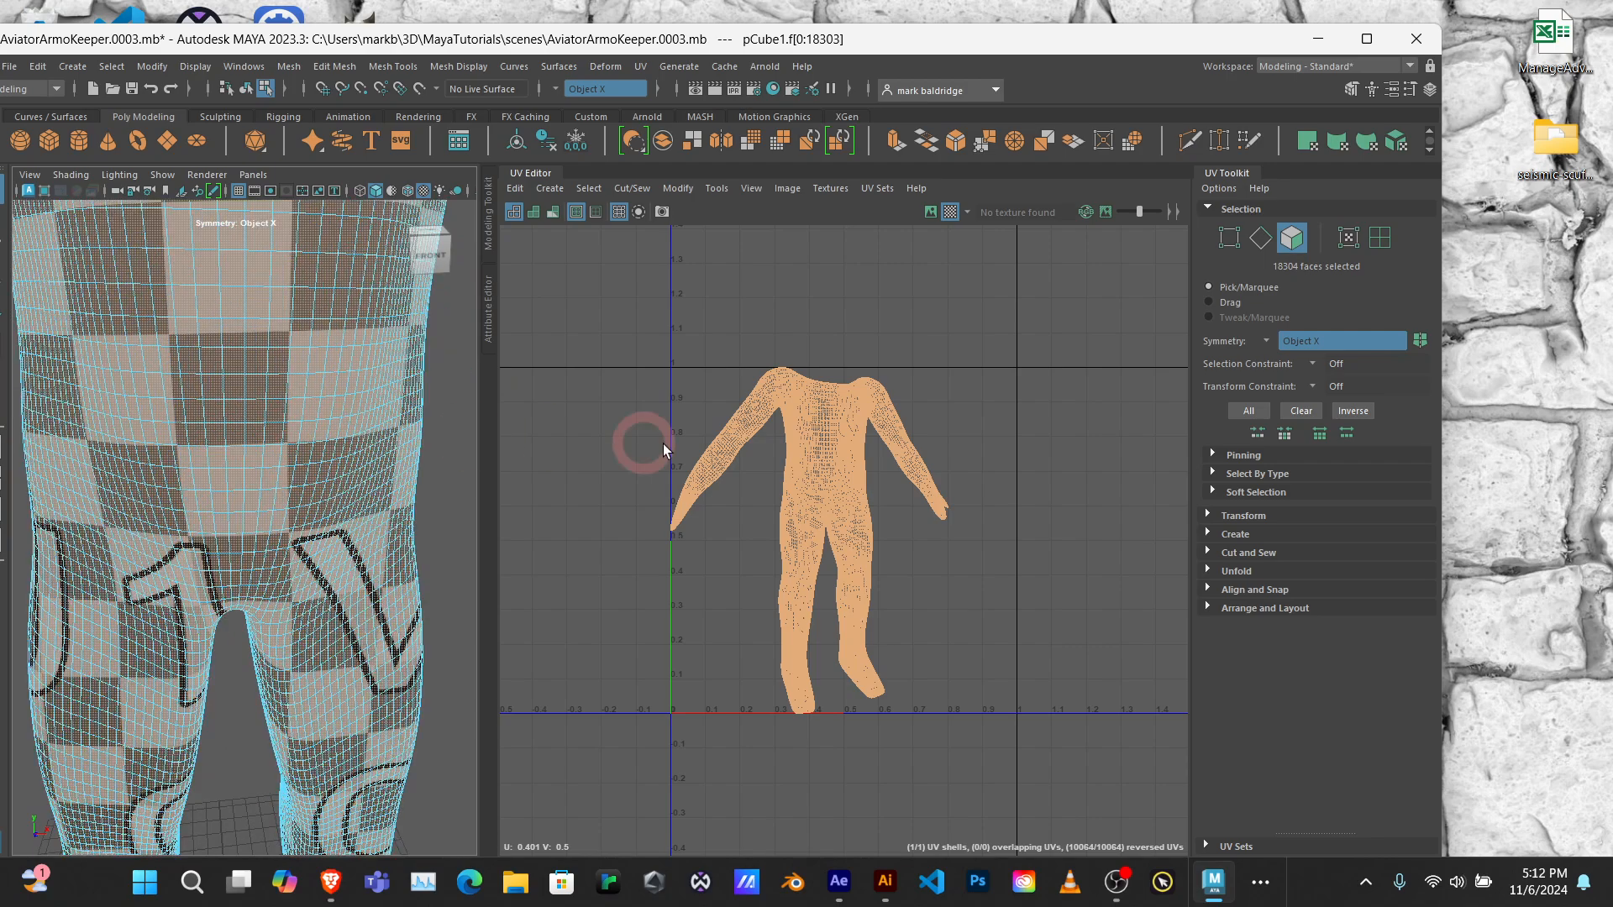
scroll(289, 410, down, 6)
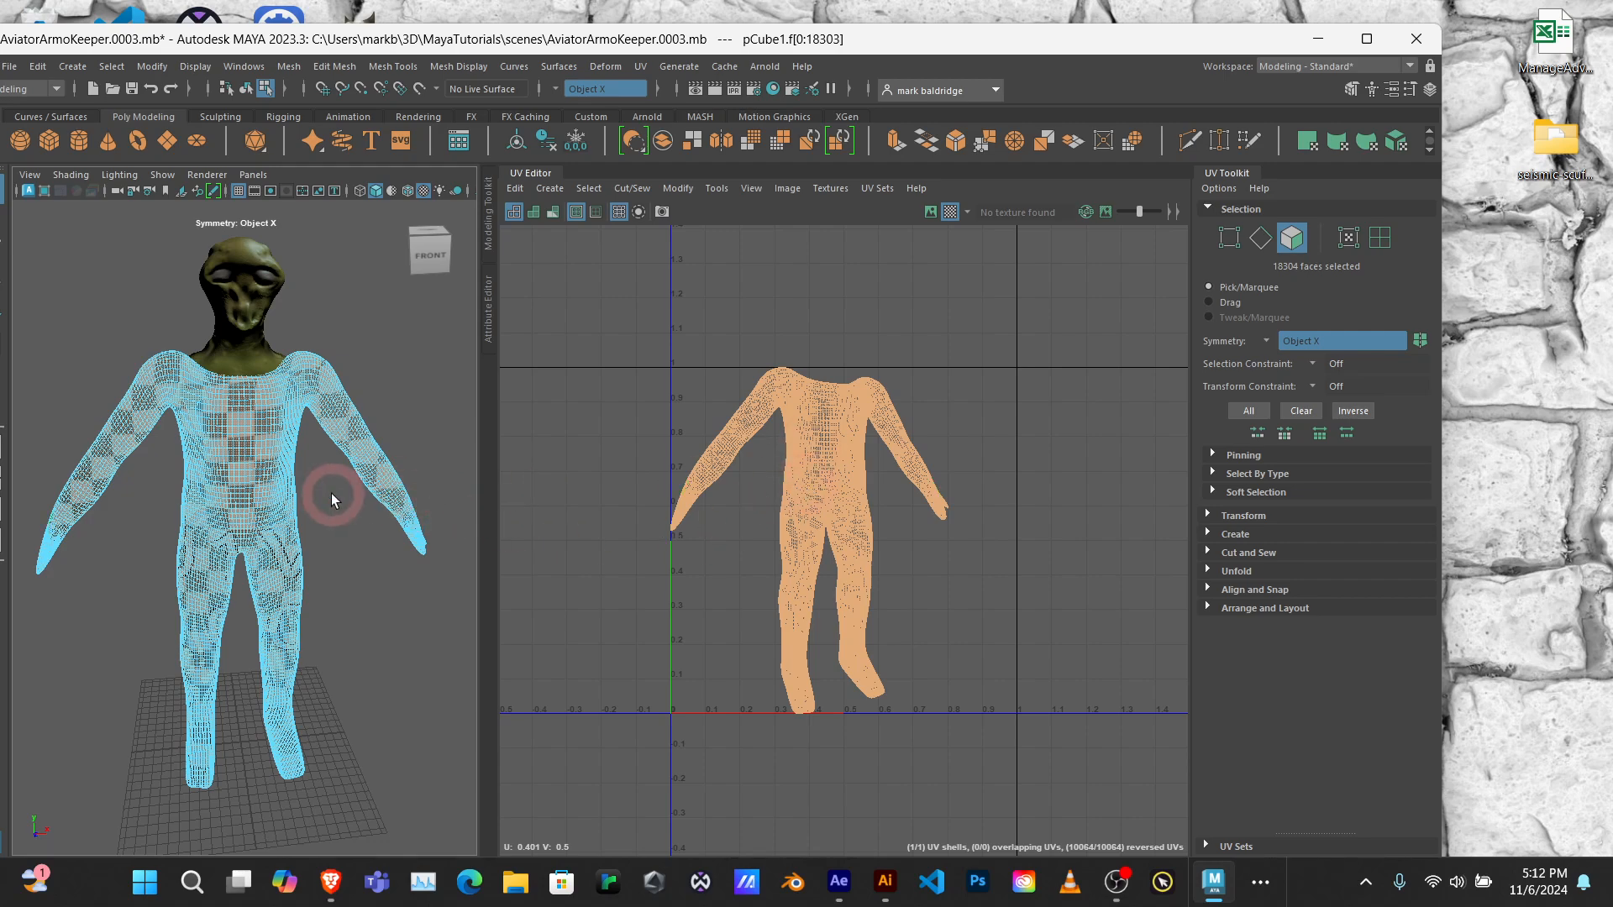
scroll(276, 511, up, 6)
scroll(274, 517, down, 2)
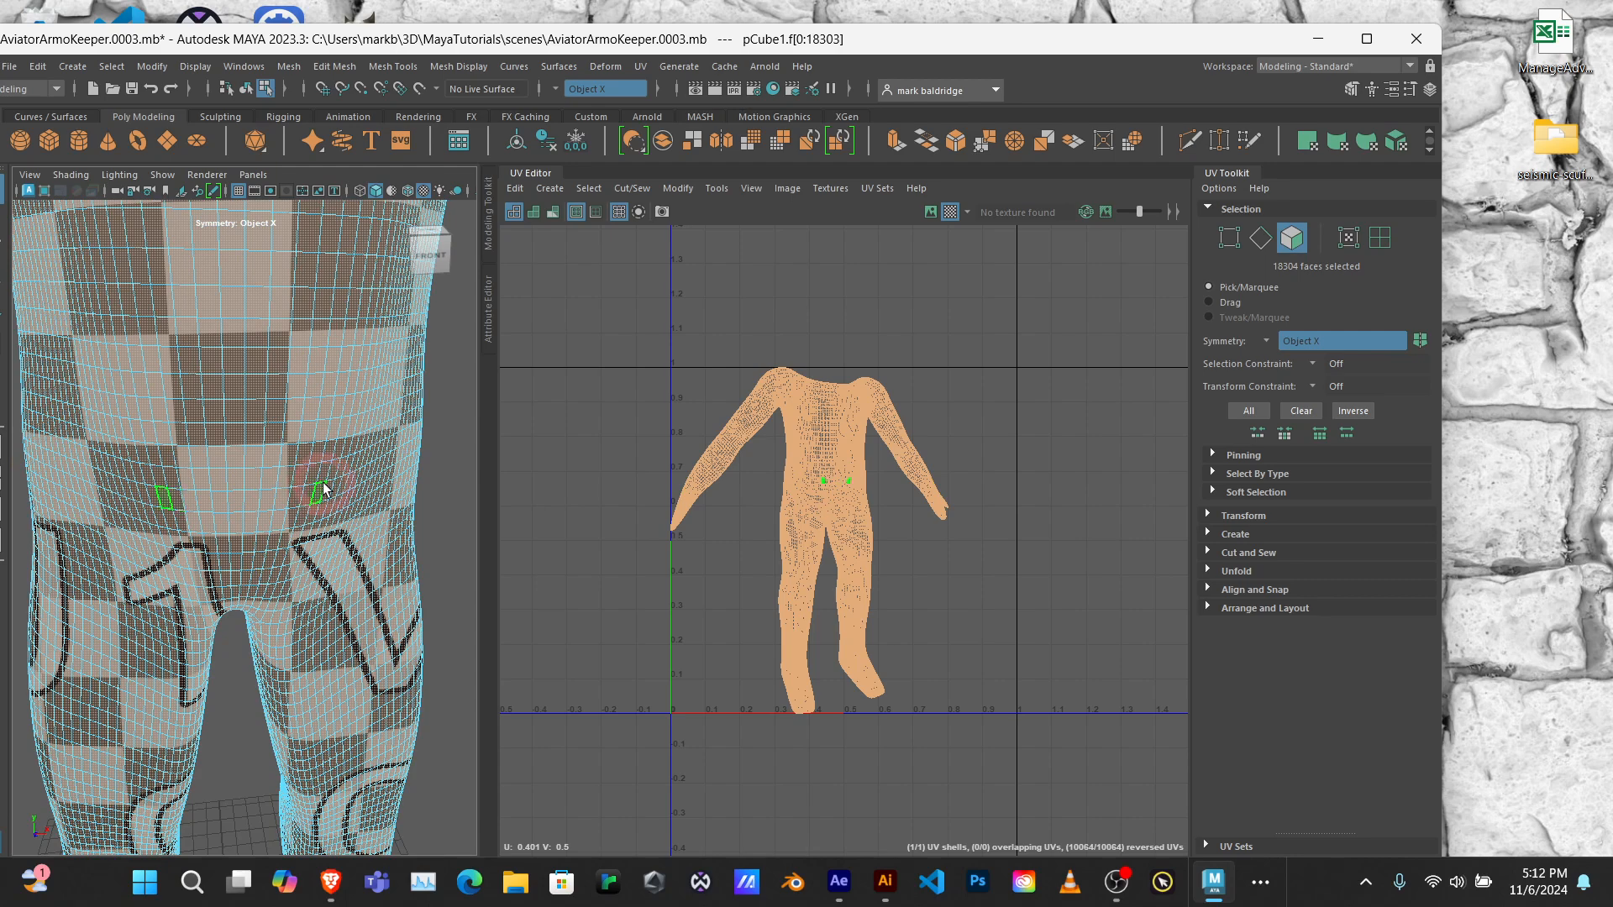
Step: Switch the body mesh to edge selection and select a full edge loop around the waist
right_click(234, 451)
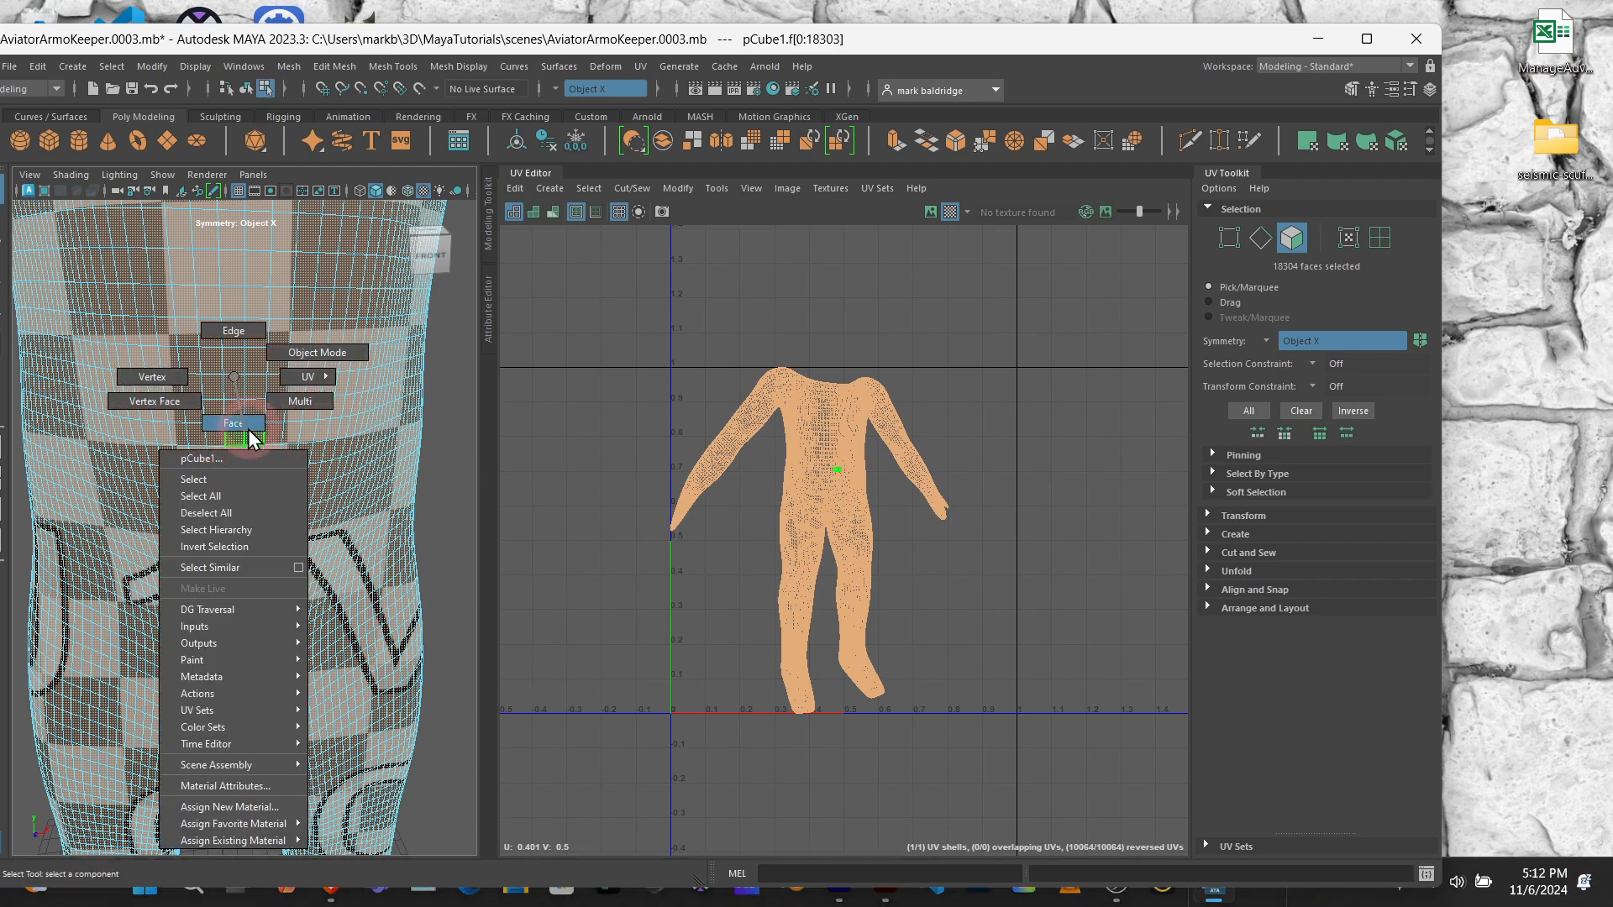
click(237, 329)
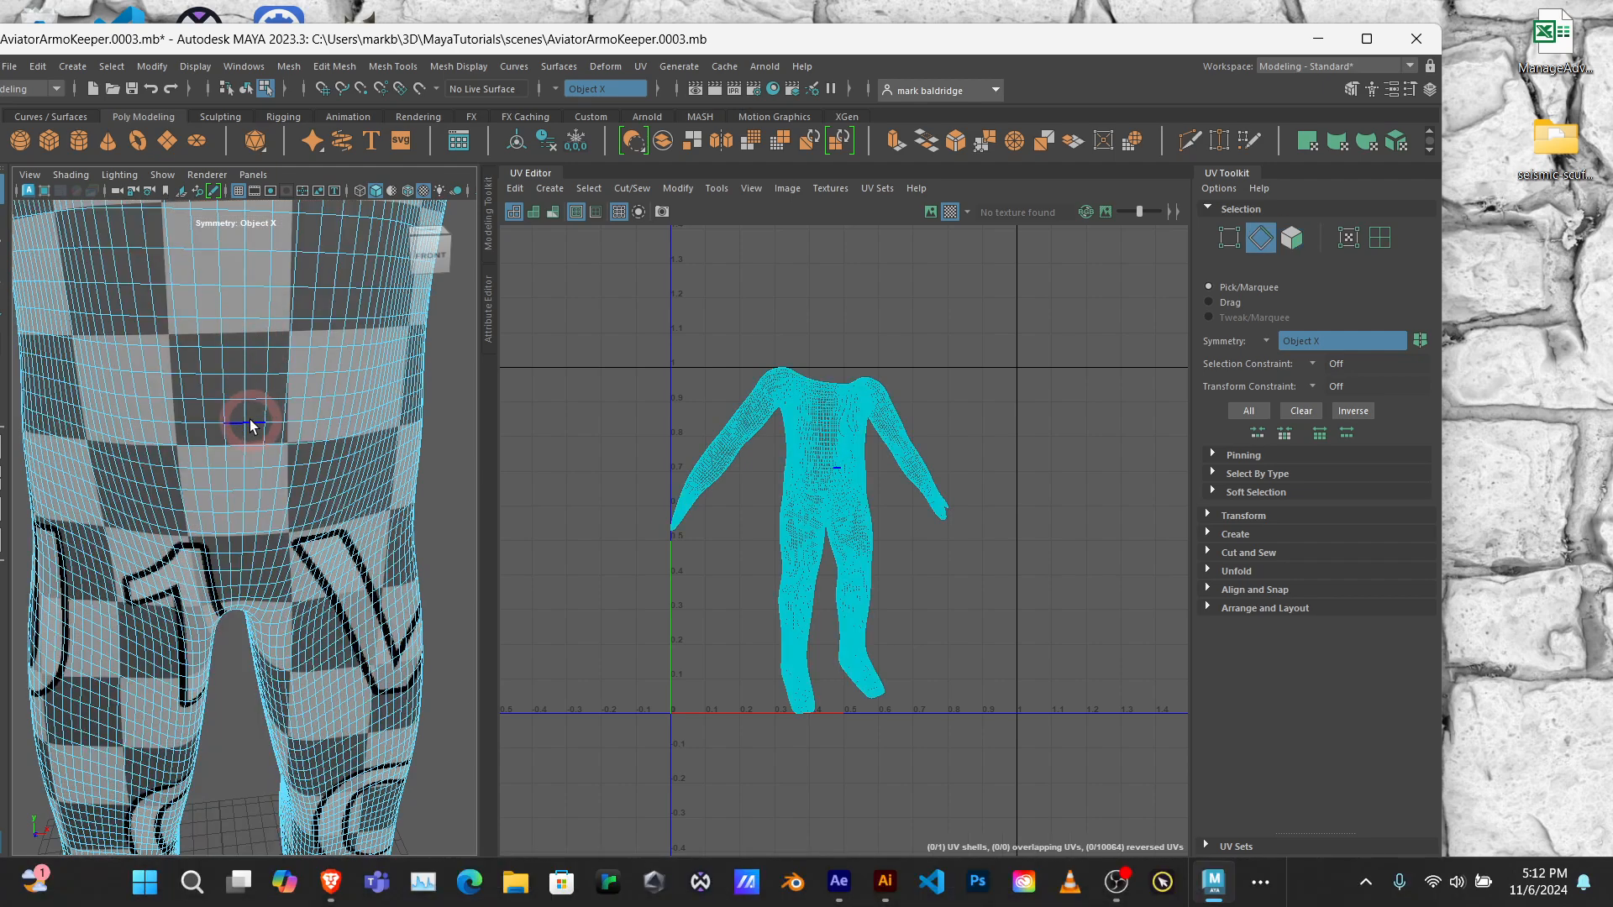
click(251, 422)
double_click(255, 427)
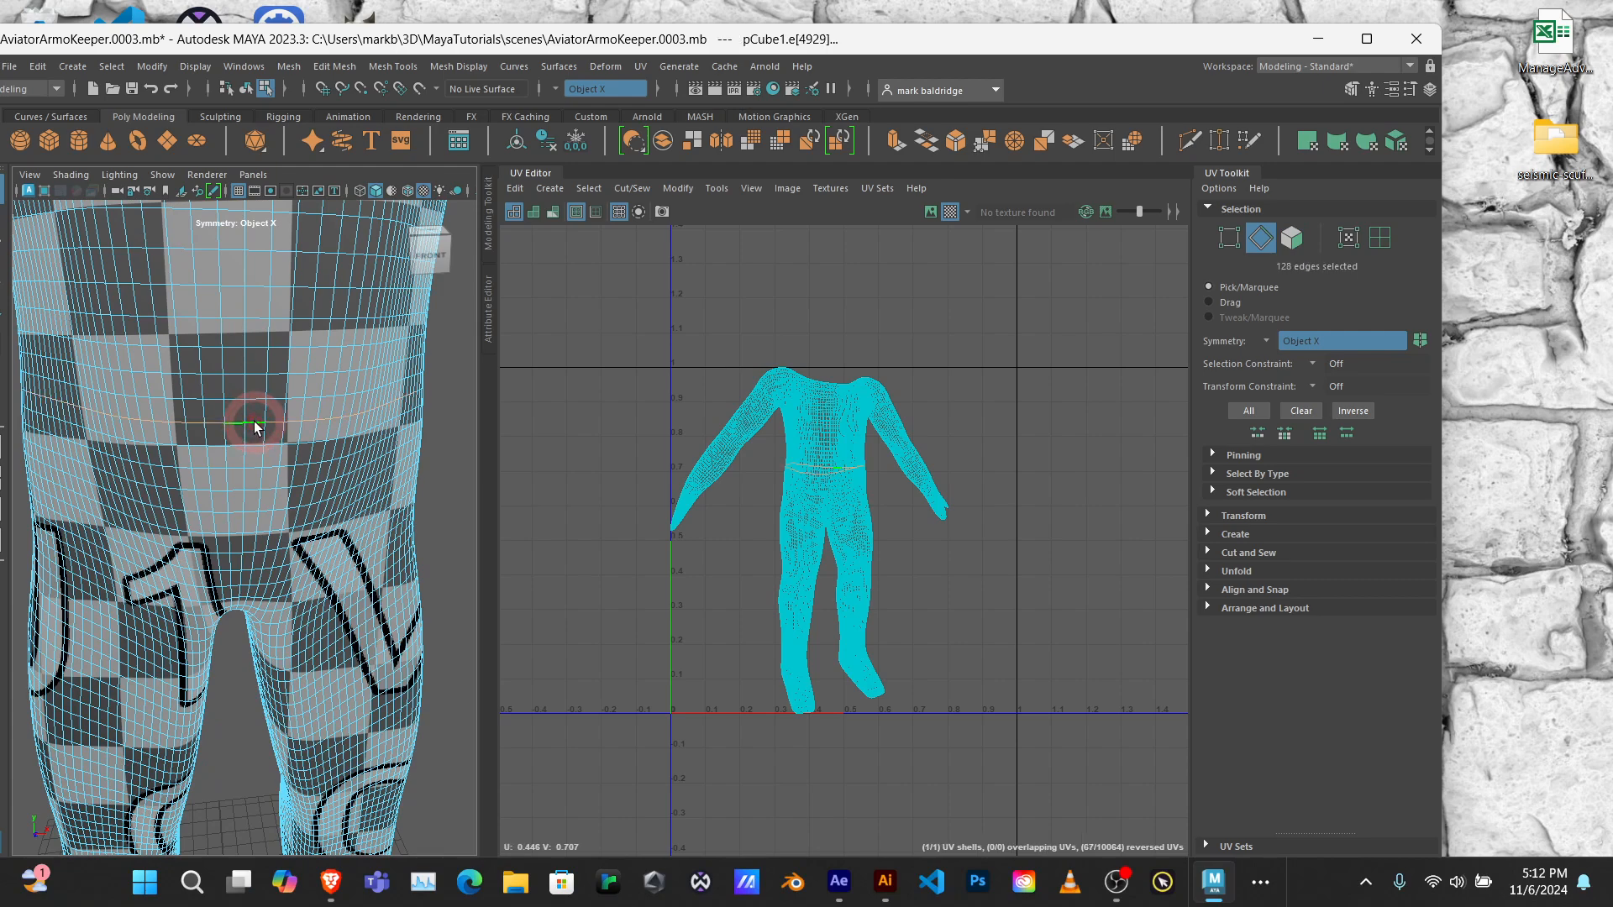
Step: Inspect the waist loop around the body and select a slightly lower full edge loop at the waist instead
alt+drag(179, 463, 288, 461)
alt+right_drag(288, 461, 449, 455)
alt+drag(449, 455, 518, 456)
alt+middle_drag(356, 445, 411, 424)
alt+right_drag(411, 421, 295, 437)
scroll(296, 439, up, 4)
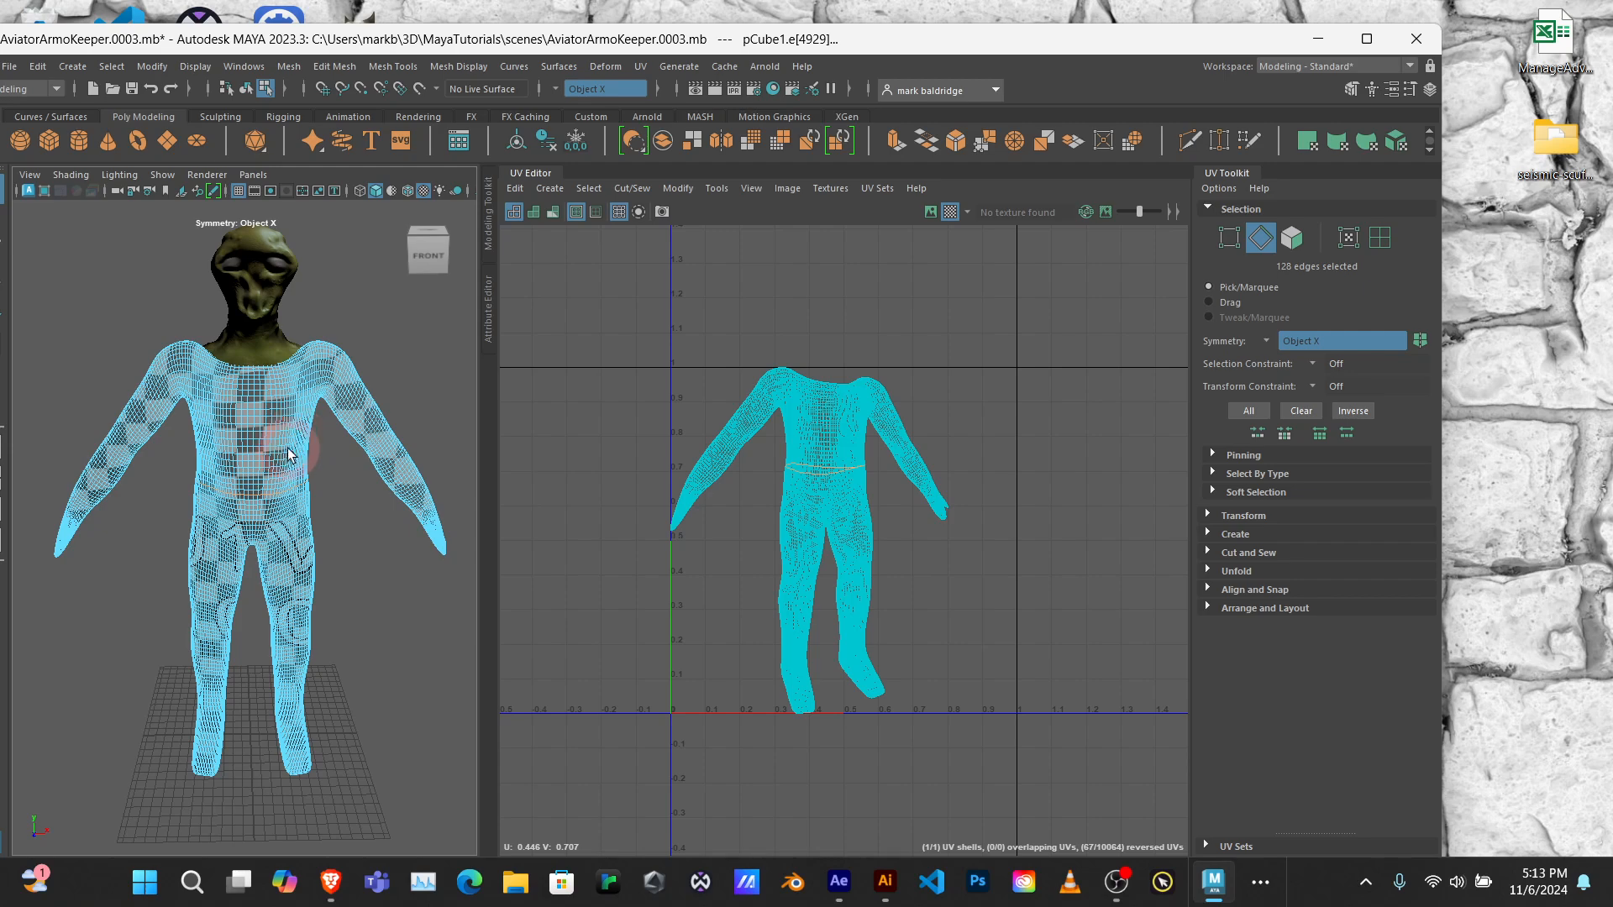
mouse_move(286, 455)
alt+mouse_down()
mouse_move(265, 459)
mouse_move(273, 475)
alt+mouse_up()
scroll(263, 475, up, 4)
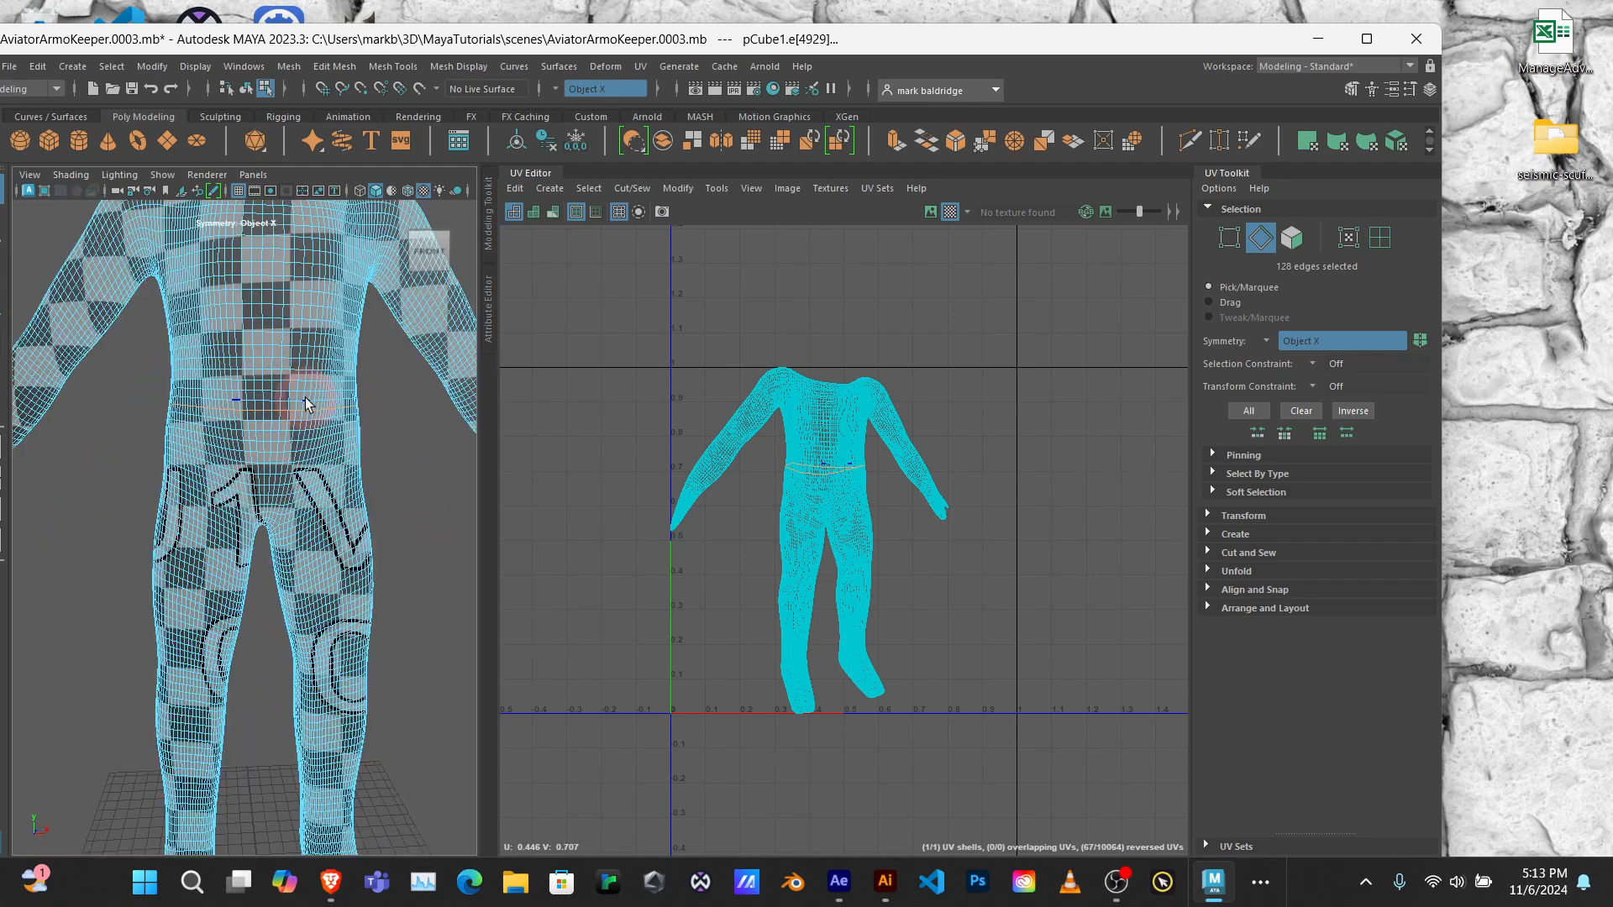
double_click(284, 420)
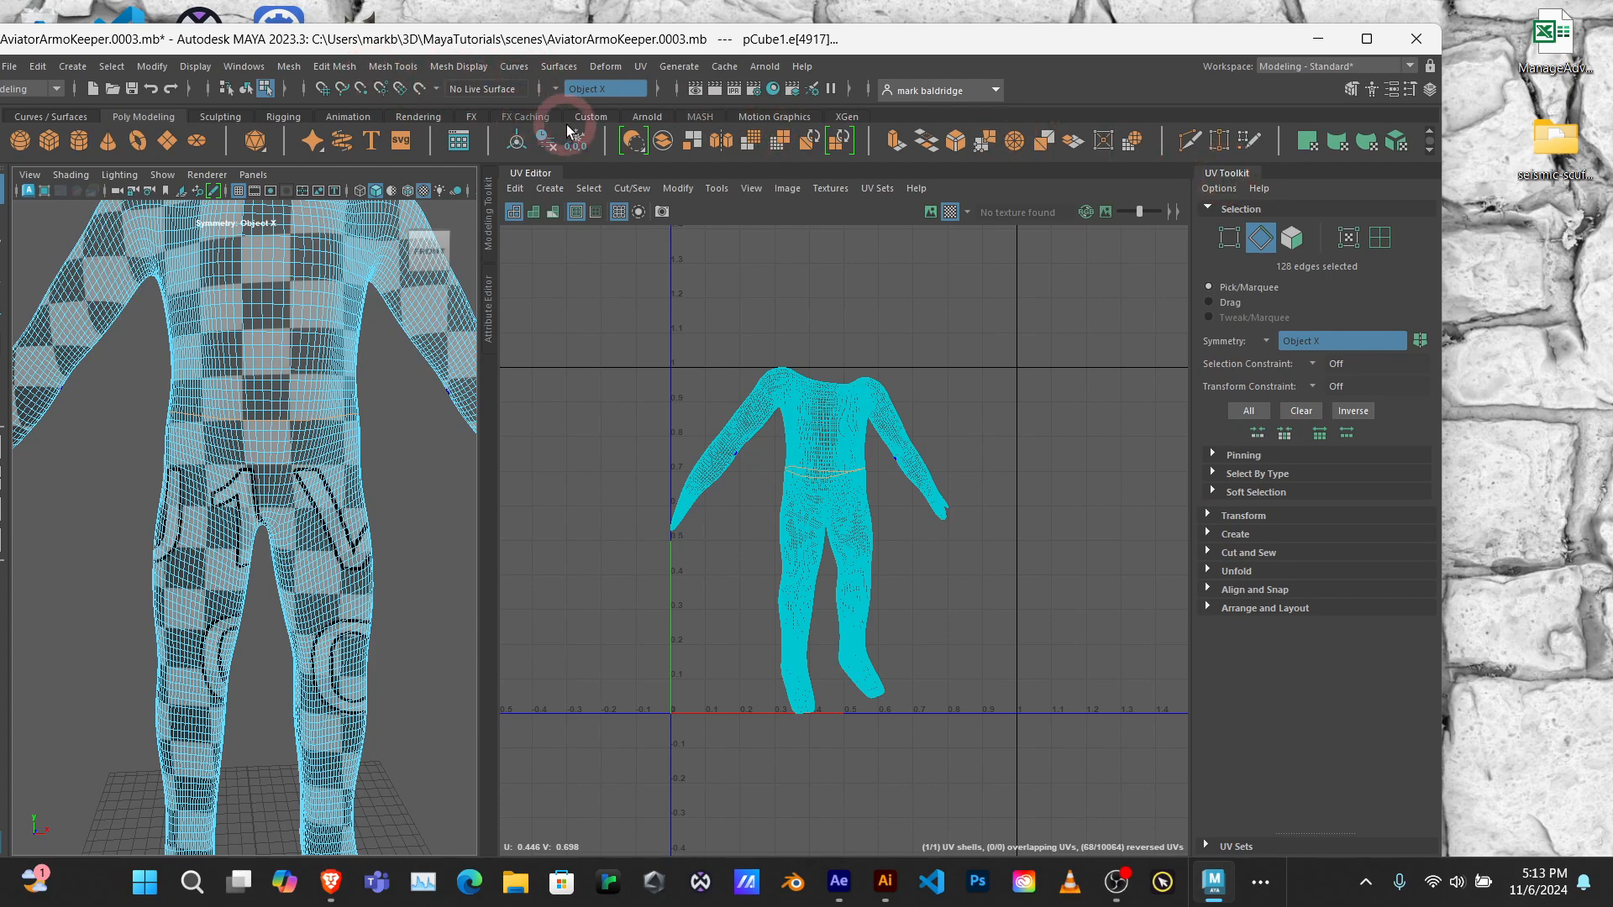
Step: Cut the body's UVs along the selected waist edge loop
click(642, 66)
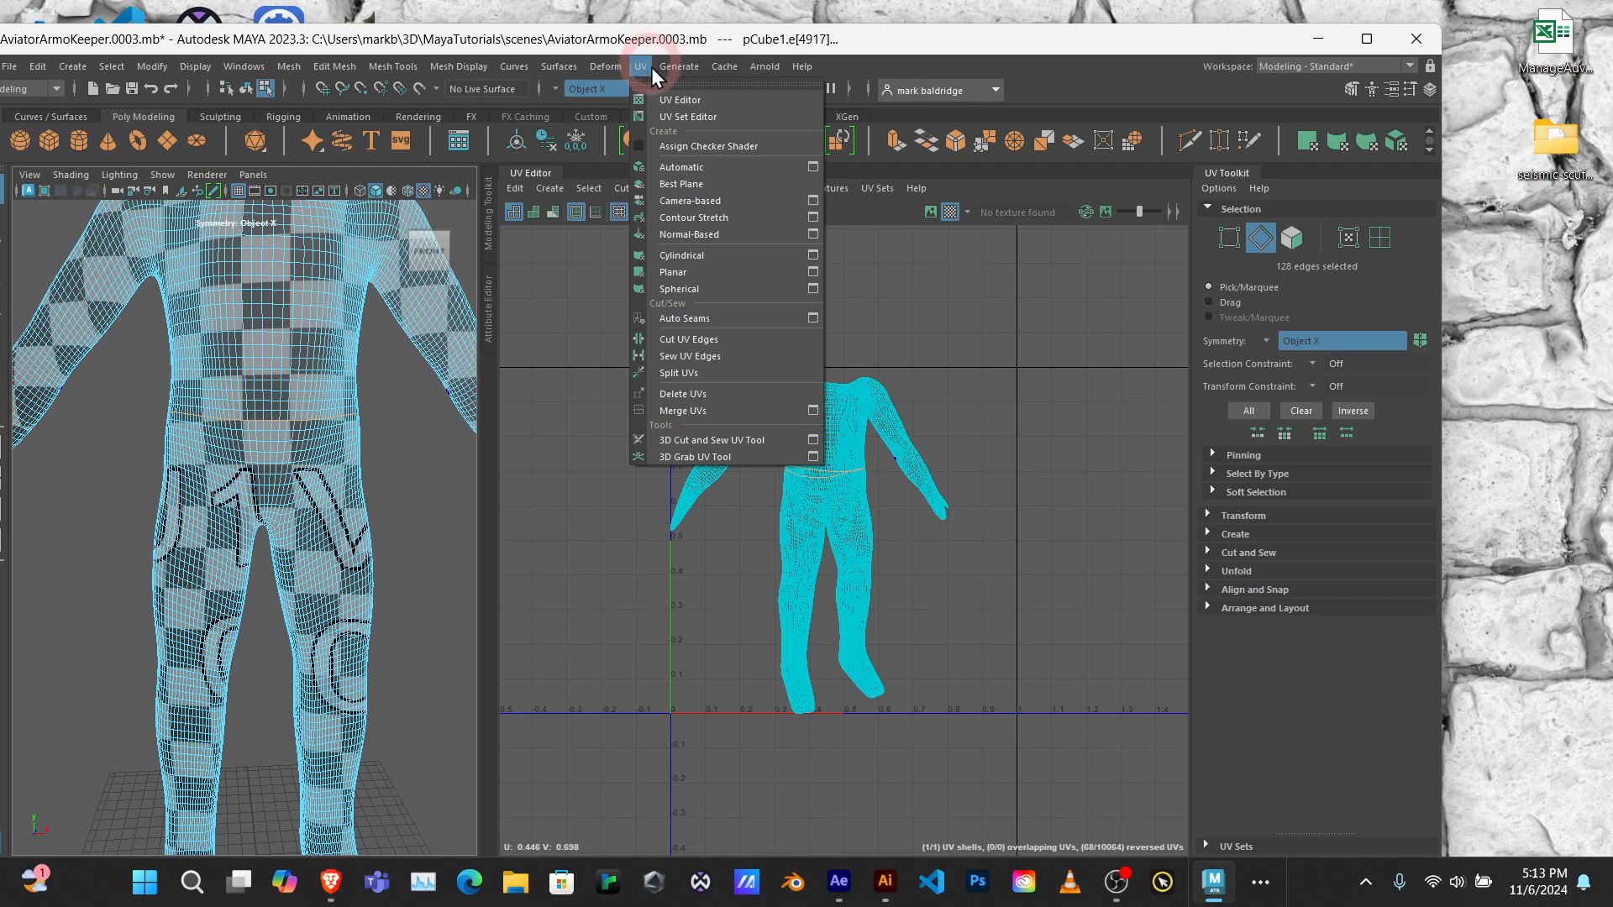
click(1076, 79)
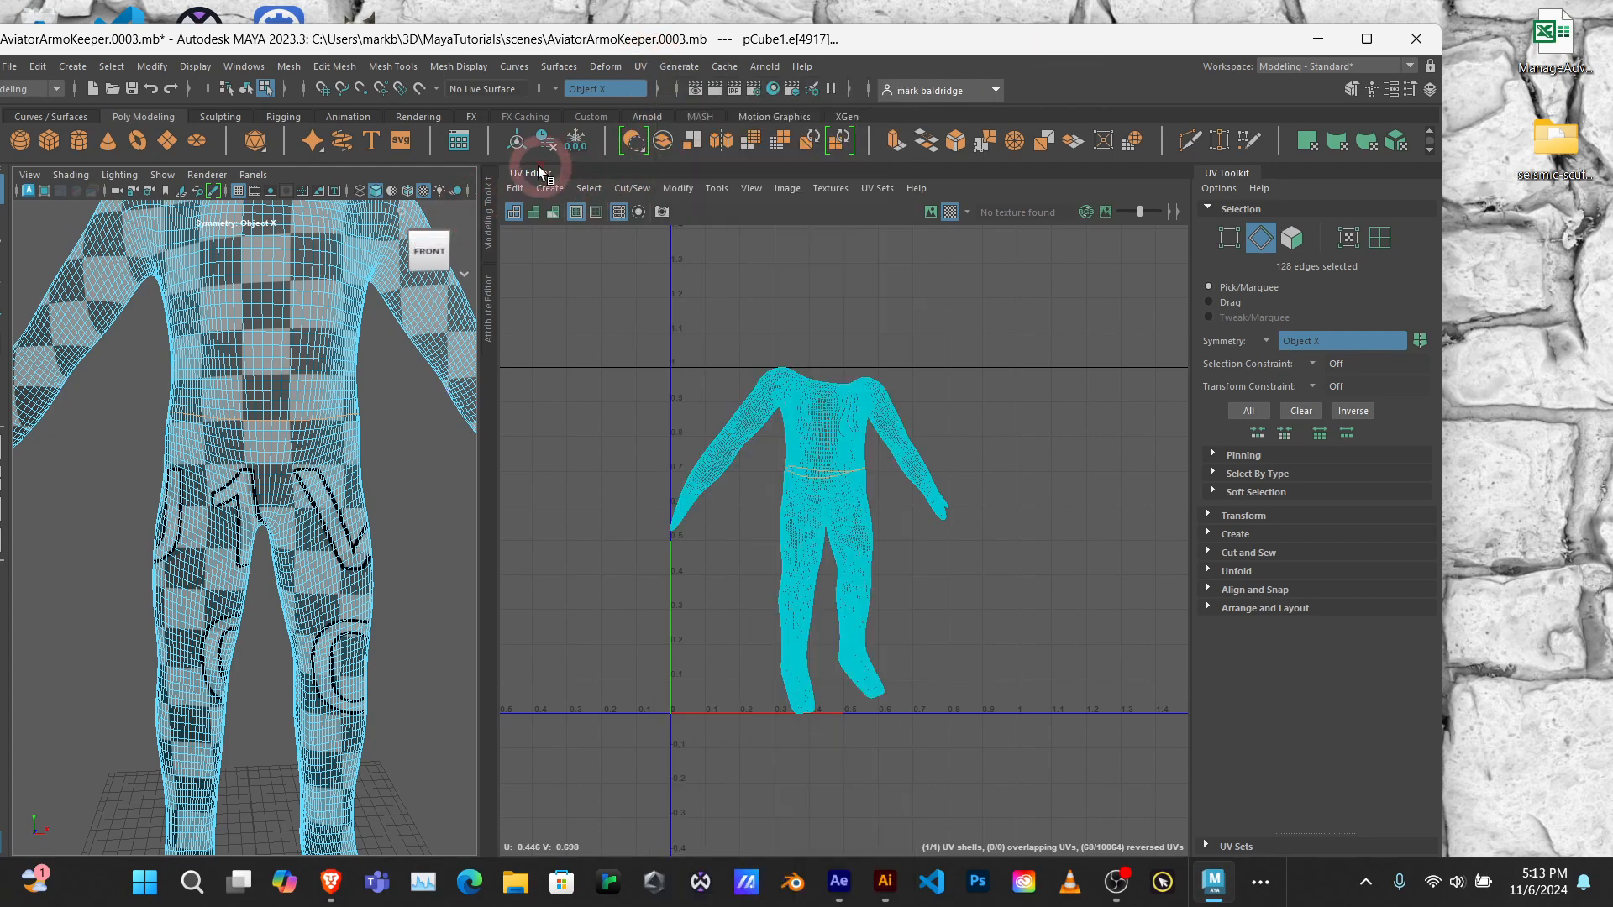
click(1209, 548)
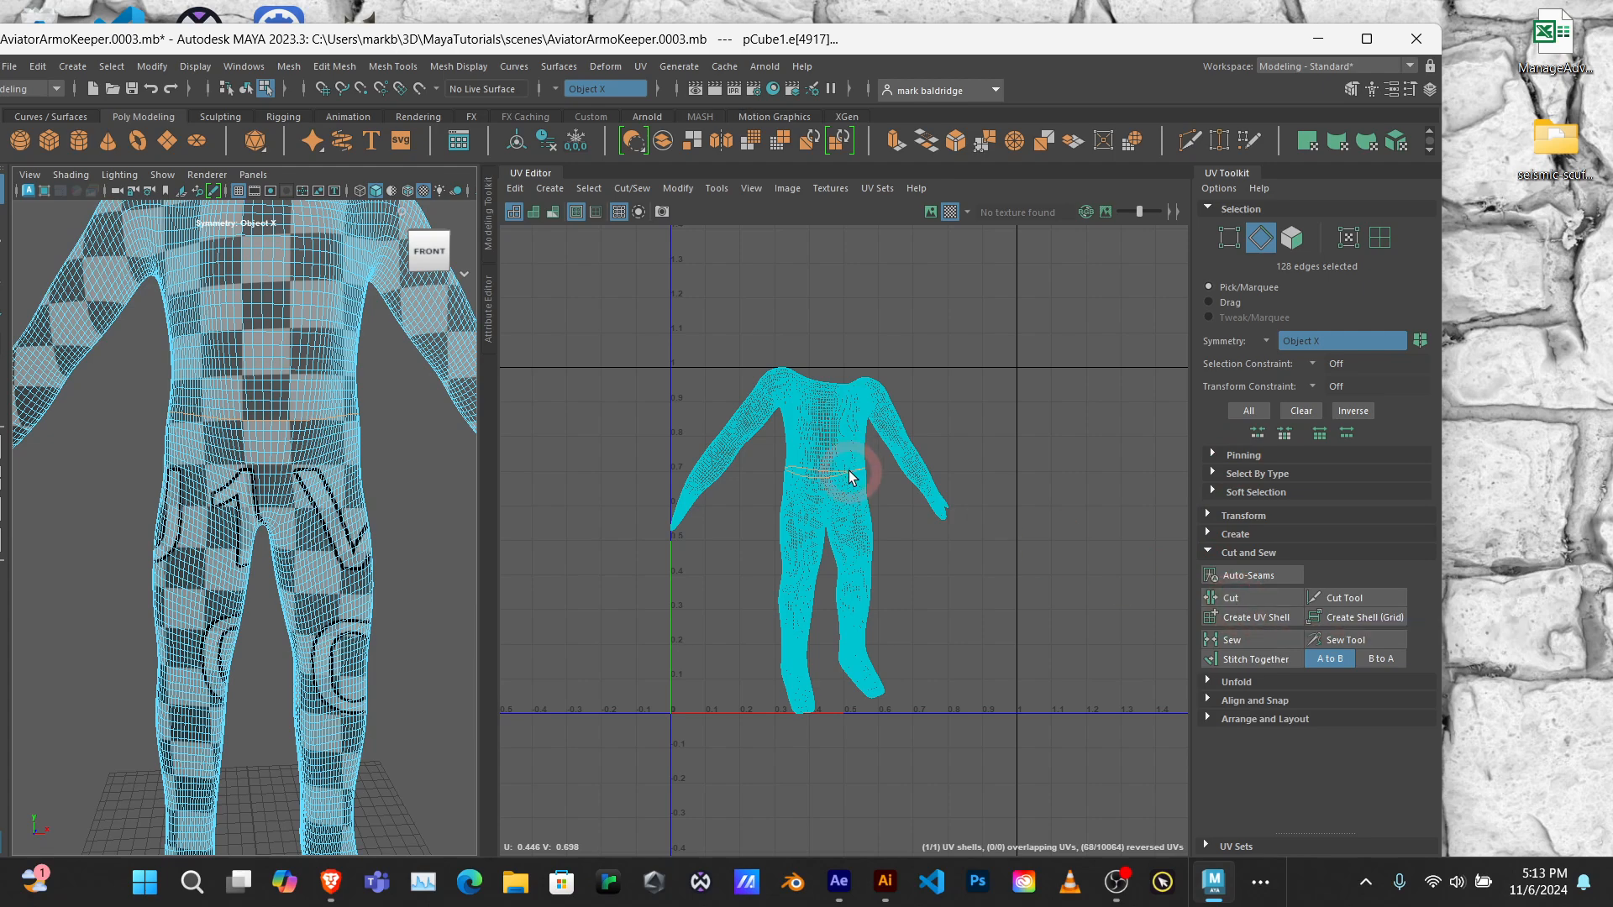
click(1240, 603)
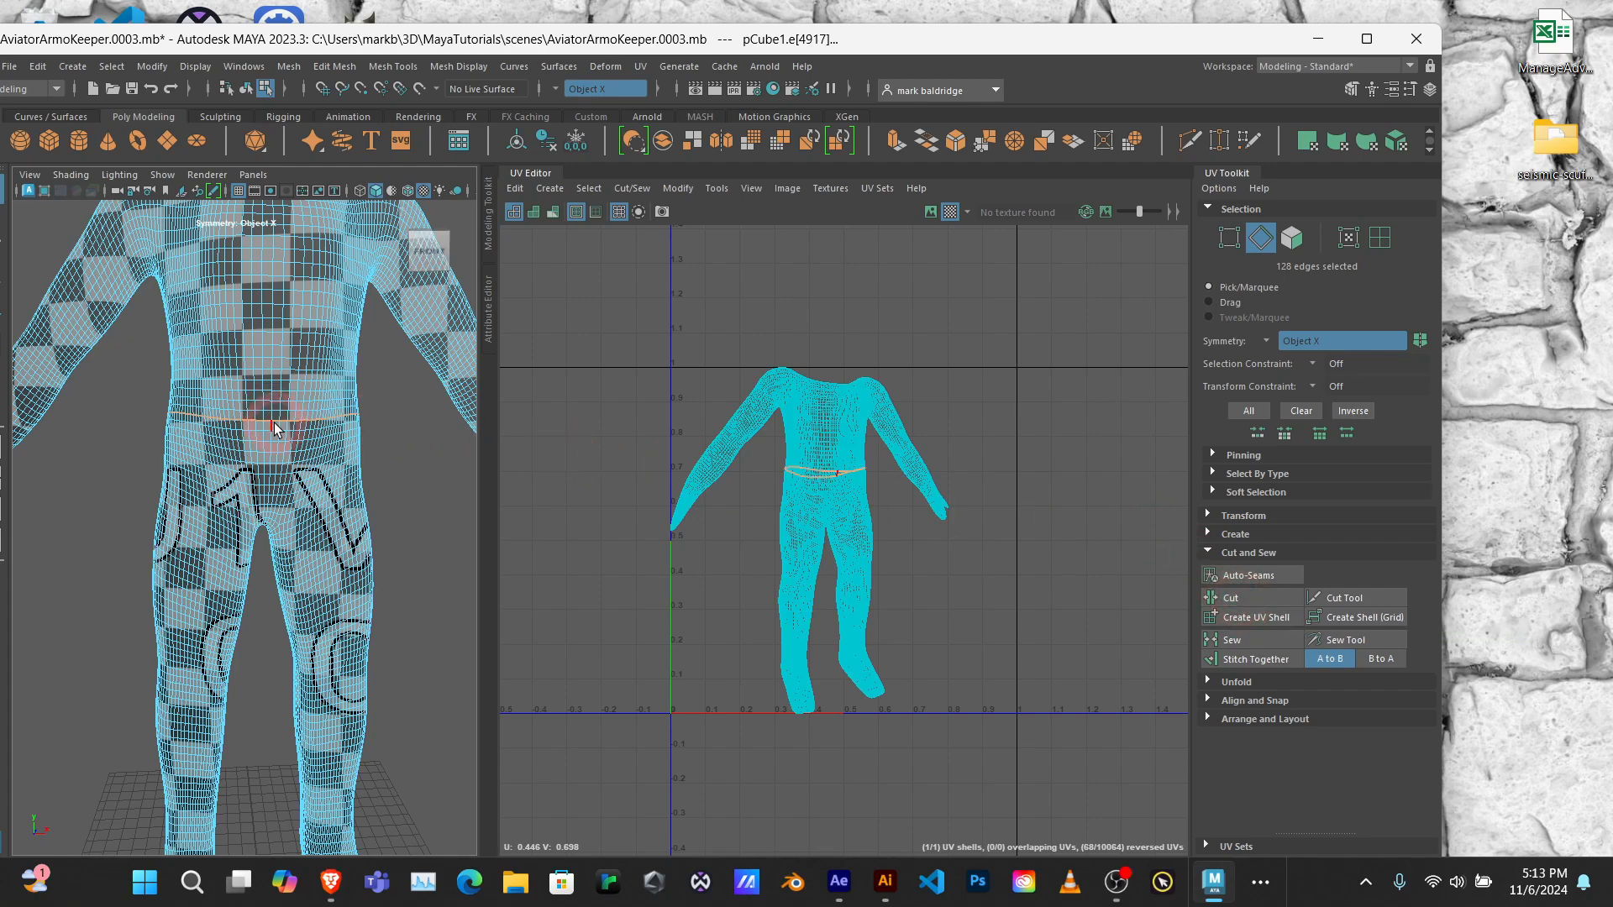
Step: Switch to UV shell selection and select the upper-body shell in the UV Editor
right_drag(280, 427, 359, 415)
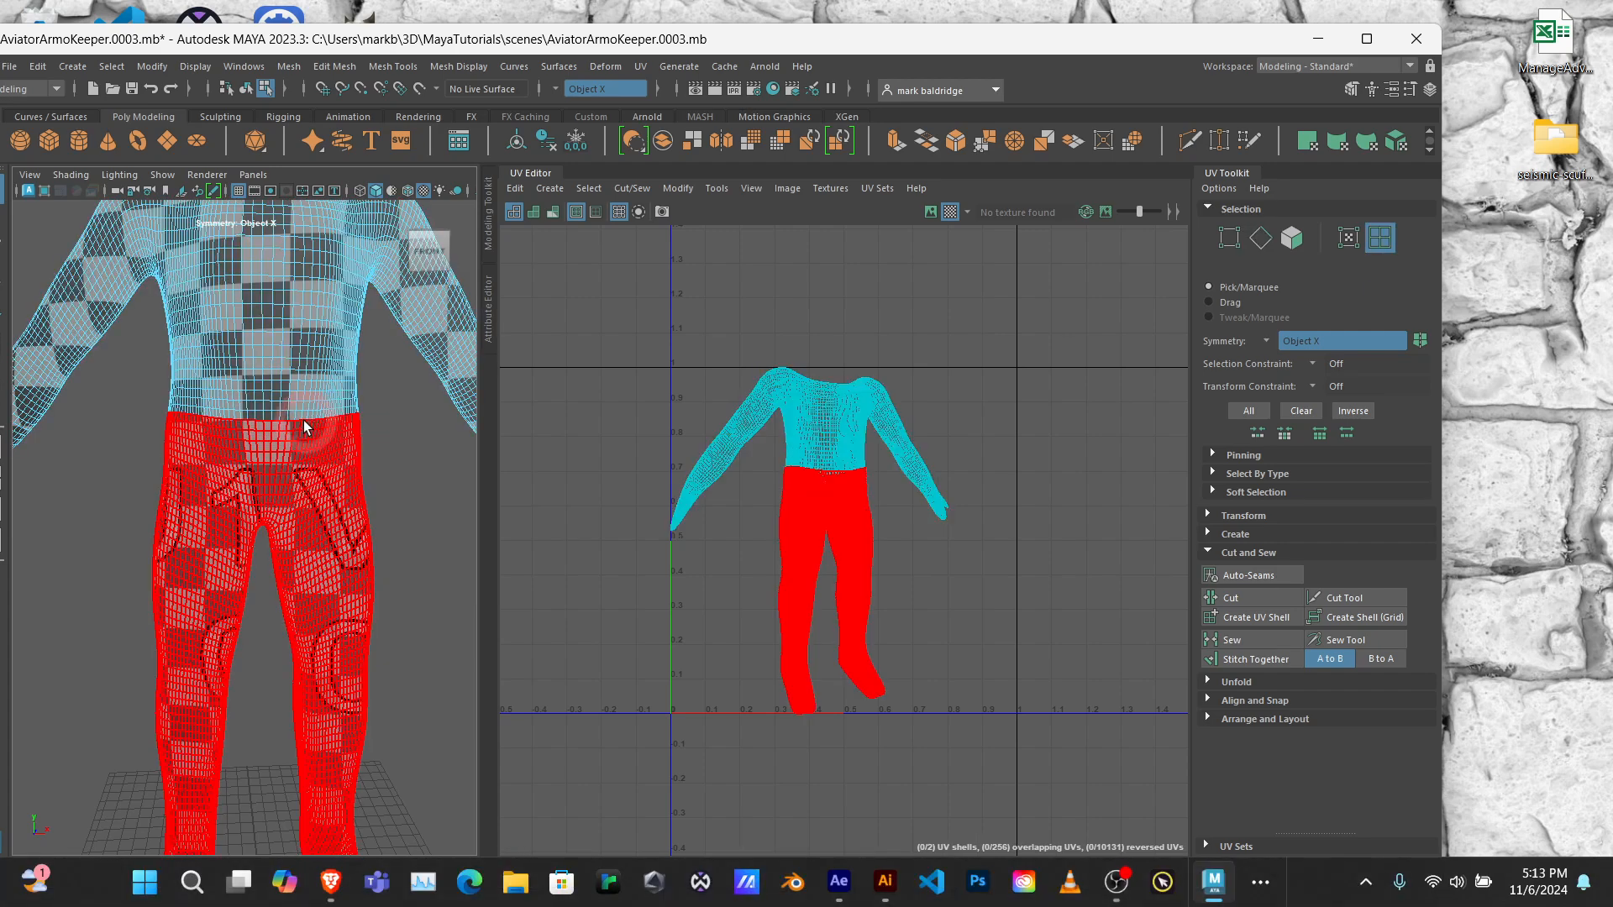
mouse_move(305, 377)
right_down()
mouse_move(306, 429)
mouse_move(314, 399)
mouse_move(362, 377)
mouse_move(301, 384)
right_up()
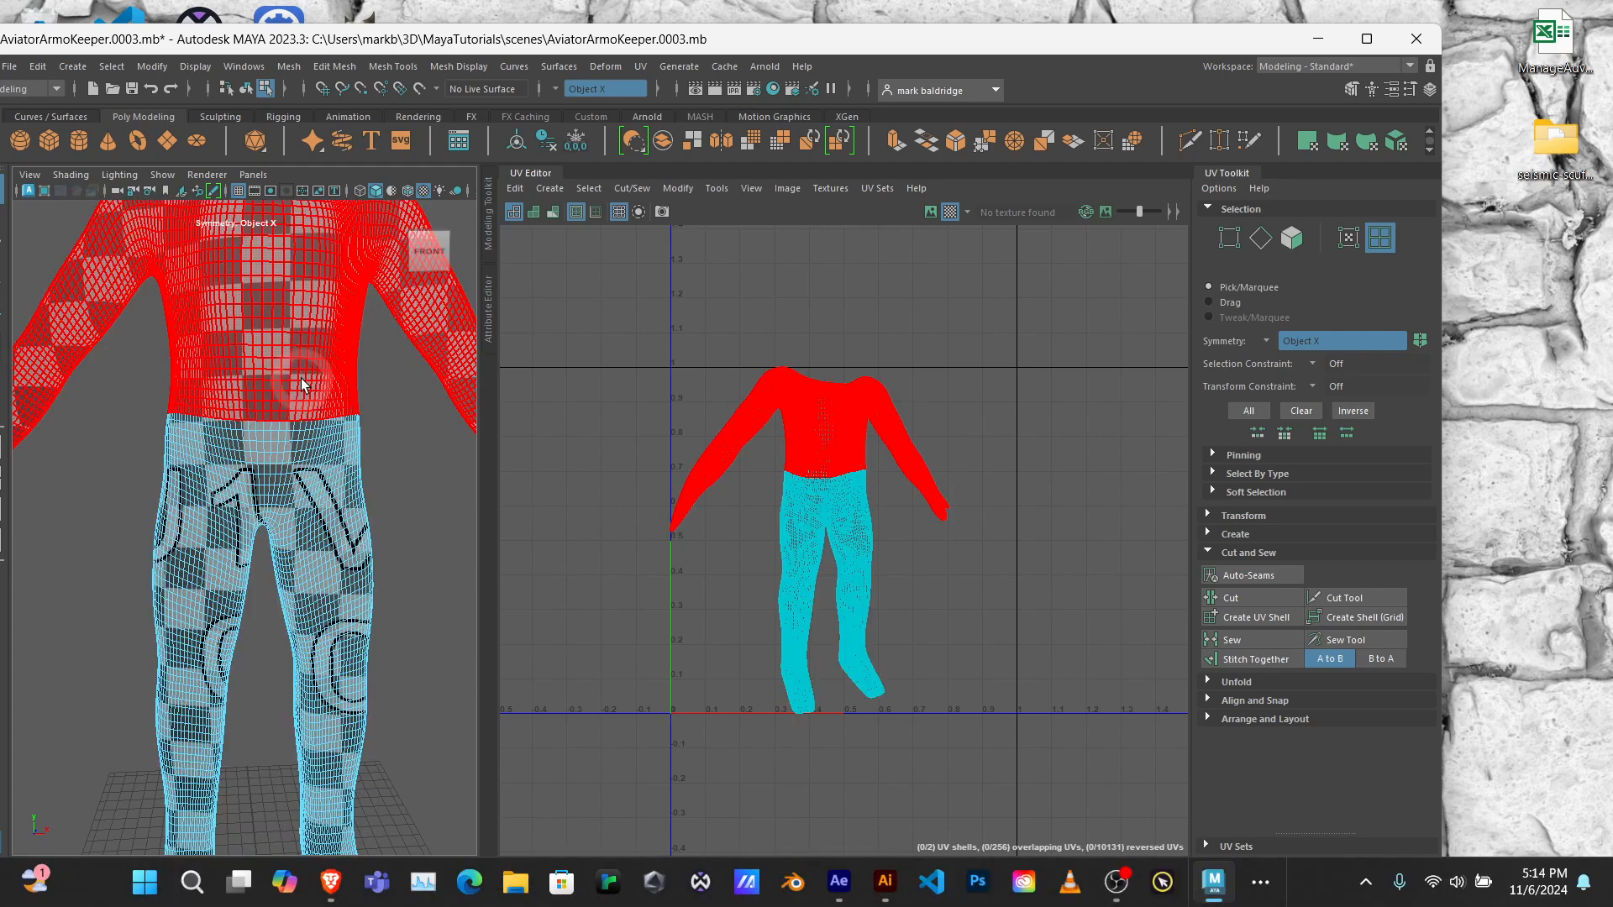
click(823, 433)
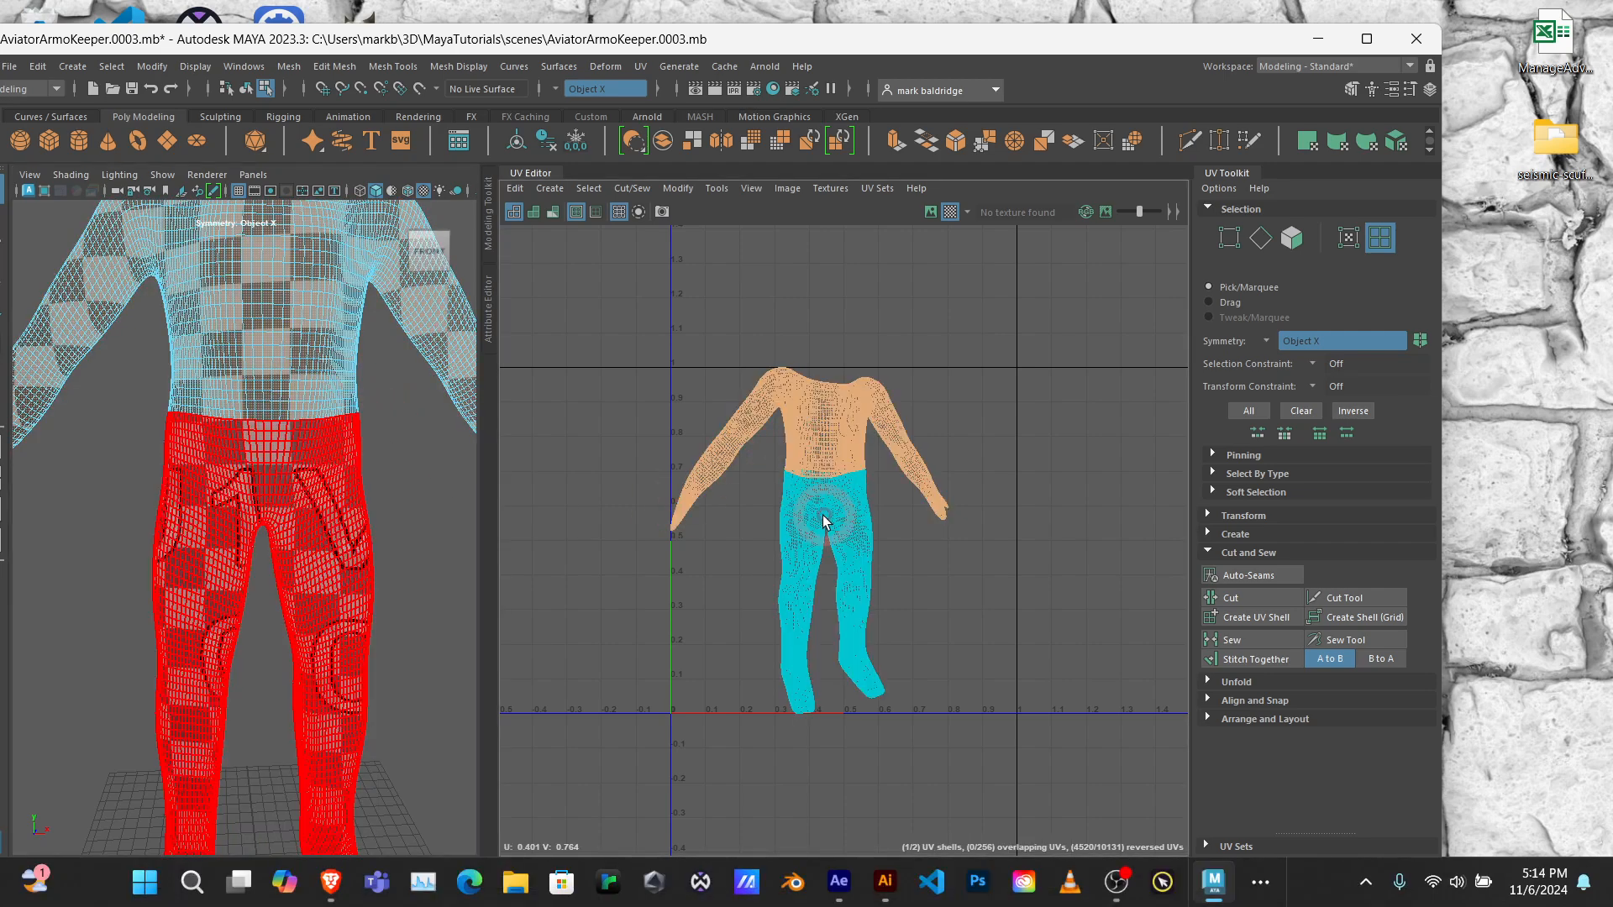
Step: Select the upper-body UV shell, try moving it sideways and undo the move
click(821, 517)
click(832, 434)
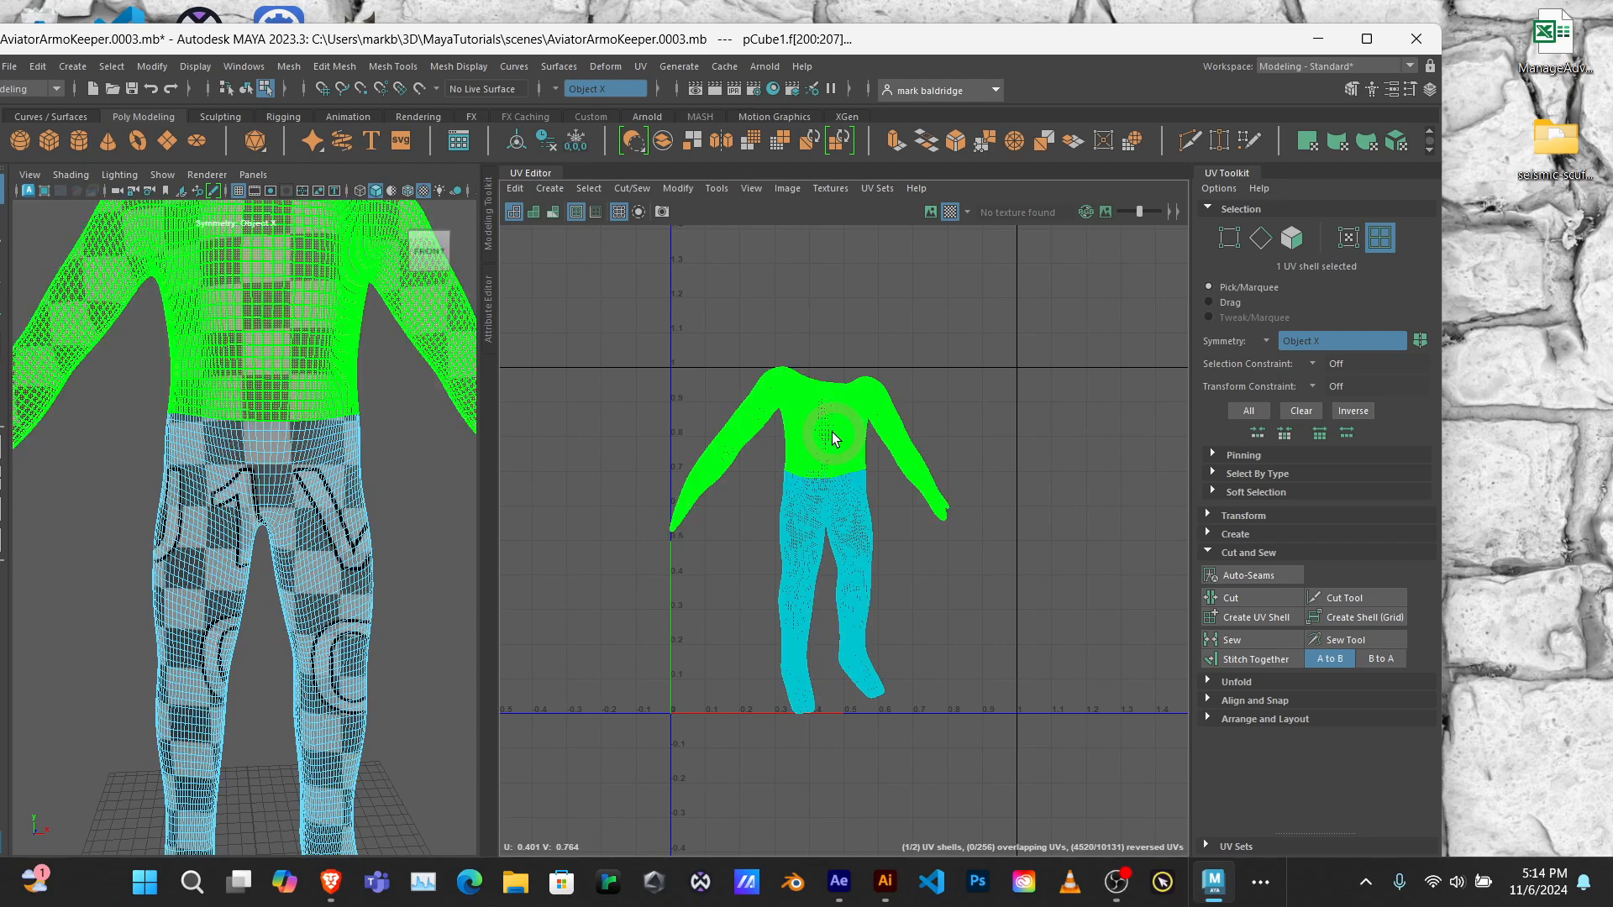
click(798, 536)
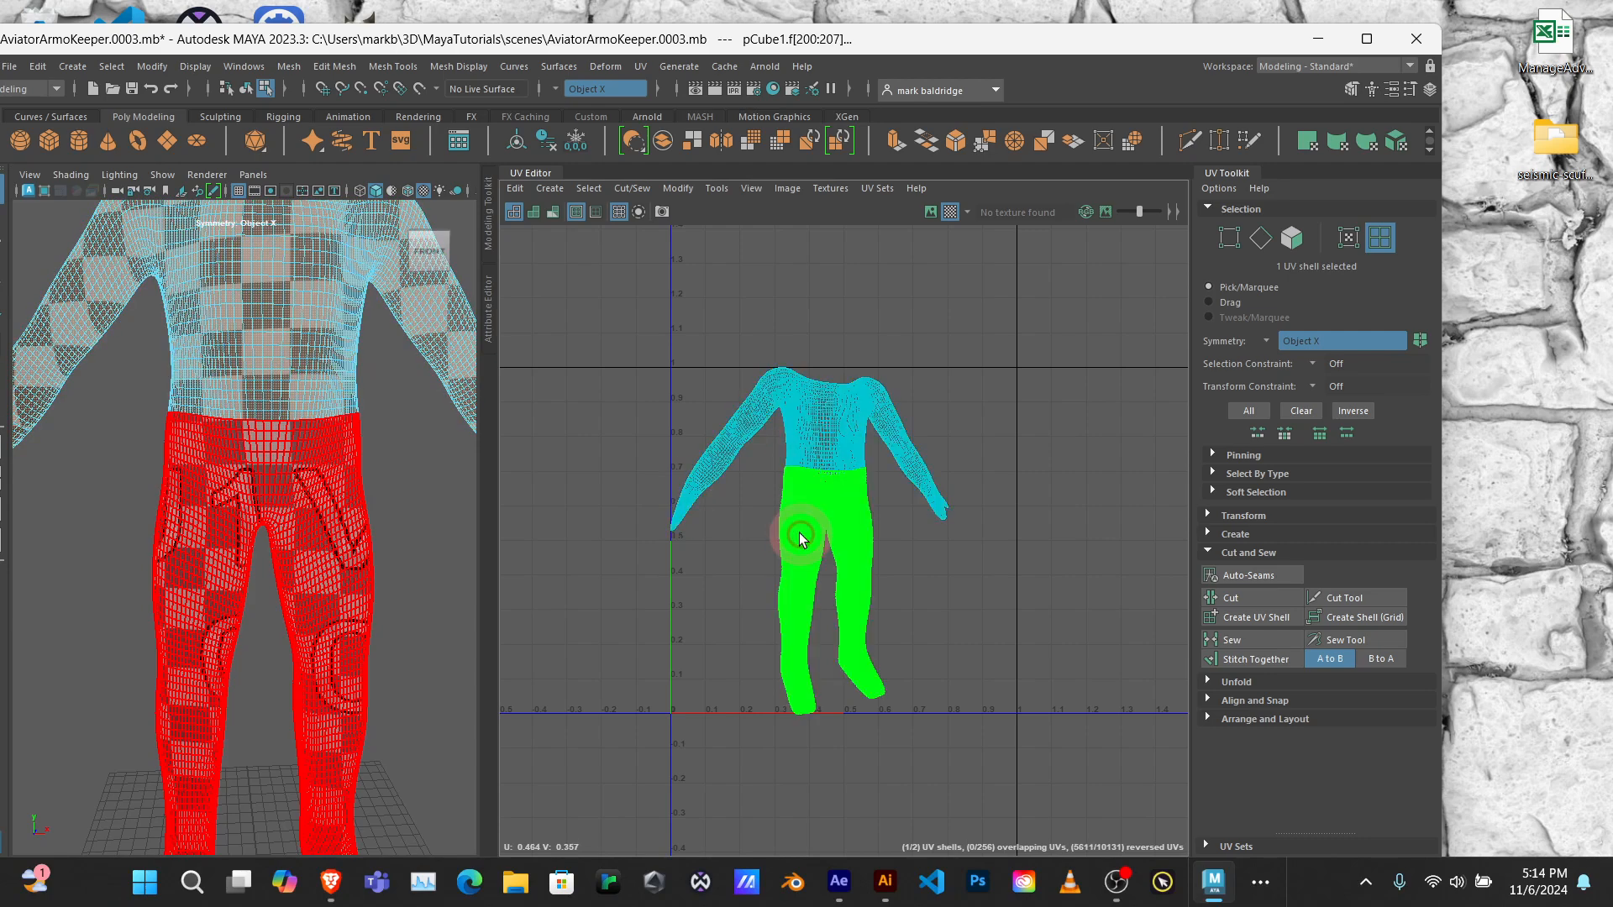
click(819, 450)
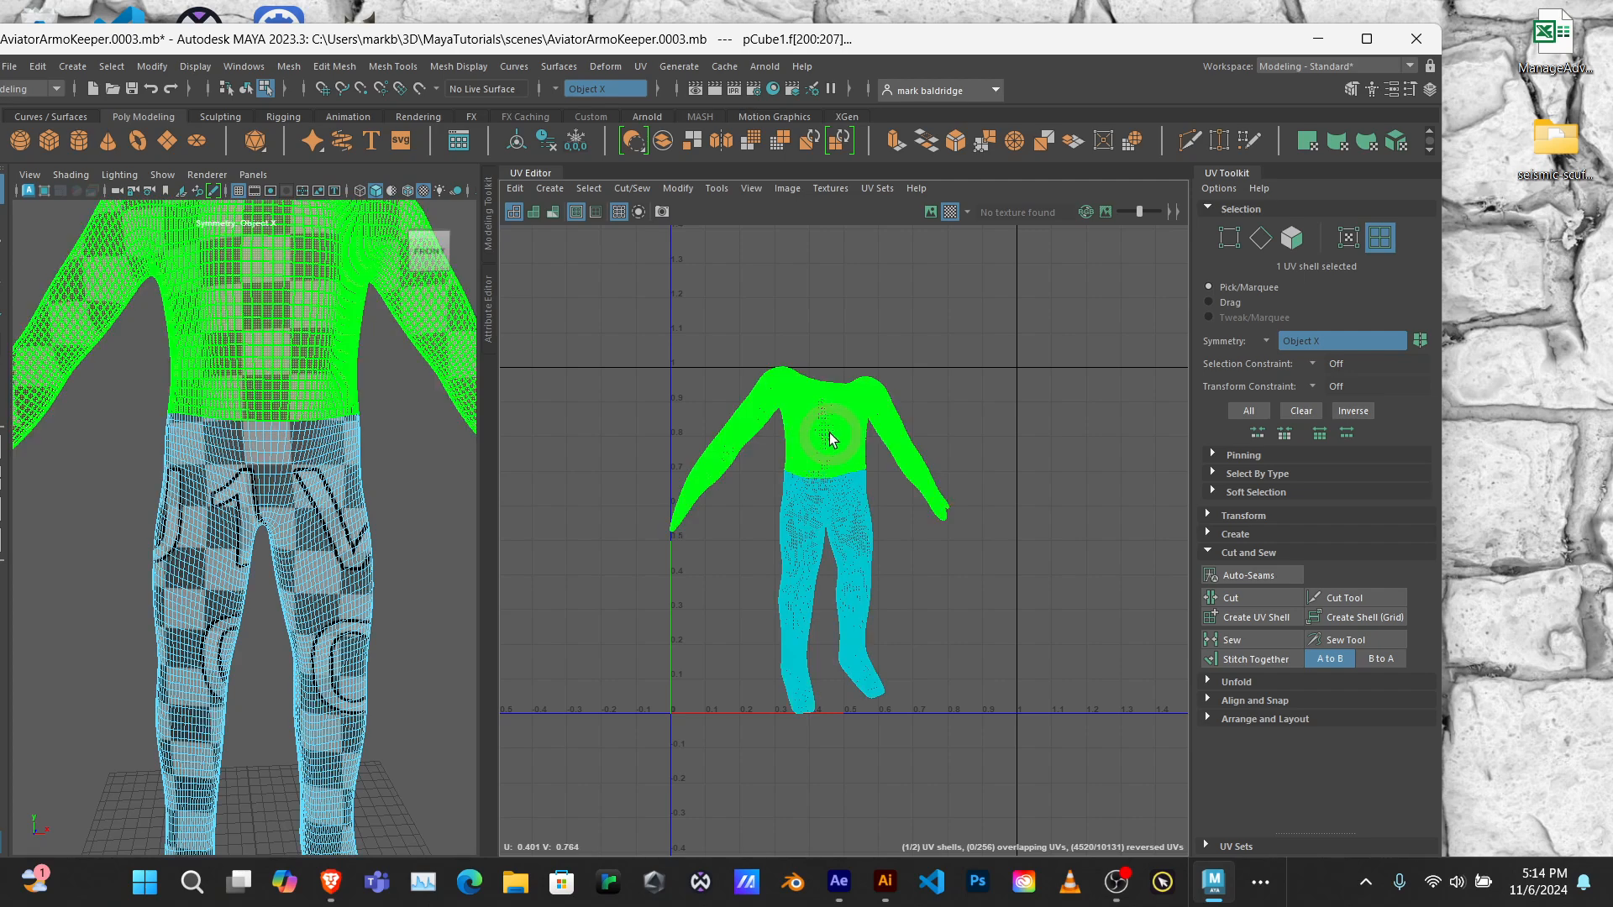
key(w)
drag(931, 447, 994, 447)
click(740, 534)
key(ctrl+z)
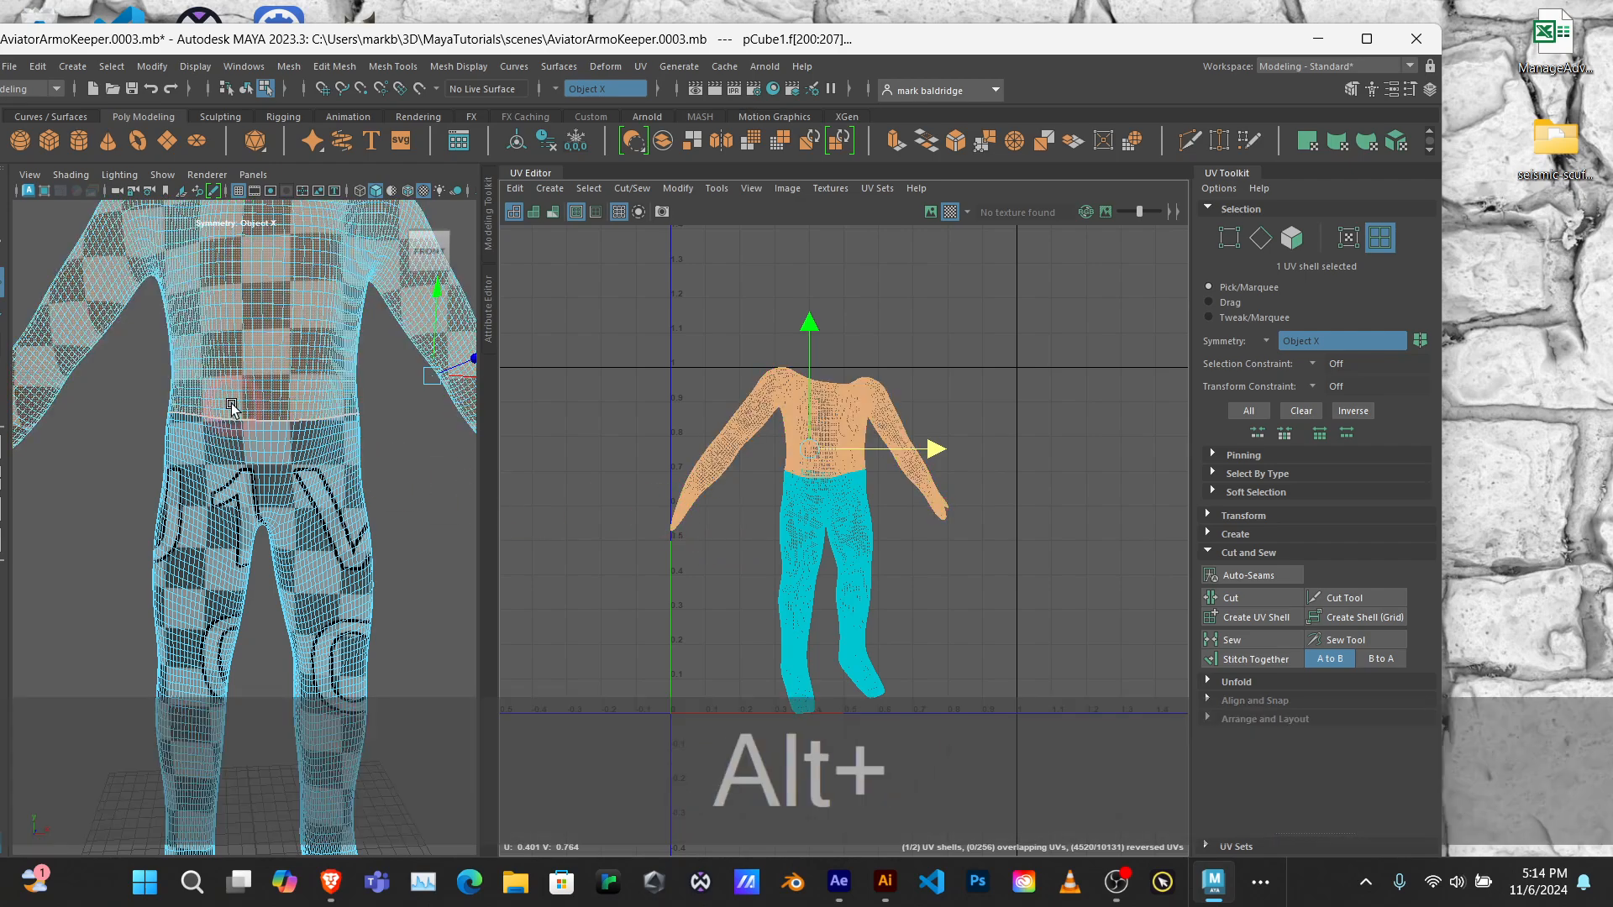
Step: Switch the body mesh to edge selection and select the lengthwise edge loop along the side of the arm and leg
alt+drag(305, 449, 326, 420)
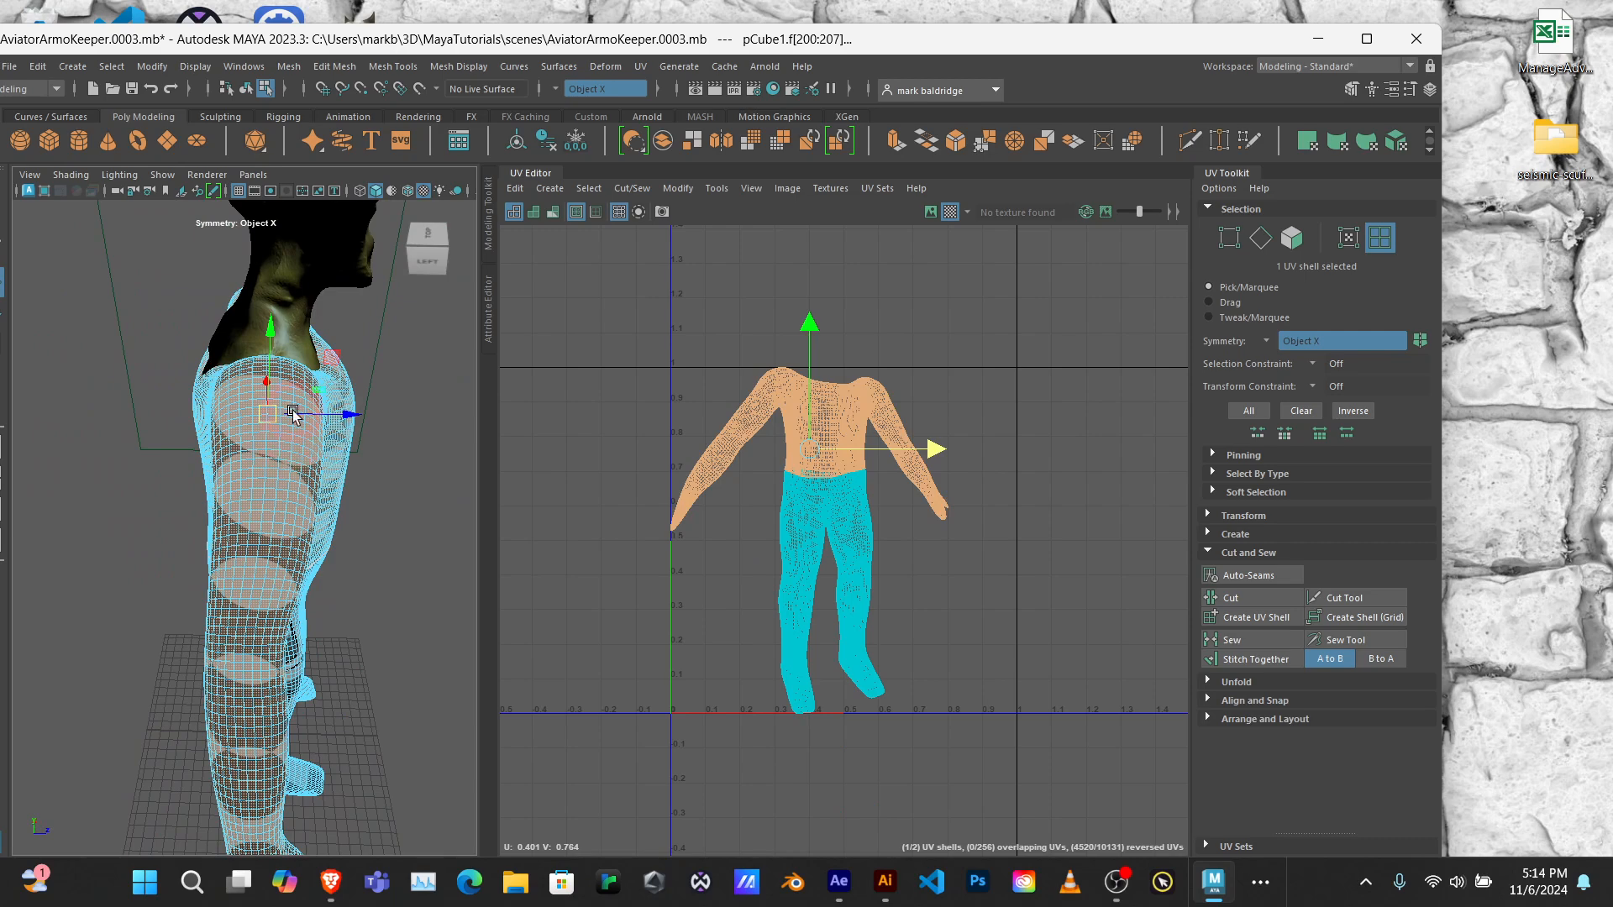
click(267, 512)
scroll(271, 406, up, 10)
scroll(270, 406, down, 13)
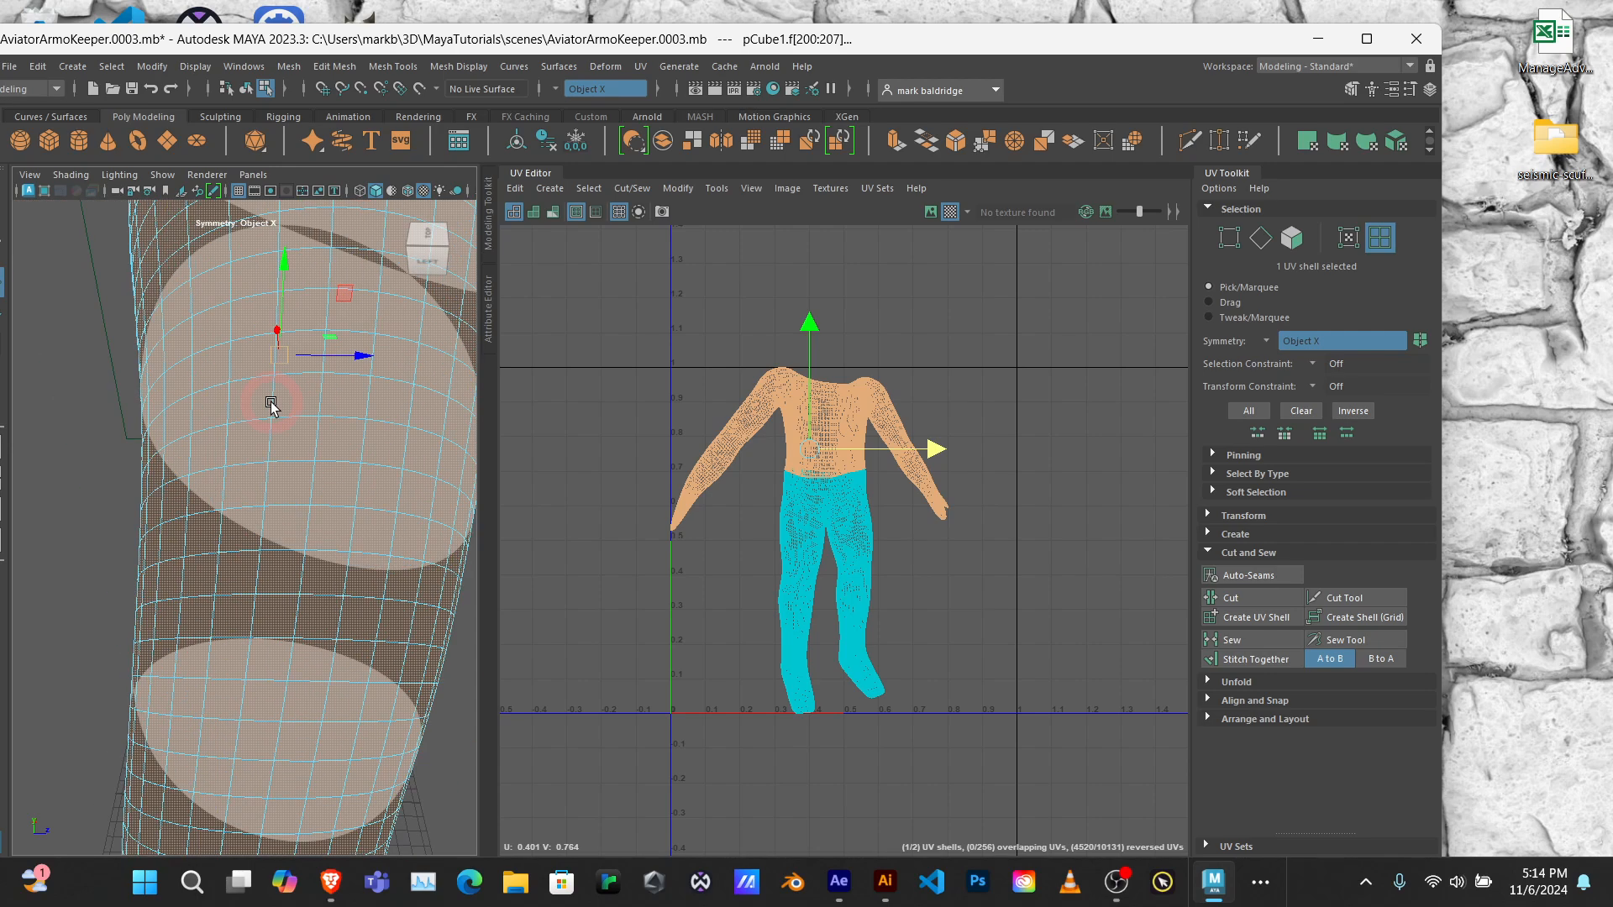
scroll(271, 406, up, 3)
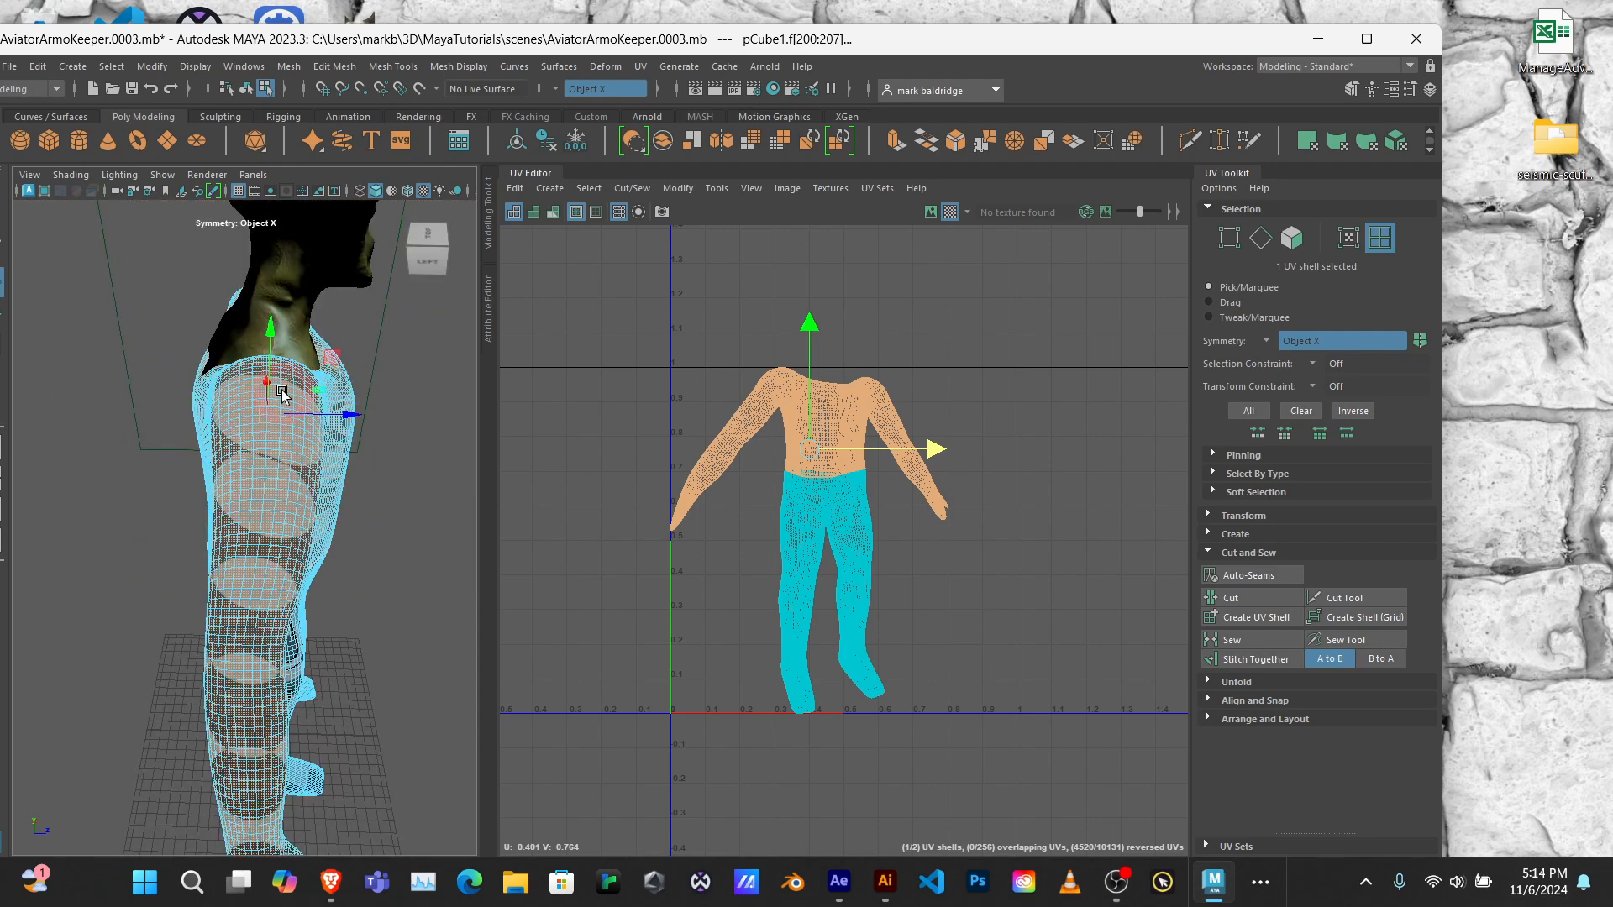
right_click(272, 377)
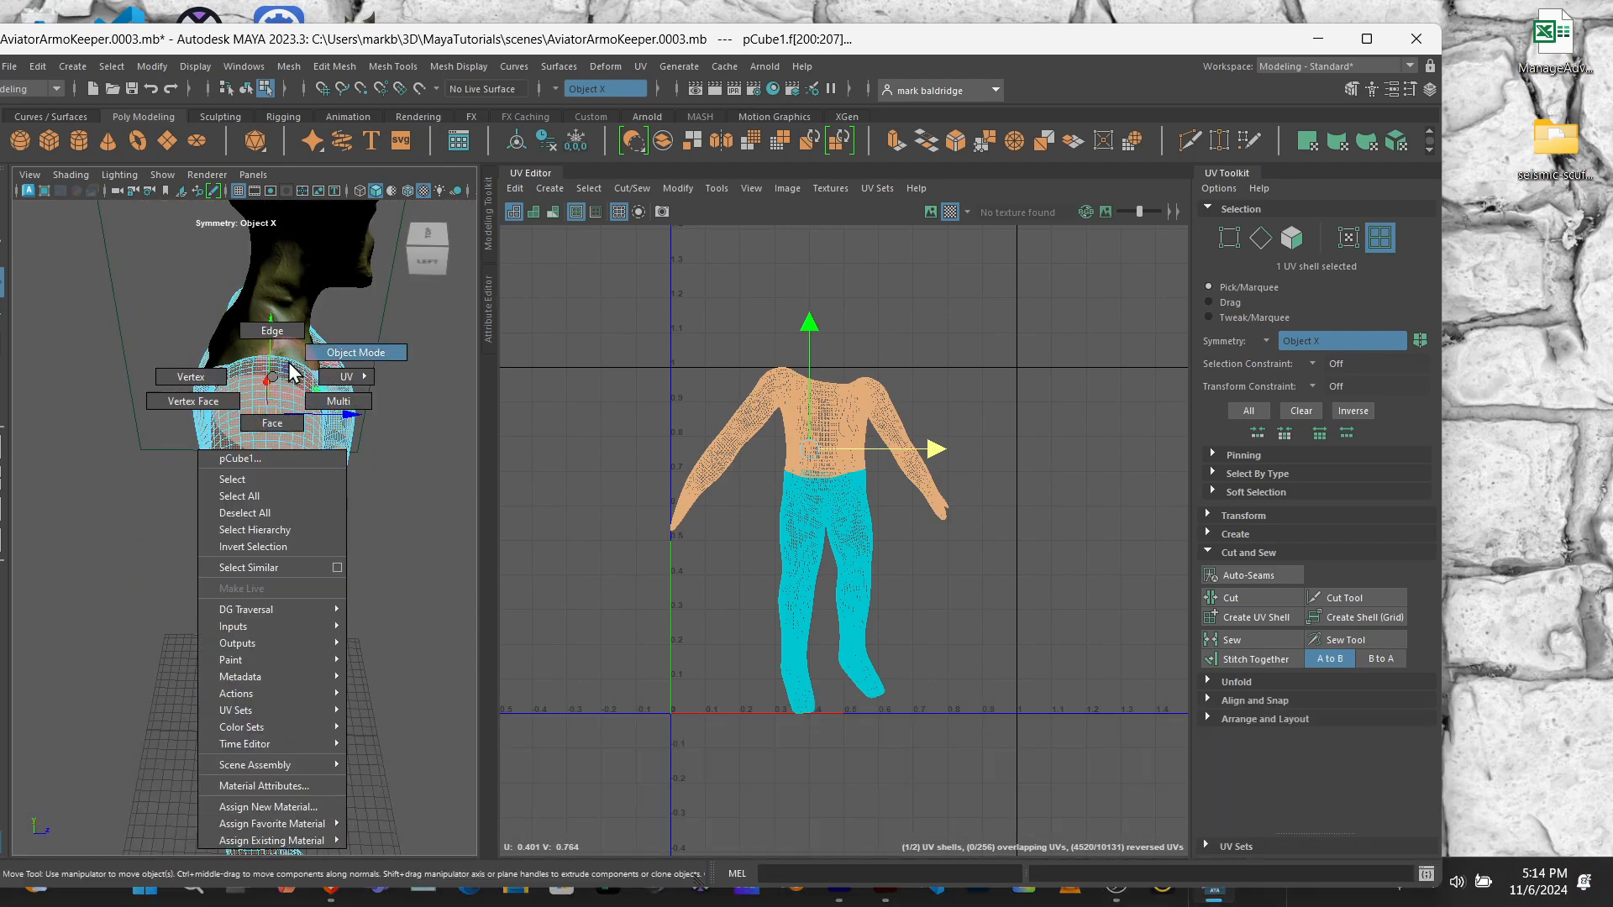
right_drag(288, 362, 281, 339)
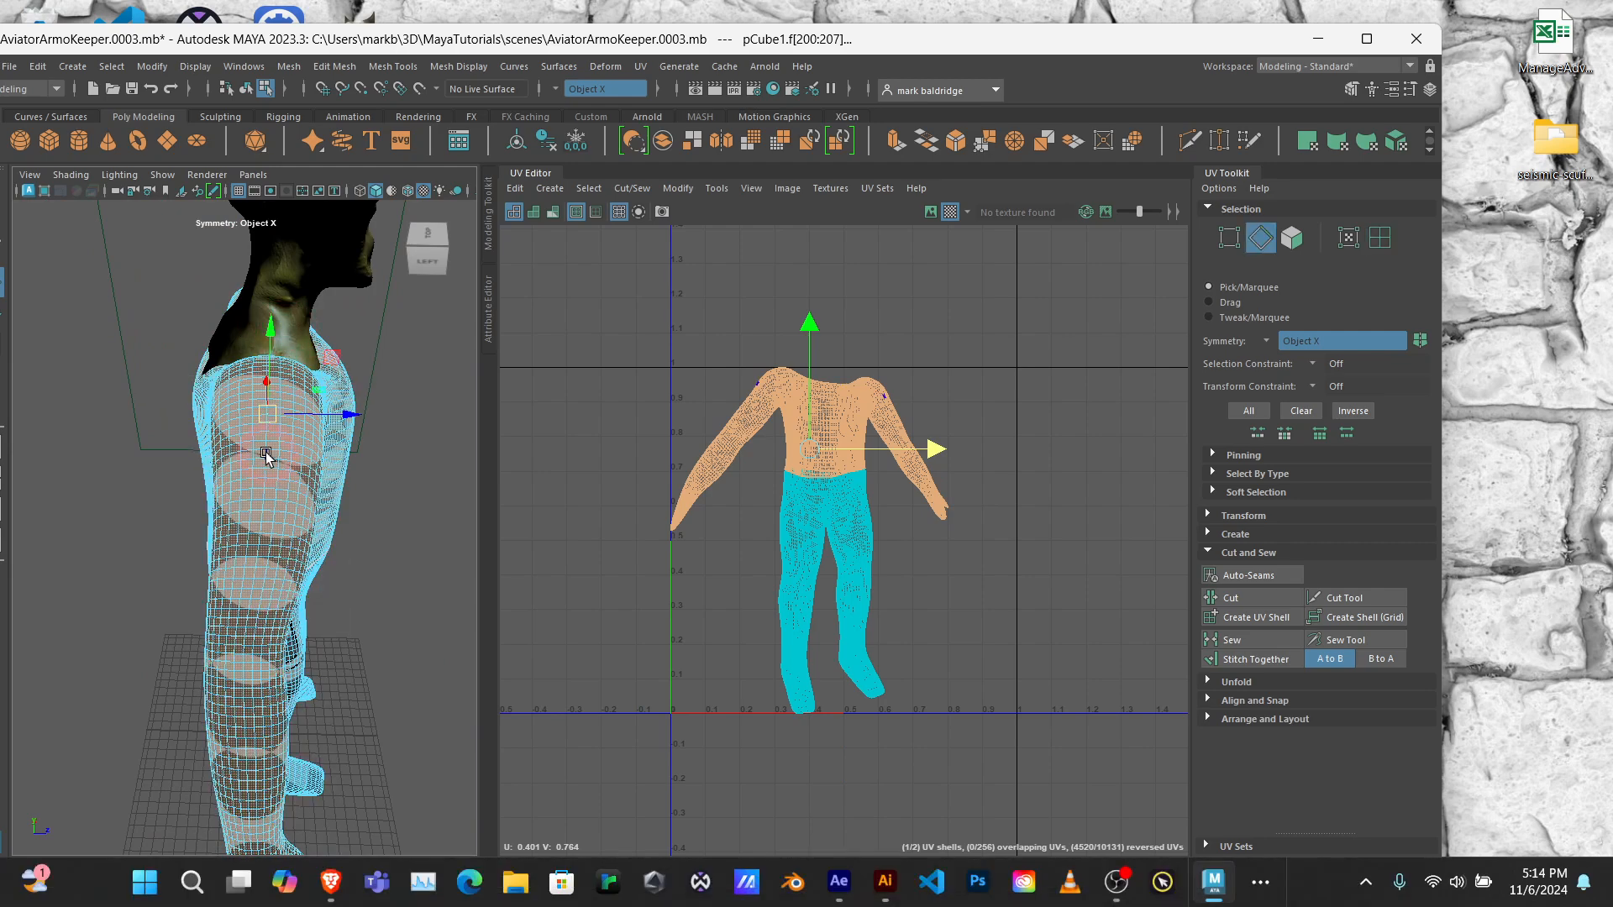
double_click(318, 451)
Step: Check the side edge loop down the legs and cut the body's UVs along it
alt+drag(365, 431, 349, 338)
alt+right_drag(283, 463, 306, 461)
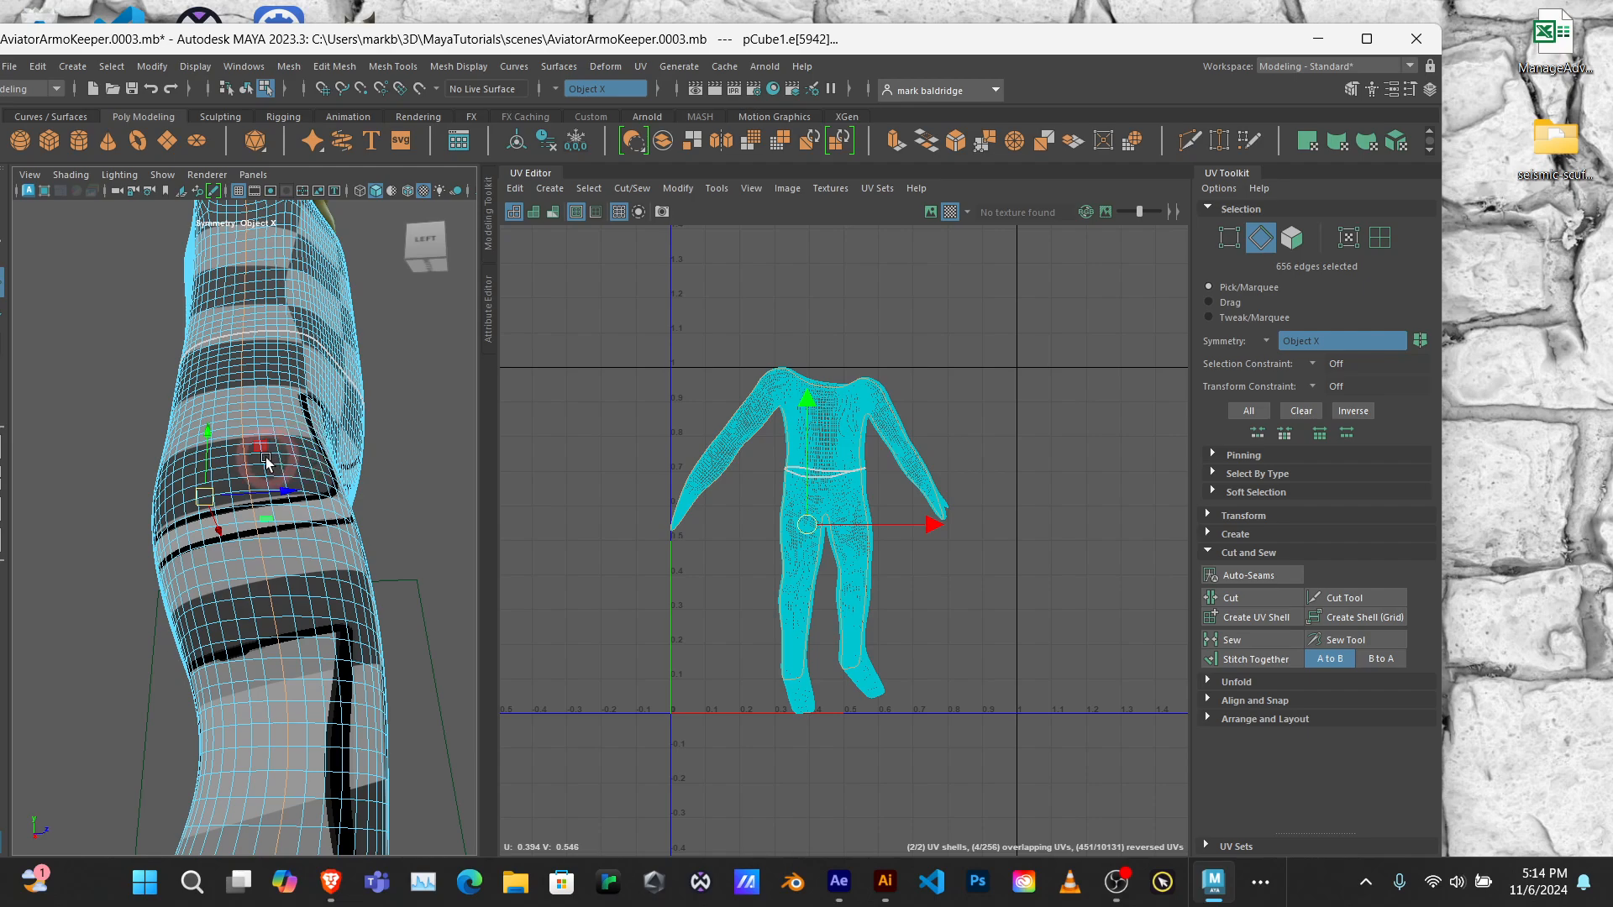
alt+middle_drag(267, 464, 285, 259)
alt+drag(284, 259, 287, 347)
alt+right_drag(290, 450, 267, 439)
scroll(268, 438, up, 3)
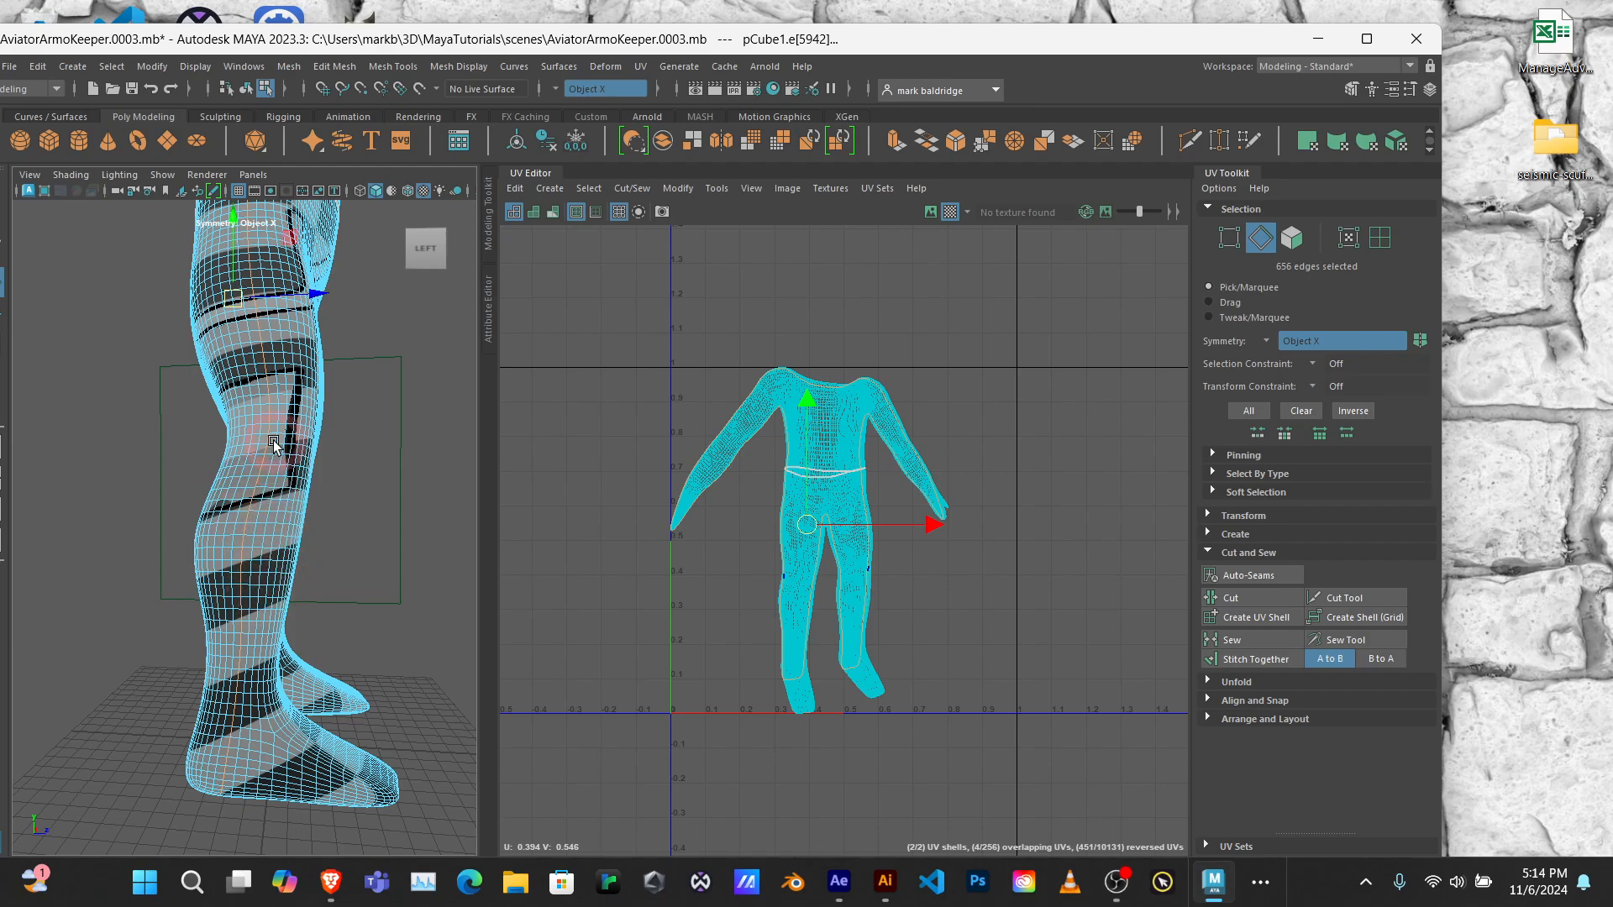
alt+drag(349, 522, 295, 531)
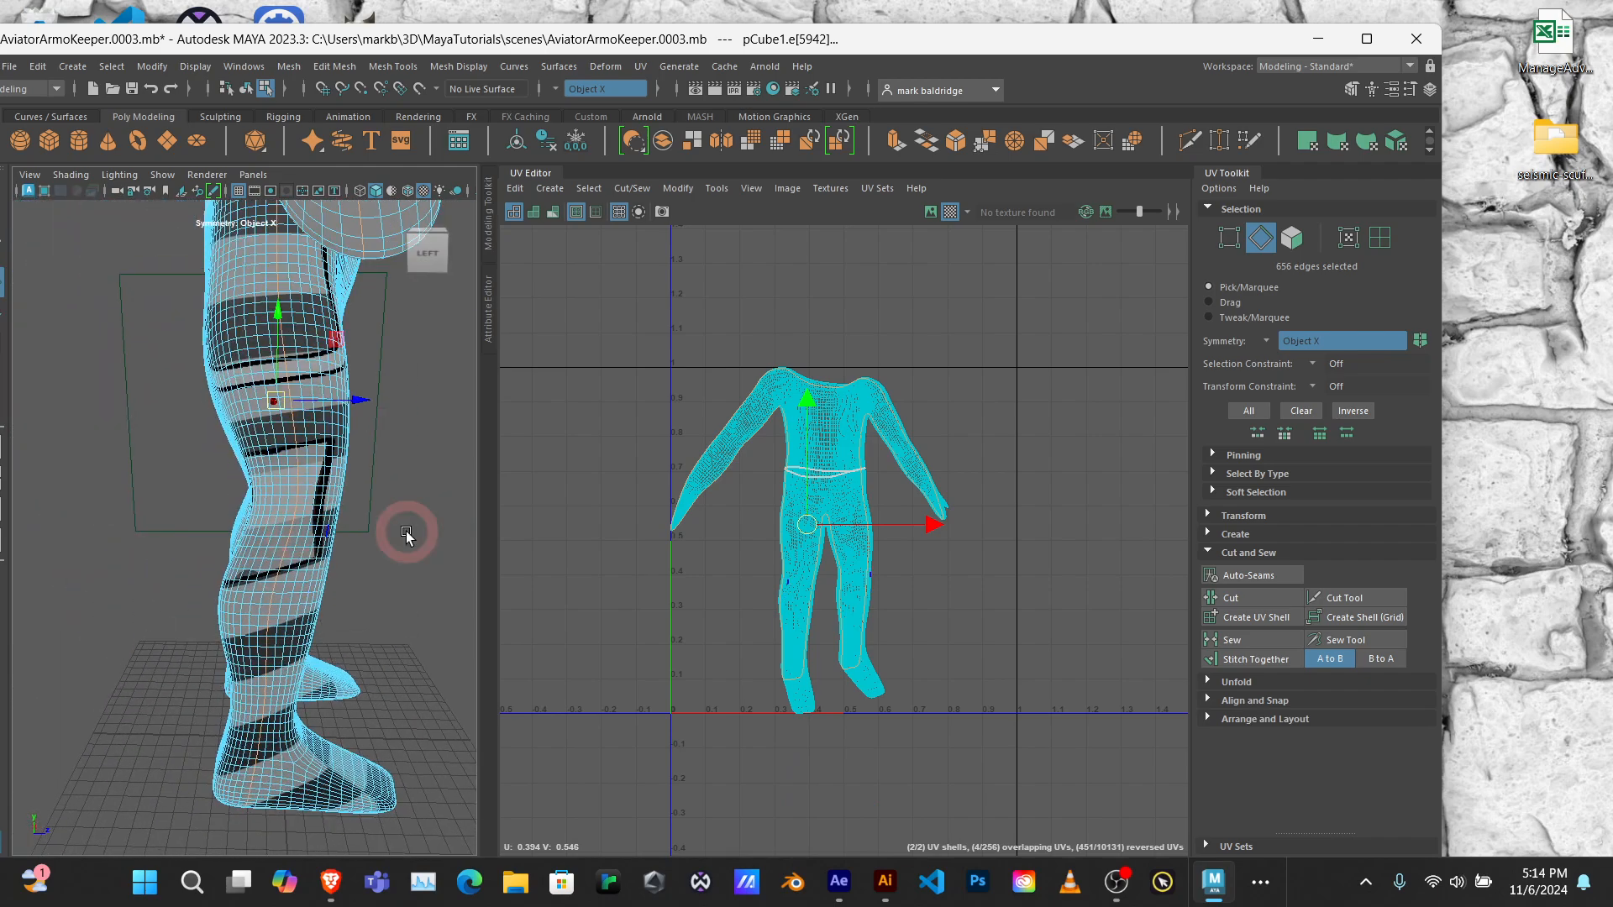
click(1233, 598)
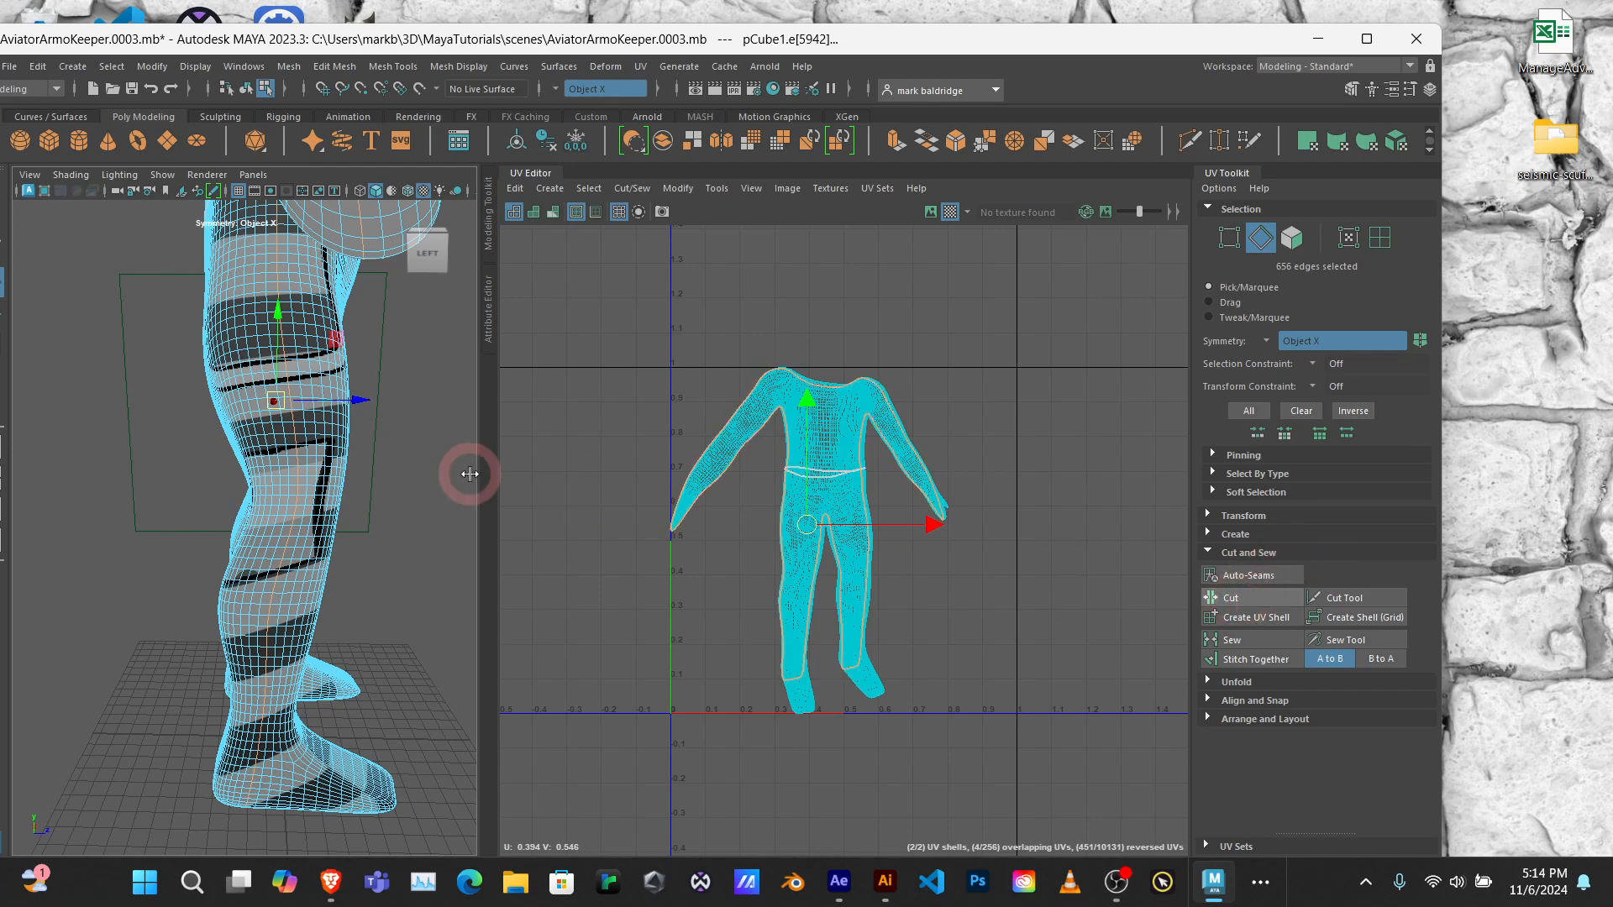
Step: Switch to UV shell selection and separate the front and back leg shells sideways in the UV Editor
right_drag(295, 453, 356, 418)
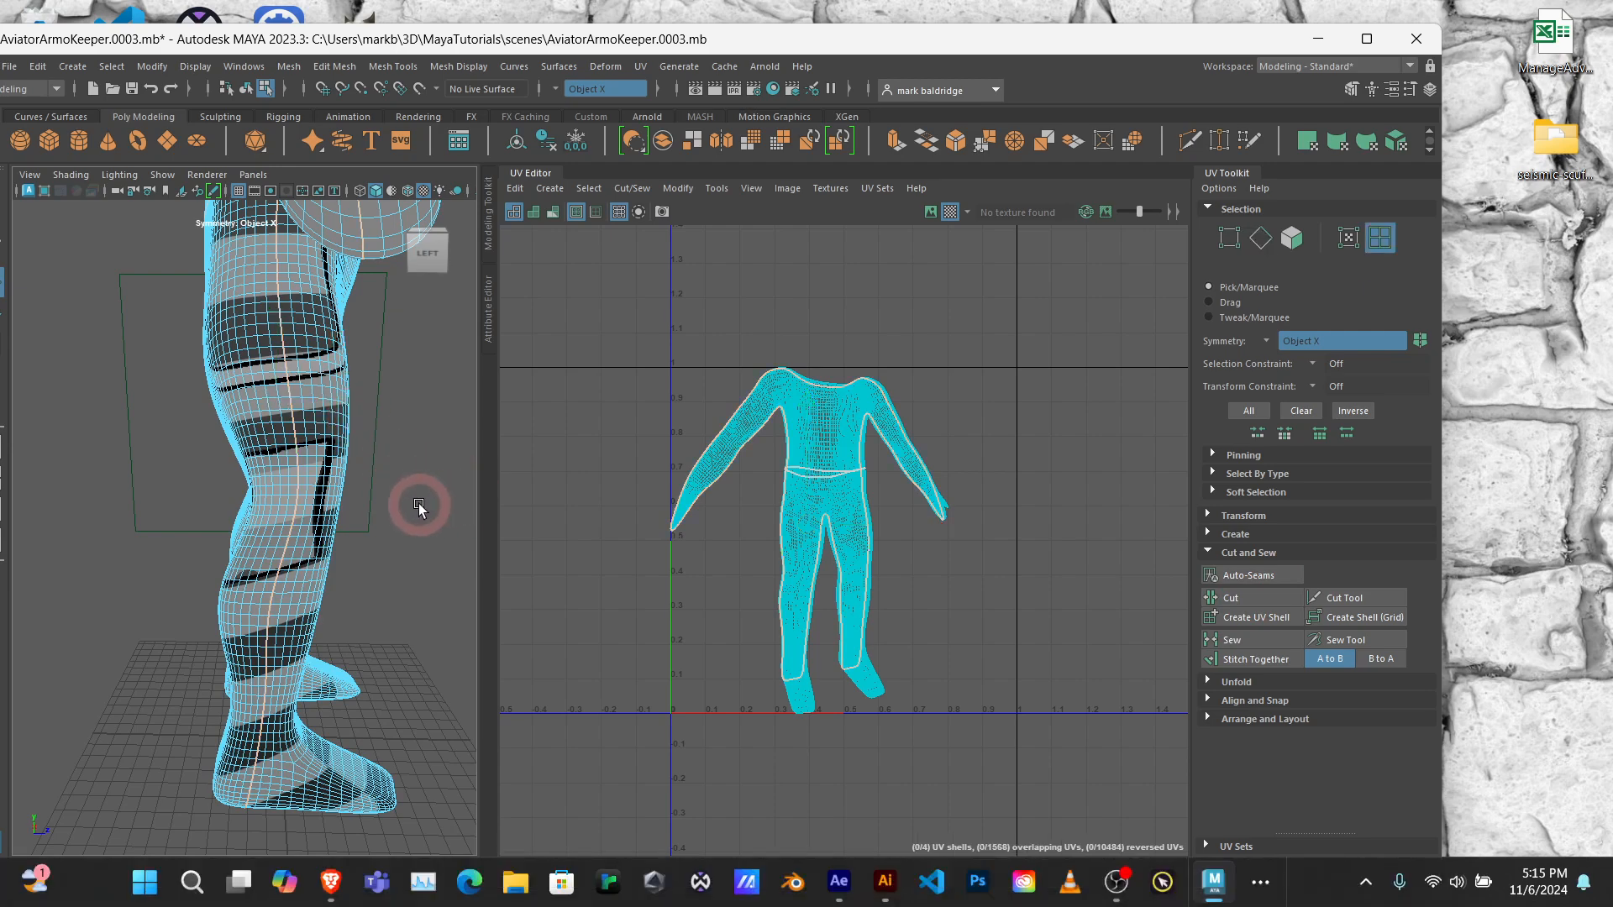
click(820, 702)
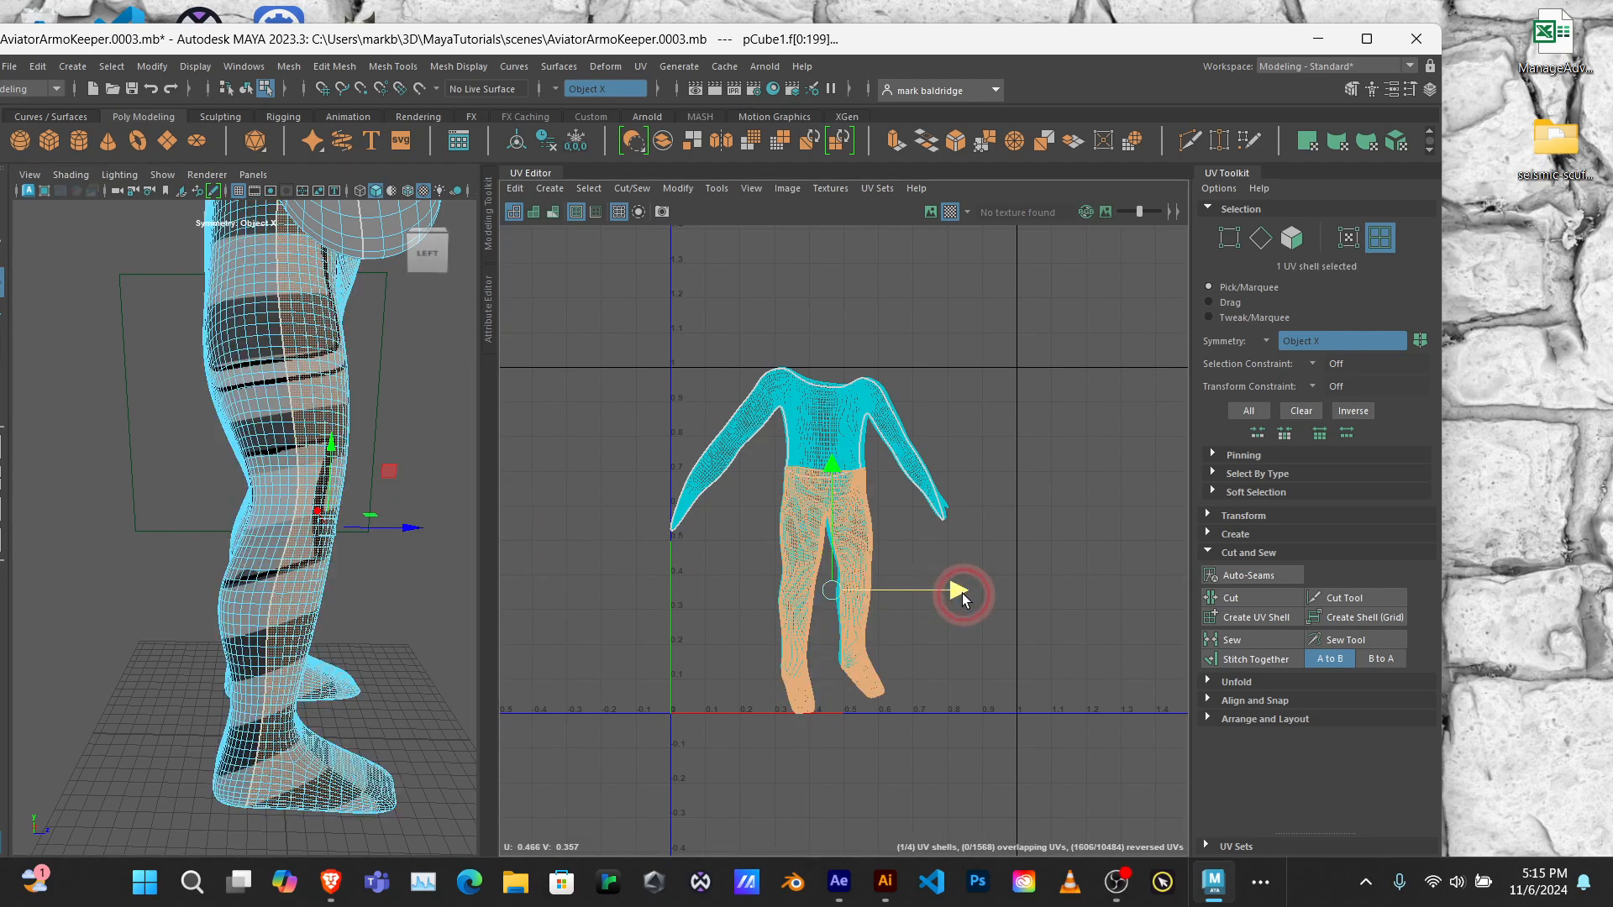
drag(961, 593, 1074, 593)
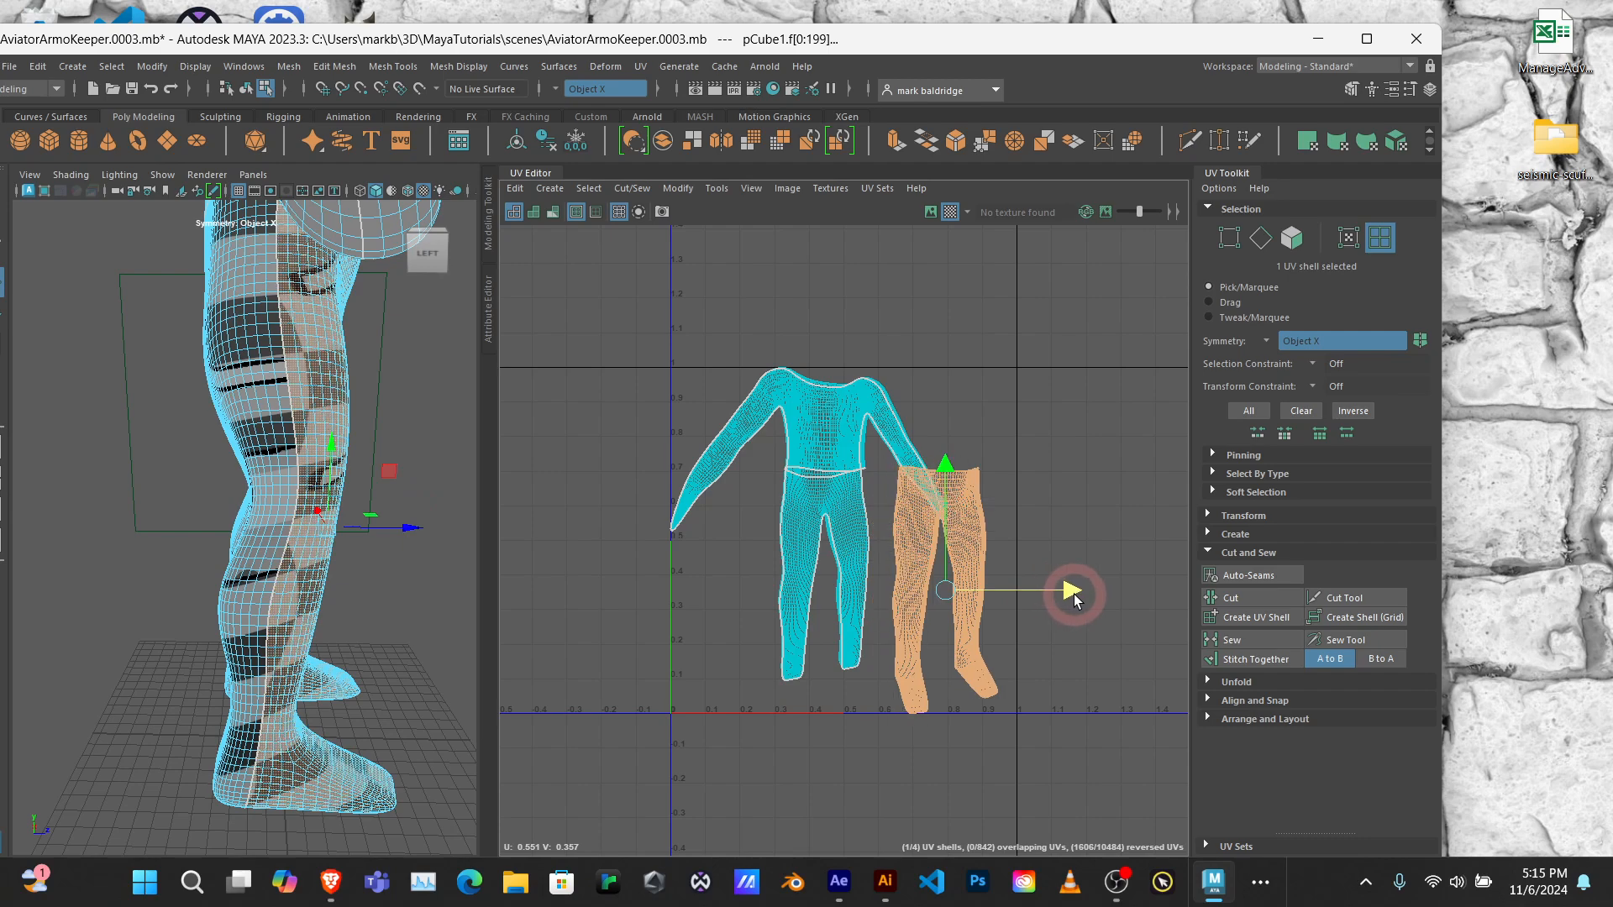
click(886, 578)
drag(945, 578, 880, 573)
Step: Separate the upper-body shells by moving the back one above the front-leg shell and the front one above the back-leg shell
click(811, 416)
drag(892, 458, 1062, 457)
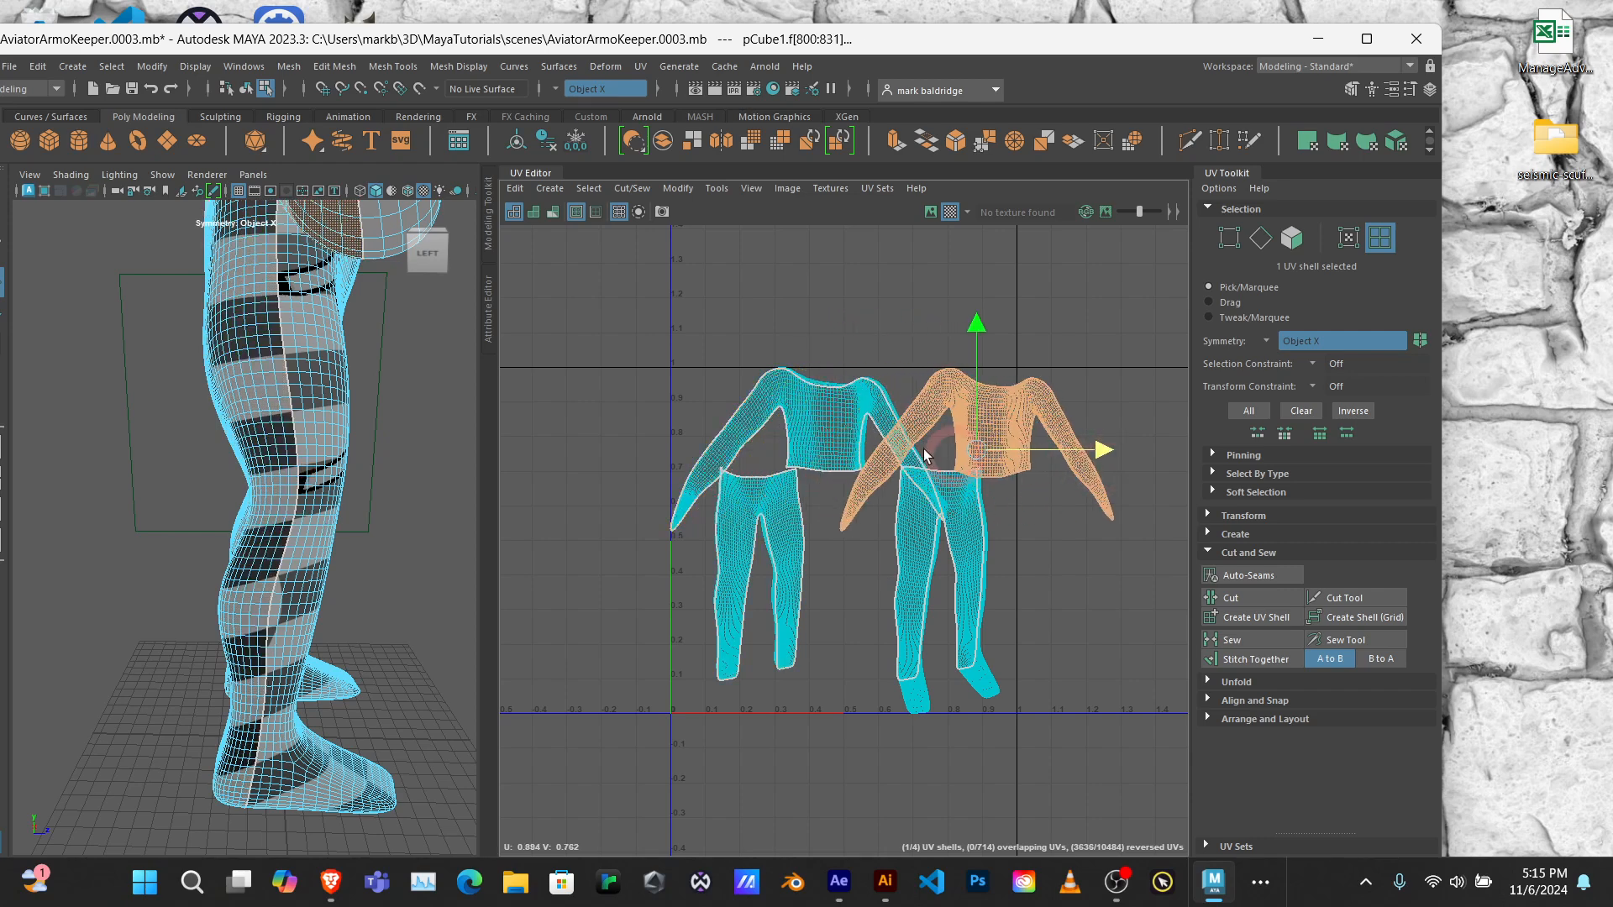
click(799, 425)
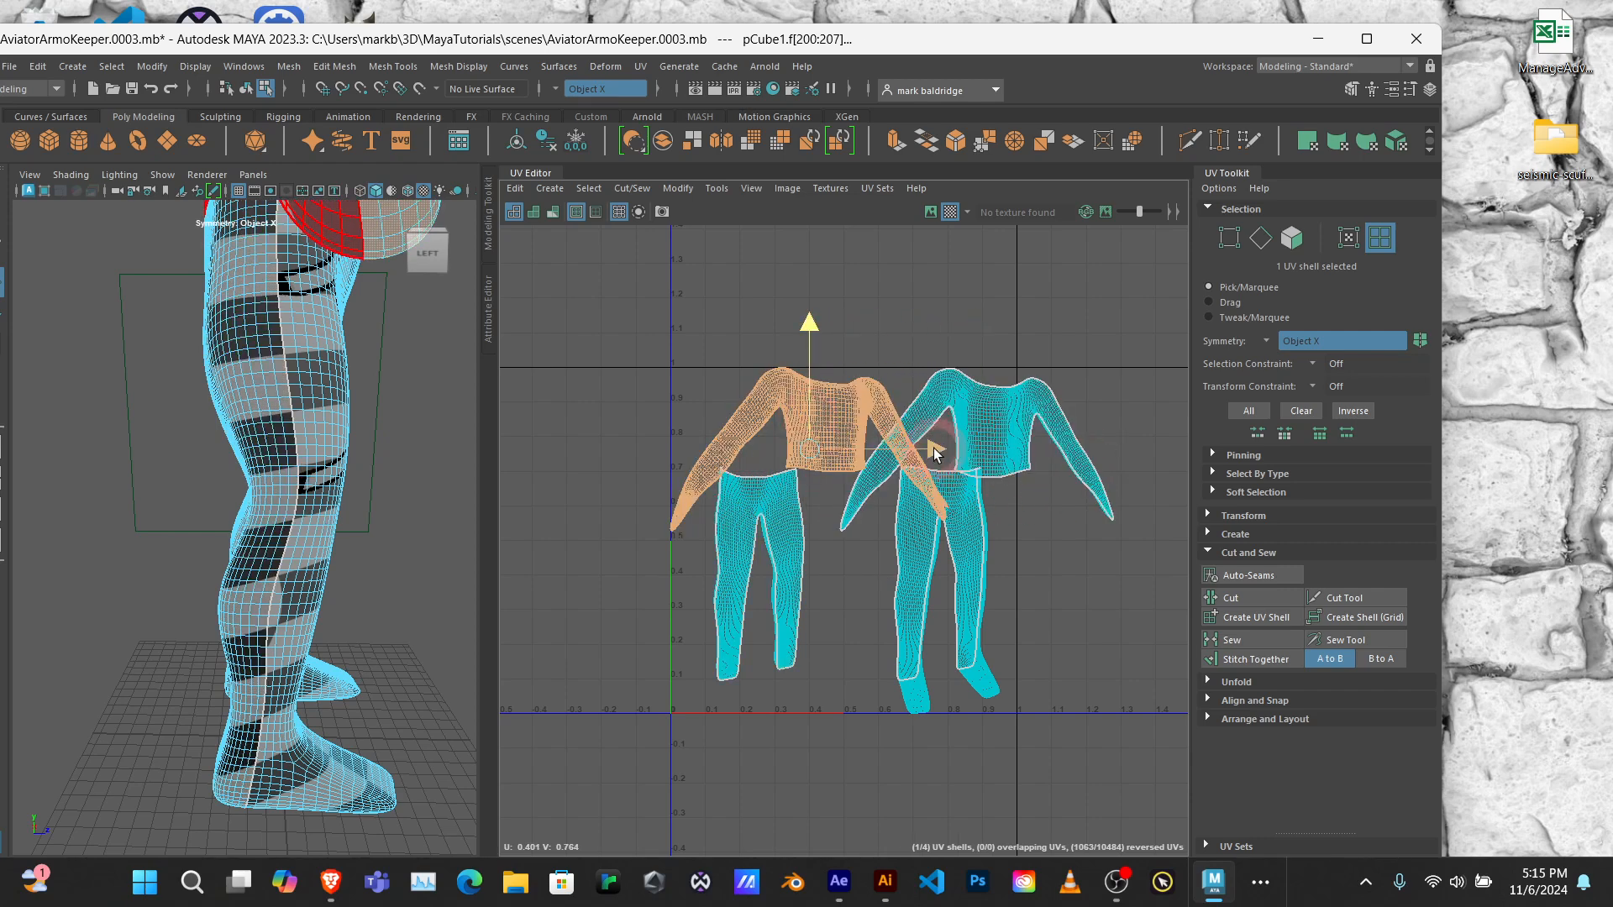
drag(933, 450, 861, 451)
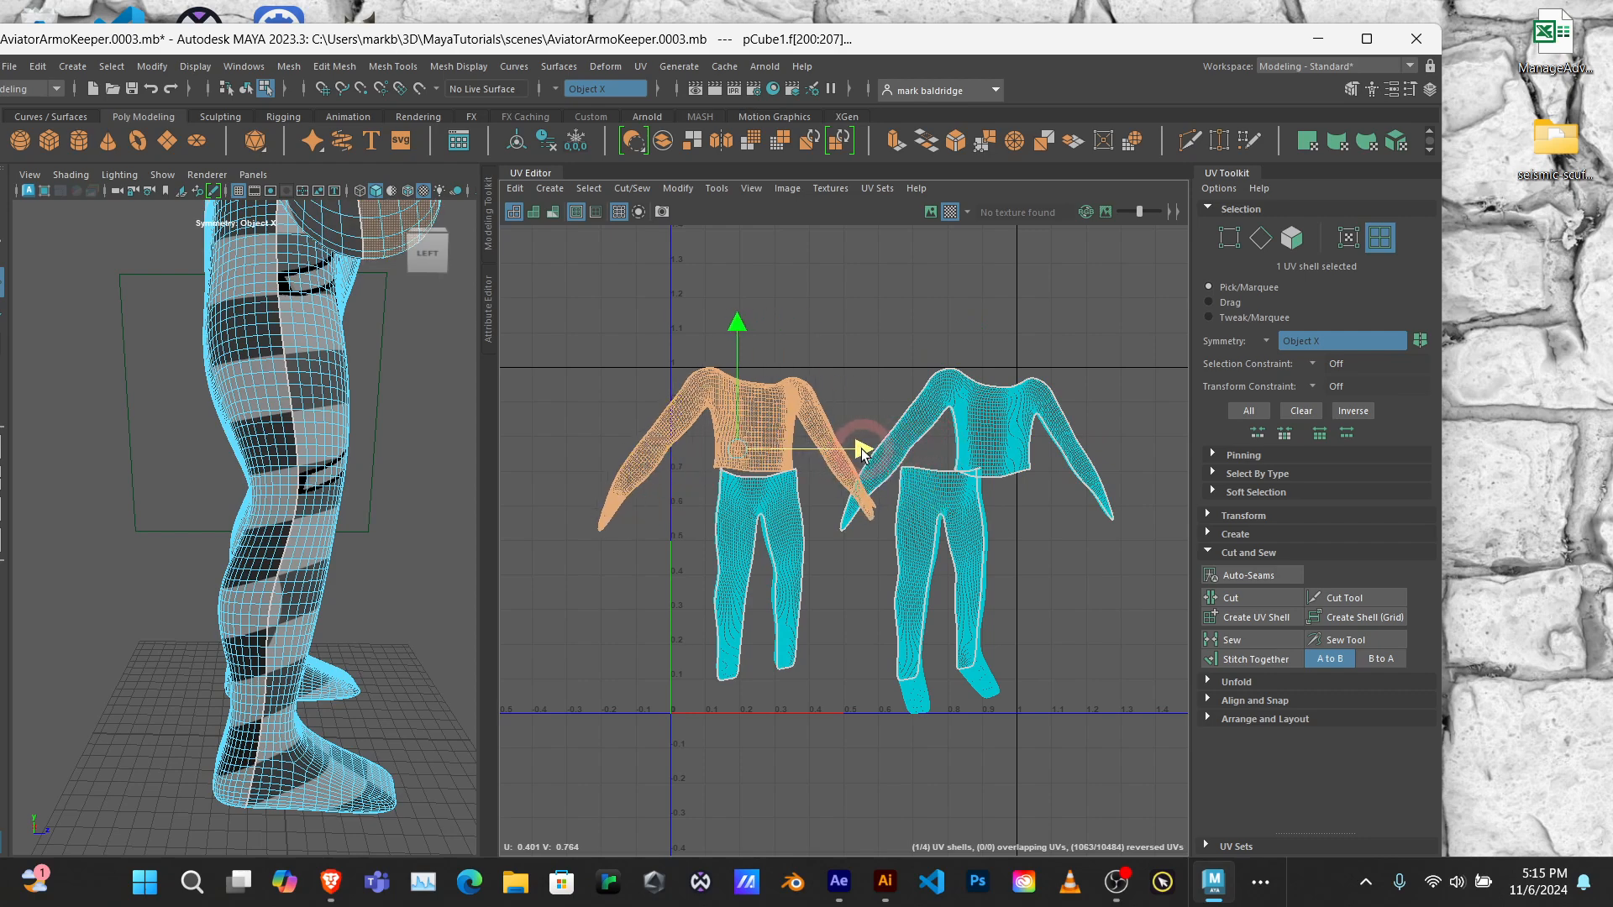
Step: Unfold the front-leg UV shell and shift it slightly away from the back-leg shell
click(952, 505)
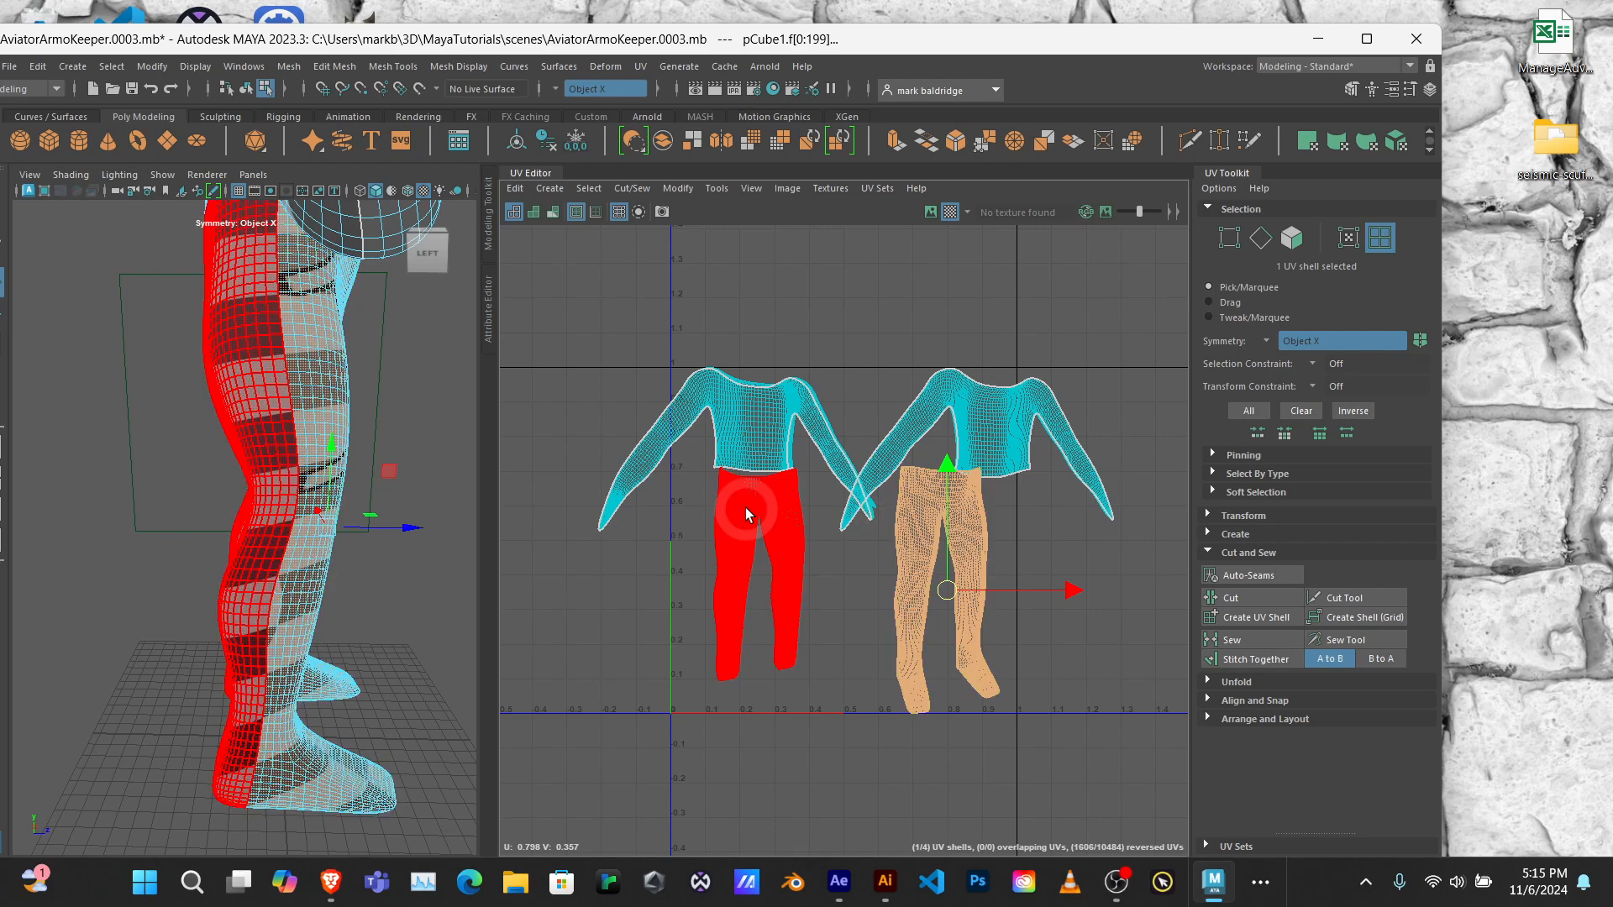
click(896, 554)
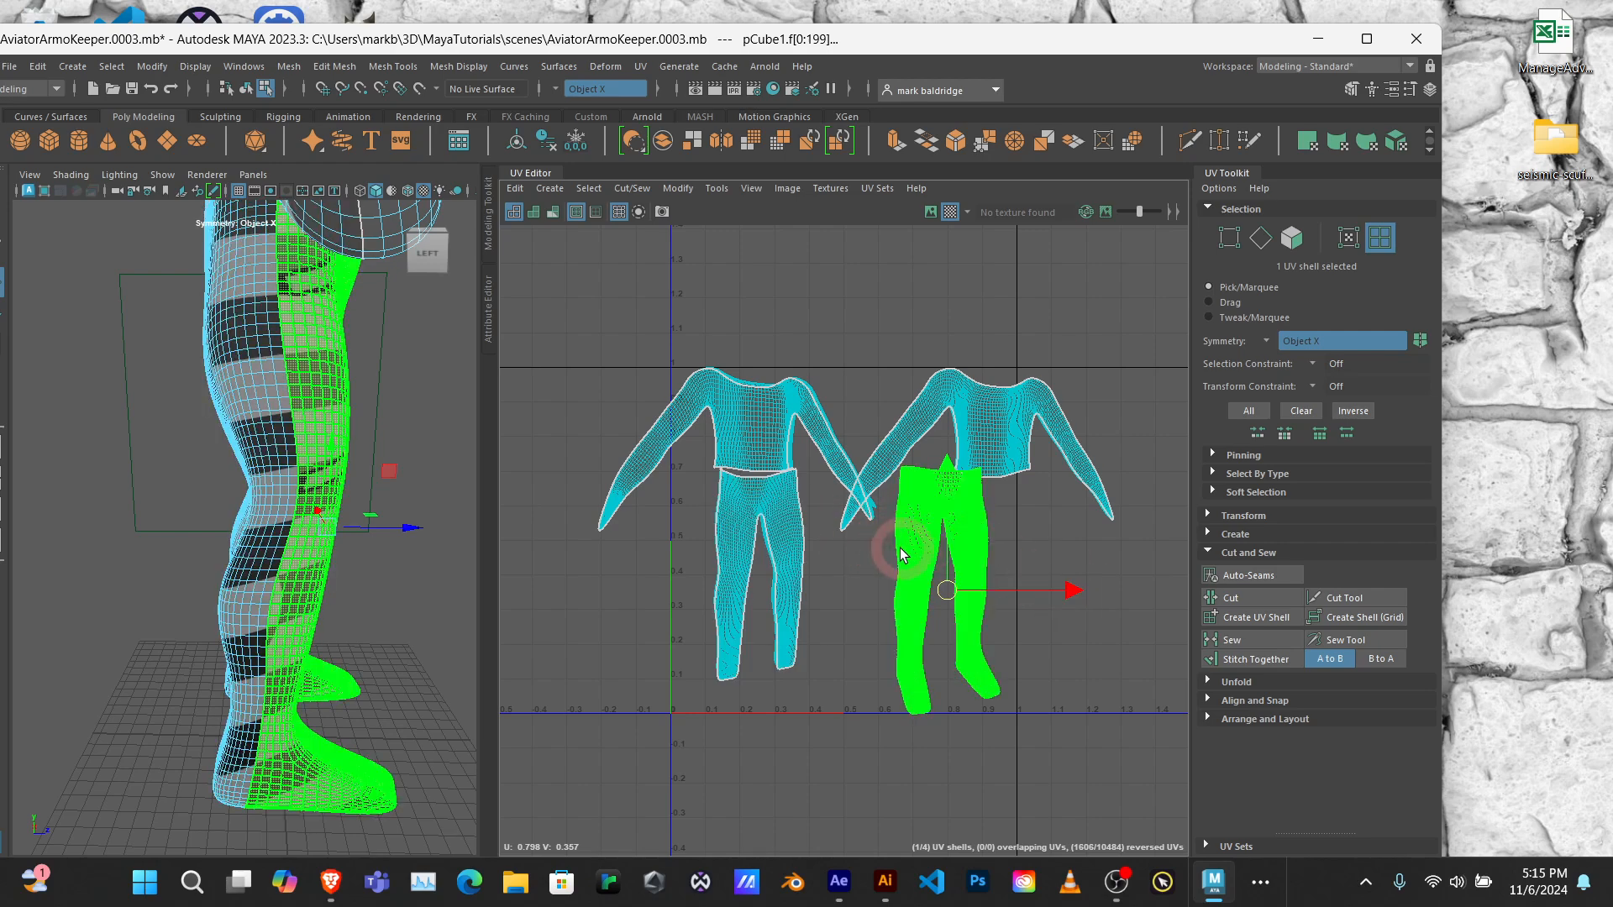
click(1208, 680)
click(1260, 724)
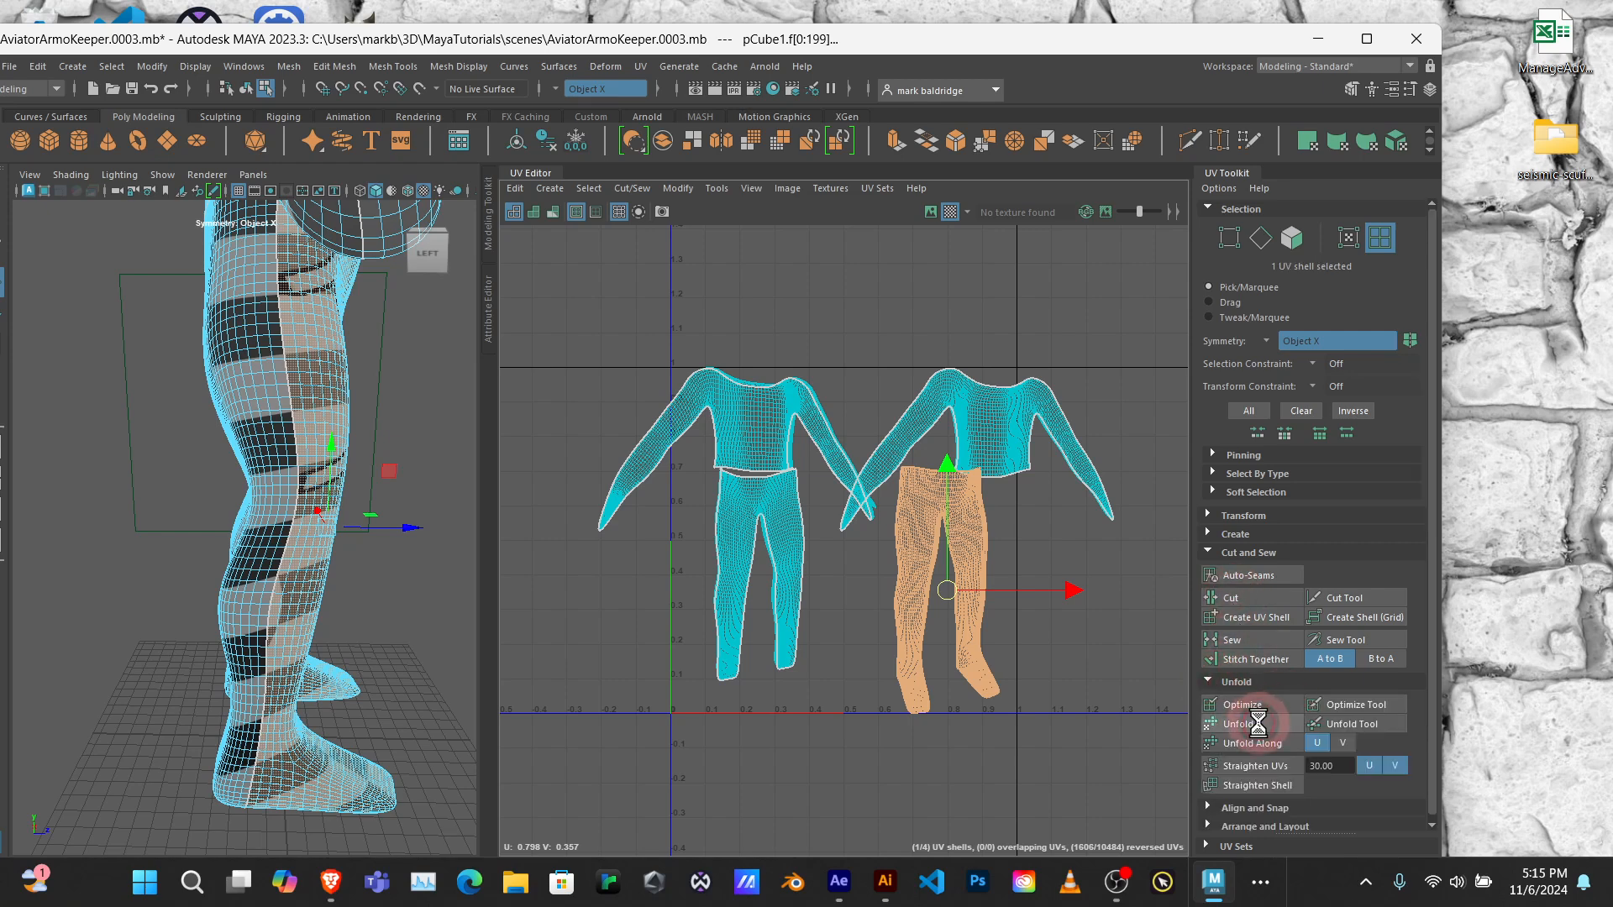
click(1075, 599)
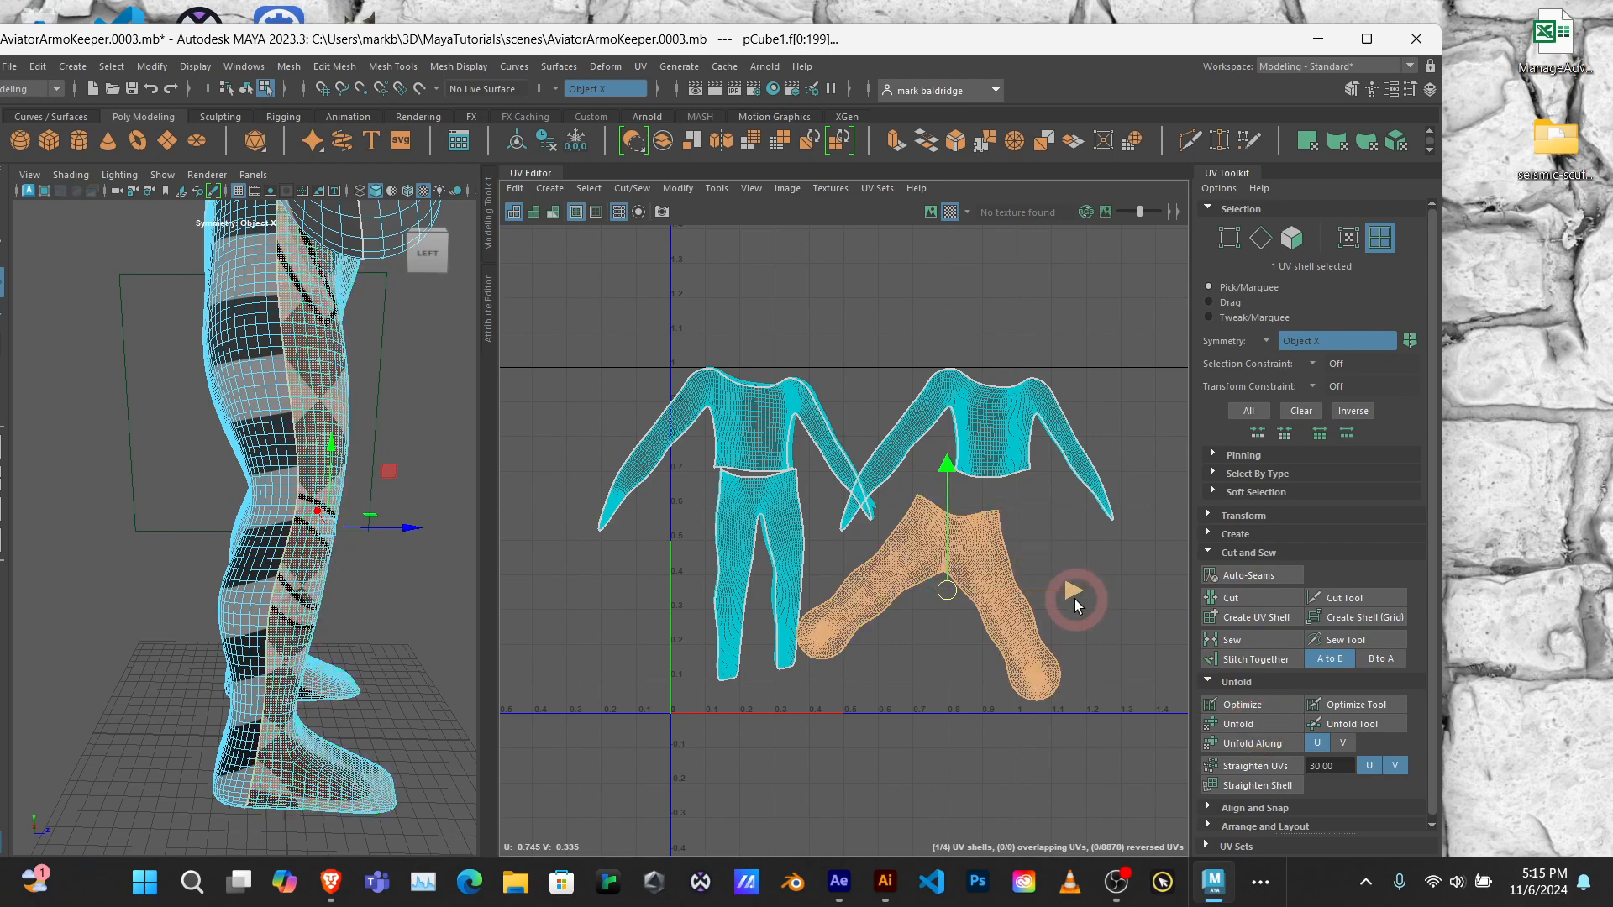
drag(1075, 591, 1087, 591)
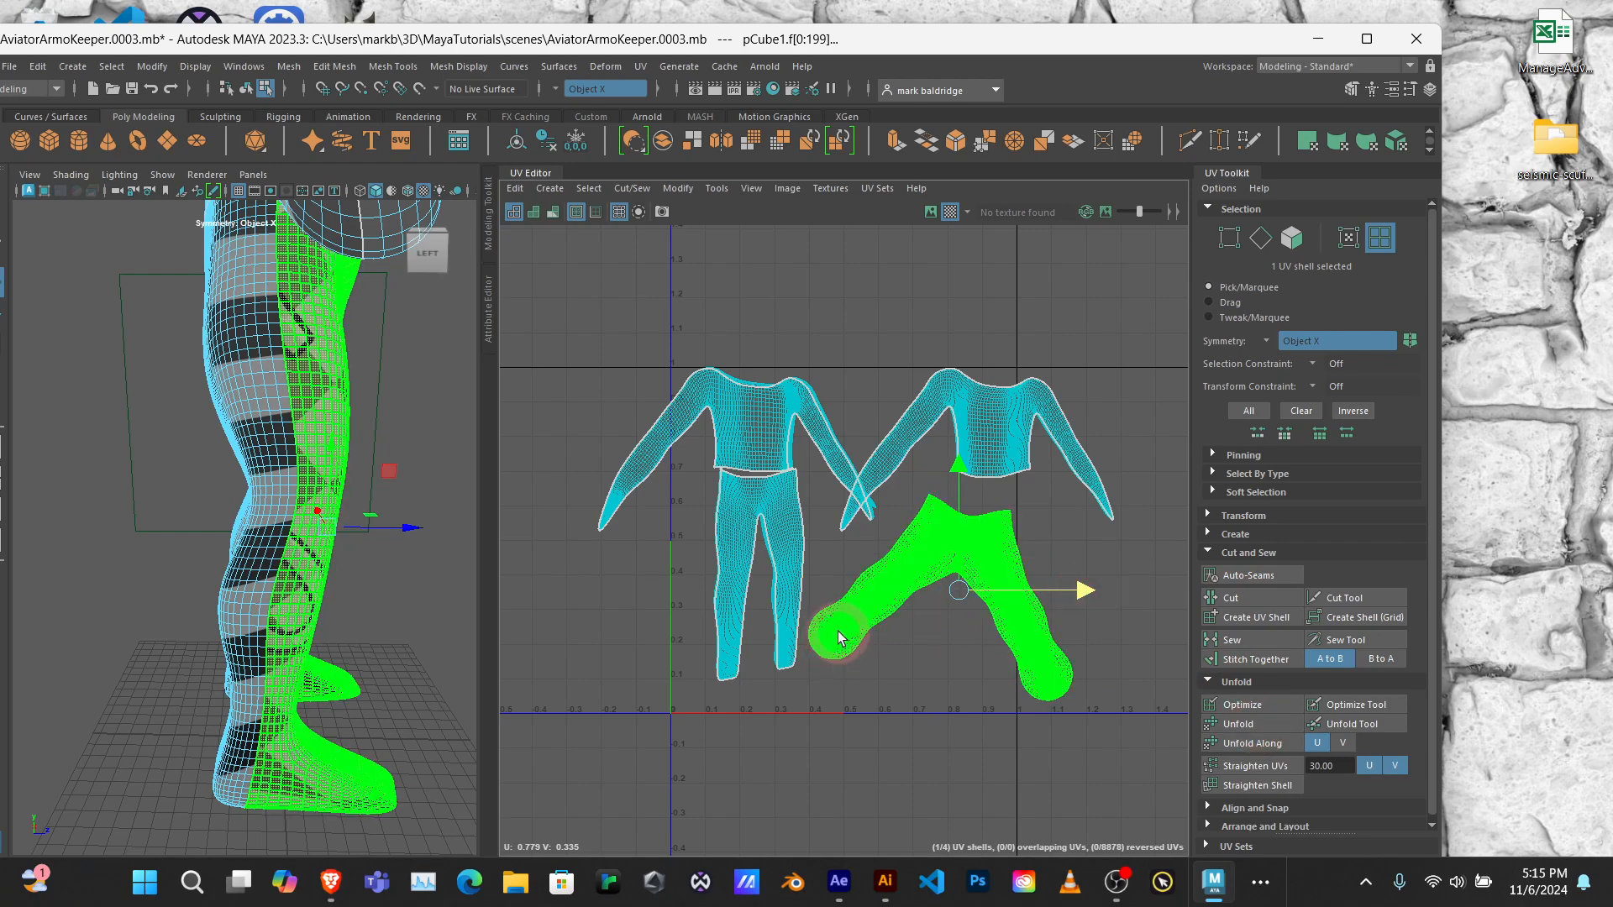
Step: Select the back-leg UV shell and unfold it
click(483, 673)
click(830, 648)
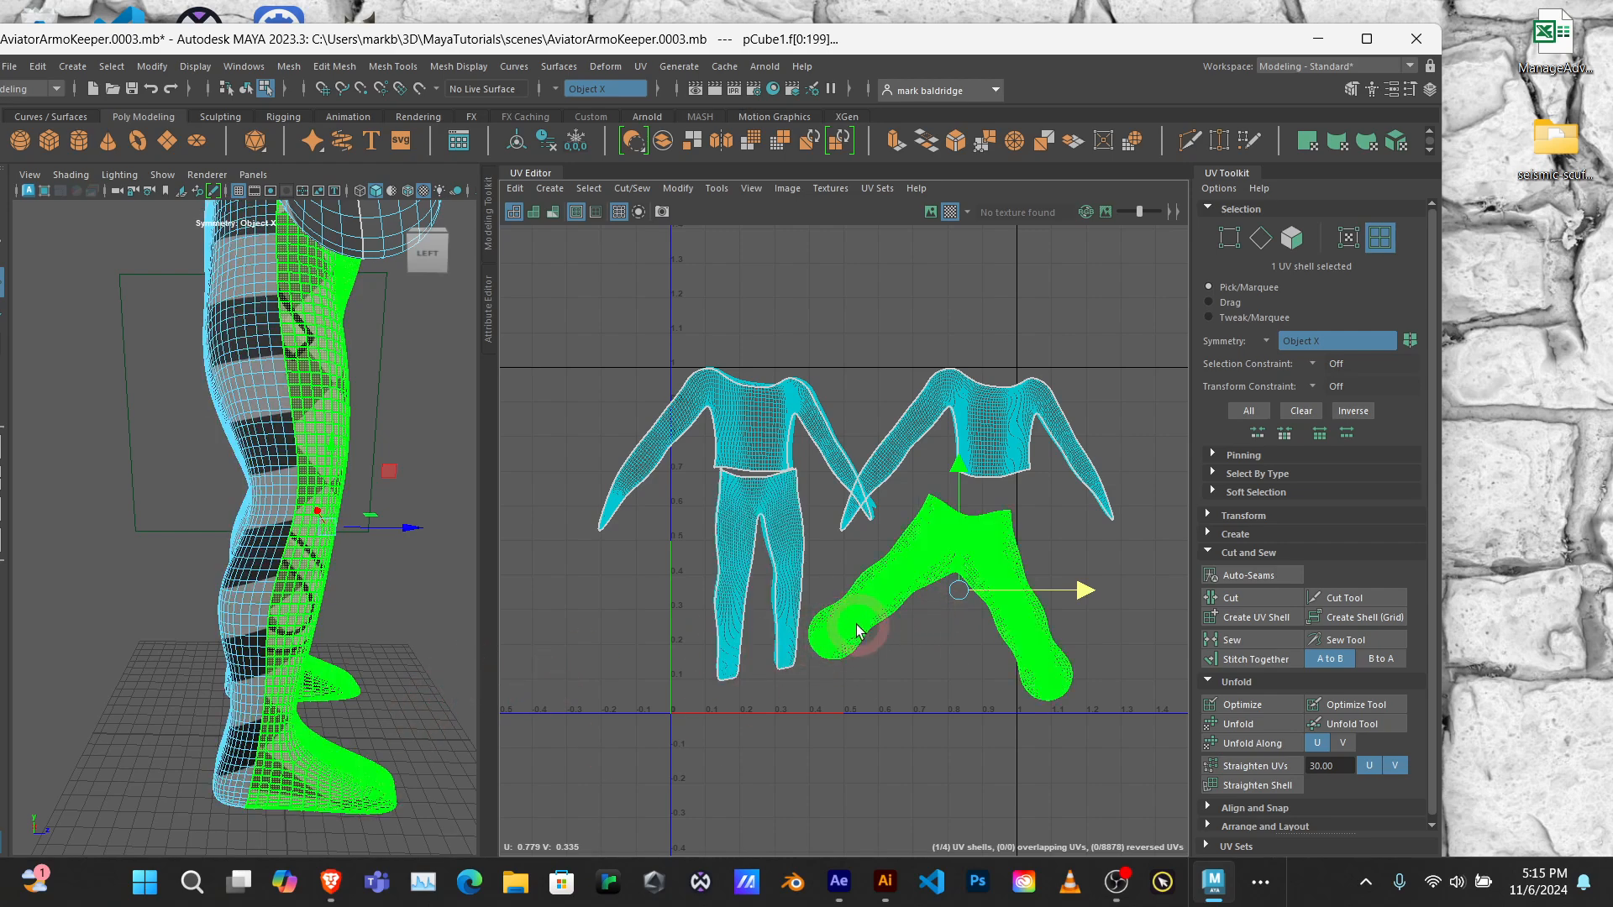
click(792, 560)
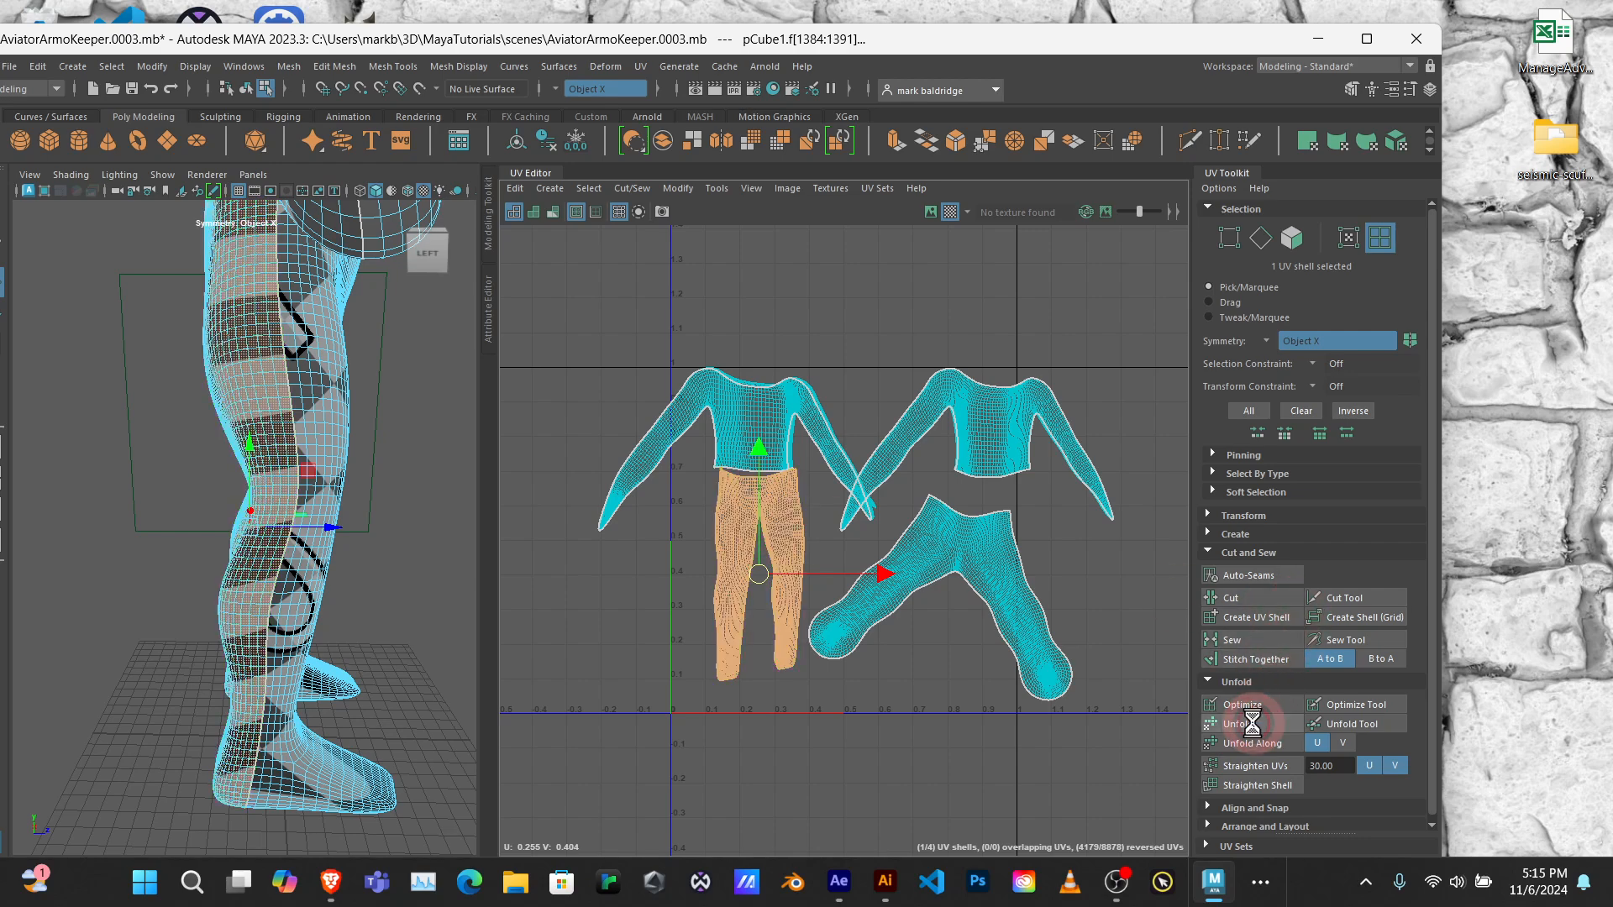
Step: Unfold the front and back upper-body UV shells and nudge the back one slightly sideways
click(762, 426)
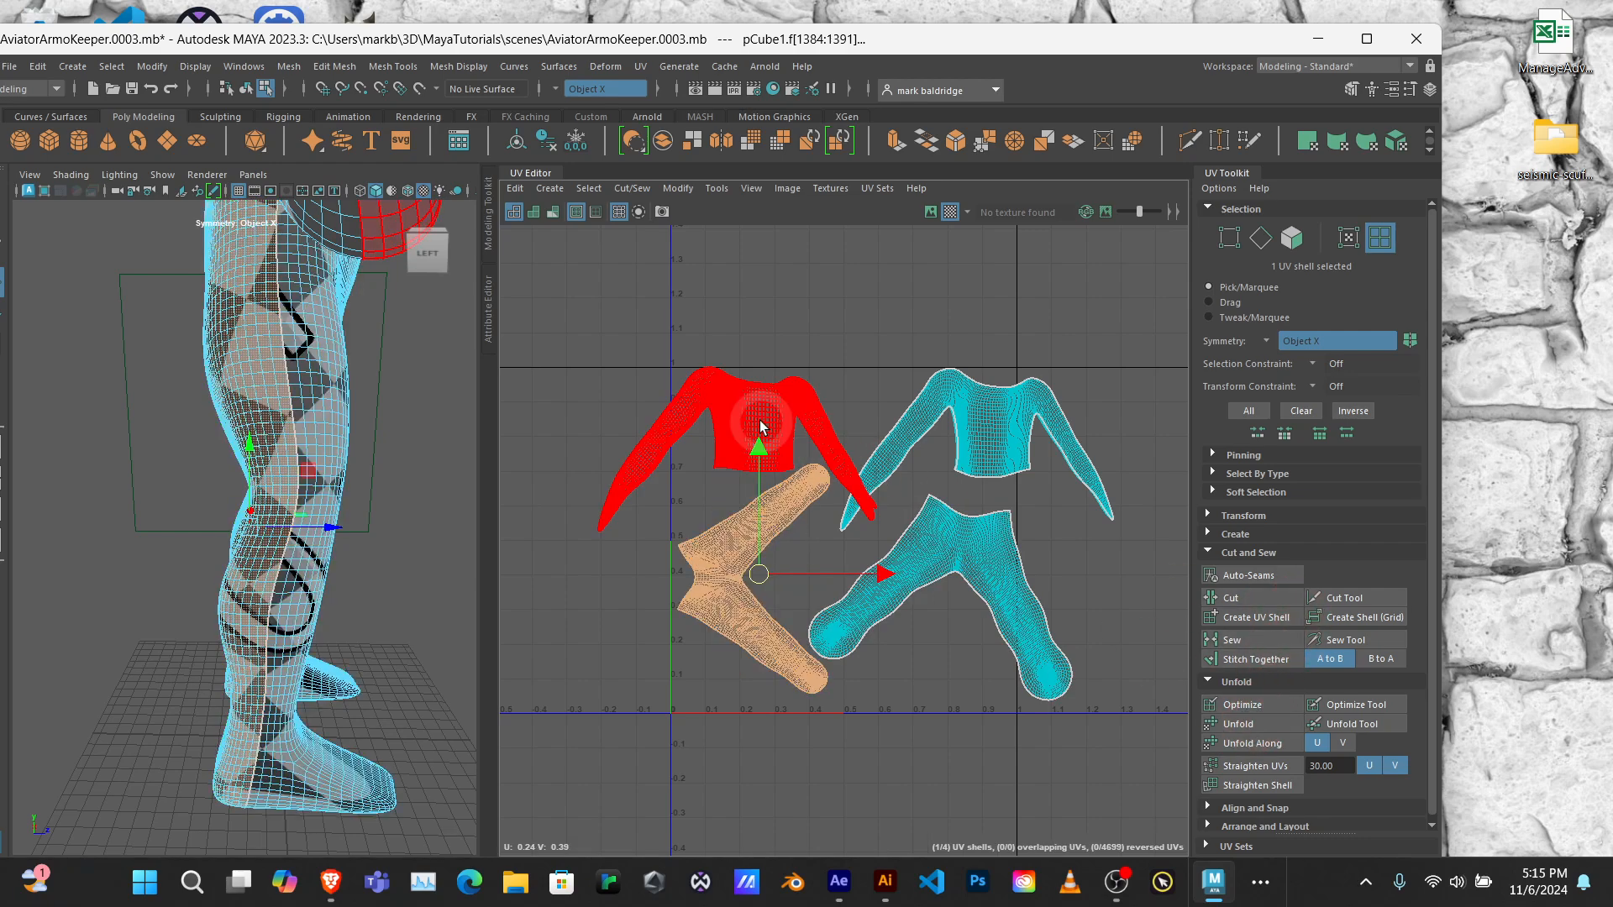
click(1268, 724)
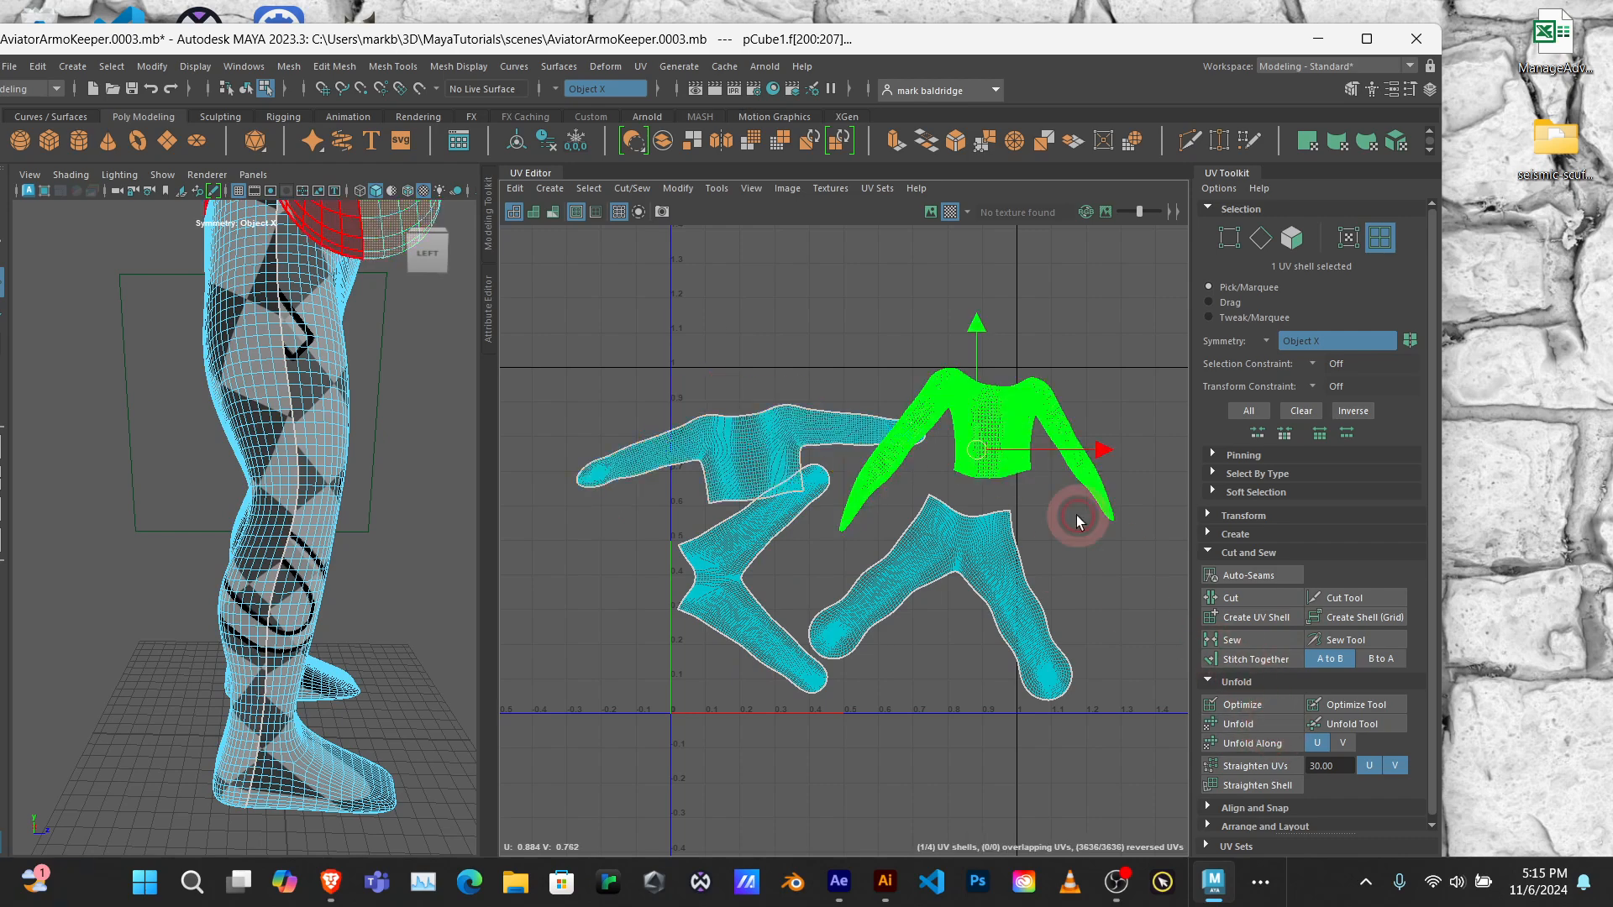
click(1273, 722)
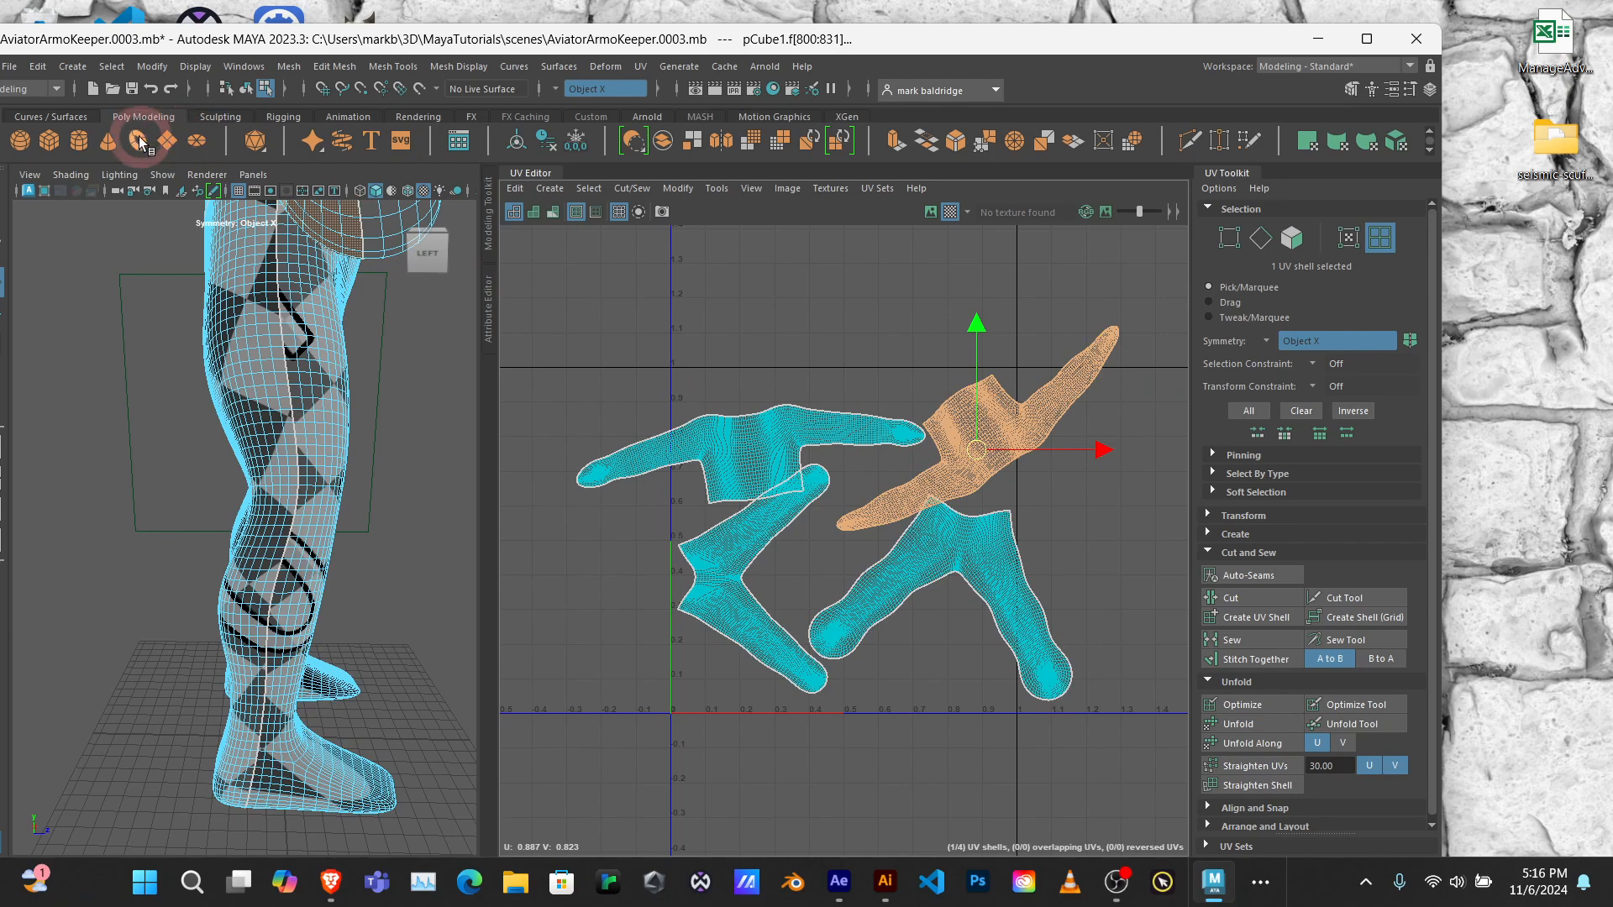
drag(1108, 451, 1100, 452)
Step: Move the unfolded front upper-body shell up off the leg shell and sideways into the main UV tile
click(733, 431)
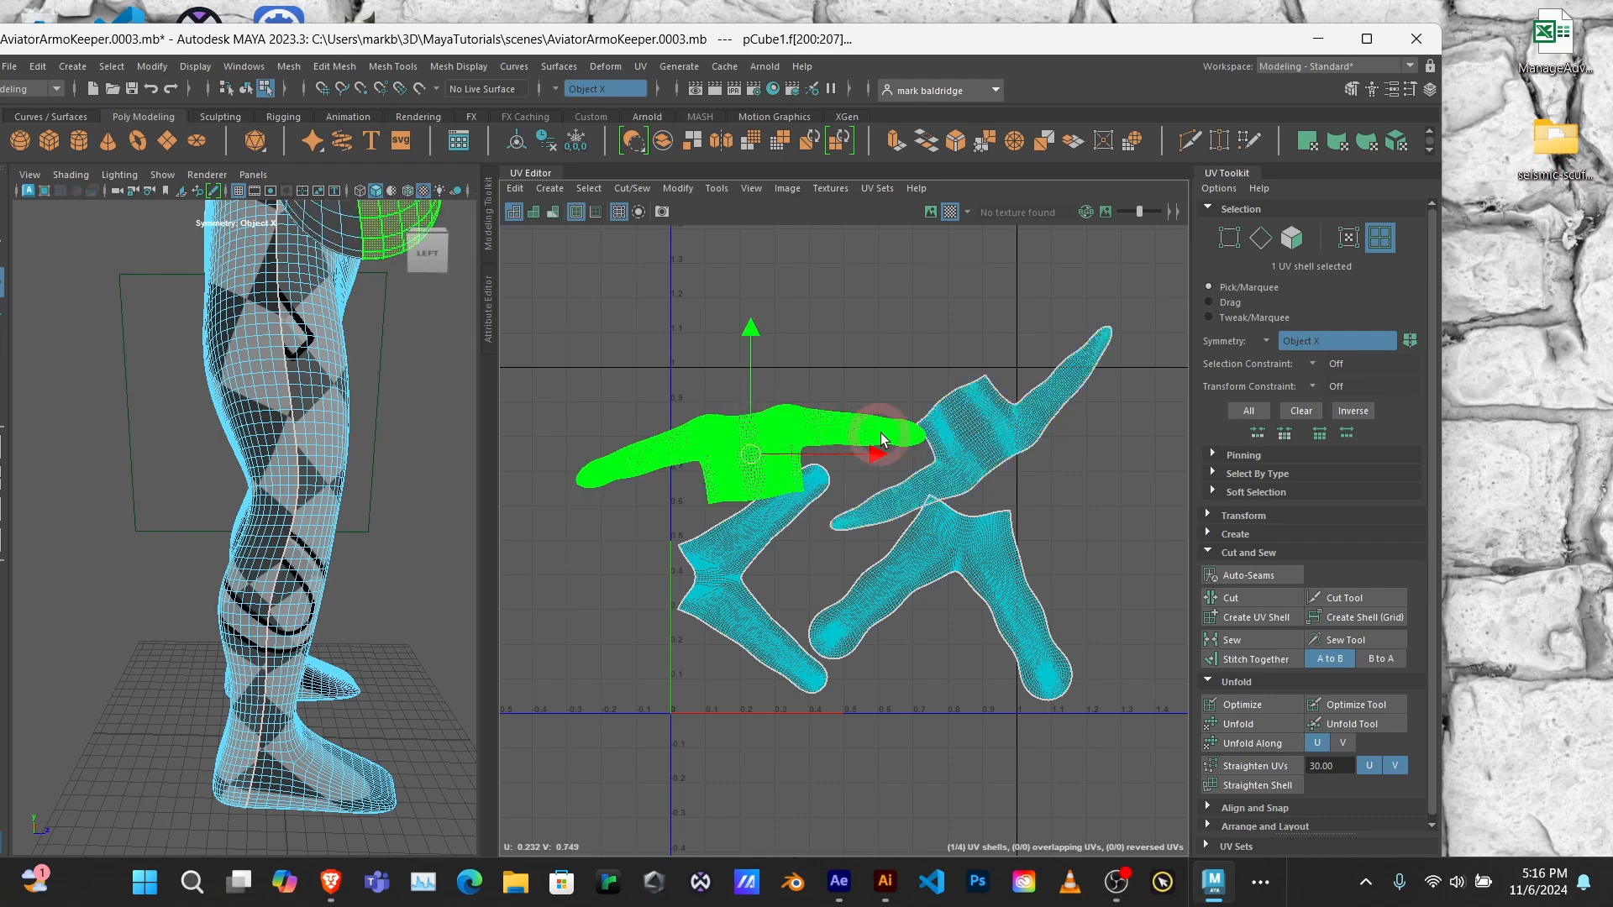
scroll(827, 492, up, 5)
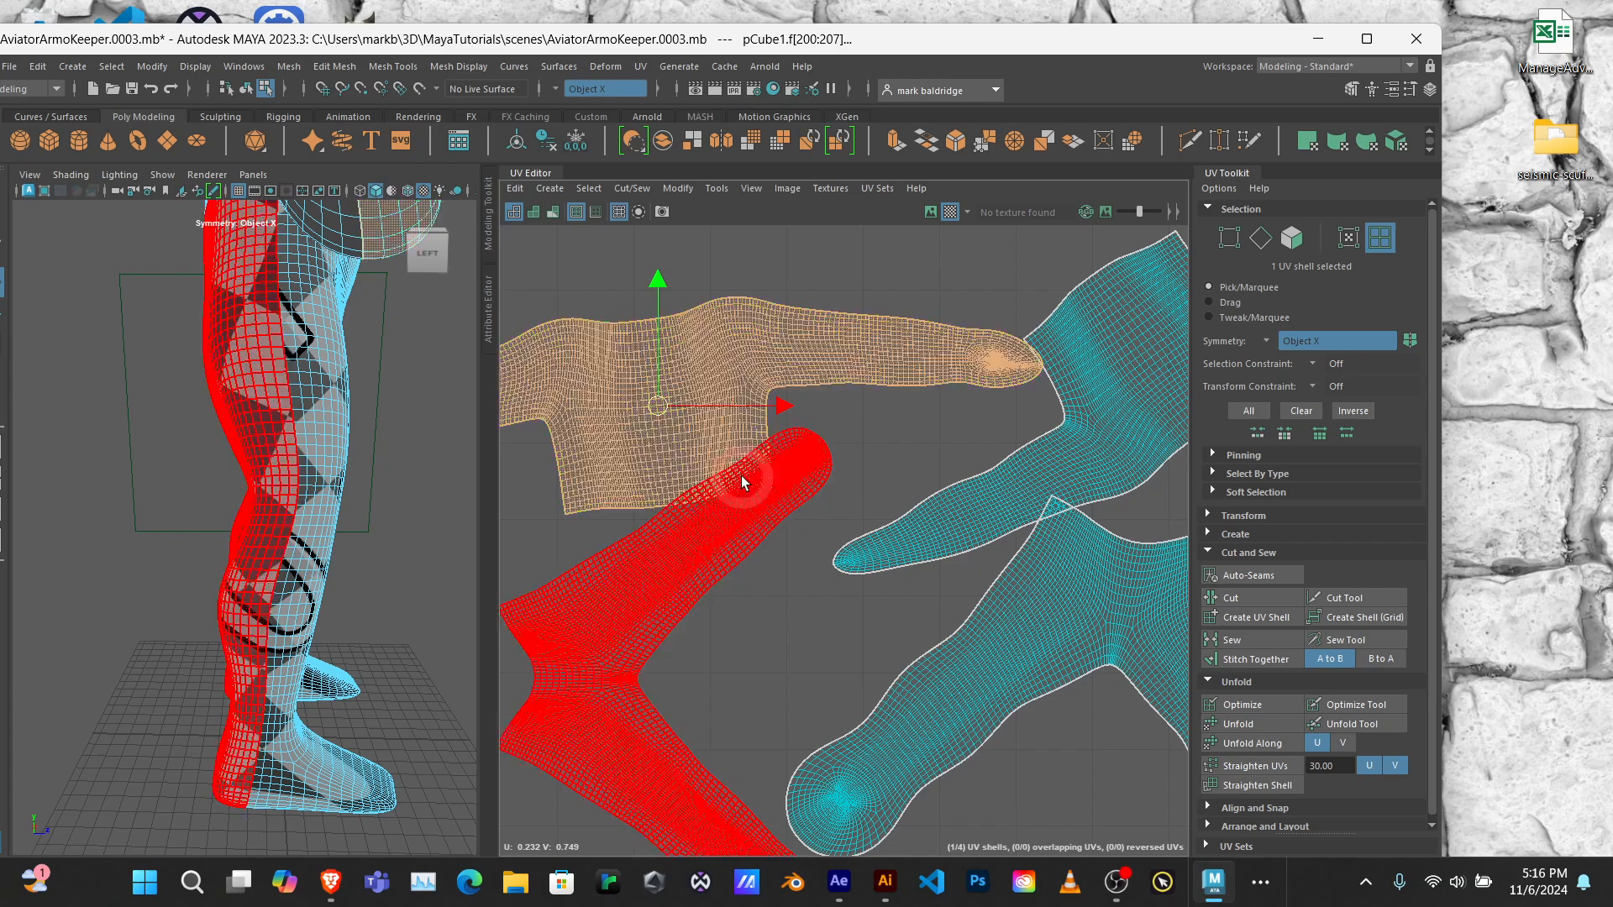
scroll(774, 369, down, 2)
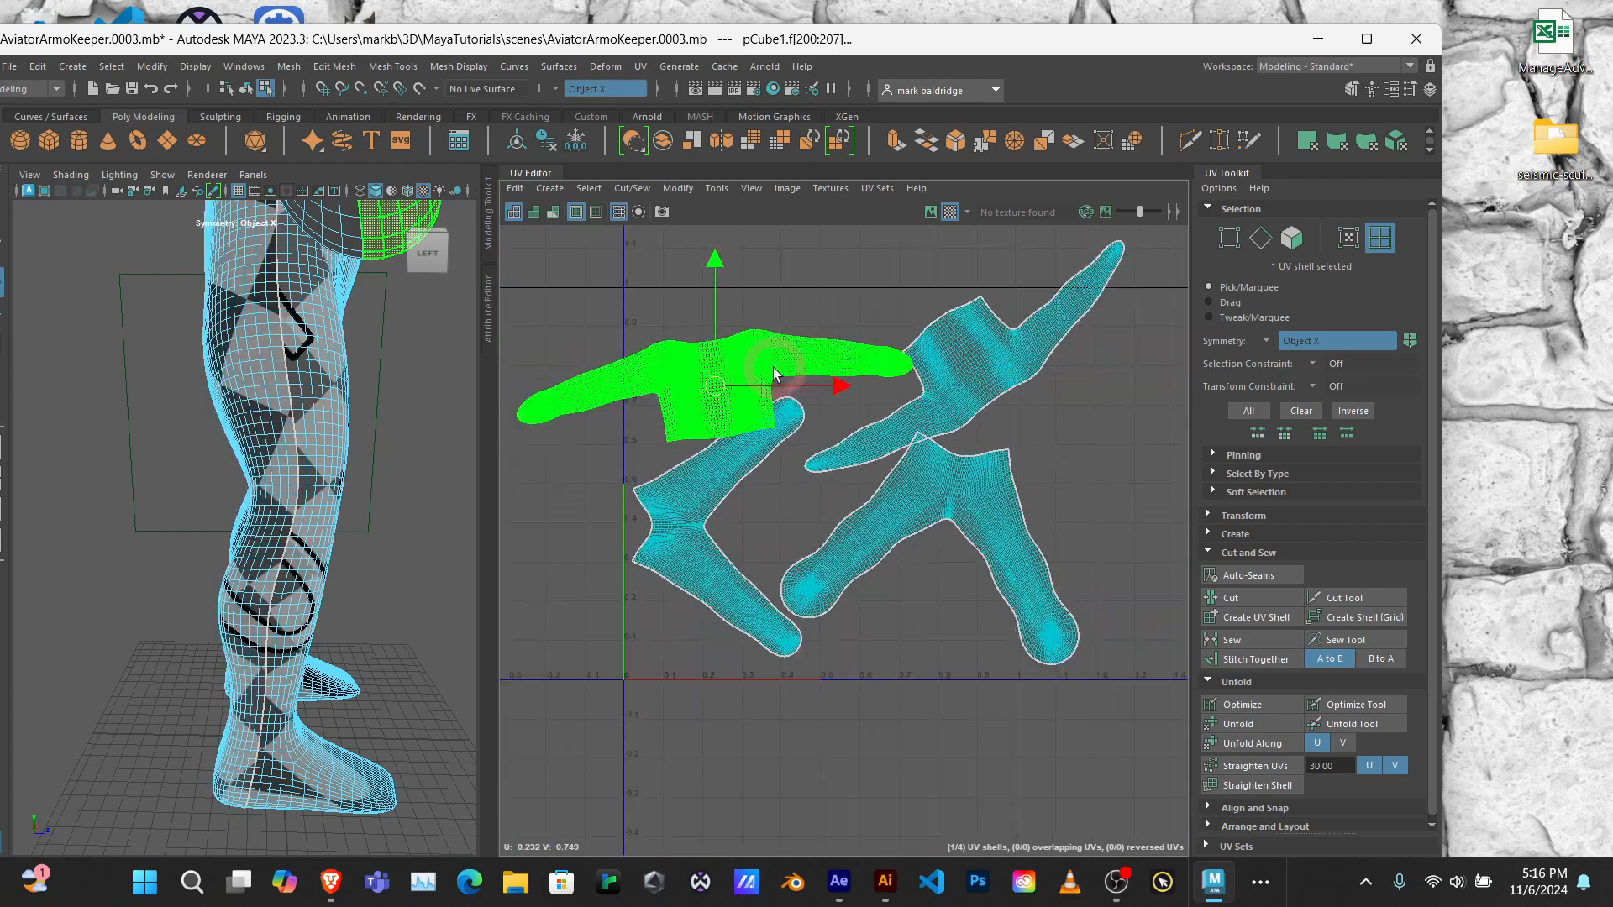
scroll(774, 369, down, 2)
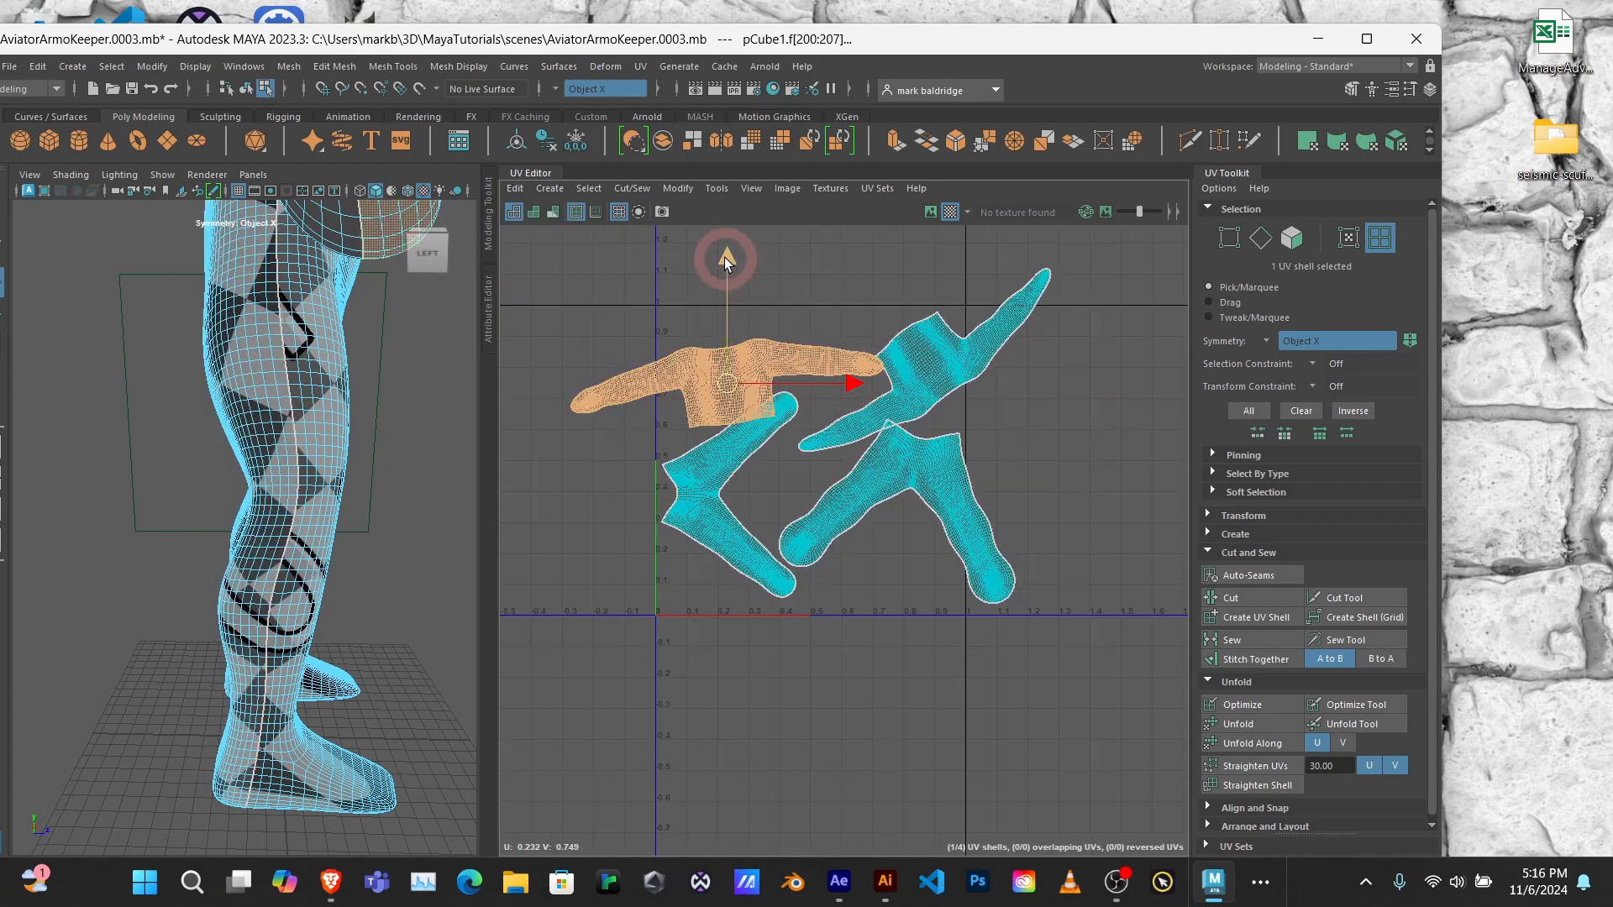
drag(727, 262, 725, 226)
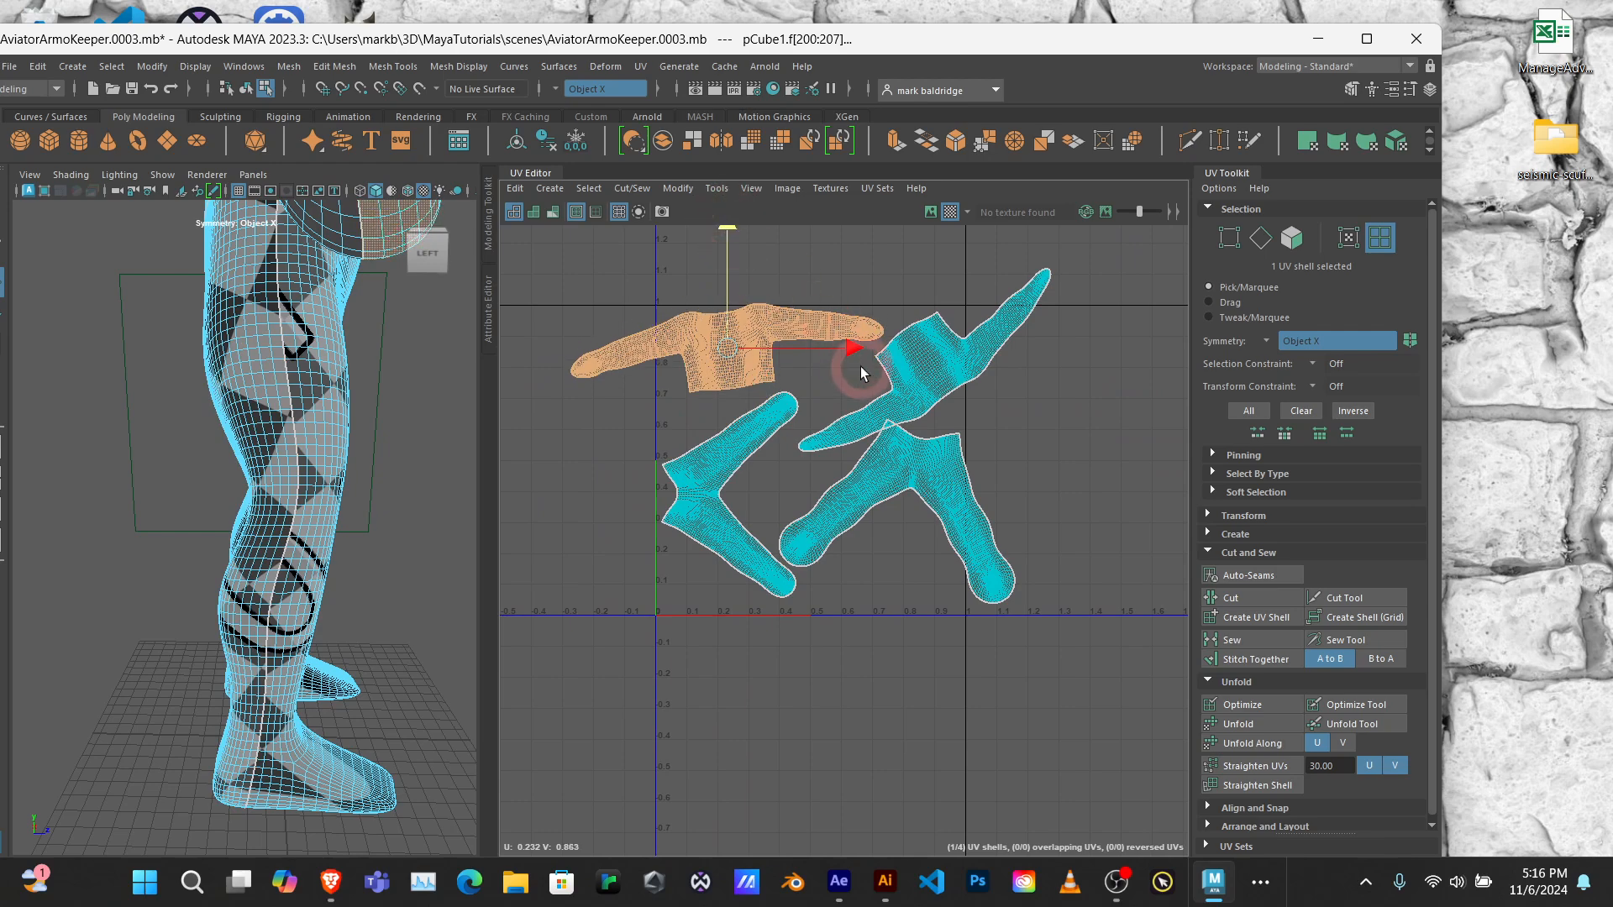
drag(855, 351, 945, 353)
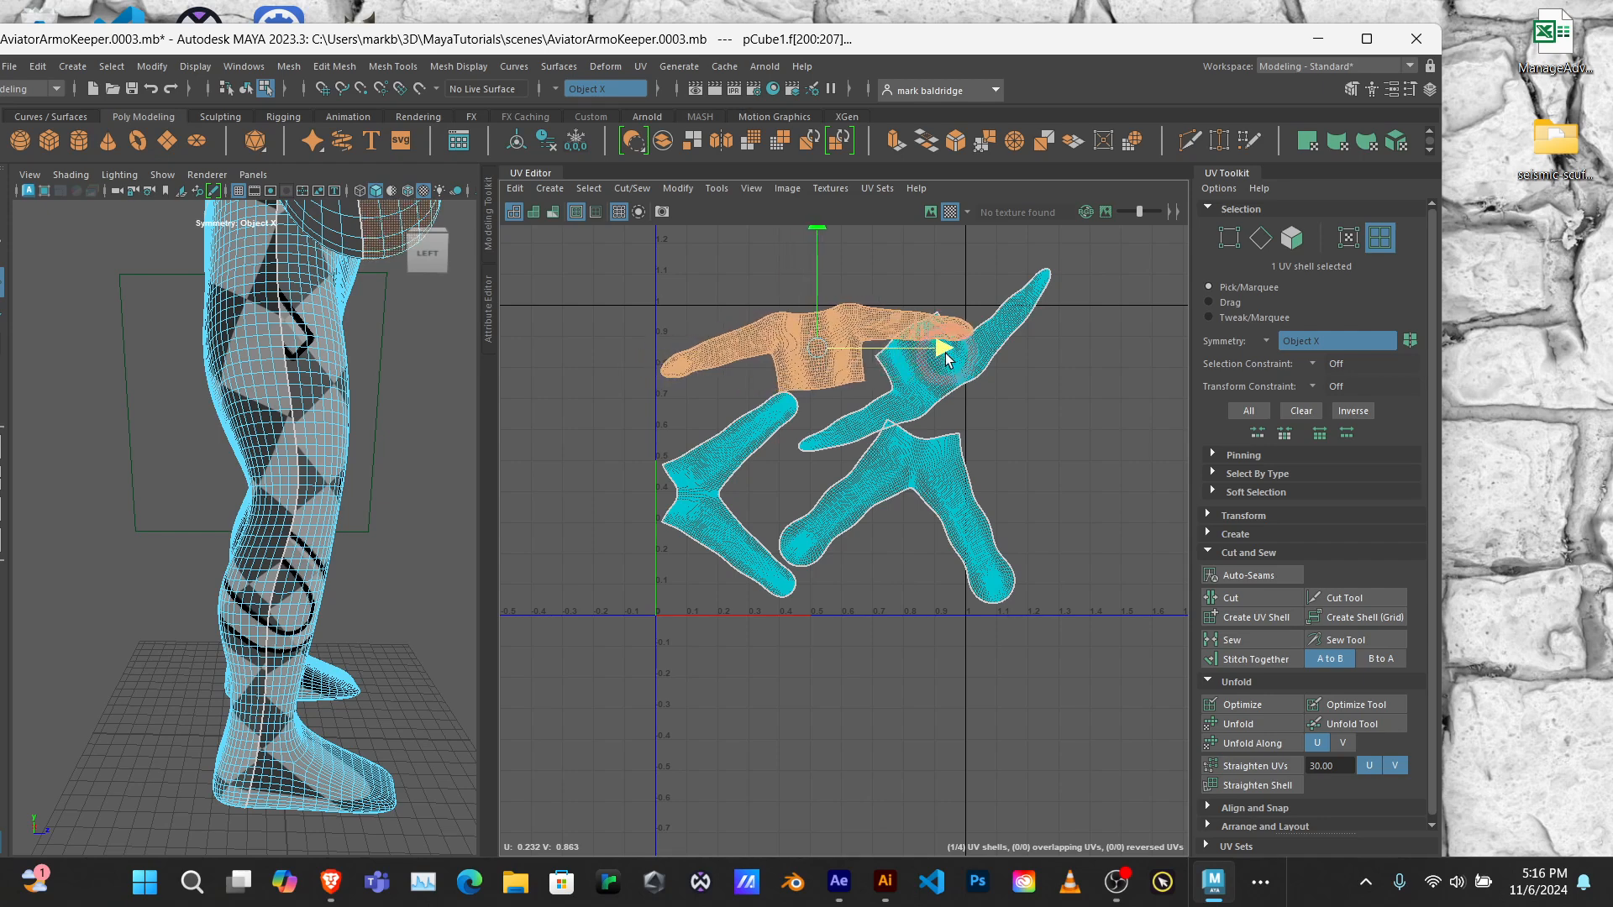
Step: Lower the back upper-body shell, rotated so its arms lie nearly level, and tuck its torso beneath the front upper-body shell's arm
click(819, 226)
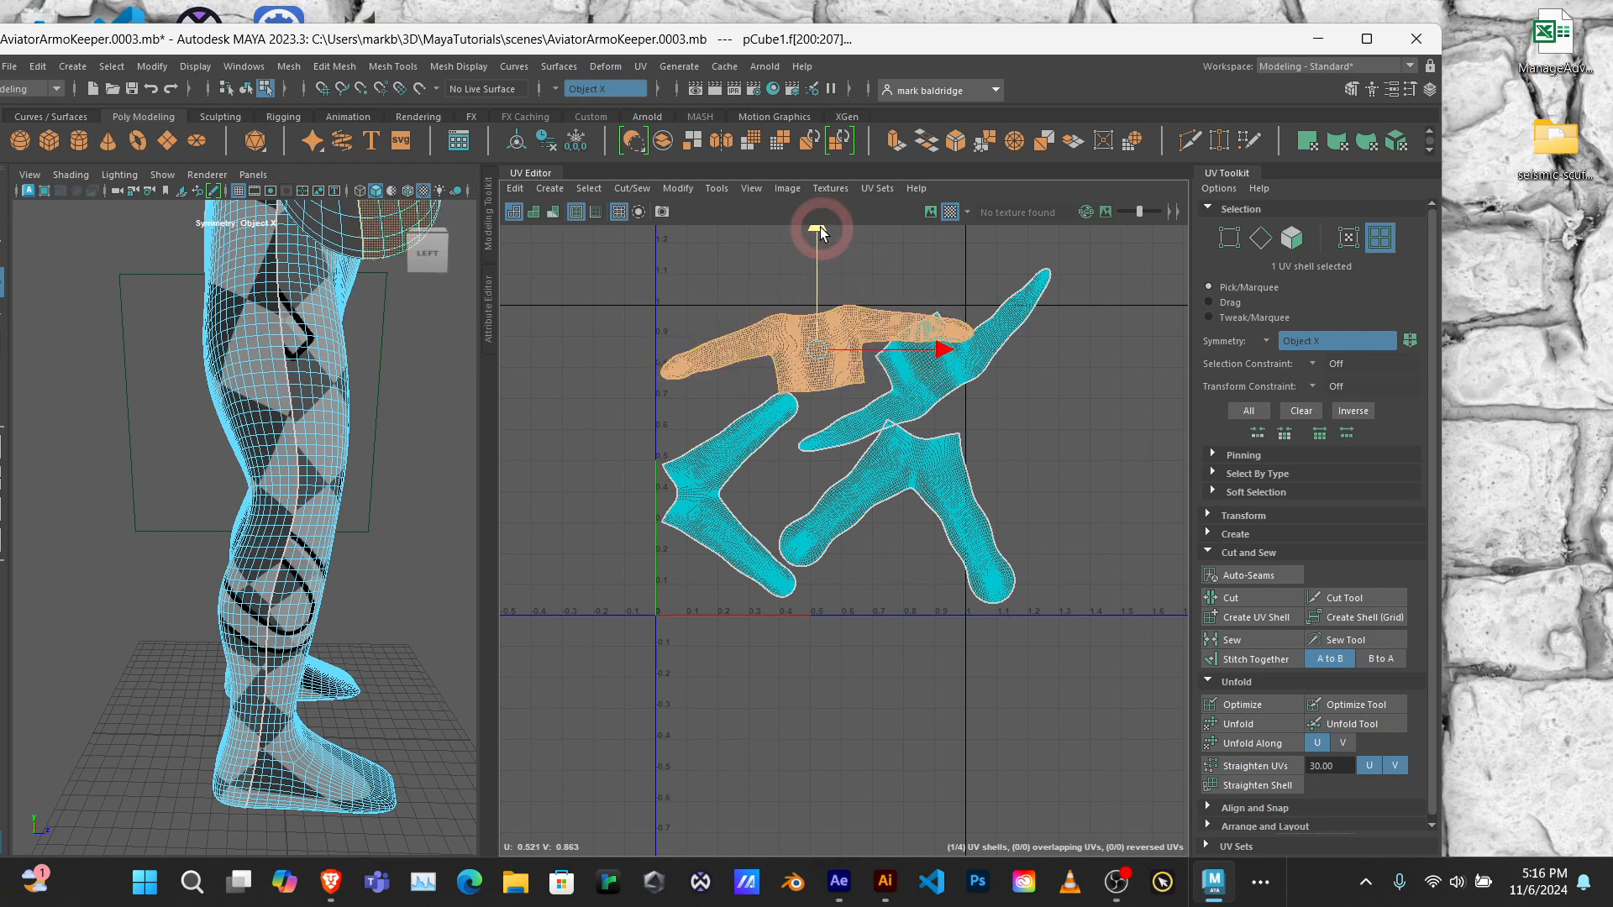
click(958, 381)
drag(918, 241, 924, 271)
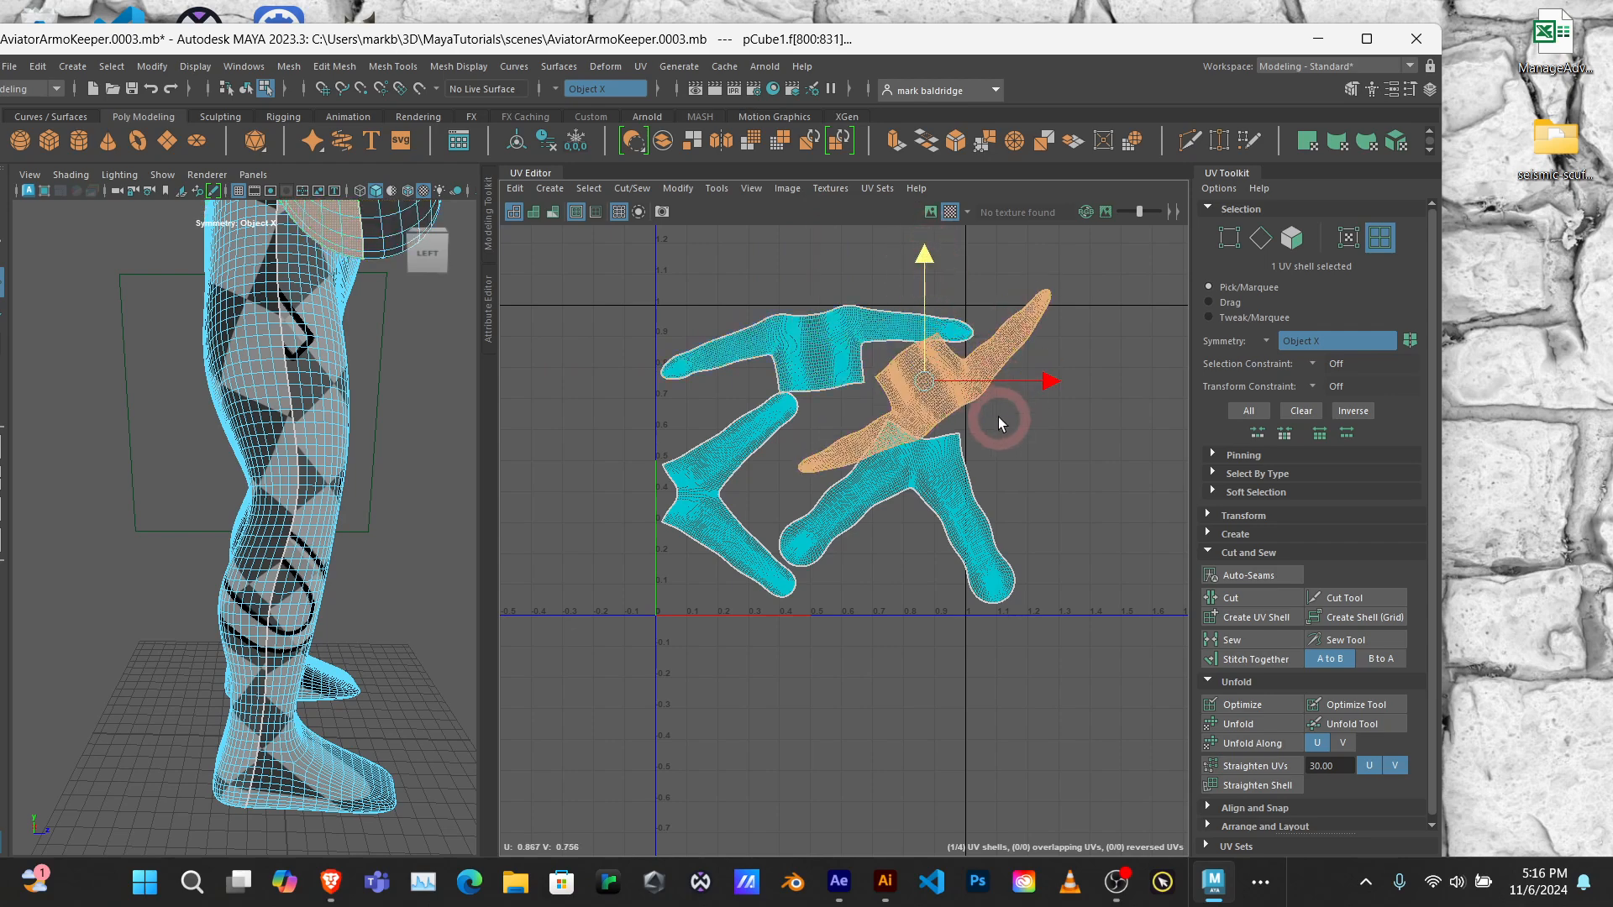
key(e)
mouse_move(1008, 443)
mouse_down()
mouse_move(1040, 378)
mouse_move(1035, 415)
mouse_move(1012, 427)
mouse_up()
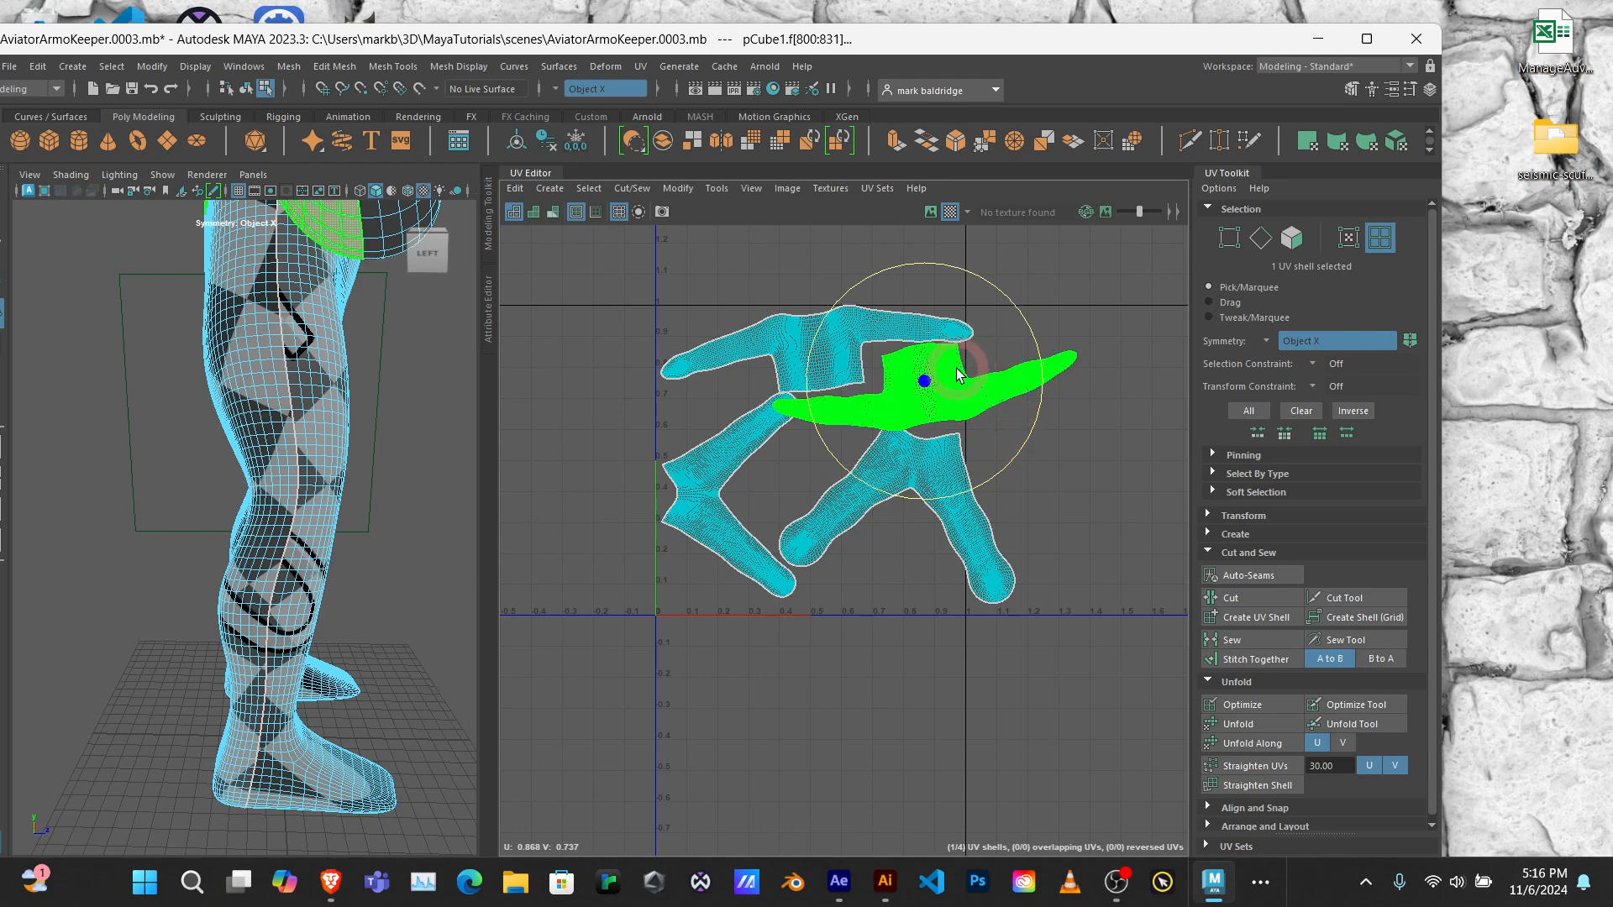
click(933, 384)
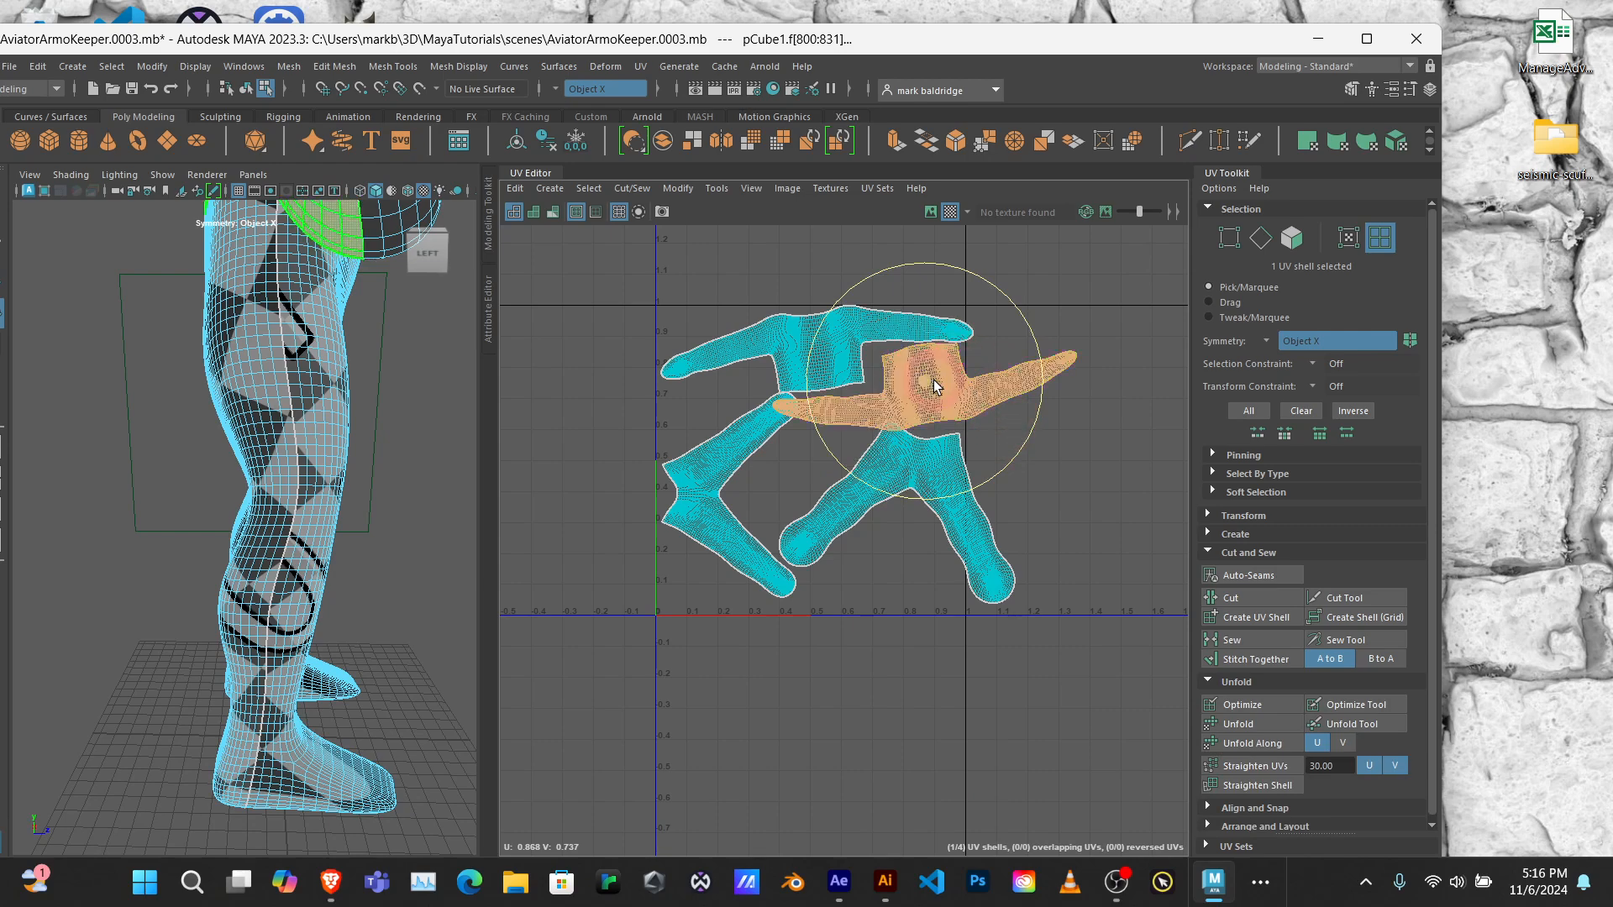
key(w)
drag(1049, 381, 1030, 384)
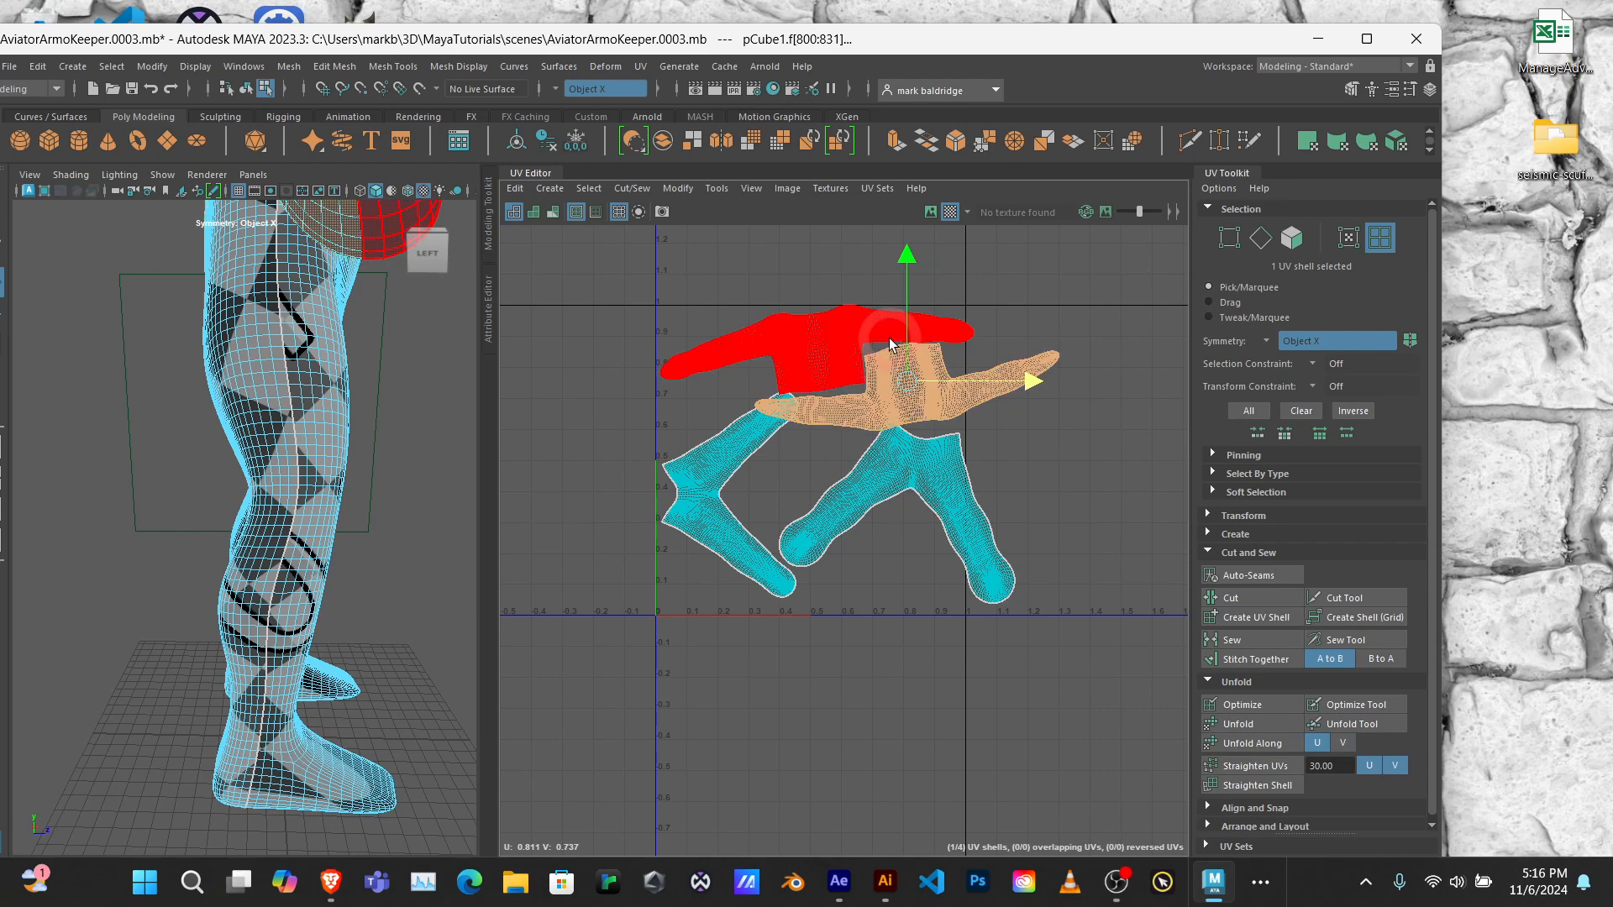
Step: Rotate the front-leg shell clockwise until one leg lies nearly level, and nudge it up close beneath the back upper-body shell
click(731, 472)
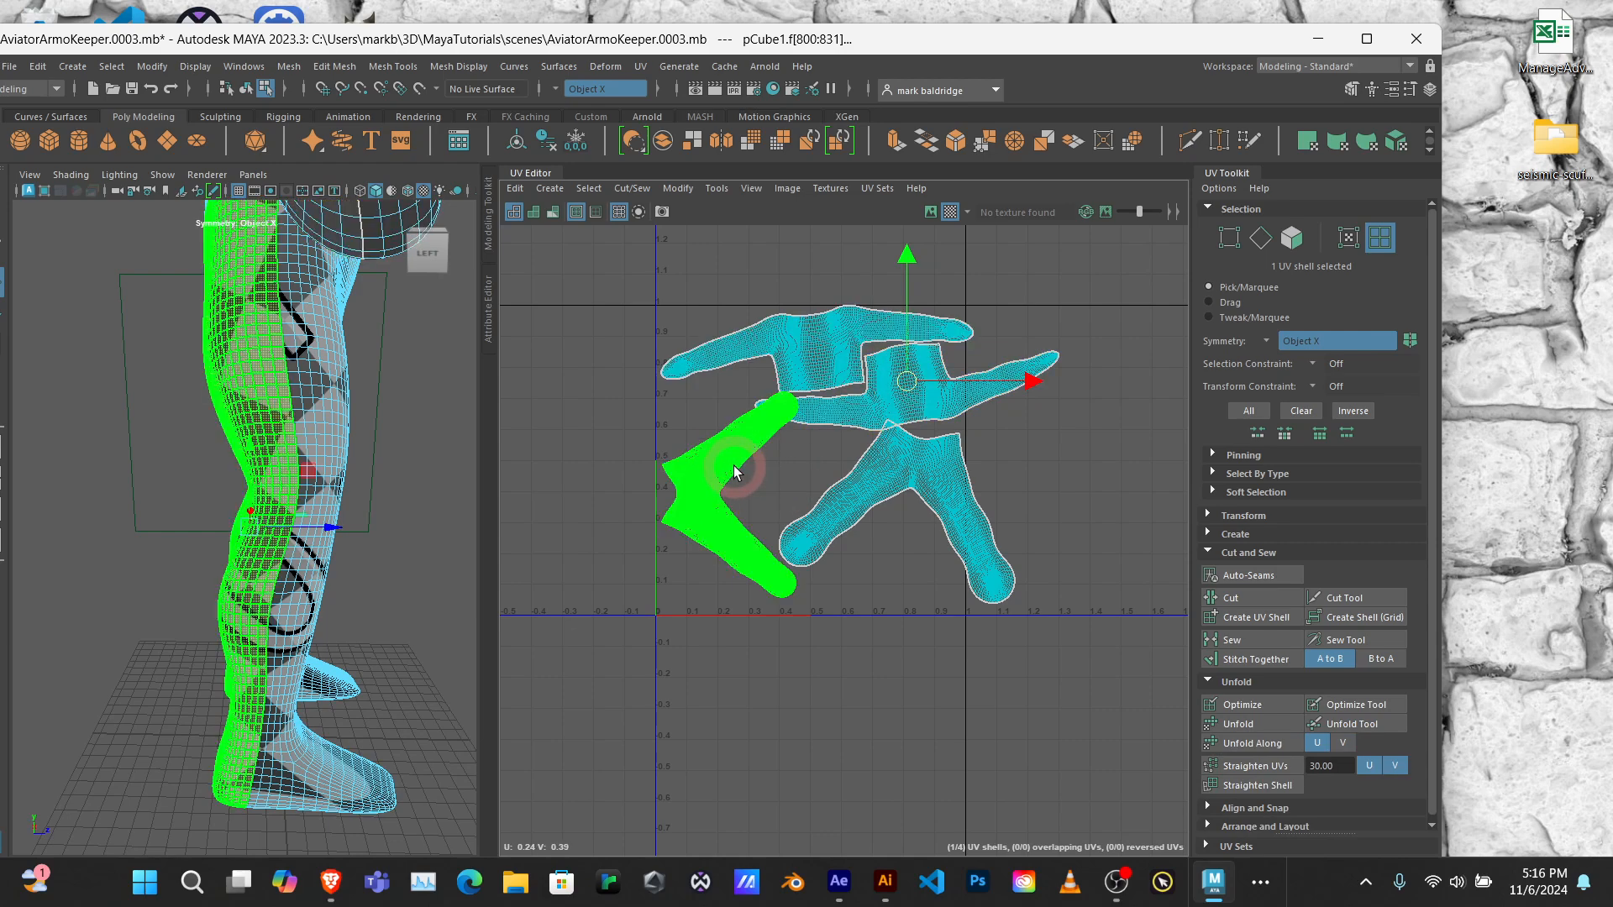
click(958, 505)
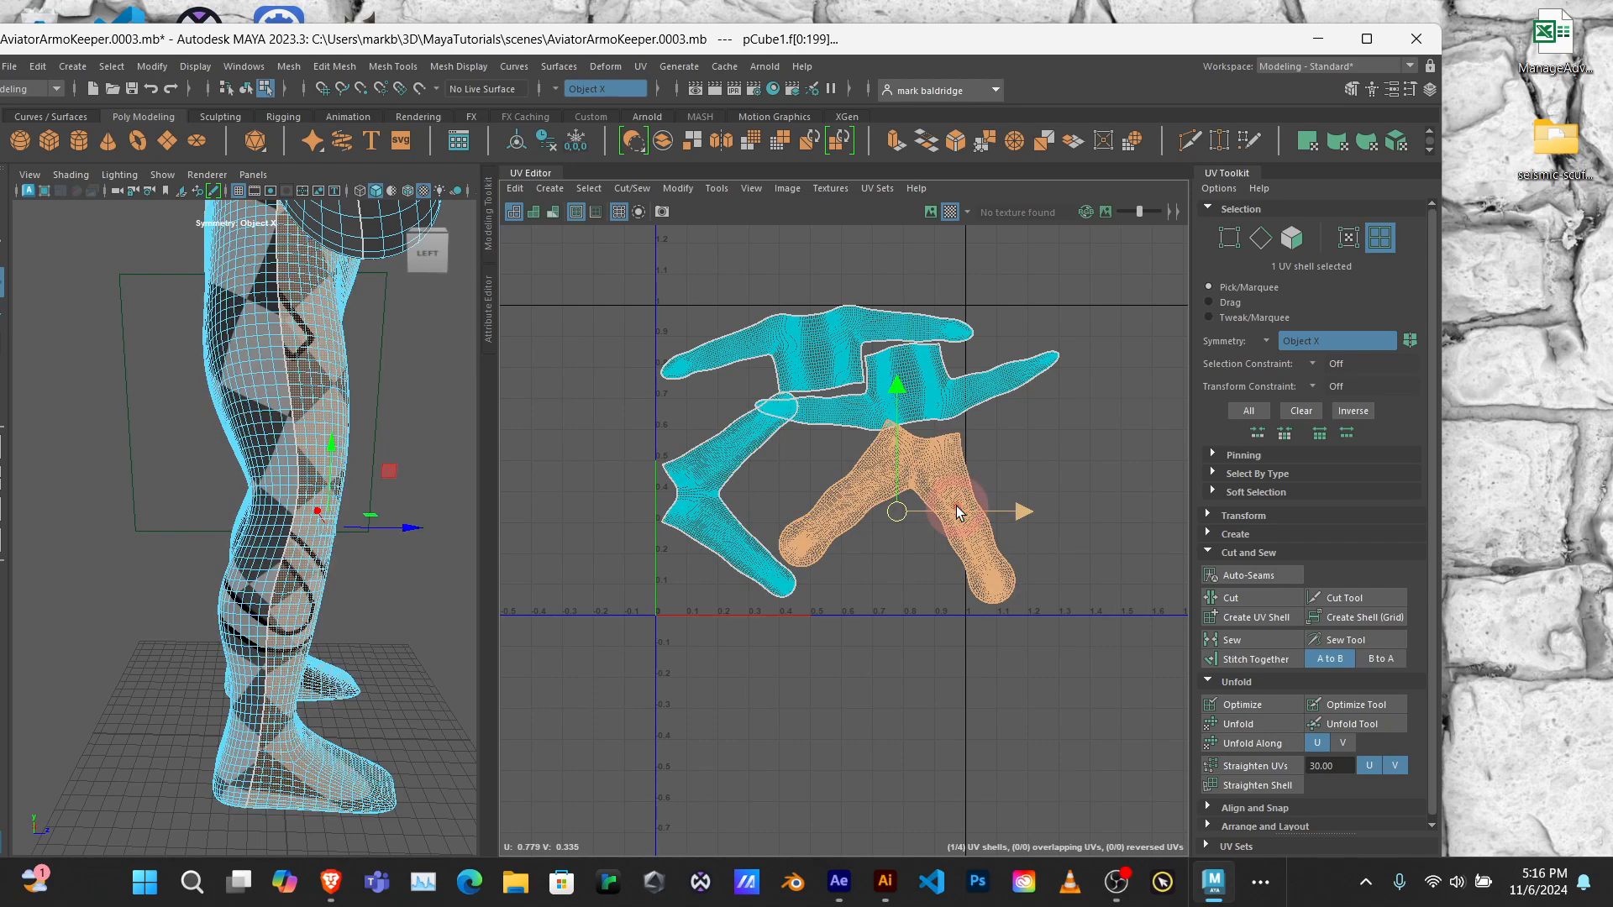
key(e)
mouse_move(967, 513)
mouse_down()
mouse_move(1011, 467)
mouse_move(986, 540)
mouse_move(964, 545)
mouse_up()
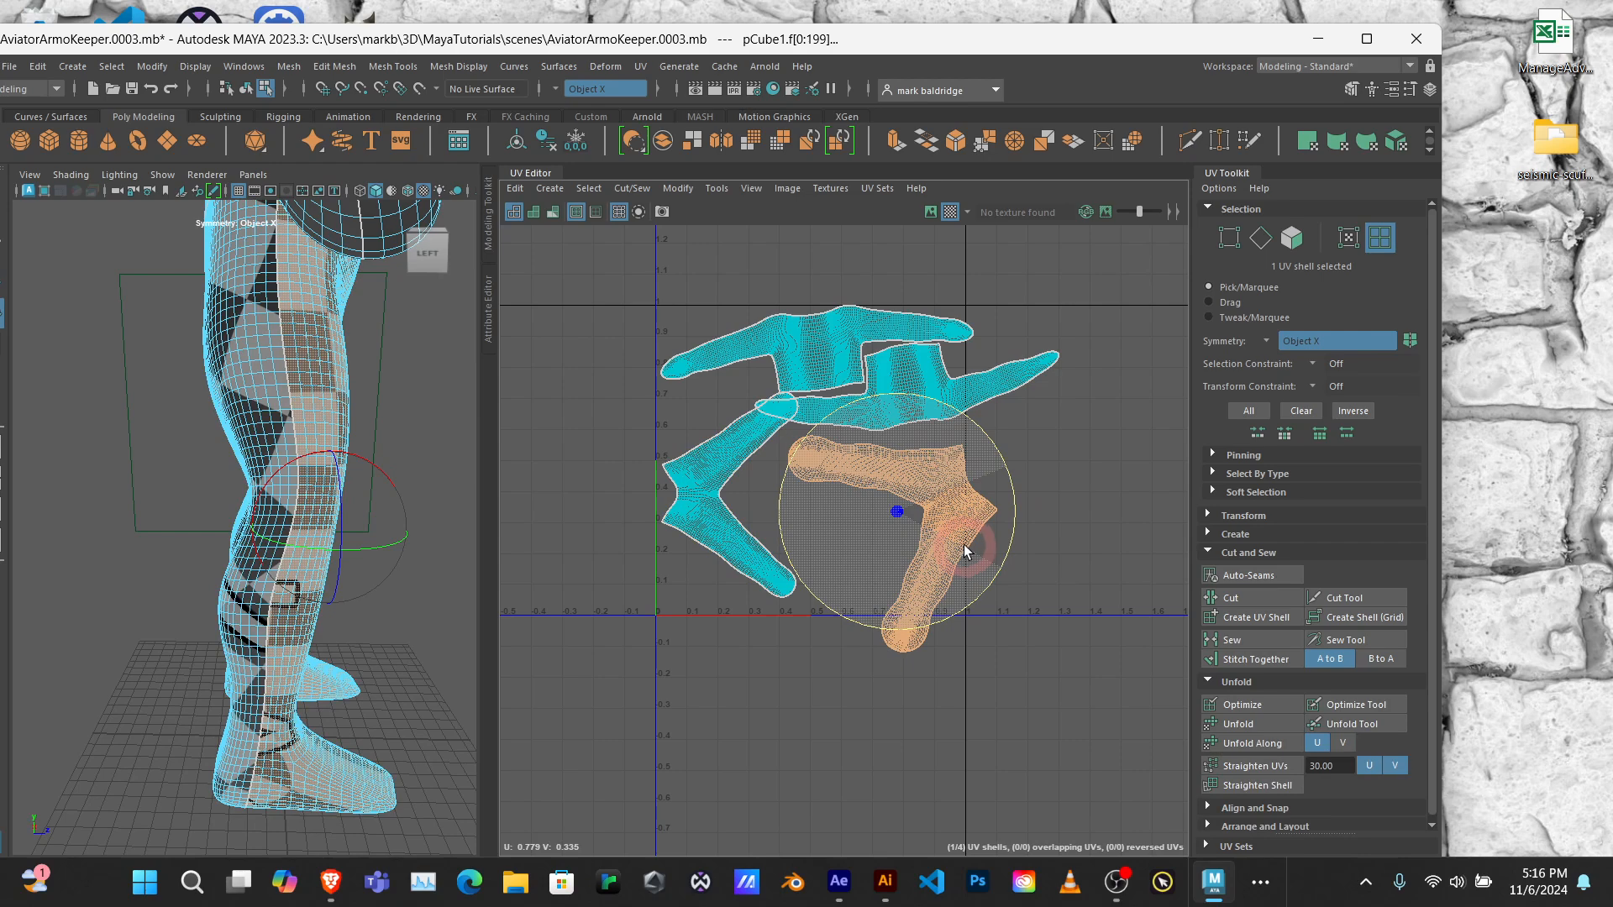
click(939, 527)
key(w)
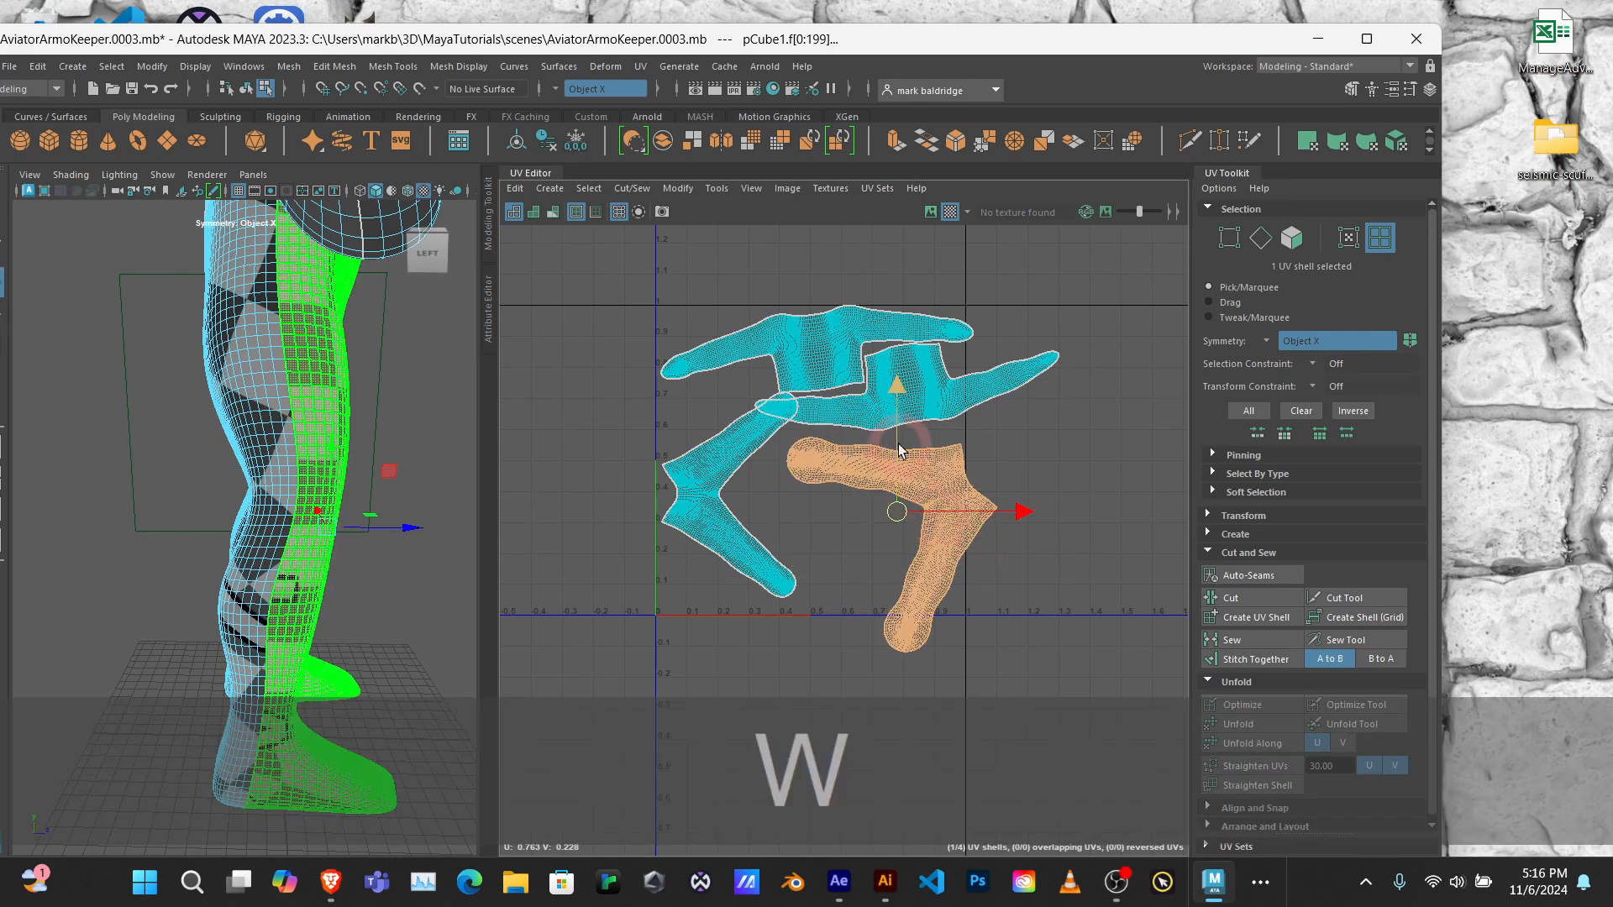
drag(899, 451, 898, 440)
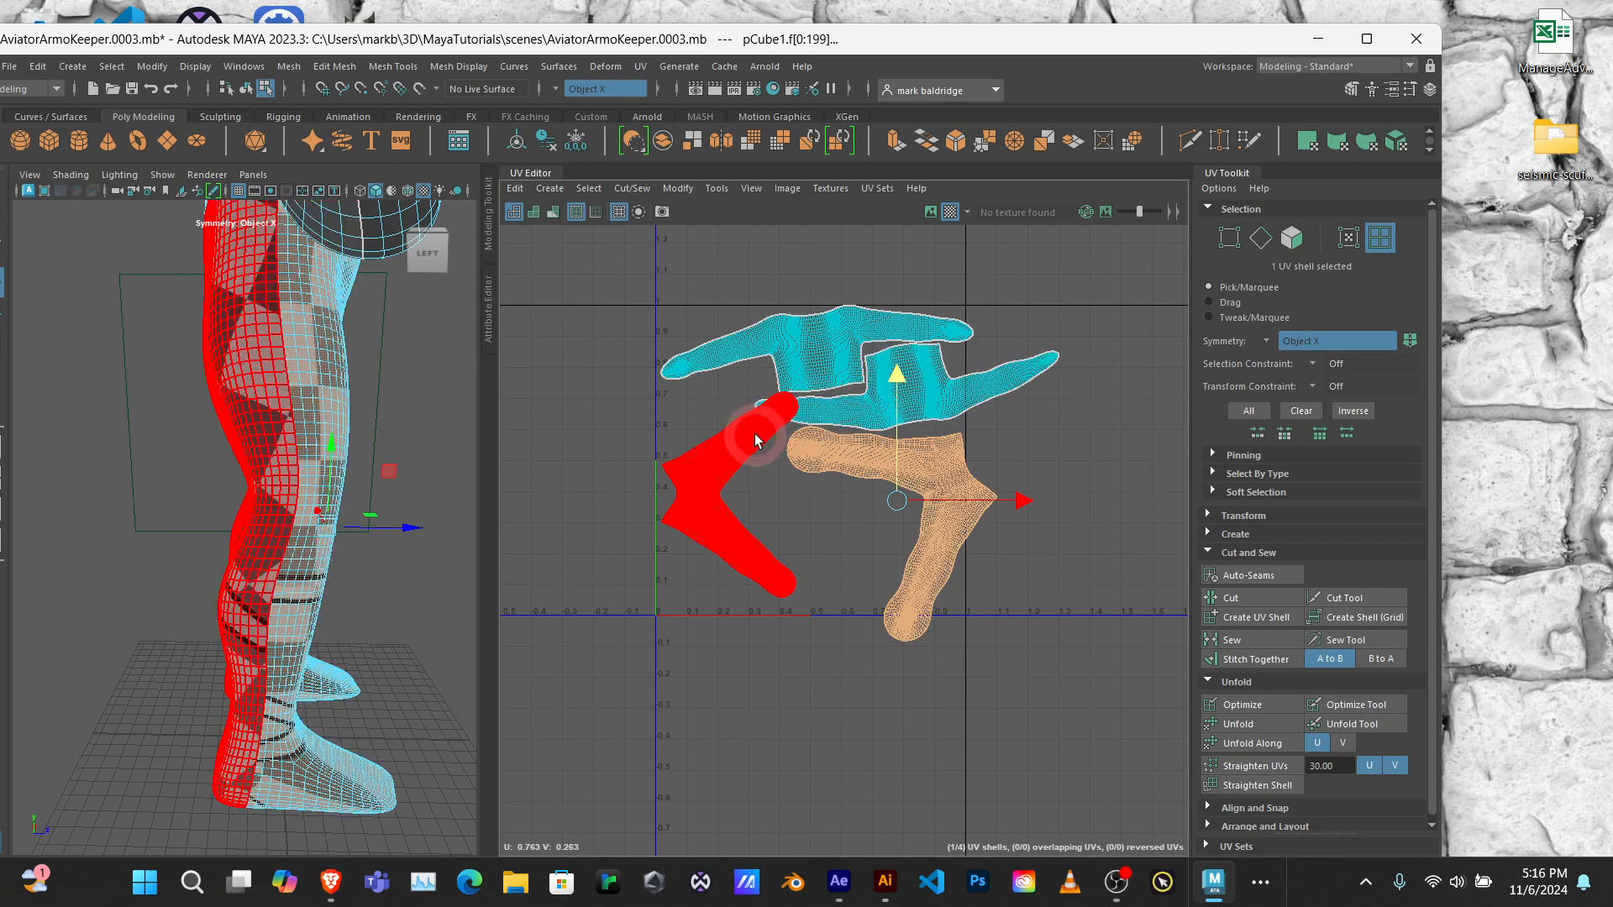
Step: Select both upper-body shells and rotate them together slightly clockwise
click(839, 348)
key(w)
shift+click(938, 392)
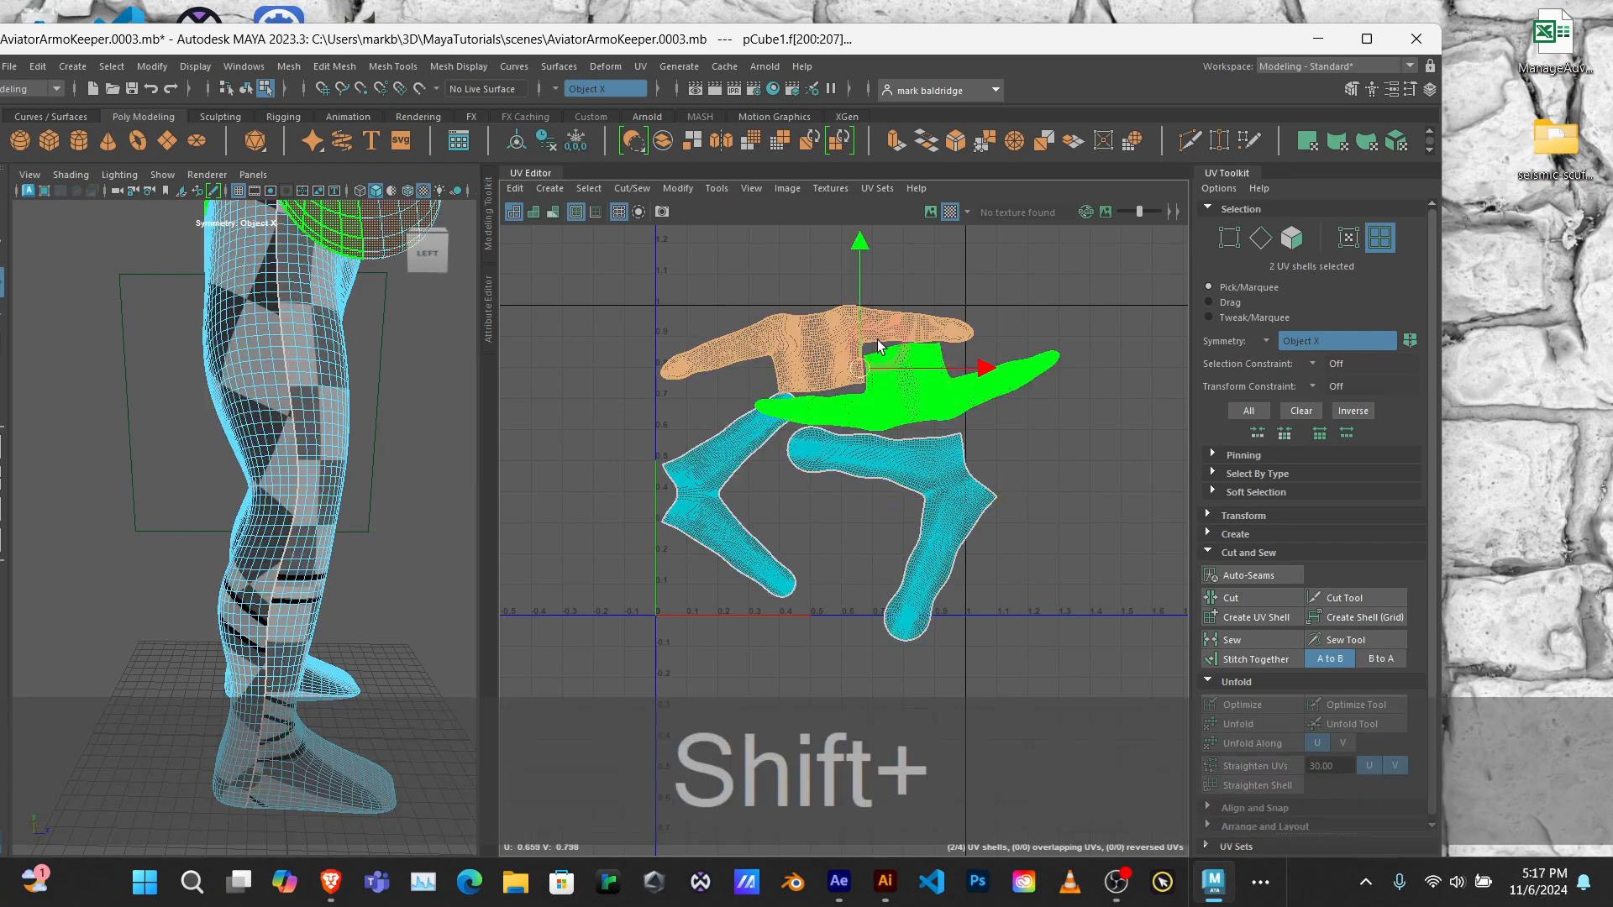
key(r)
key(e)
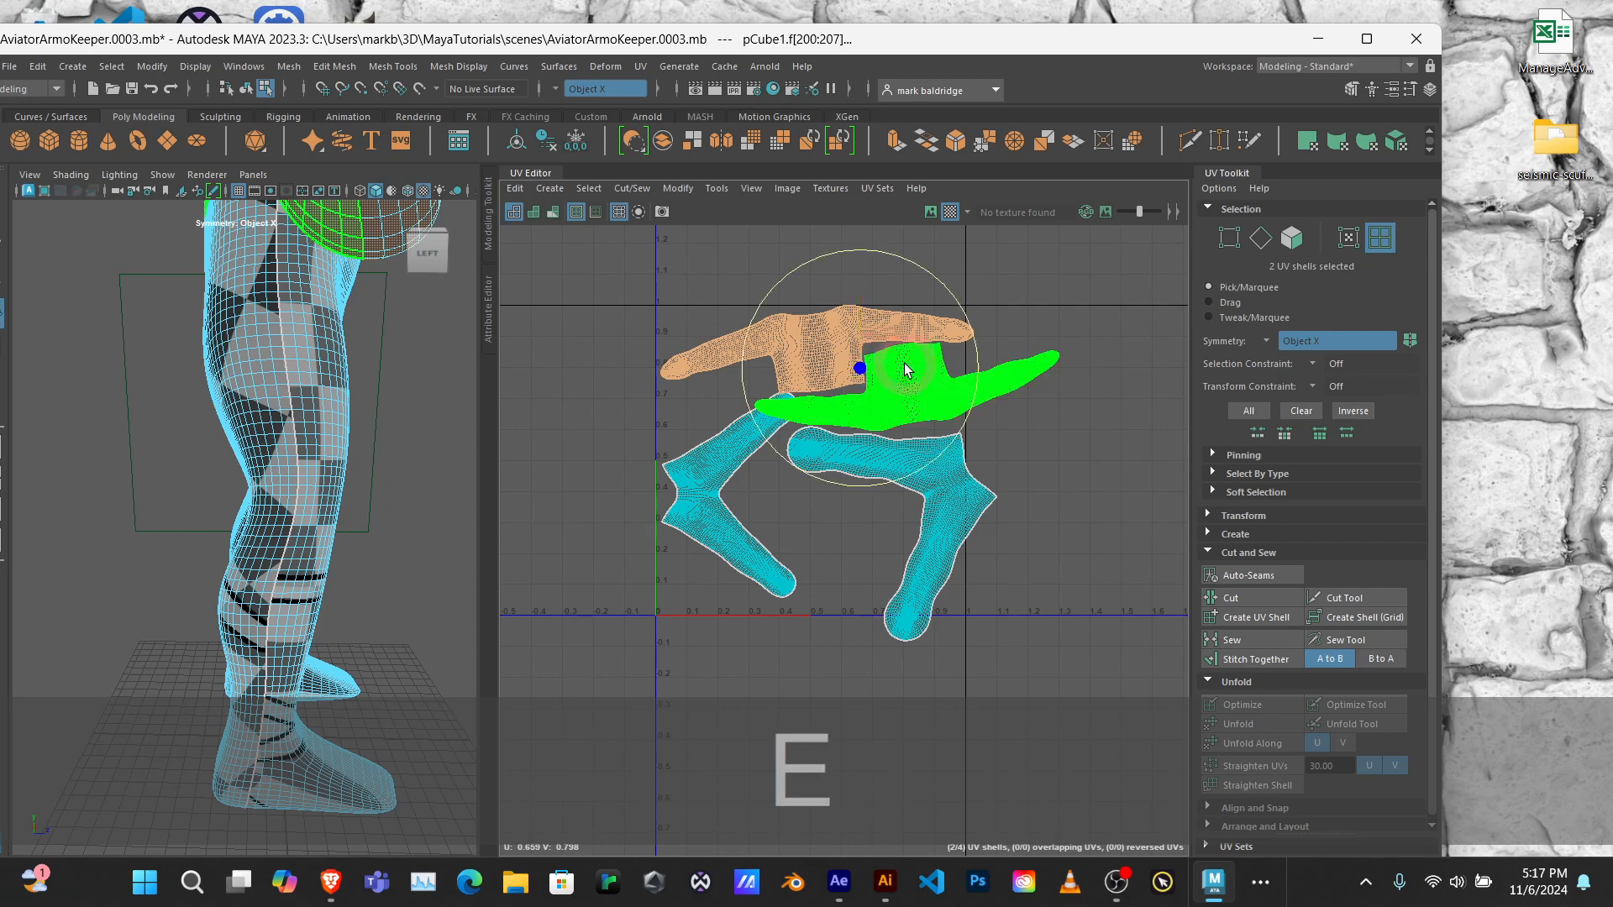
drag(975, 343, 679, 386)
Step: Move the front-leg shell horizontally out of the main UV tile into negative U space to clear room
click(726, 462)
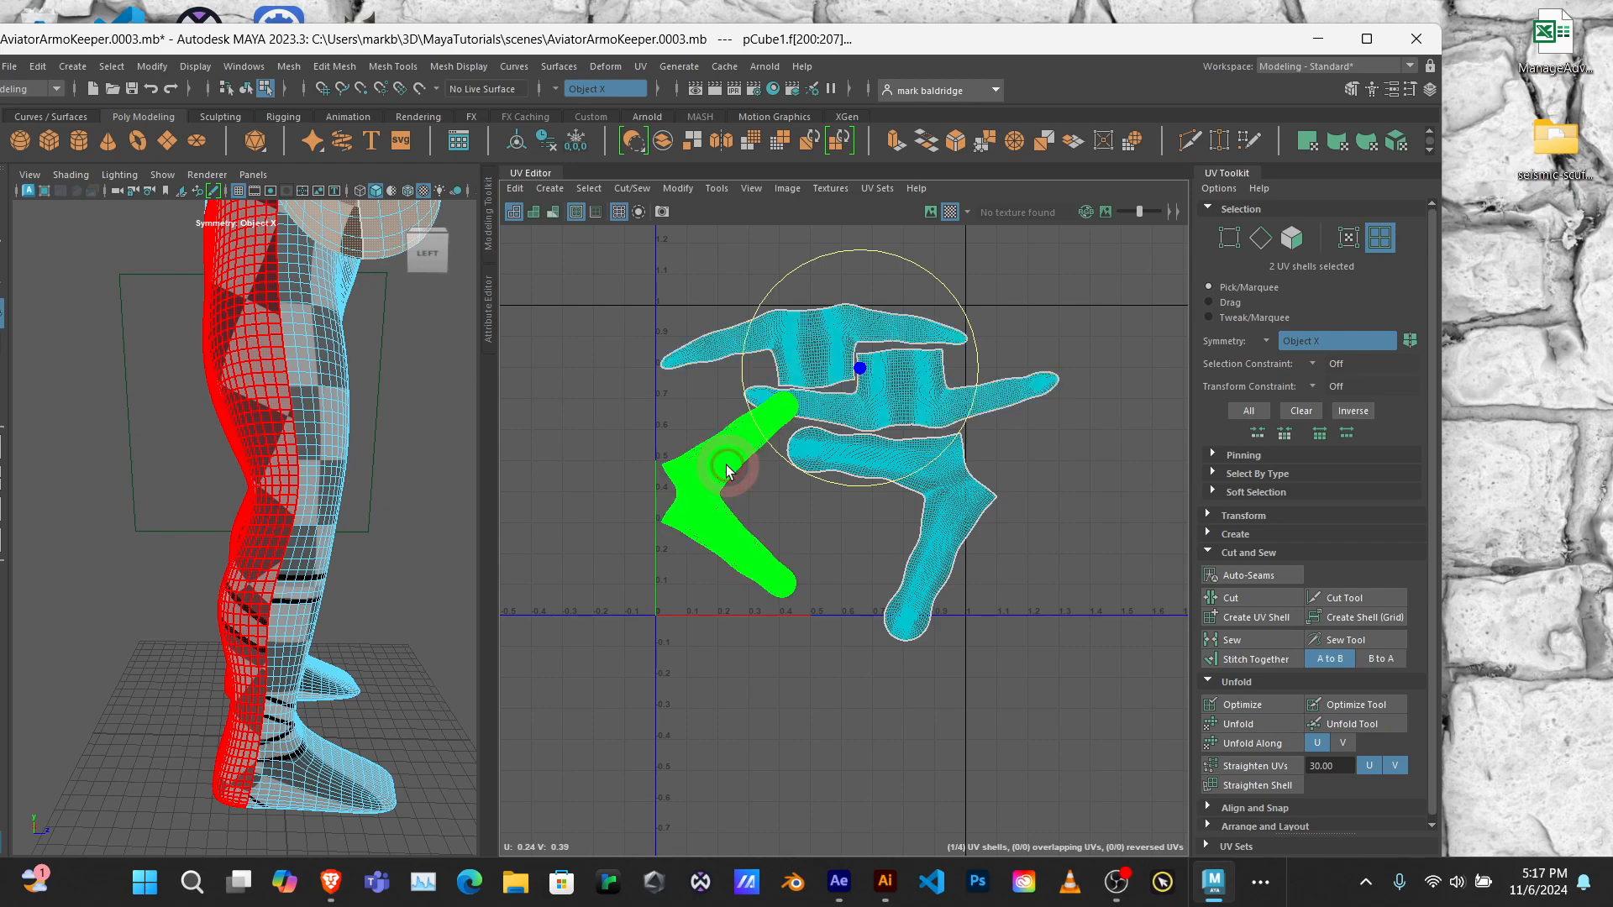
click(955, 498)
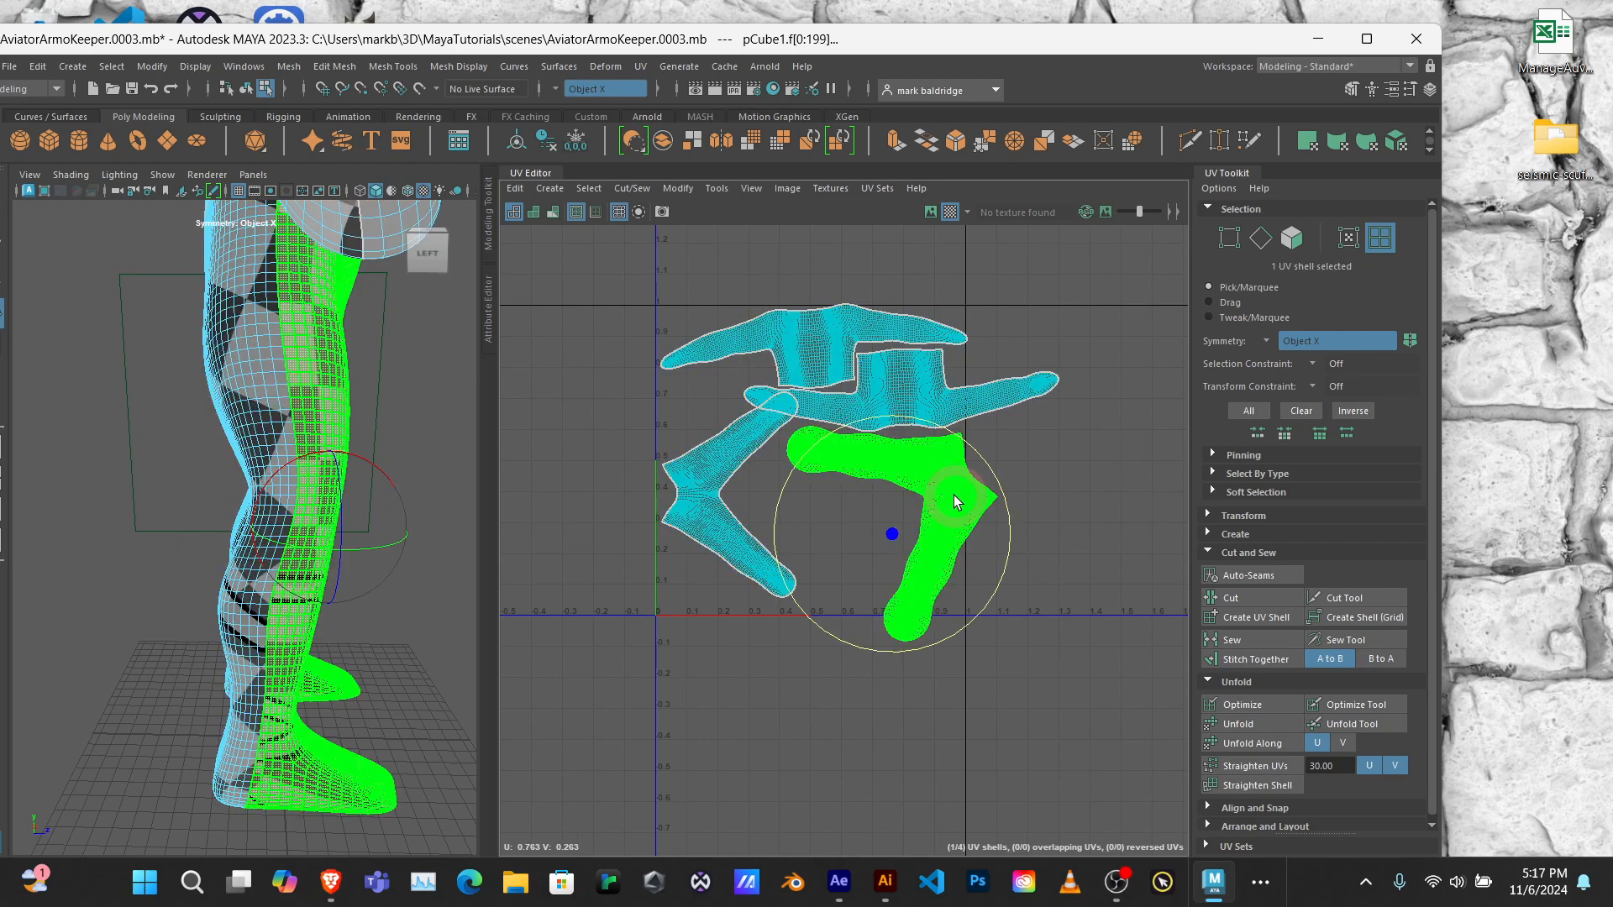
key(w)
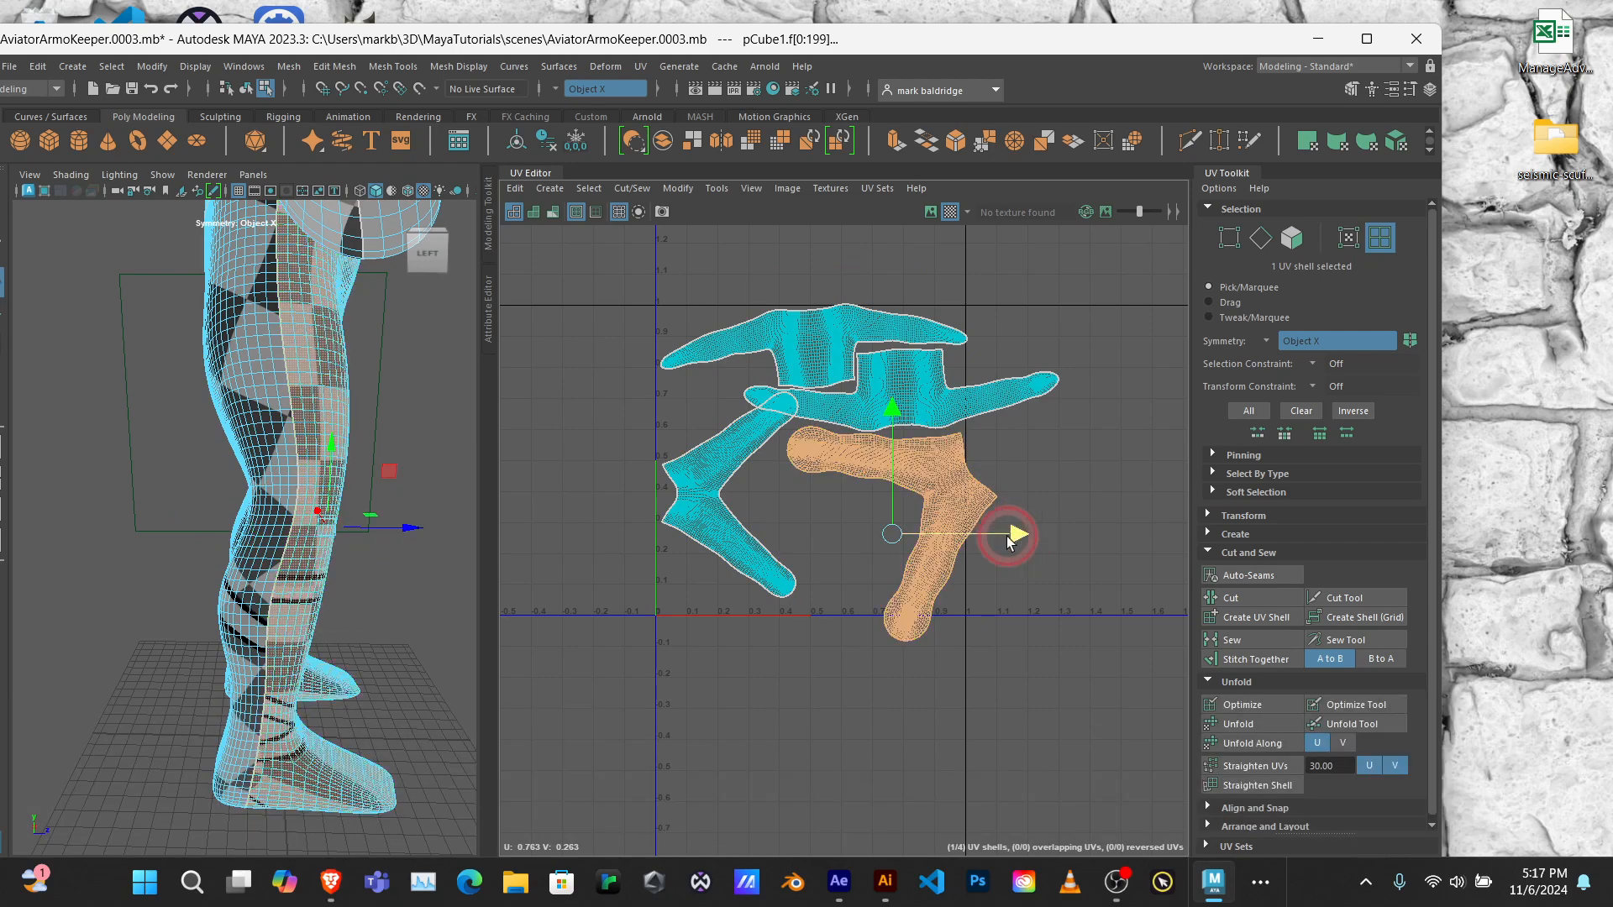
drag(1008, 536, 683, 551)
Step: Rotate the back-leg shell clockwise and place it beneath the upper-body shells, its level foot at the tile's U = 1 edge
click(701, 463)
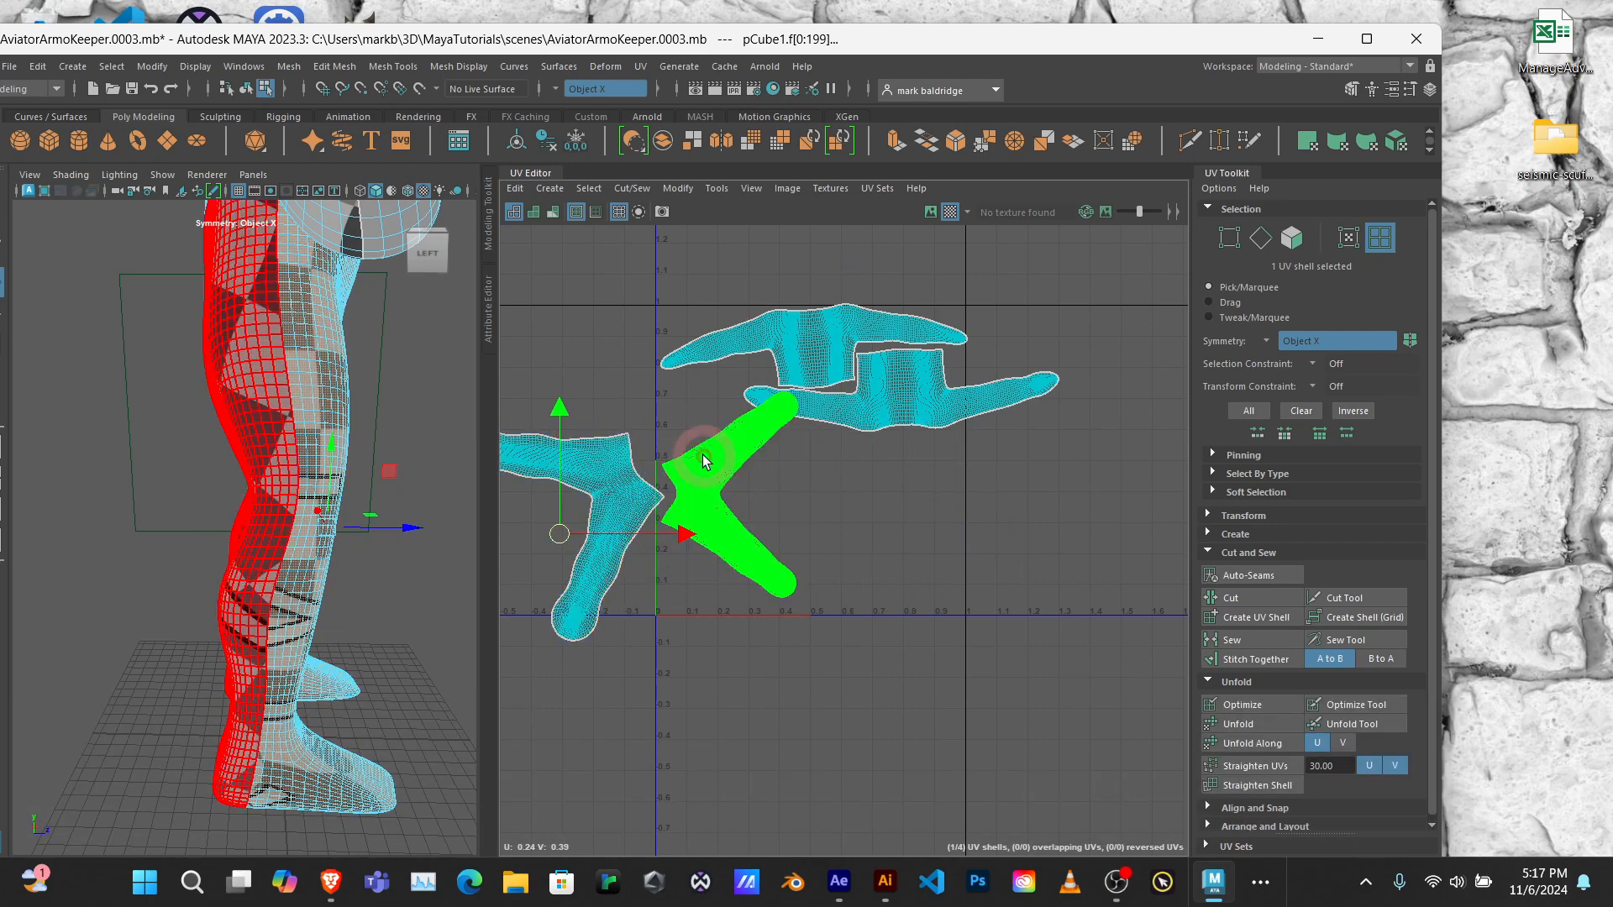
drag(698, 463, 767, 472)
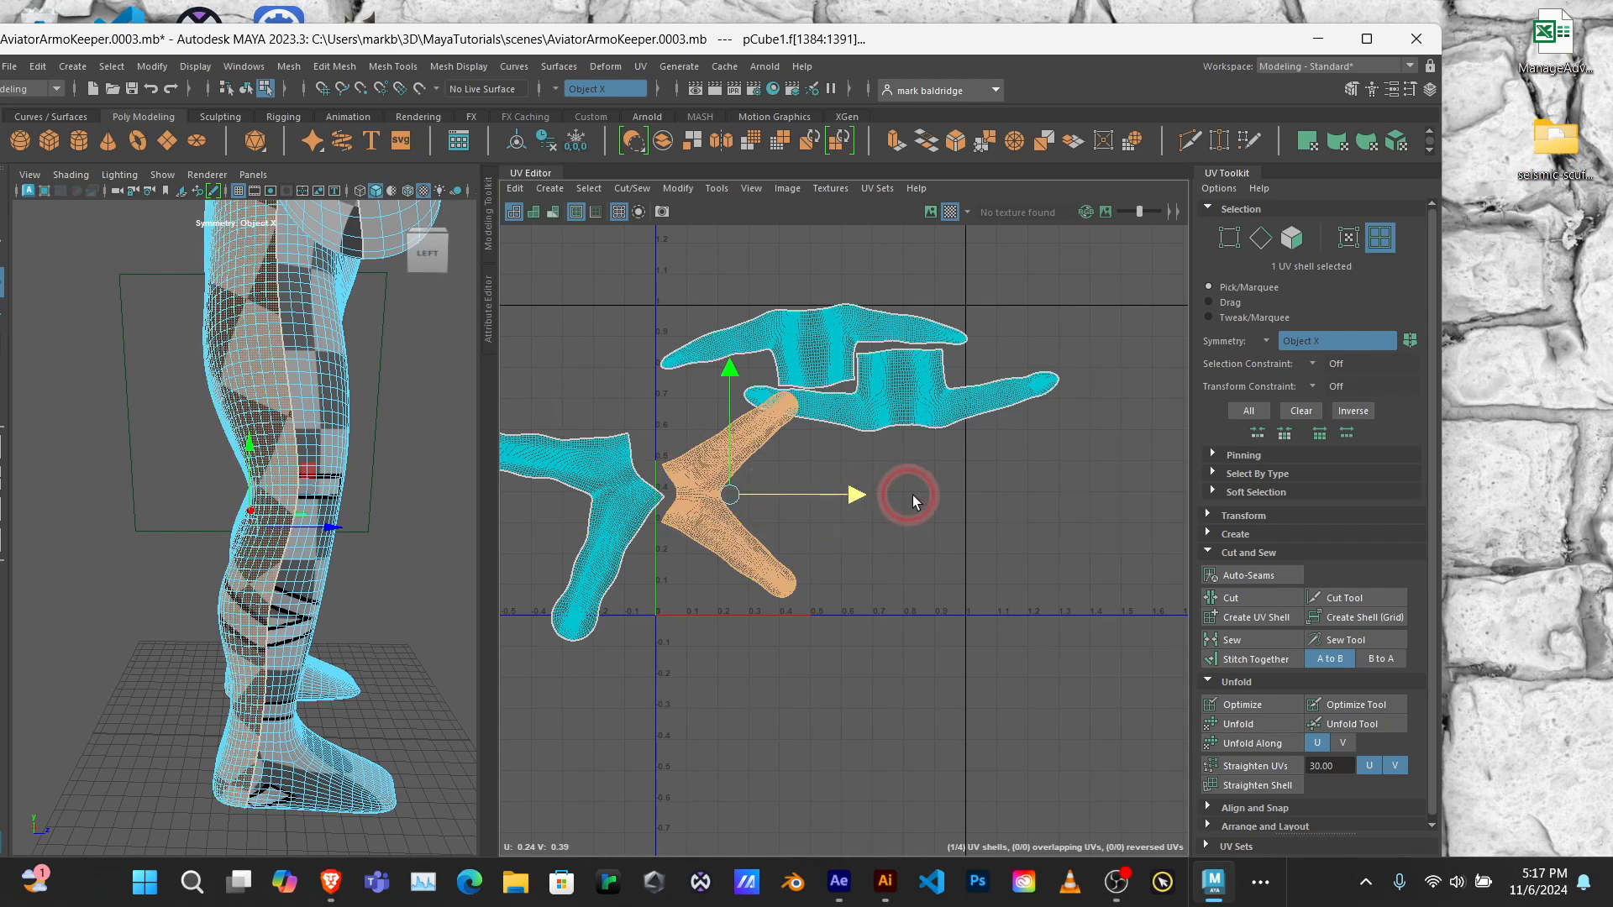
drag(912, 496, 1035, 482)
key(e)
key(r)
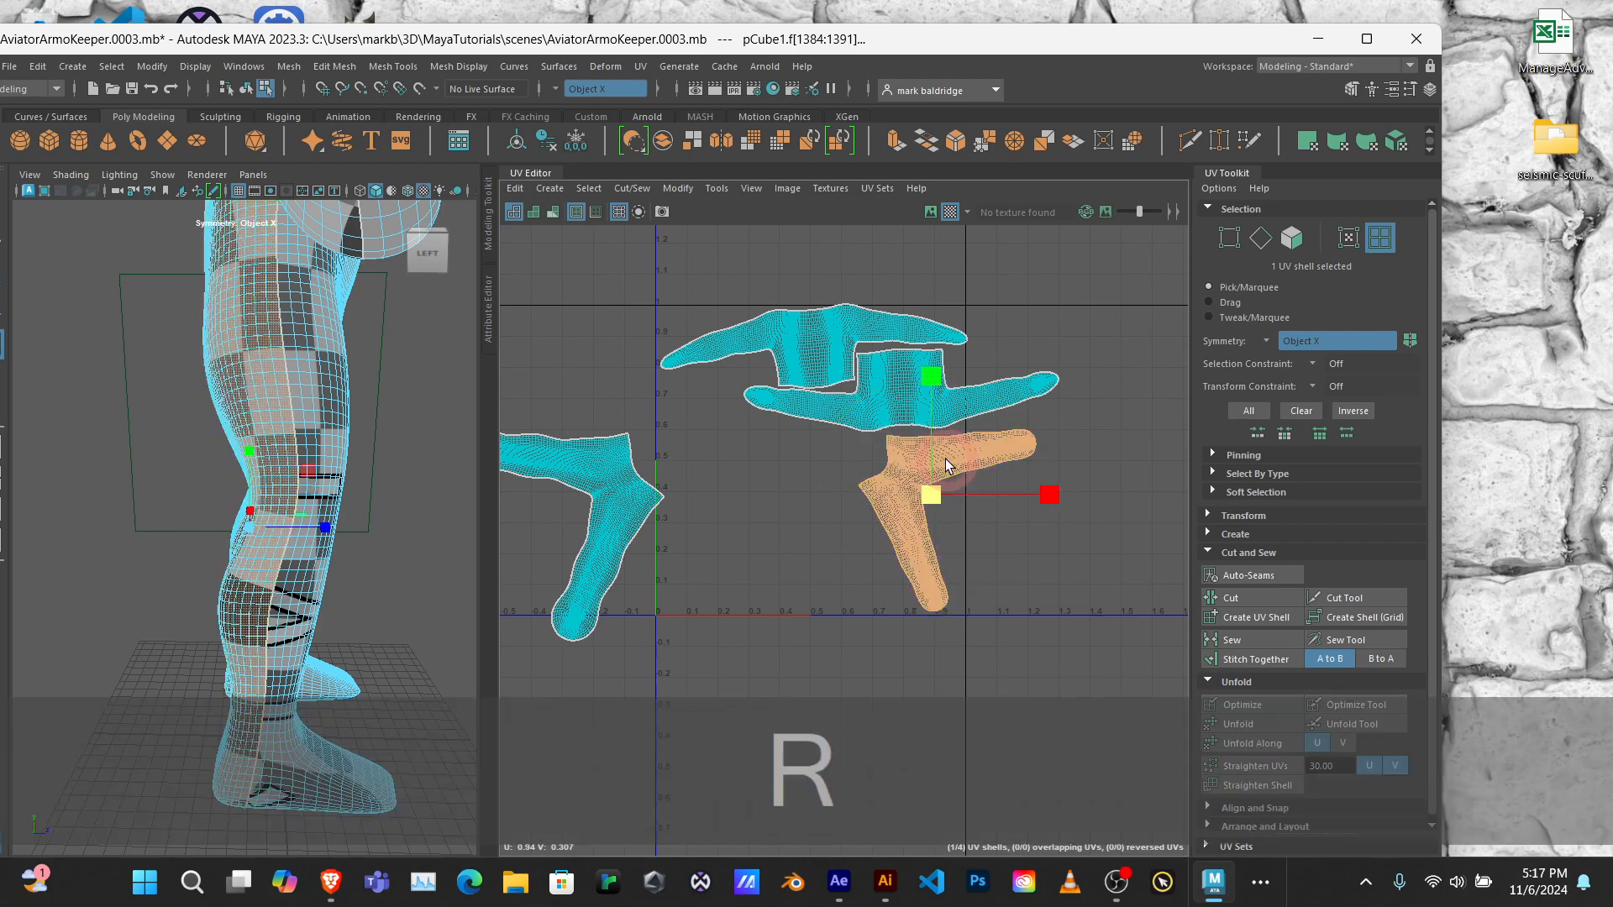
key(w)
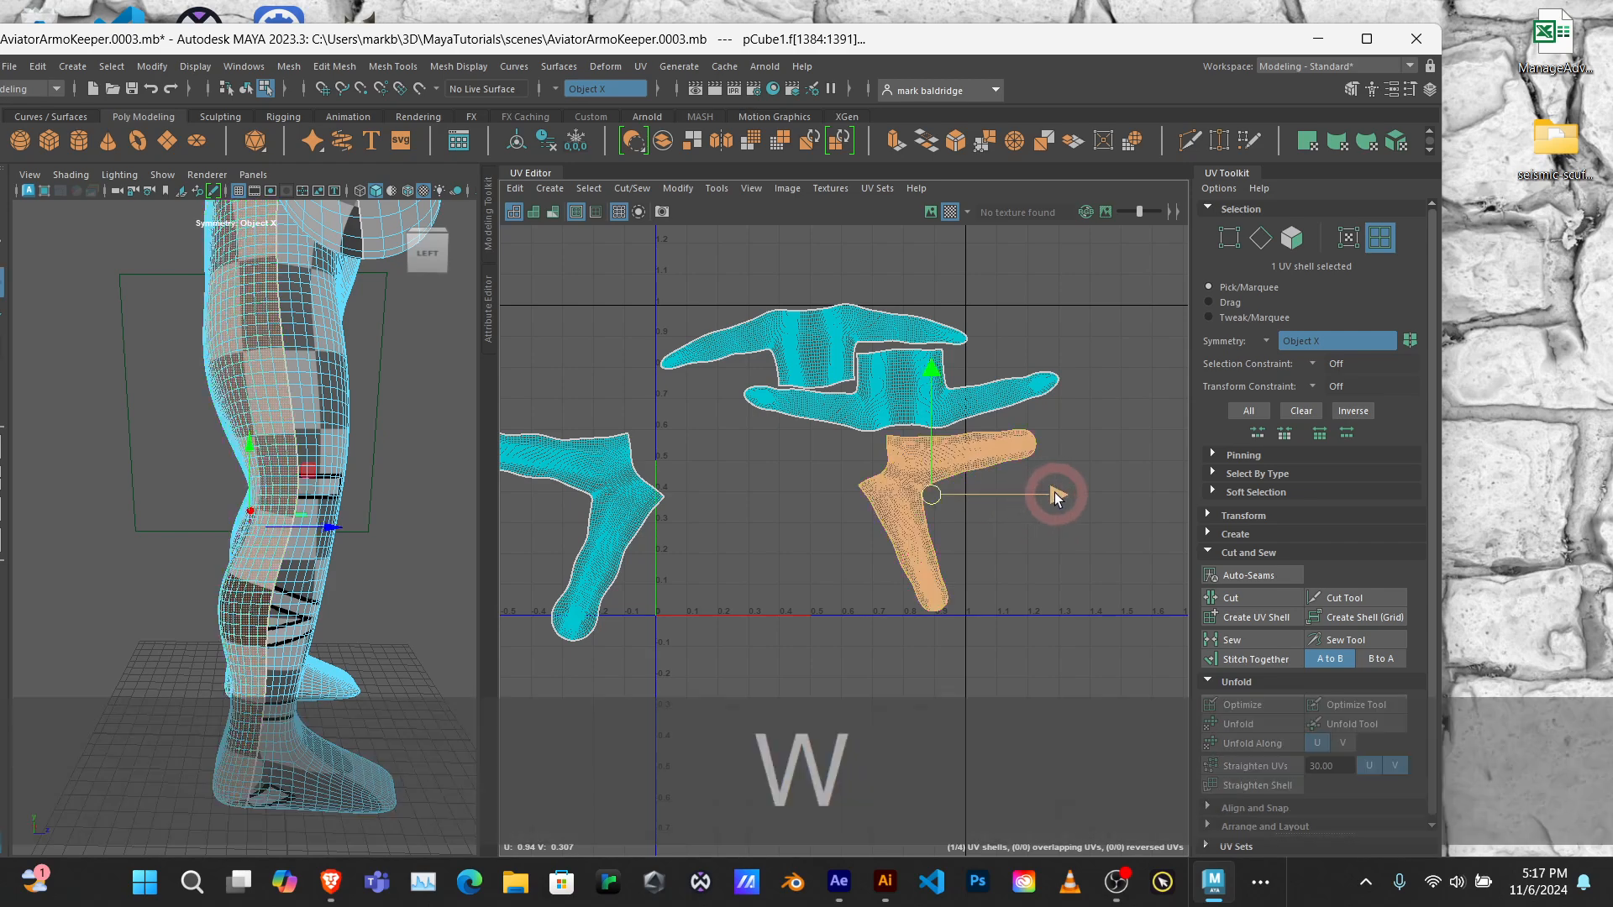
drag(1055, 492, 985, 504)
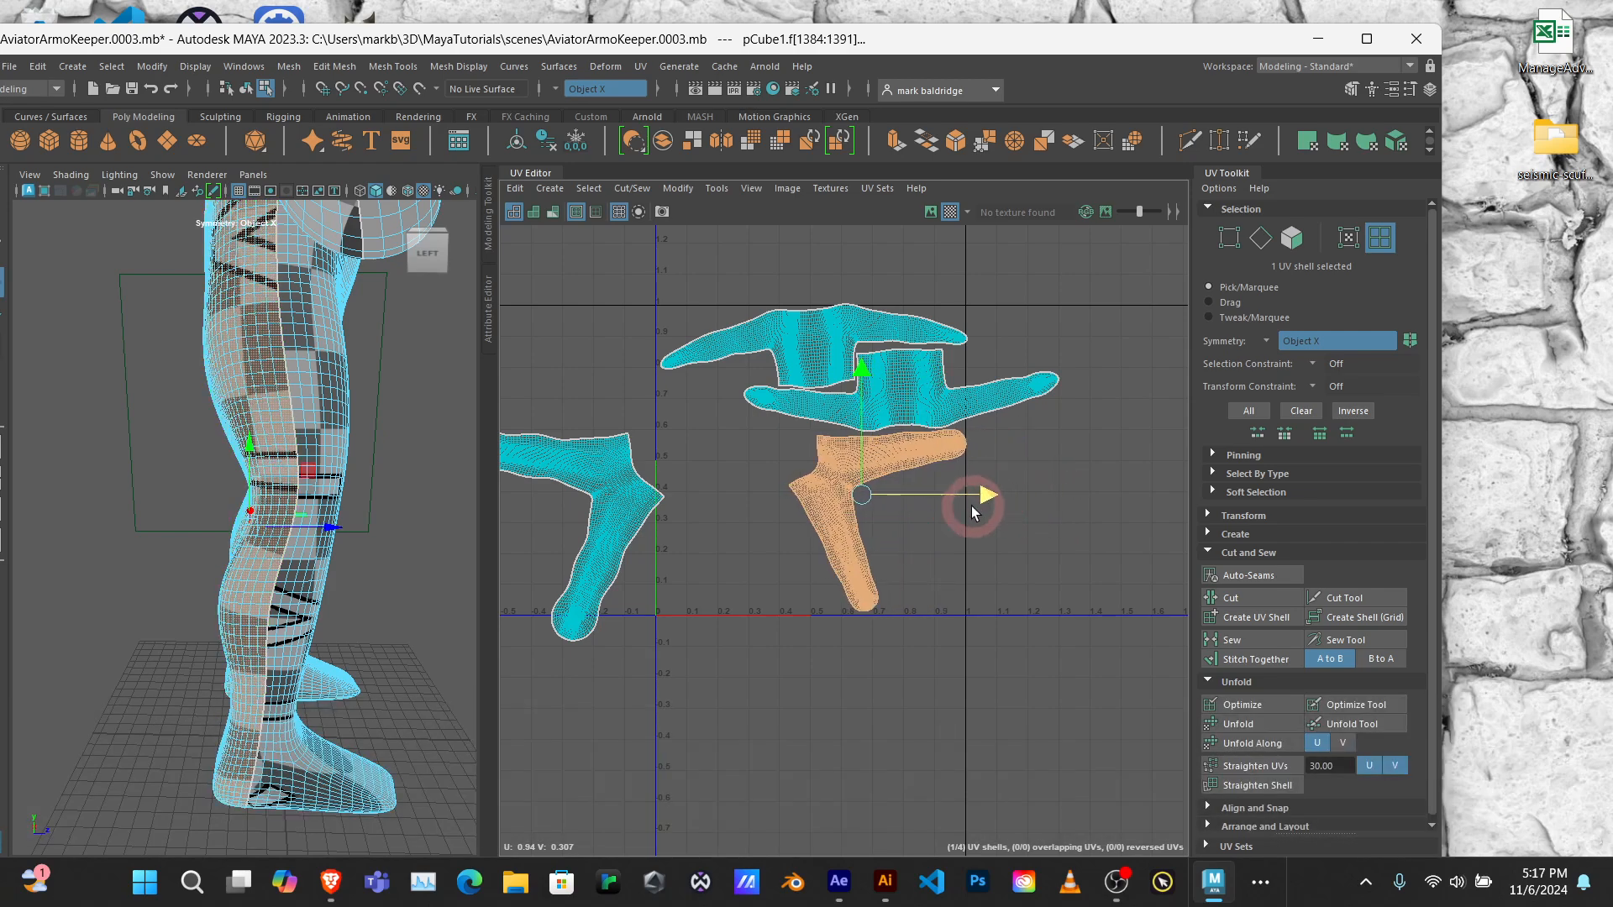
Step: Move the front-leg shell horizontally back toward the main tile until its hip sits close beside the back-leg shell, and check the gap up close
click(612, 494)
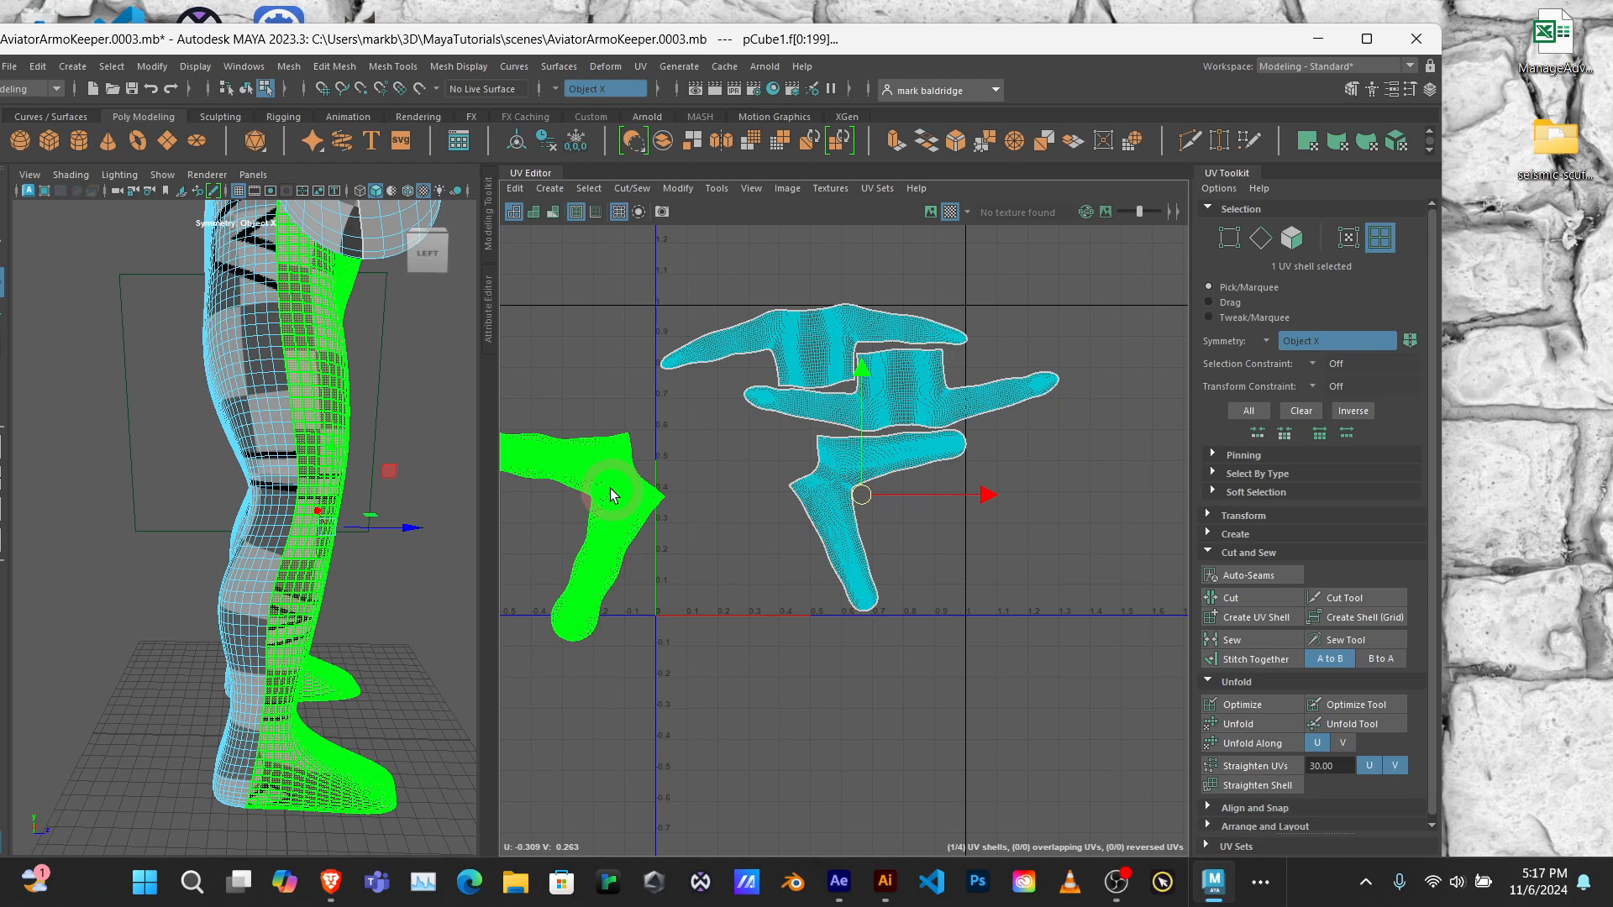
key(w)
drag(684, 534, 815, 536)
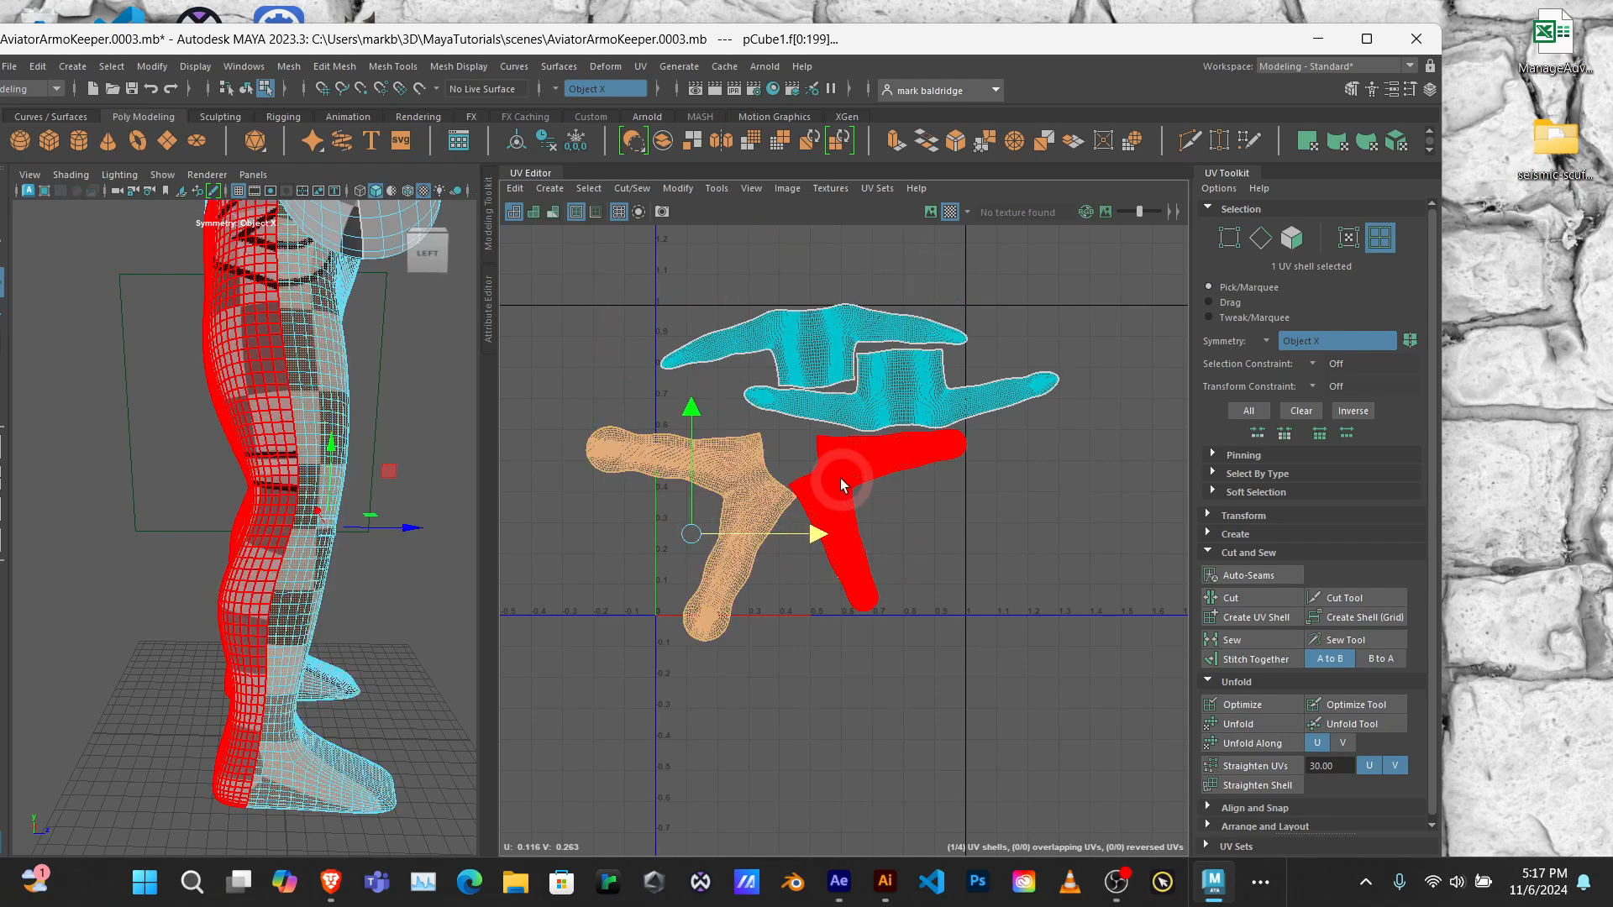
scroll(833, 498, up, 8)
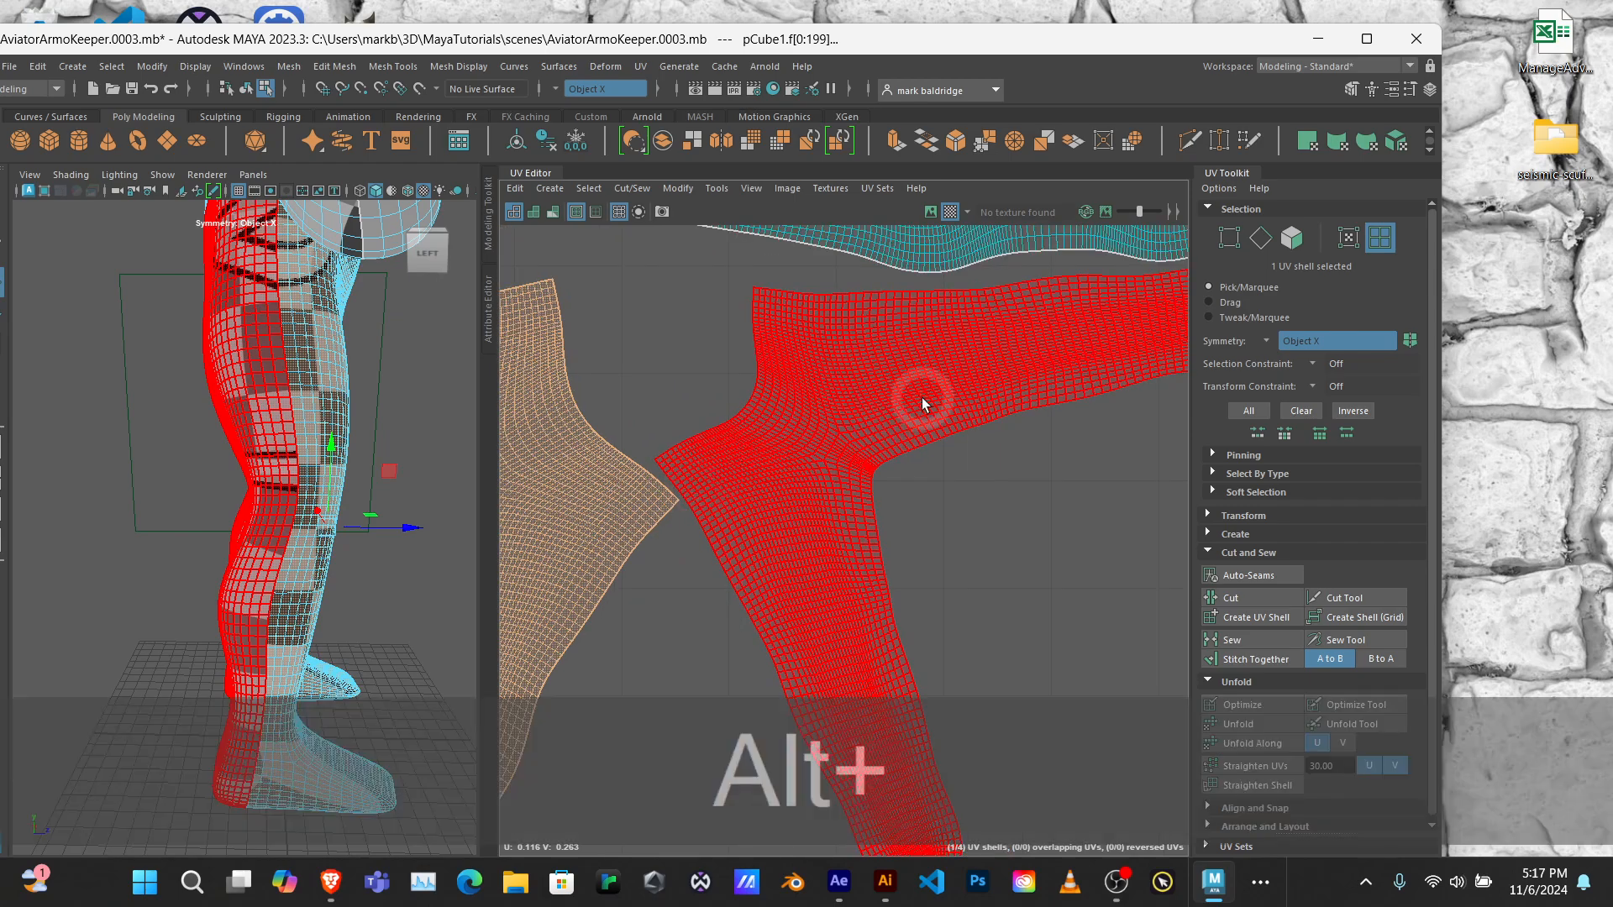
alt+middle_drag(921, 395, 1066, 386)
scroll(1050, 415, down, 3)
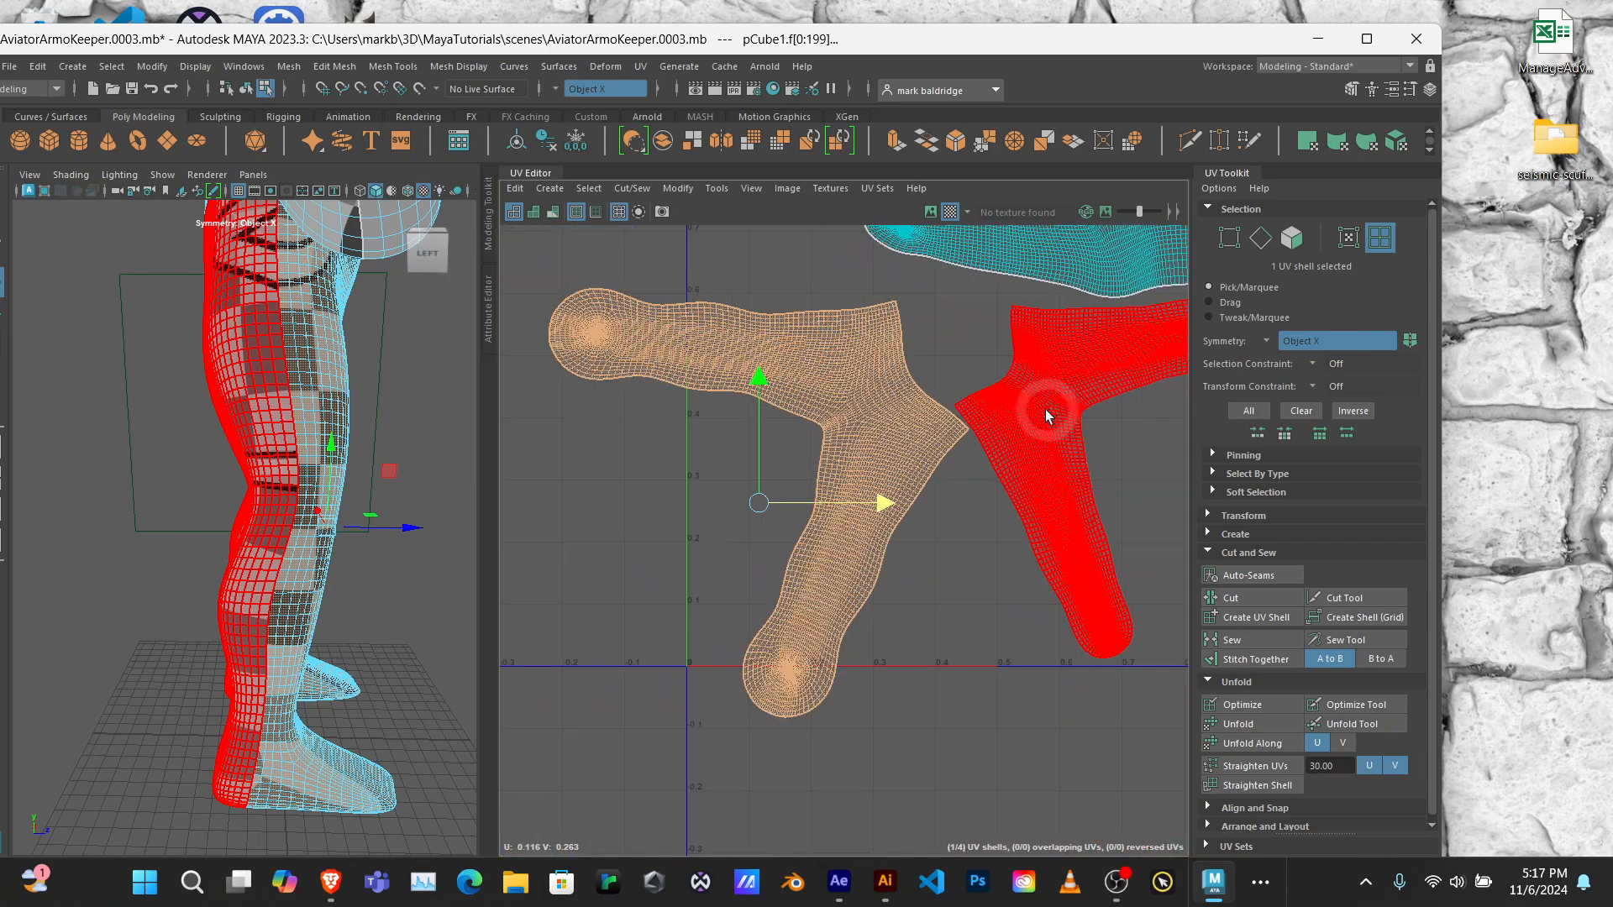
Step: Select all four body UV shells and scale them down uniformly around their shared centre
alt+right_drag(1044, 406, 588, 239)
drag(976, 479, 995, 508)
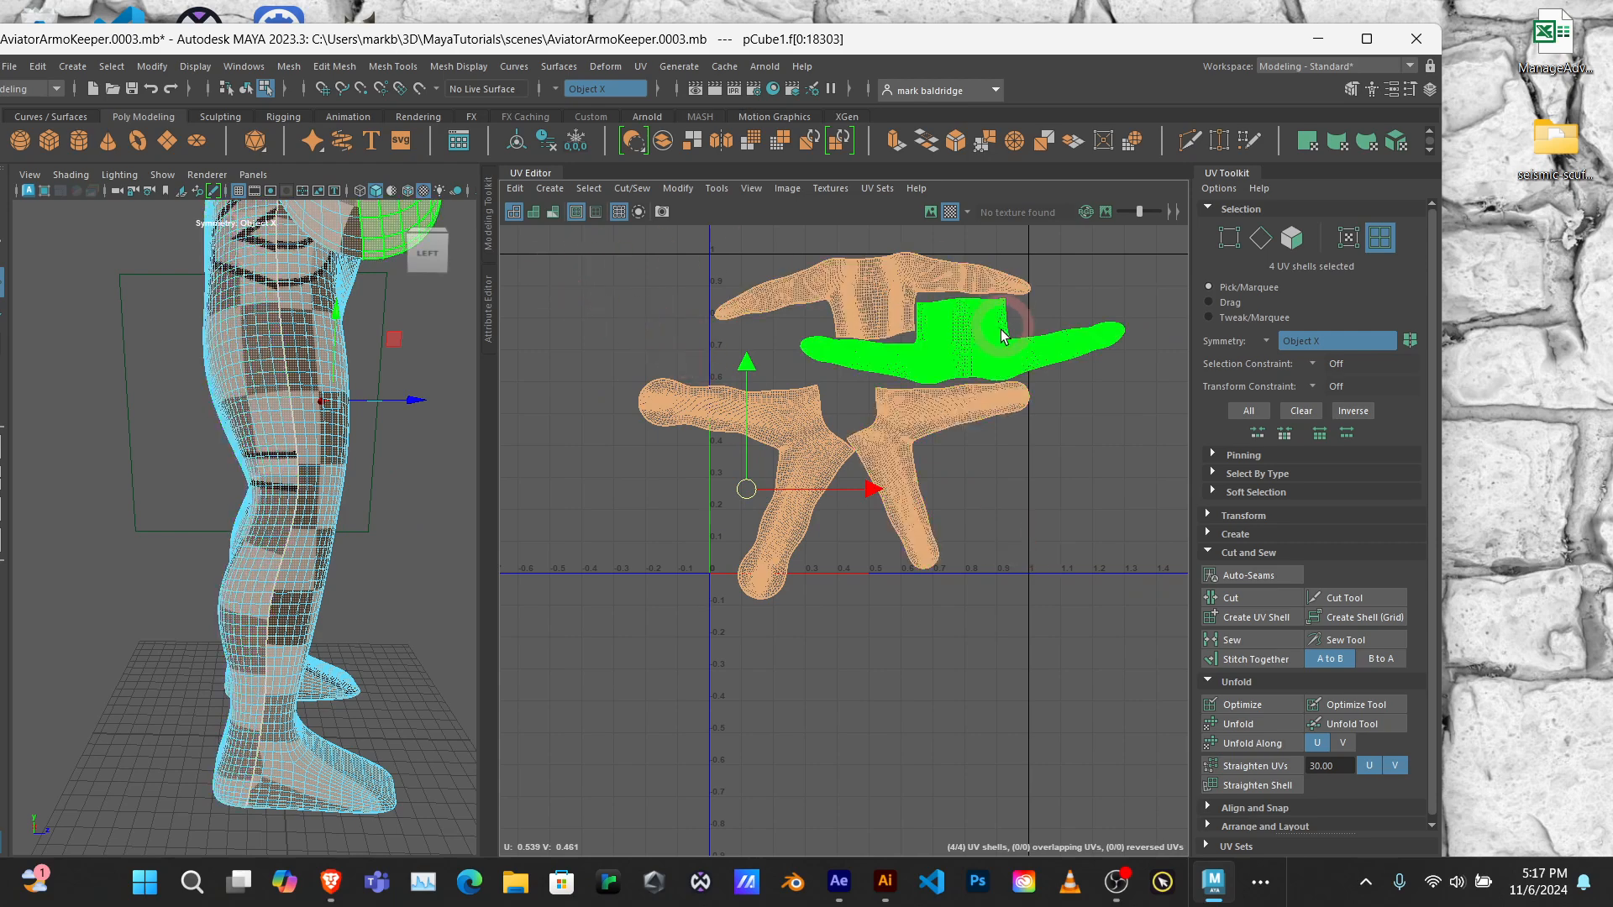
click(976, 355)
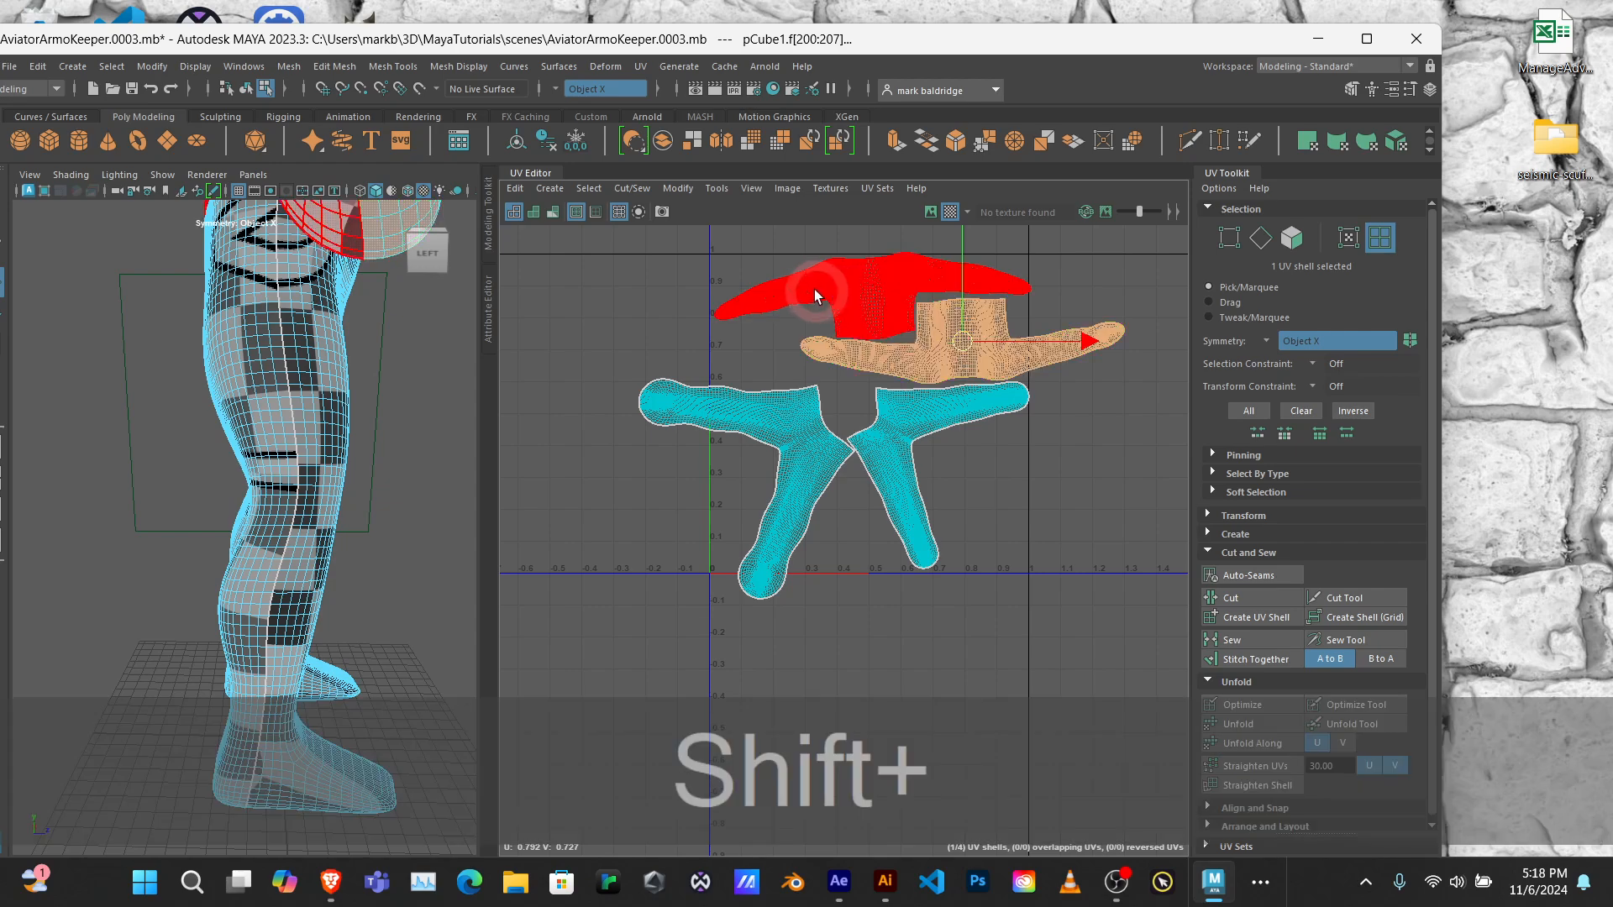
shift+click(814, 289)
shift+click(784, 426)
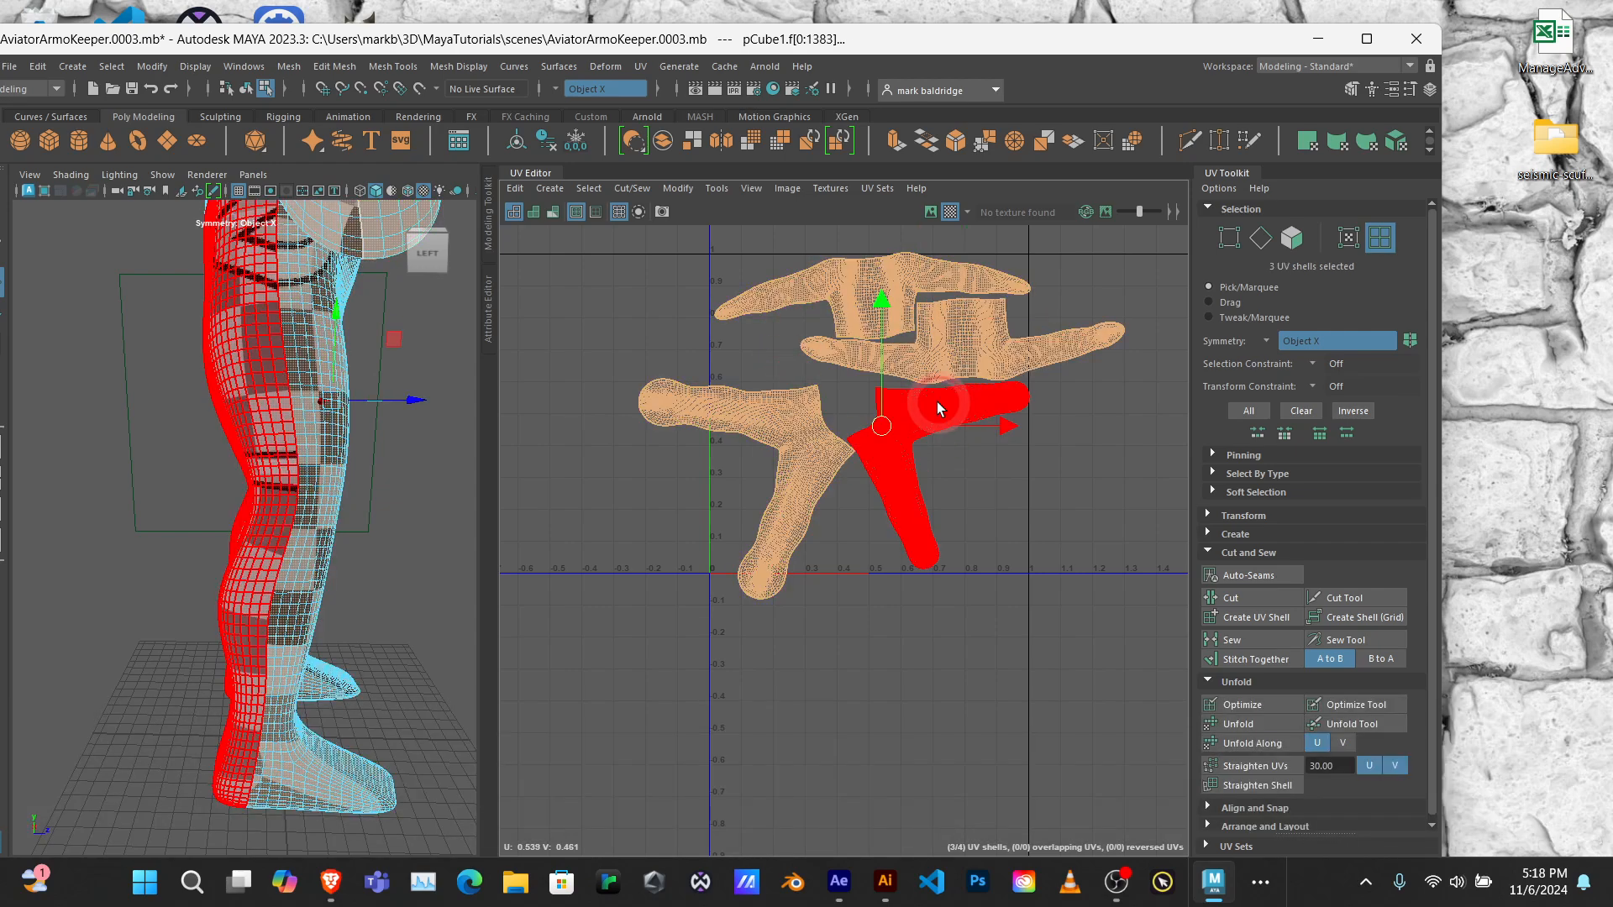
shift+click(936, 402)
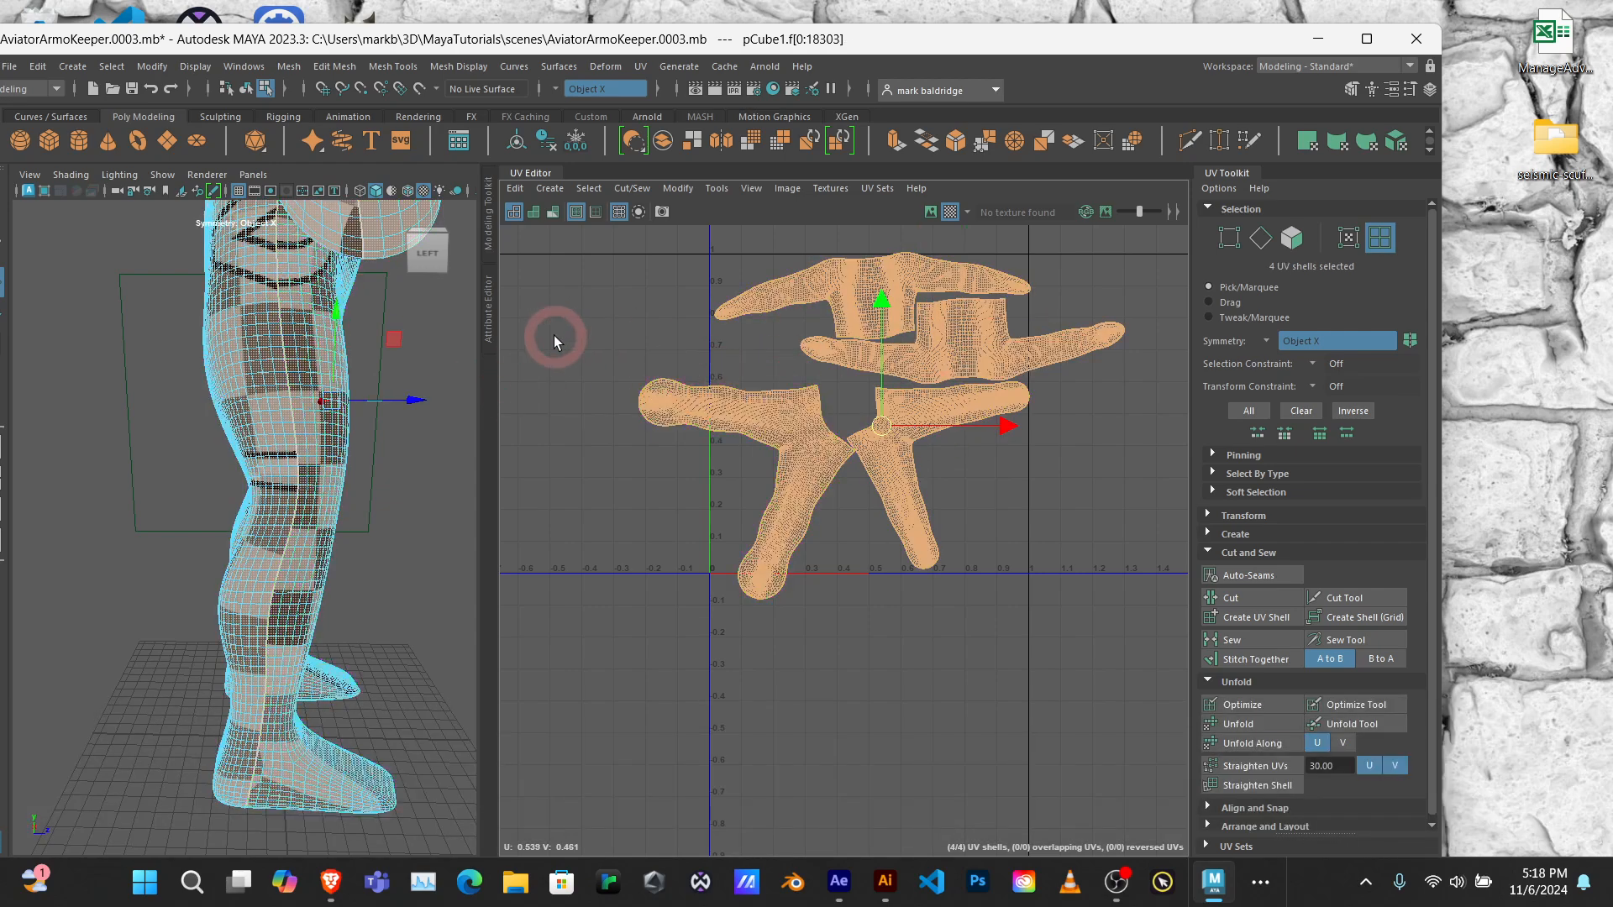
key(r)
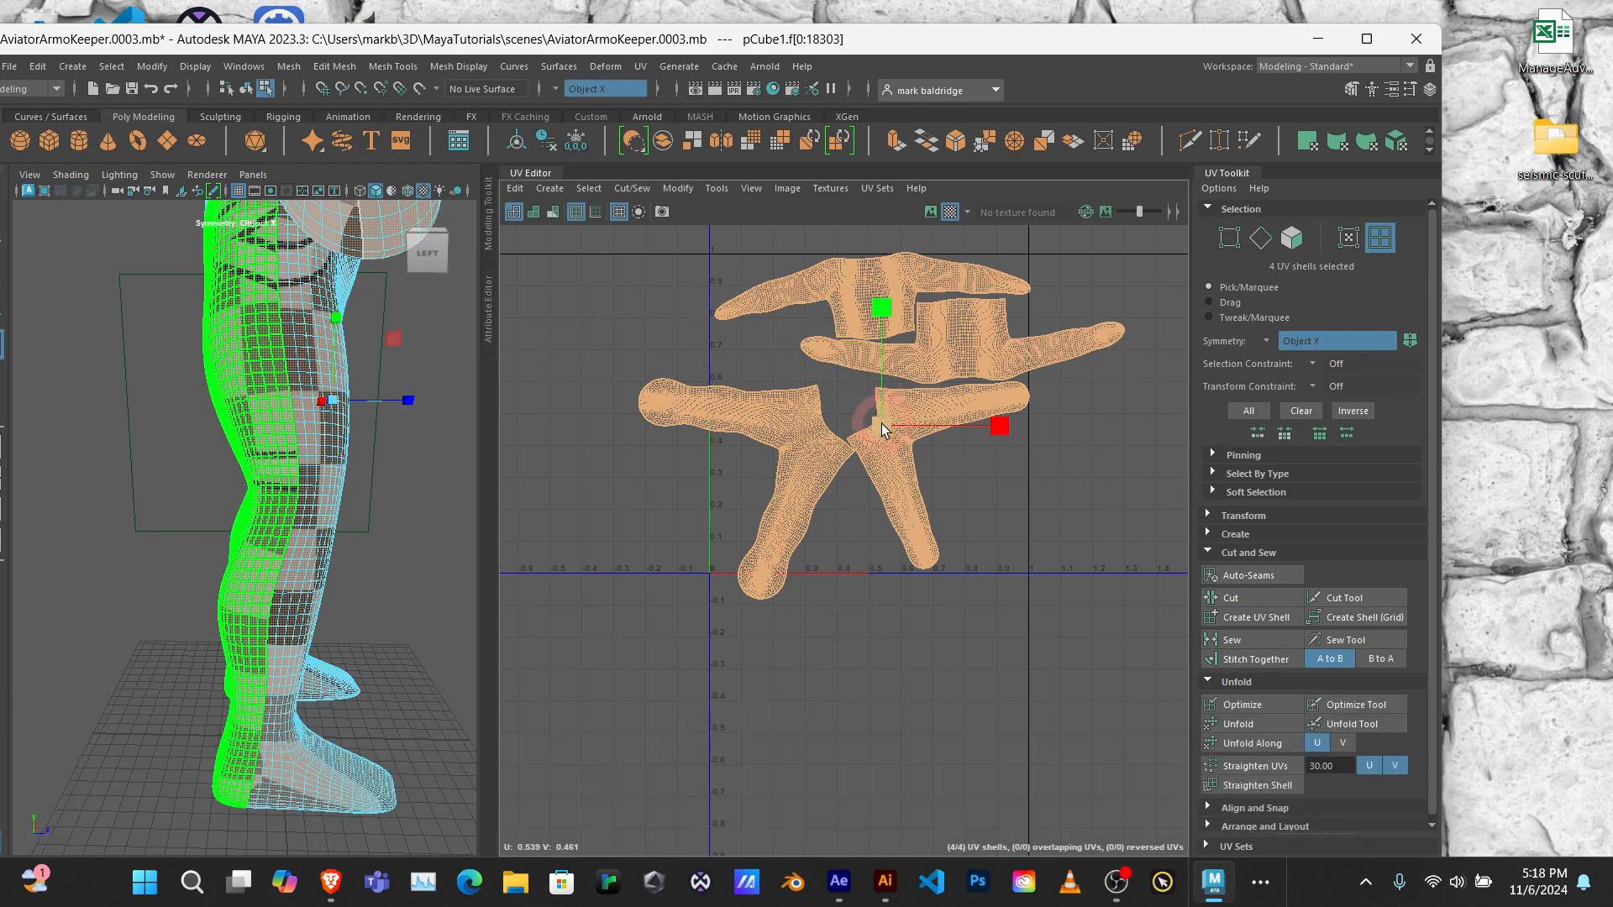
drag(880, 425, 859, 437)
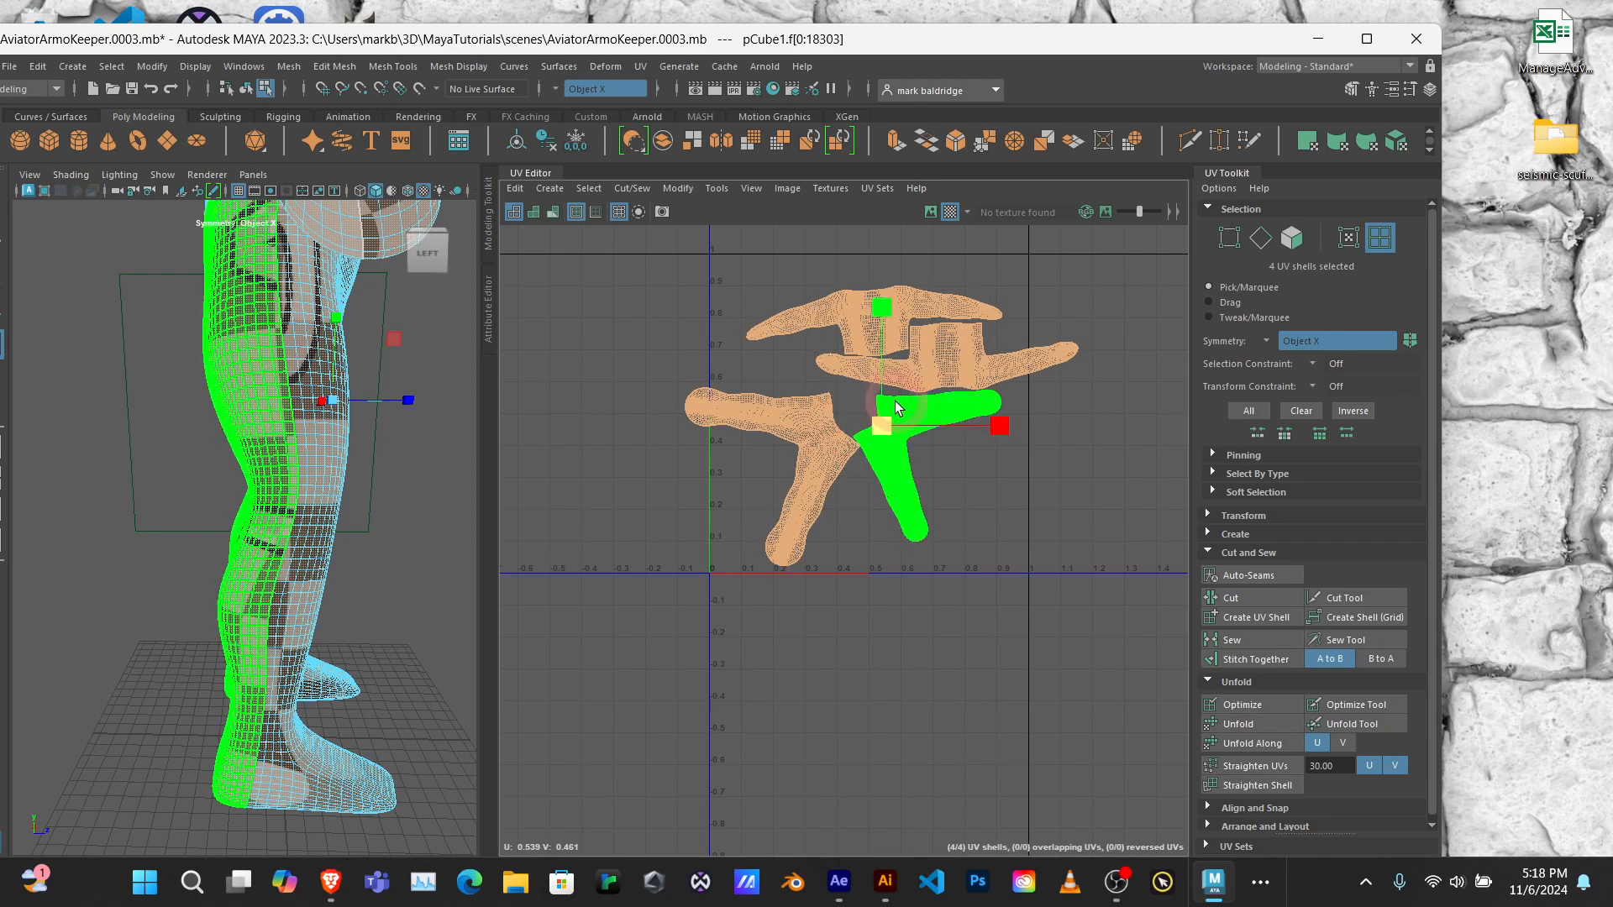
Step: Rotate all four selected shells together clockwise so the upper-body shells run diagonally across the tile
key(e)
key(r)
key(e)
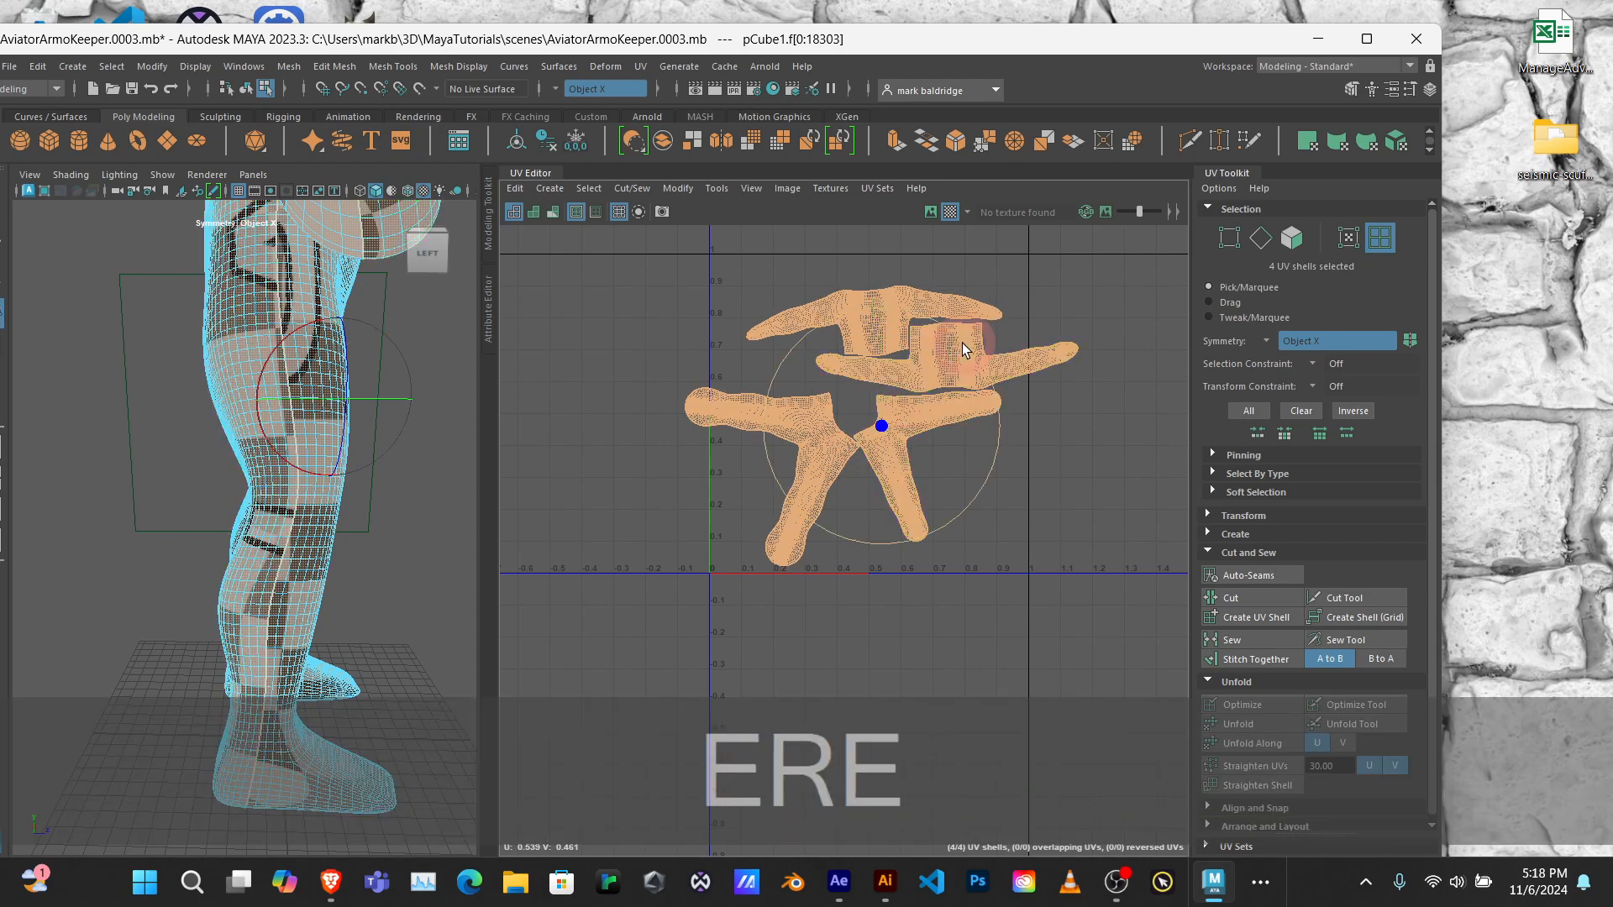
mouse_move(968, 350)
mouse_down()
mouse_move(976, 376)
mouse_move(946, 442)
mouse_move(957, 428)
mouse_up()
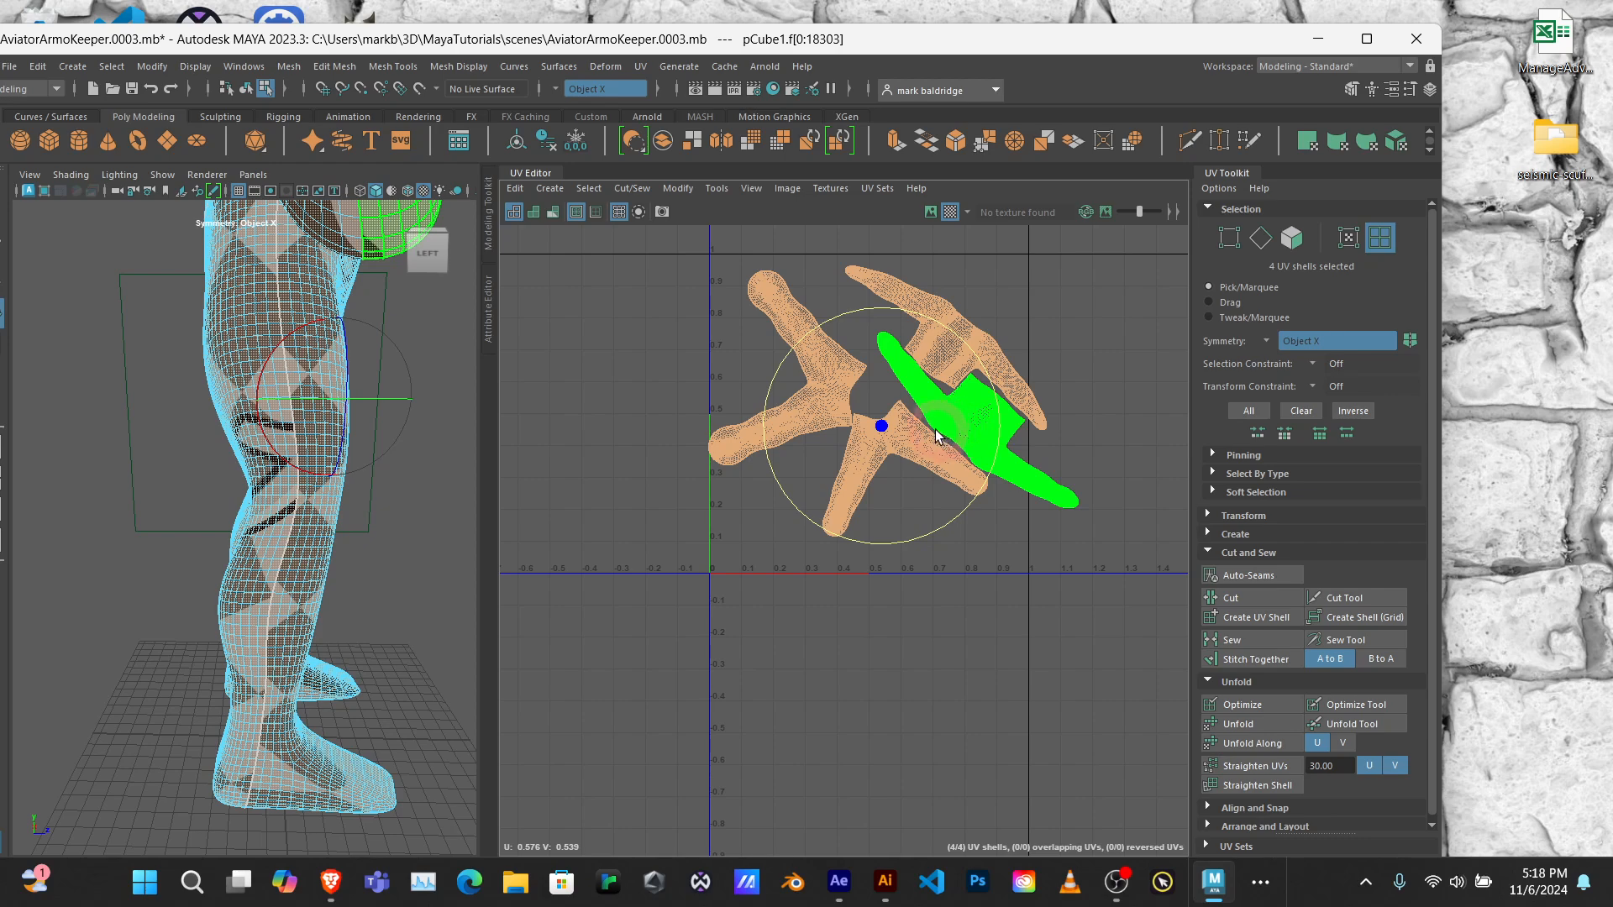
Step: Scale all four body UV shells down slightly around their shared centre and move them horizontally toward the tile's U = 0 edge
key(r)
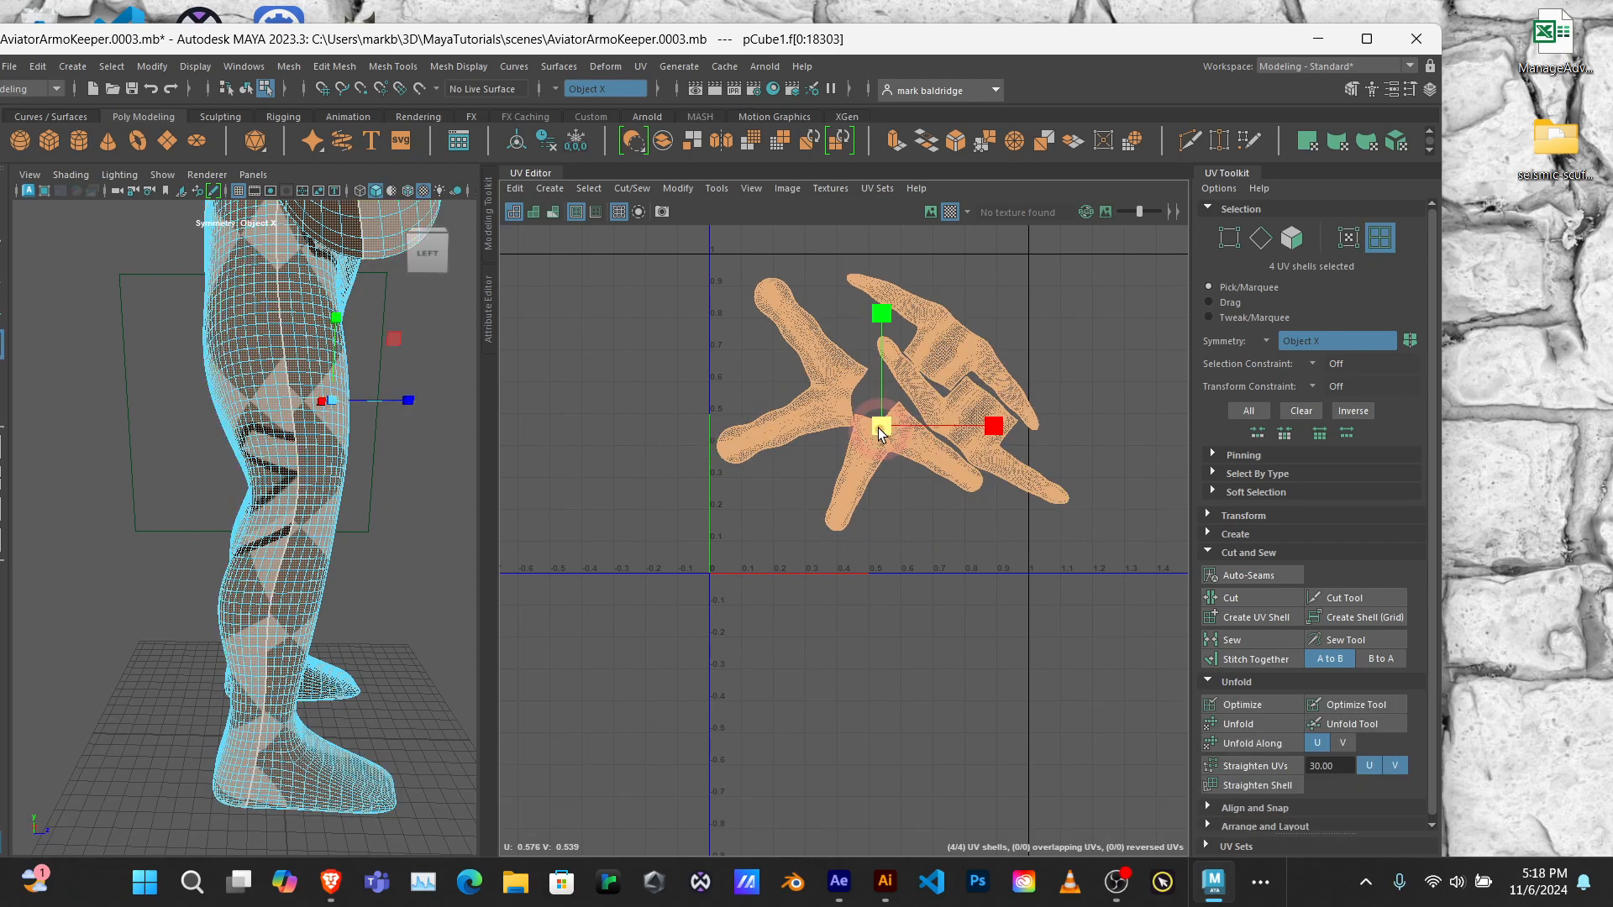
drag(882, 429, 872, 432)
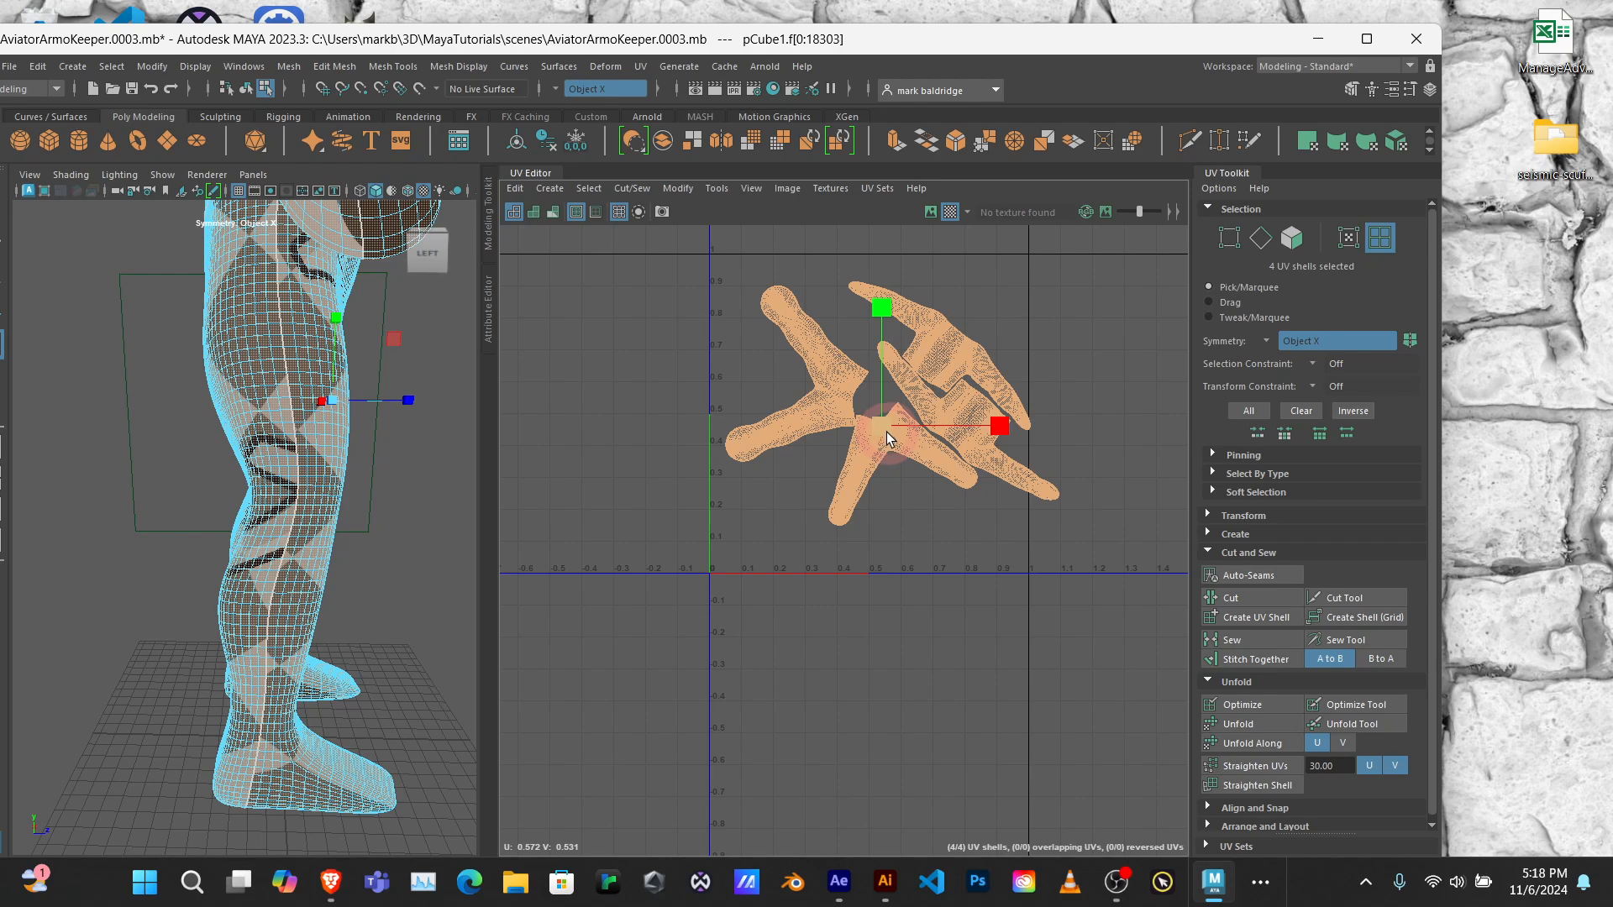
key(w)
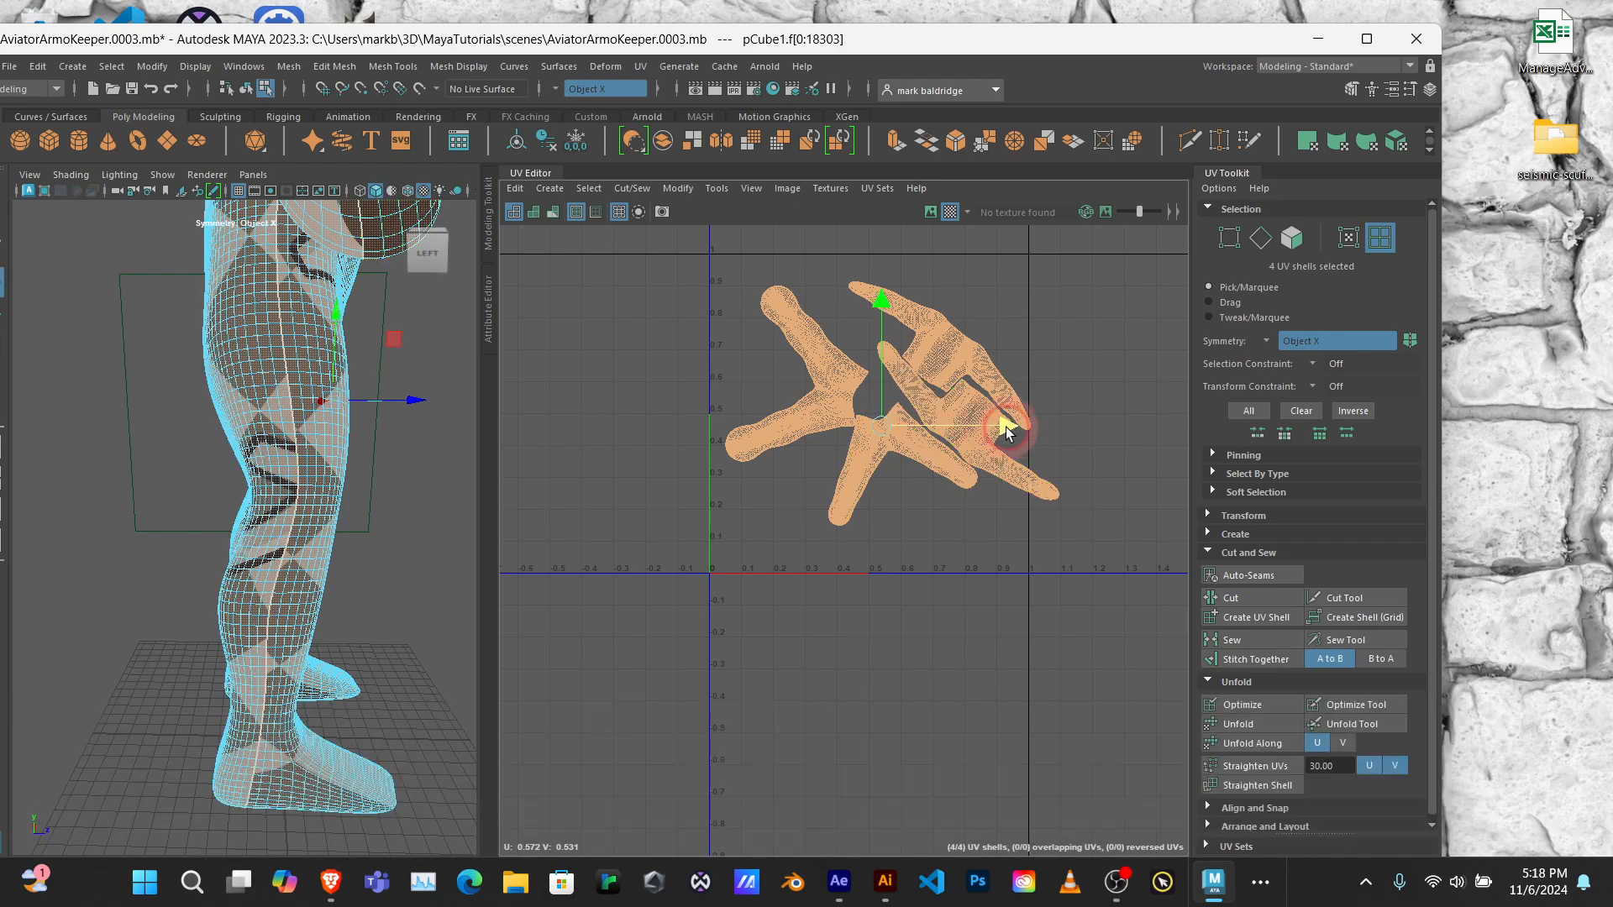
drag(1006, 427, 996, 428)
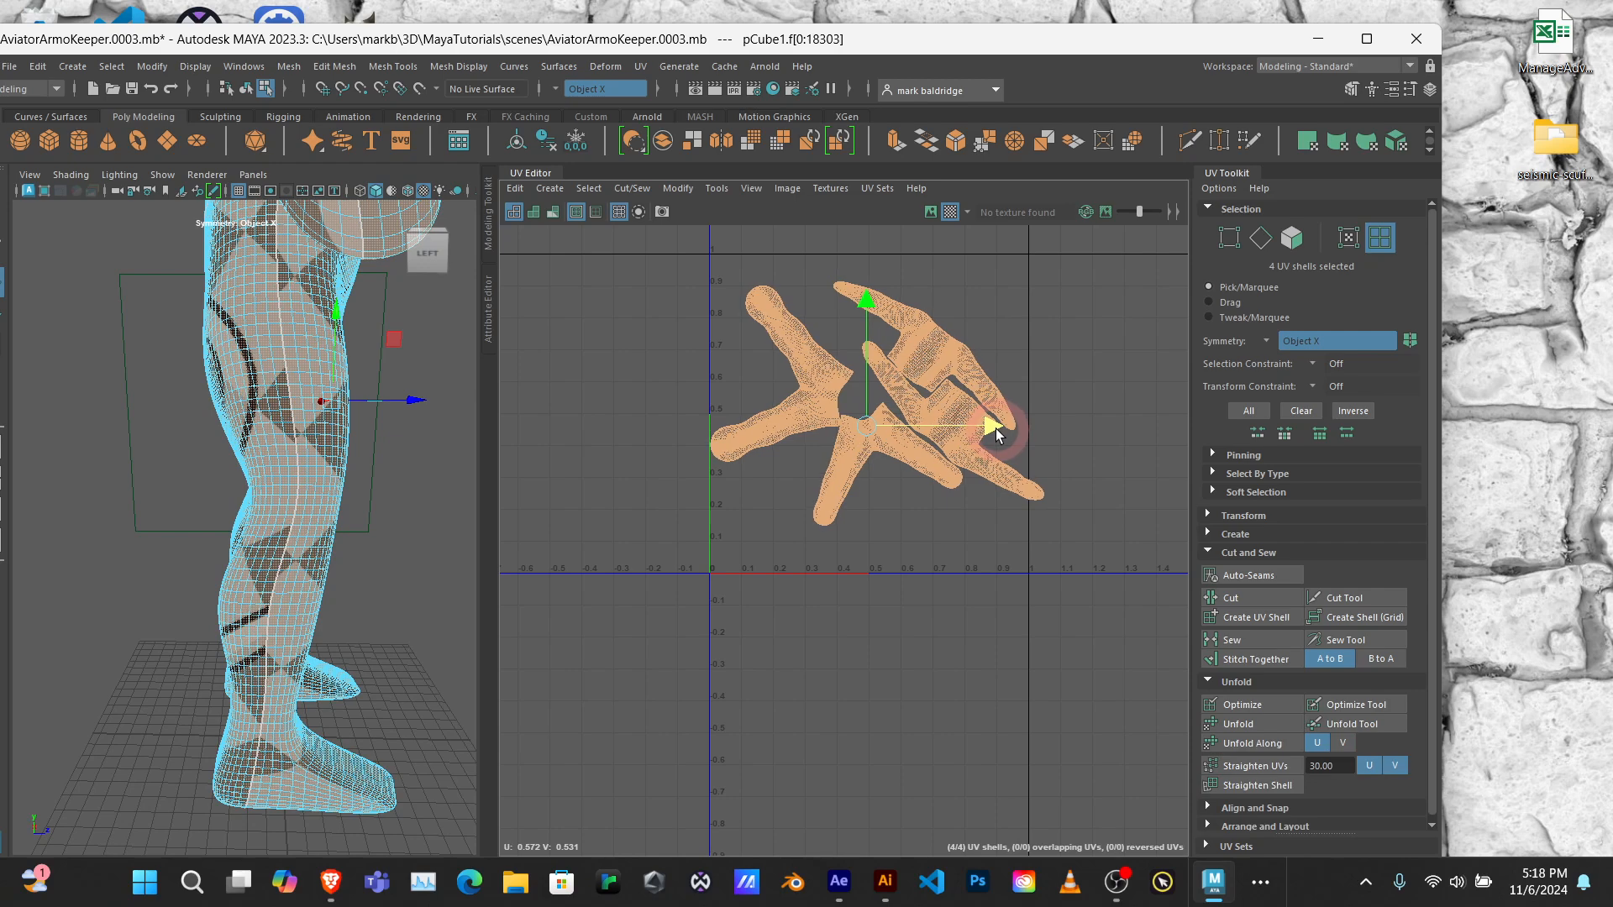
Step: Fine-tune the uniform scale and horizontal position of all four shells so they fit between the tile's U = 0 and U = 1 edges
key(r)
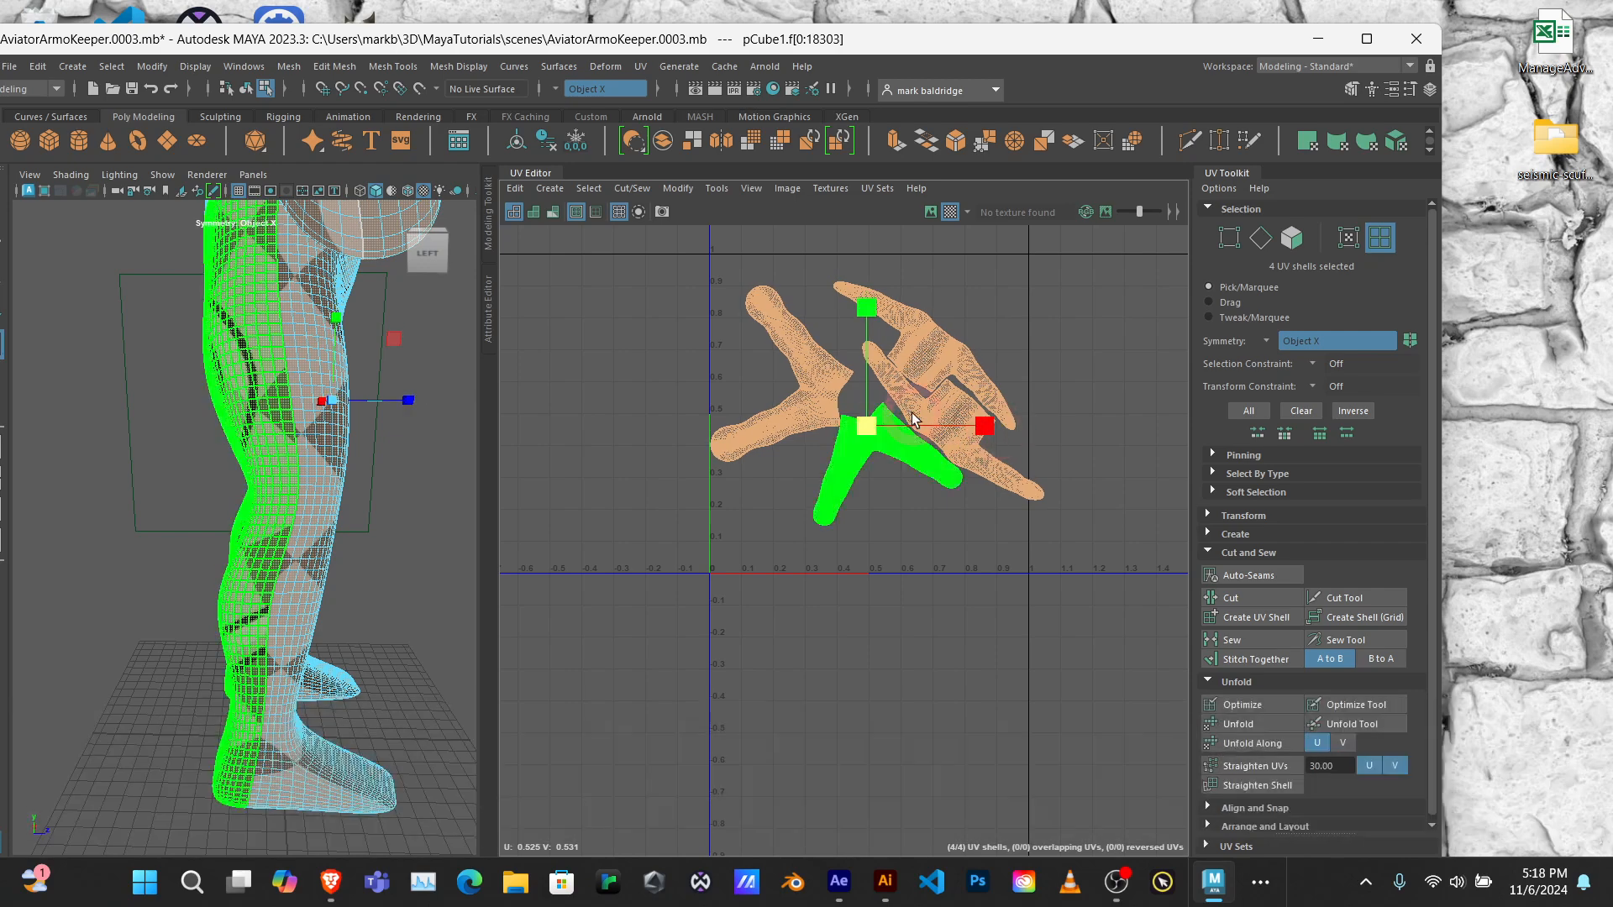
drag(864, 428, 864, 430)
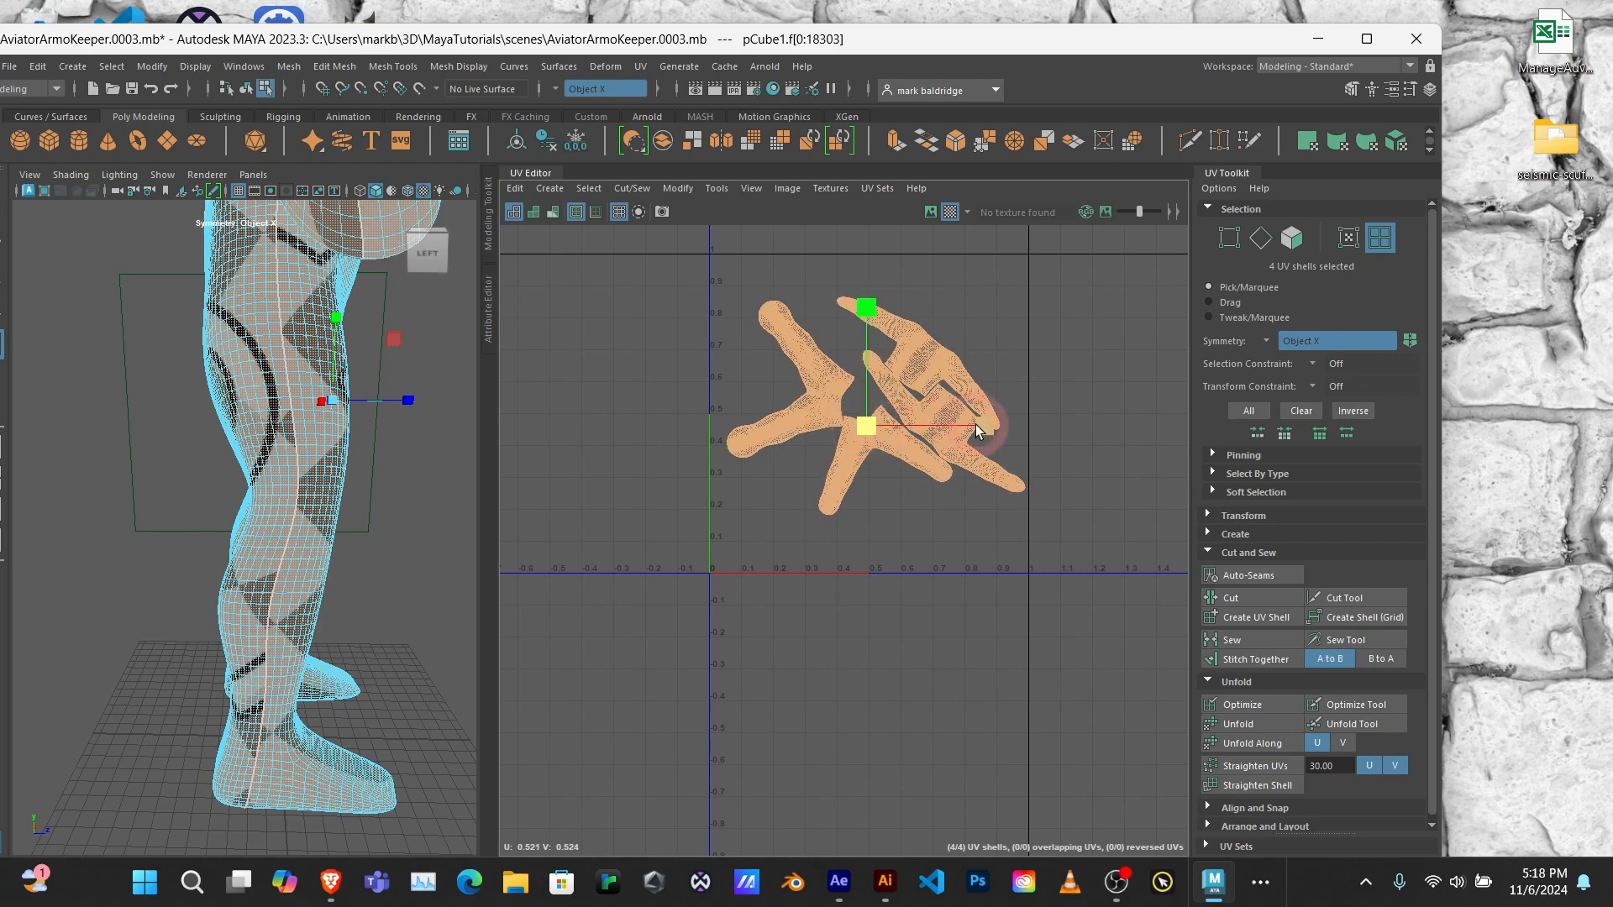
key(w)
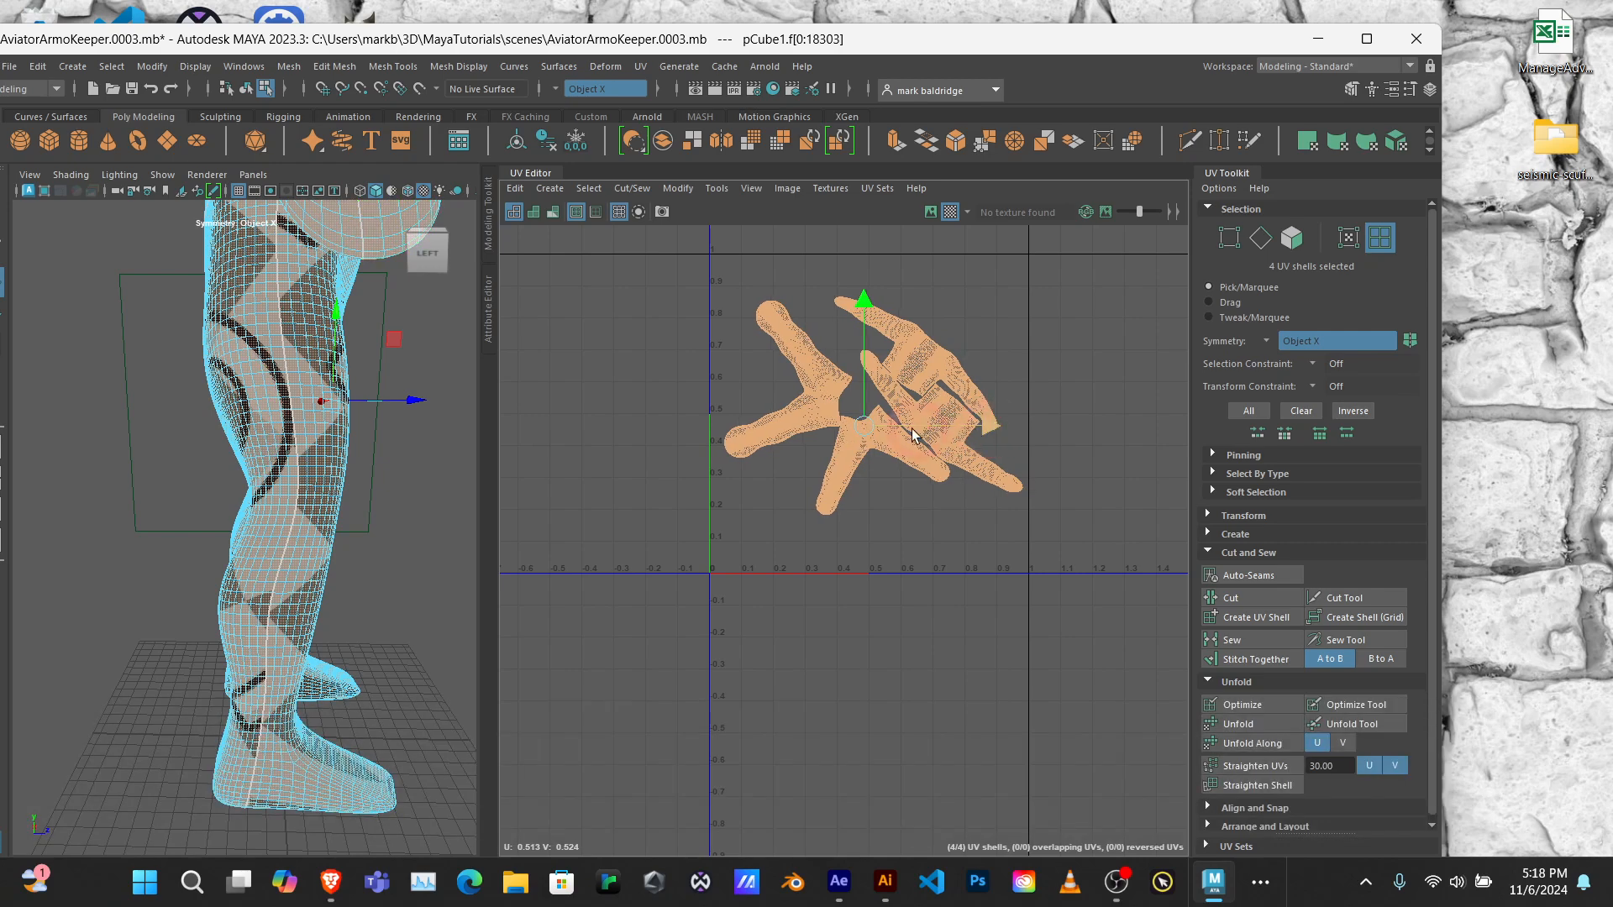
key(r)
drag(865, 423, 870, 428)
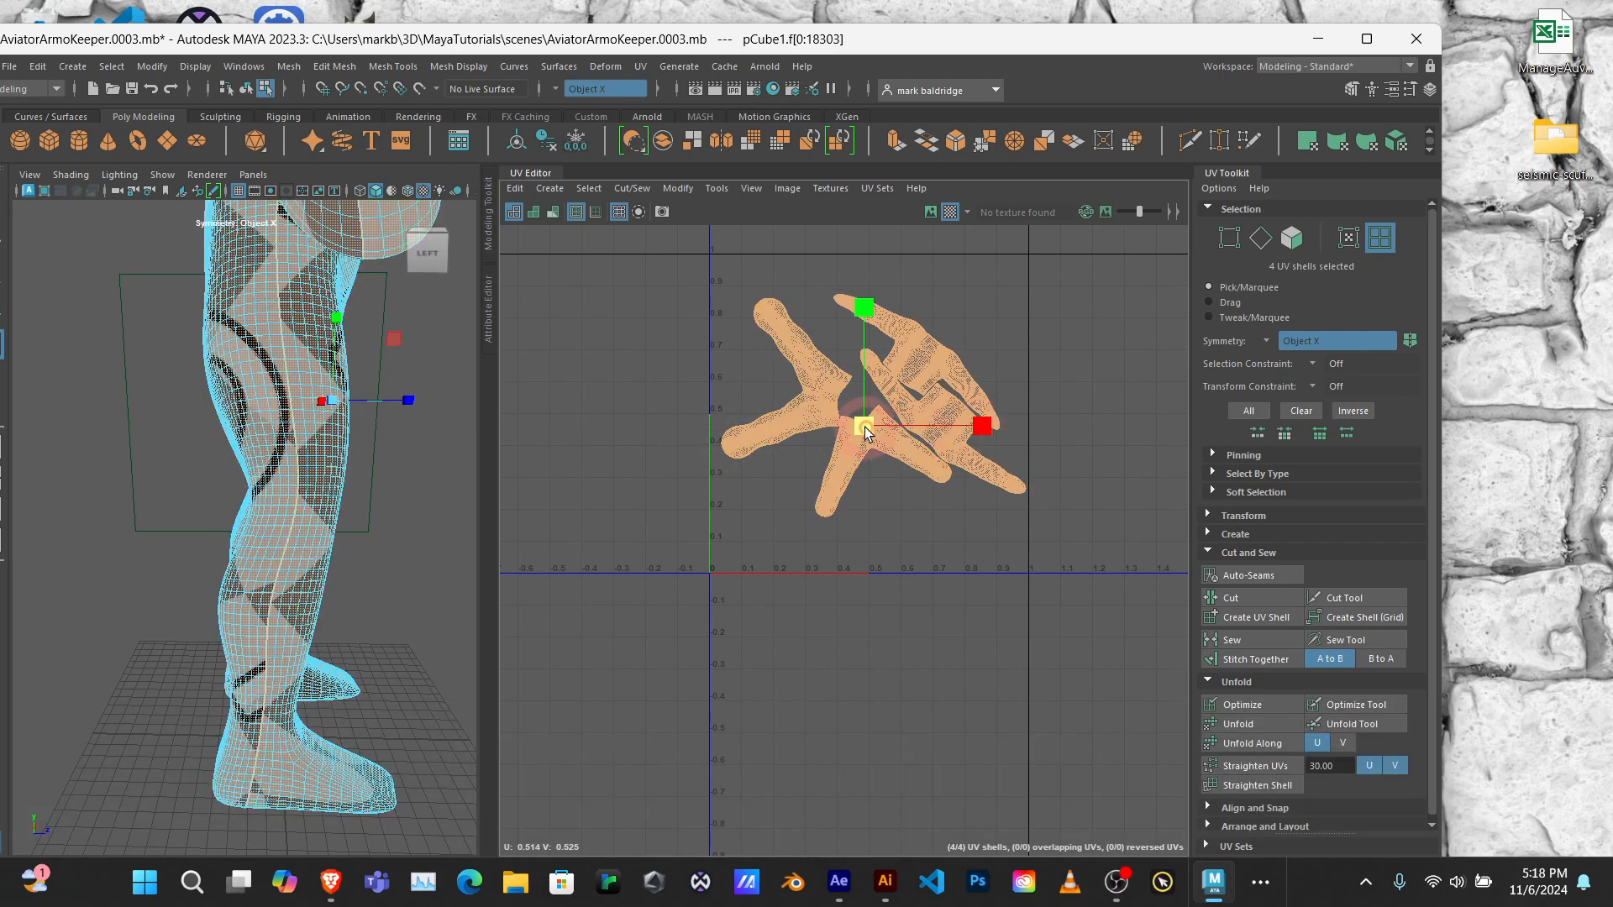
drag(864, 427, 867, 431)
key(w)
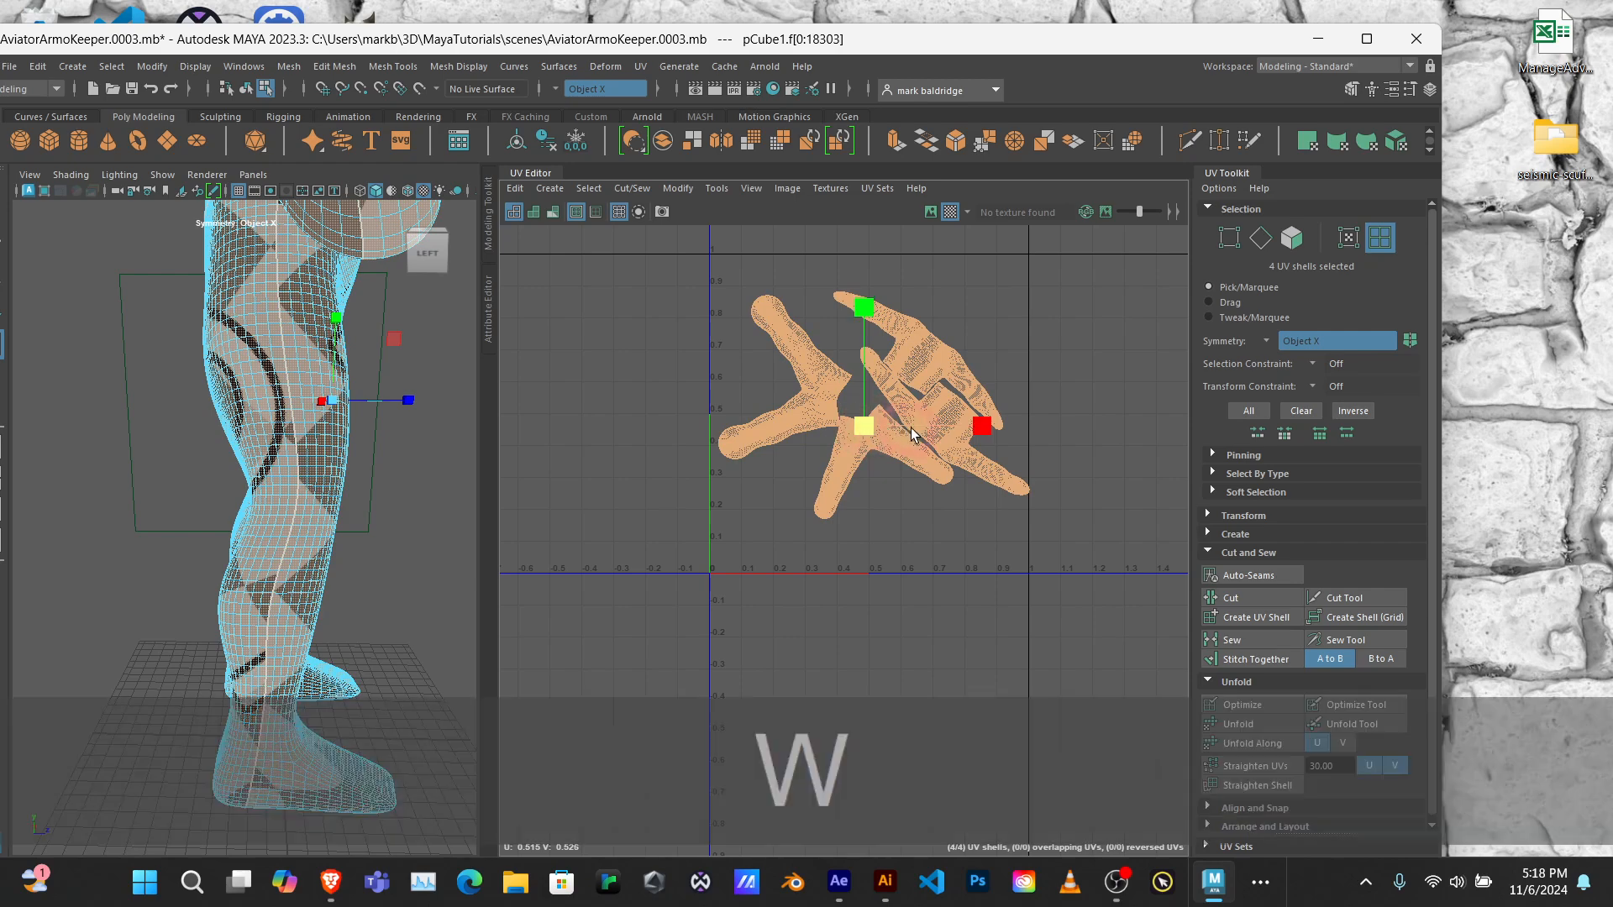
drag(985, 425, 983, 426)
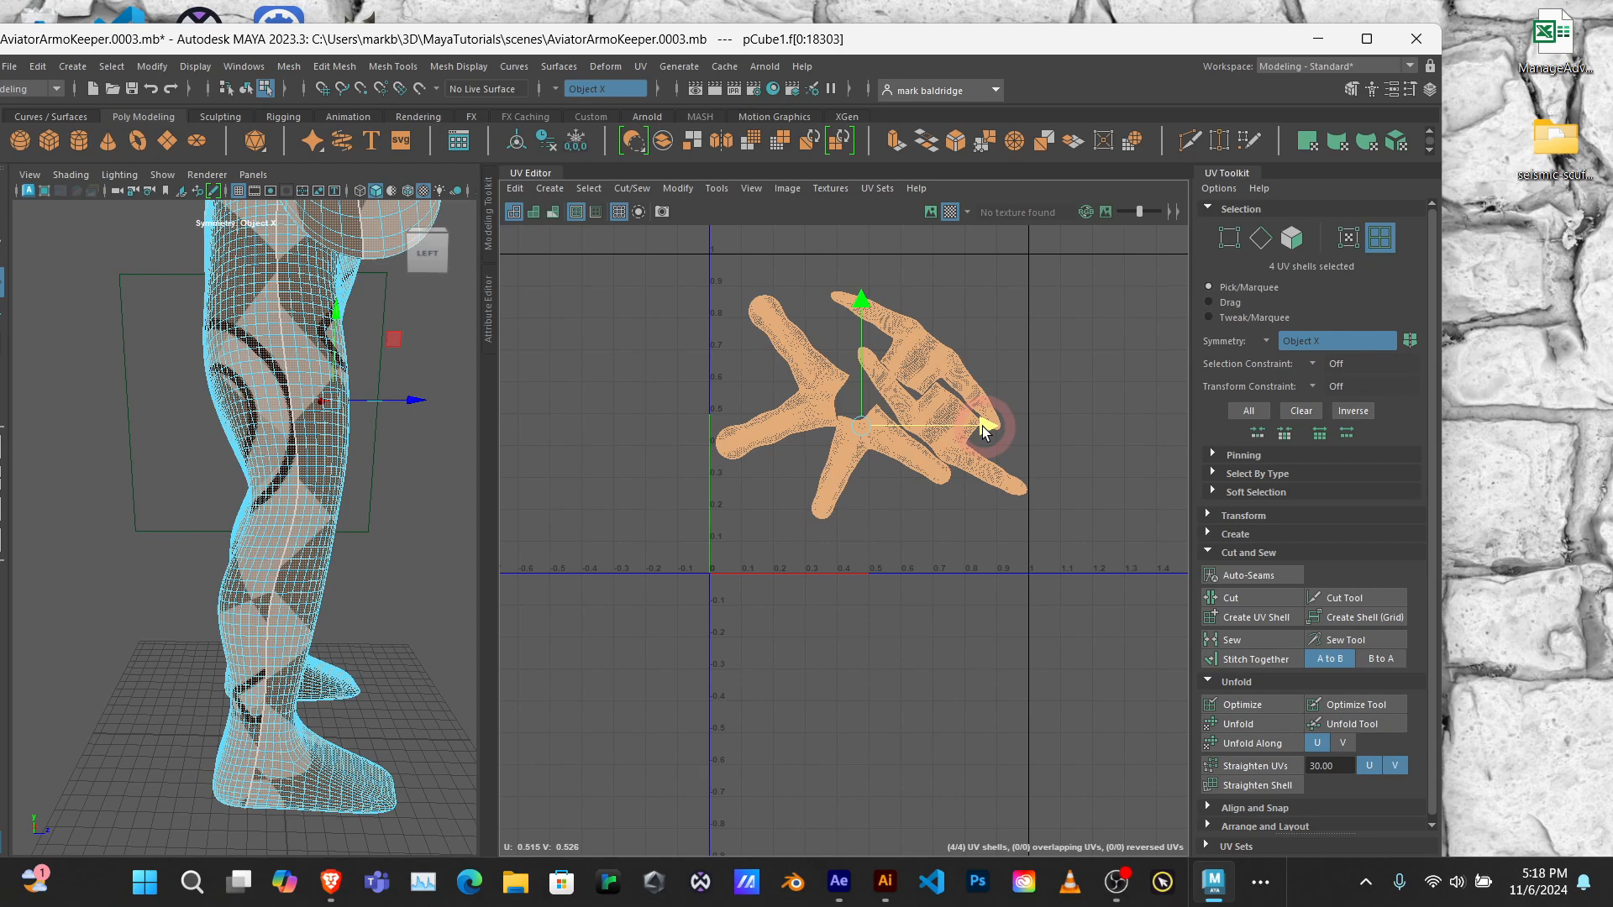
scroll(1043, 484, up, 4)
scroll(1041, 484, down, 2)
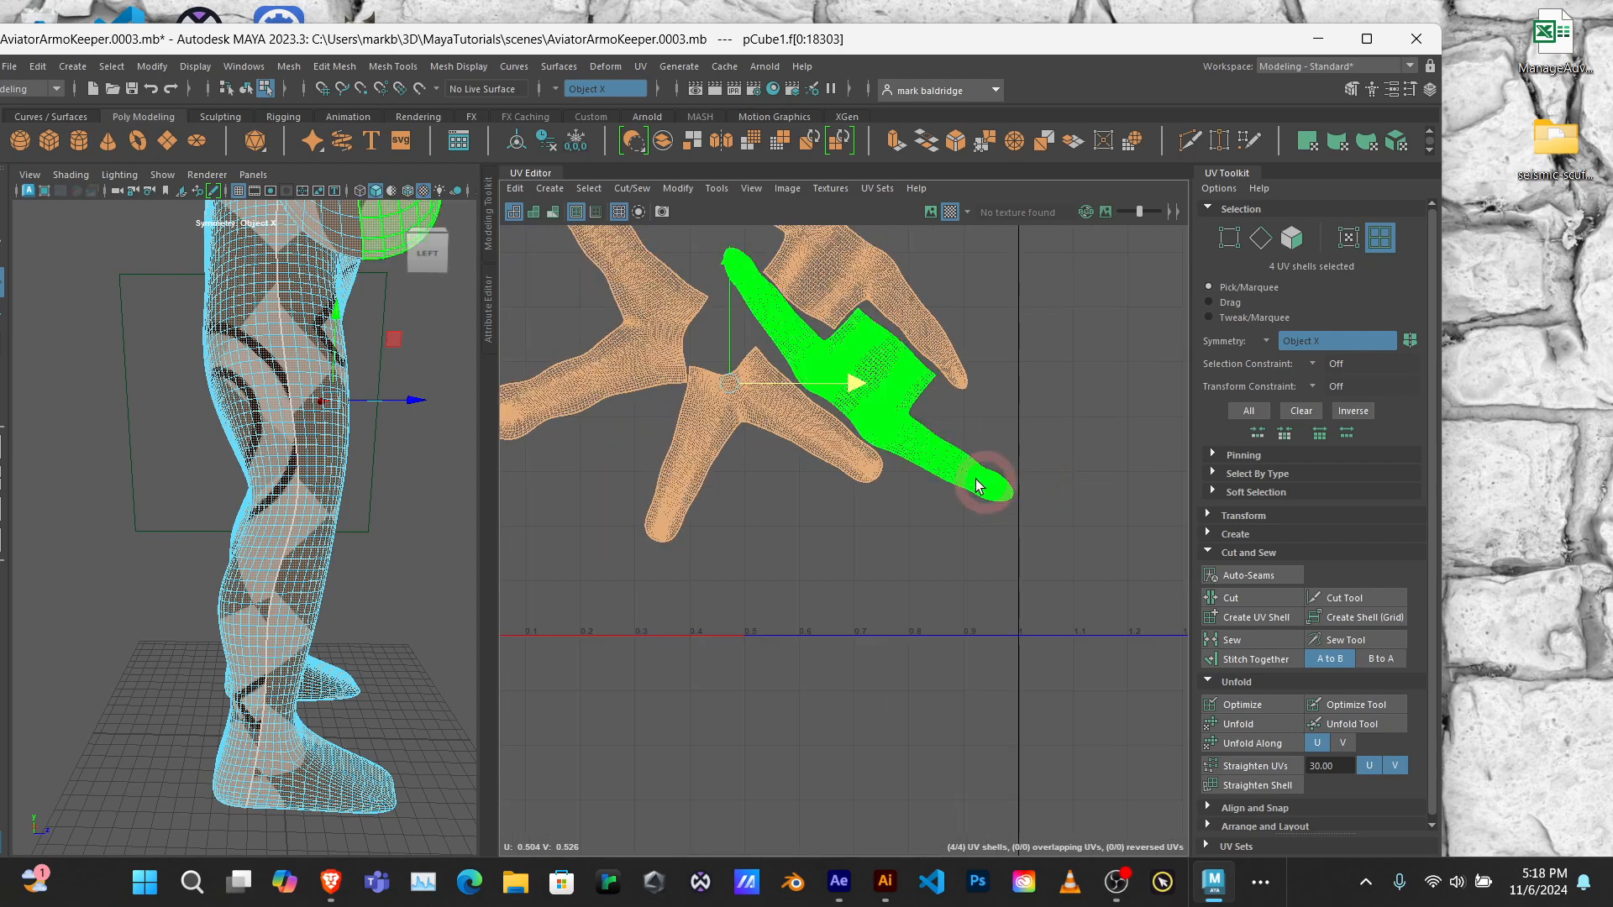
scroll(771, 468, down, 3)
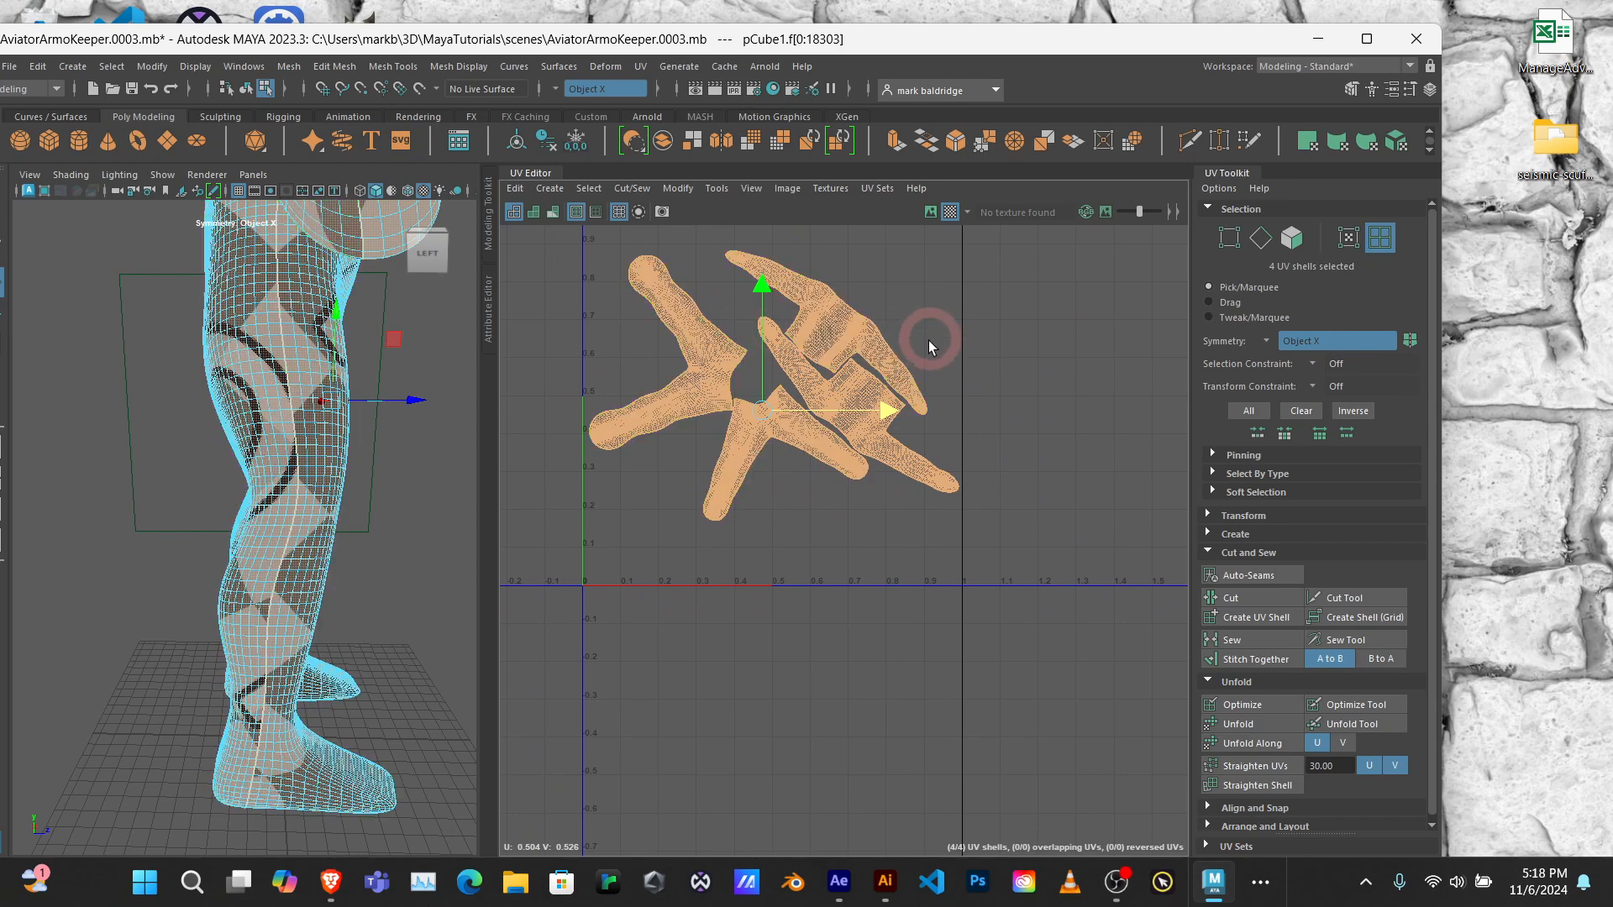
Step: Clear the shell selection and examine the checker pattern across the body's sides, front and back, matching the leg areas to their UV shells
click(848, 316)
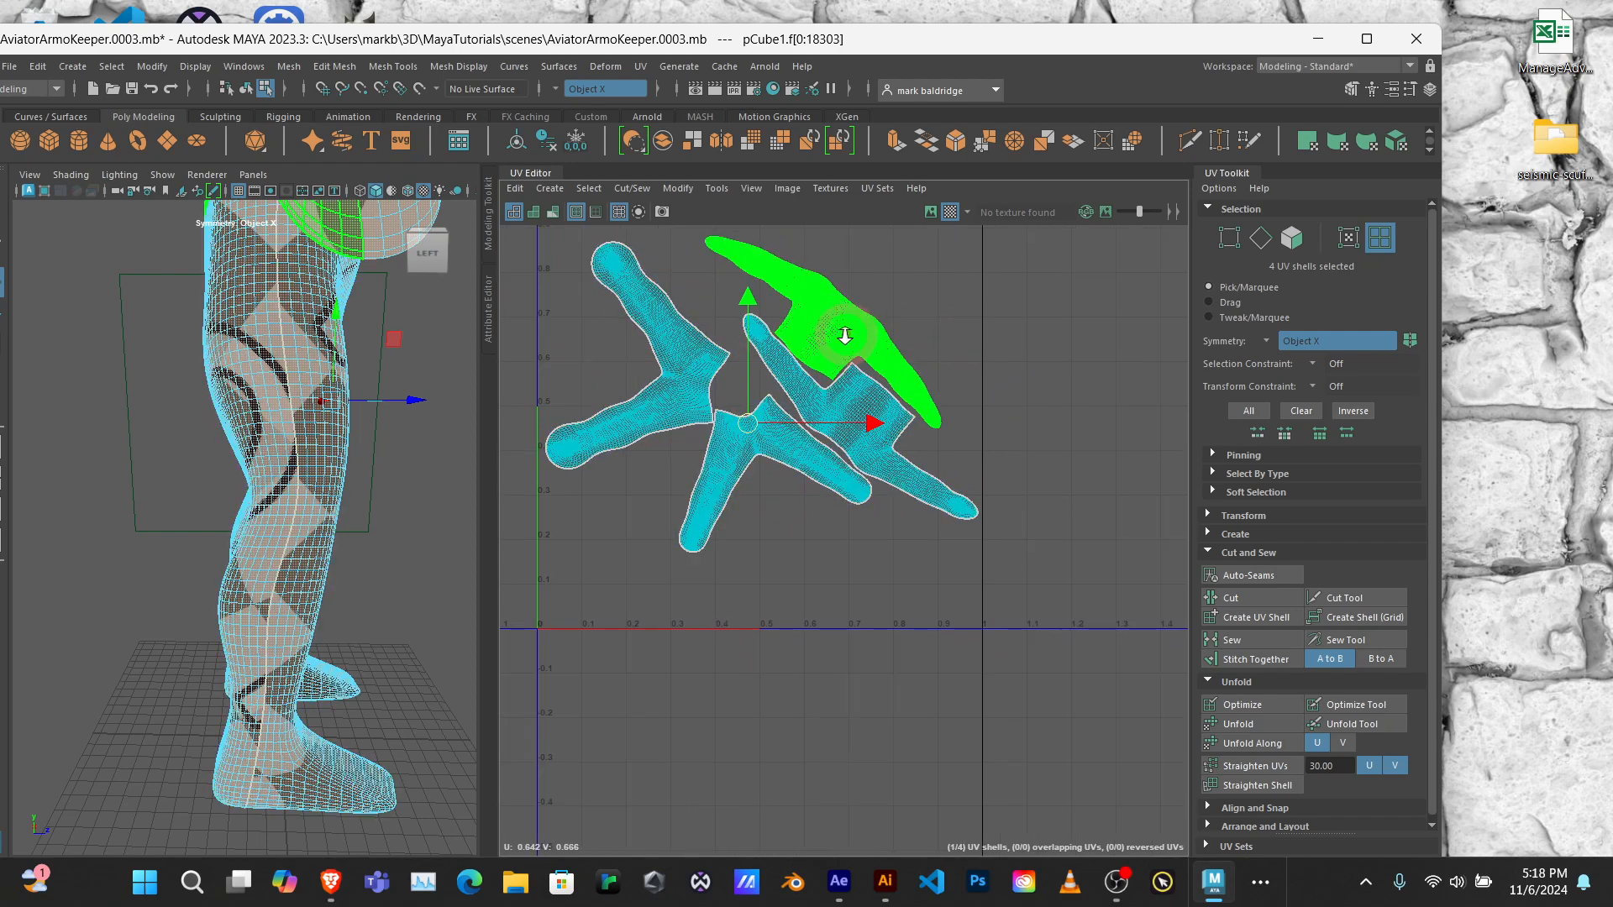
scroll(845, 334, up, 3)
scroll(845, 335, down, 2)
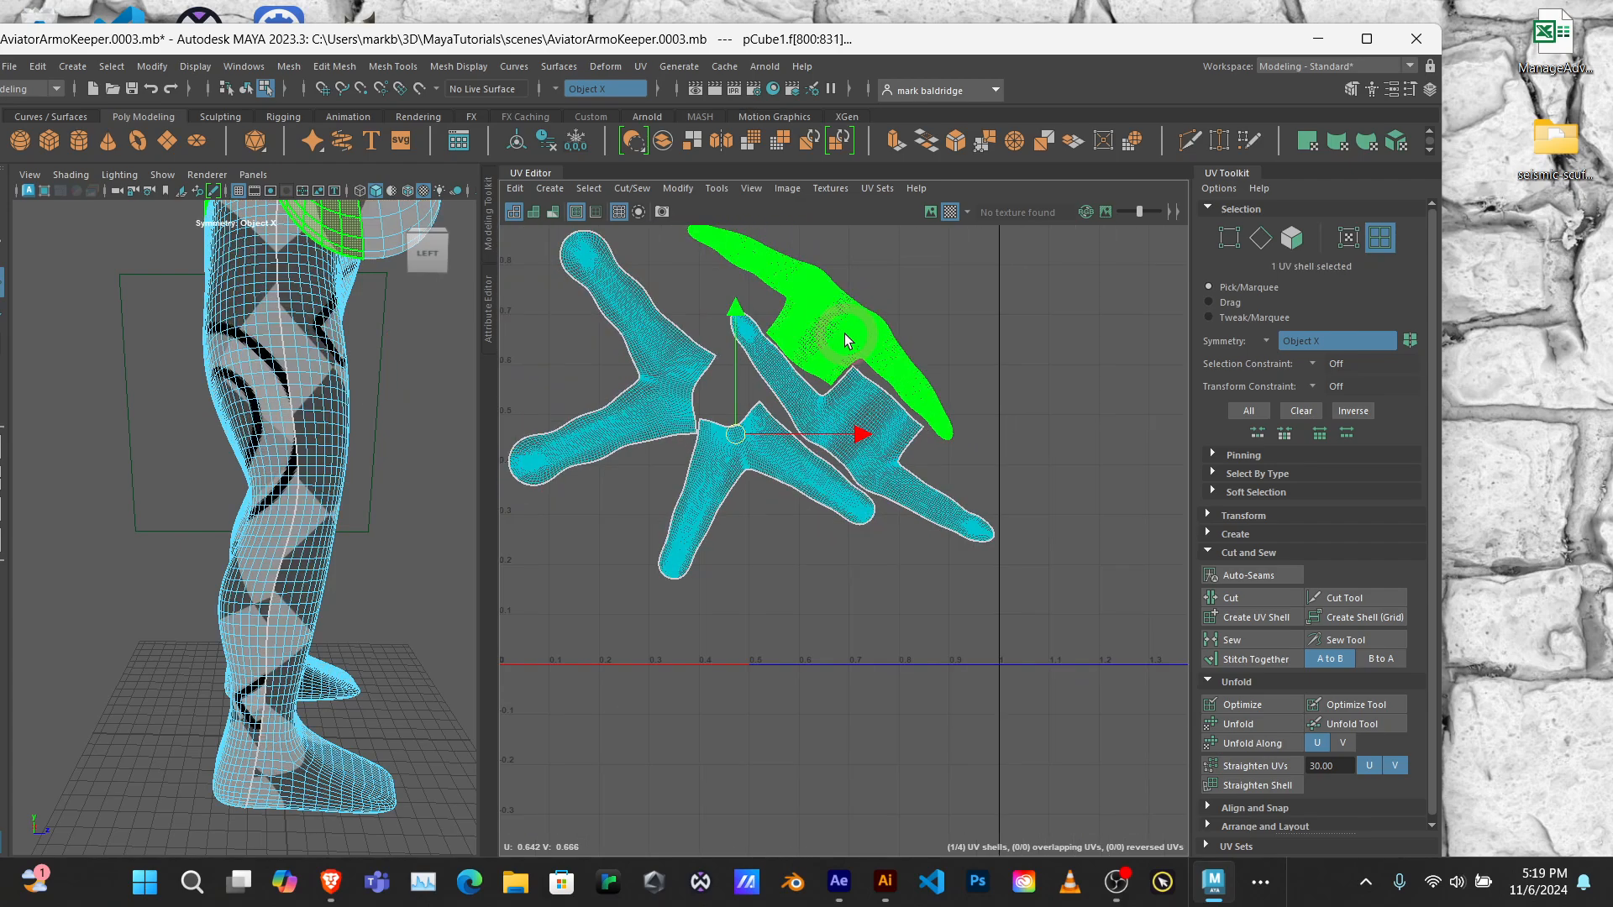
scroll(844, 334, up, 1)
click(403, 439)
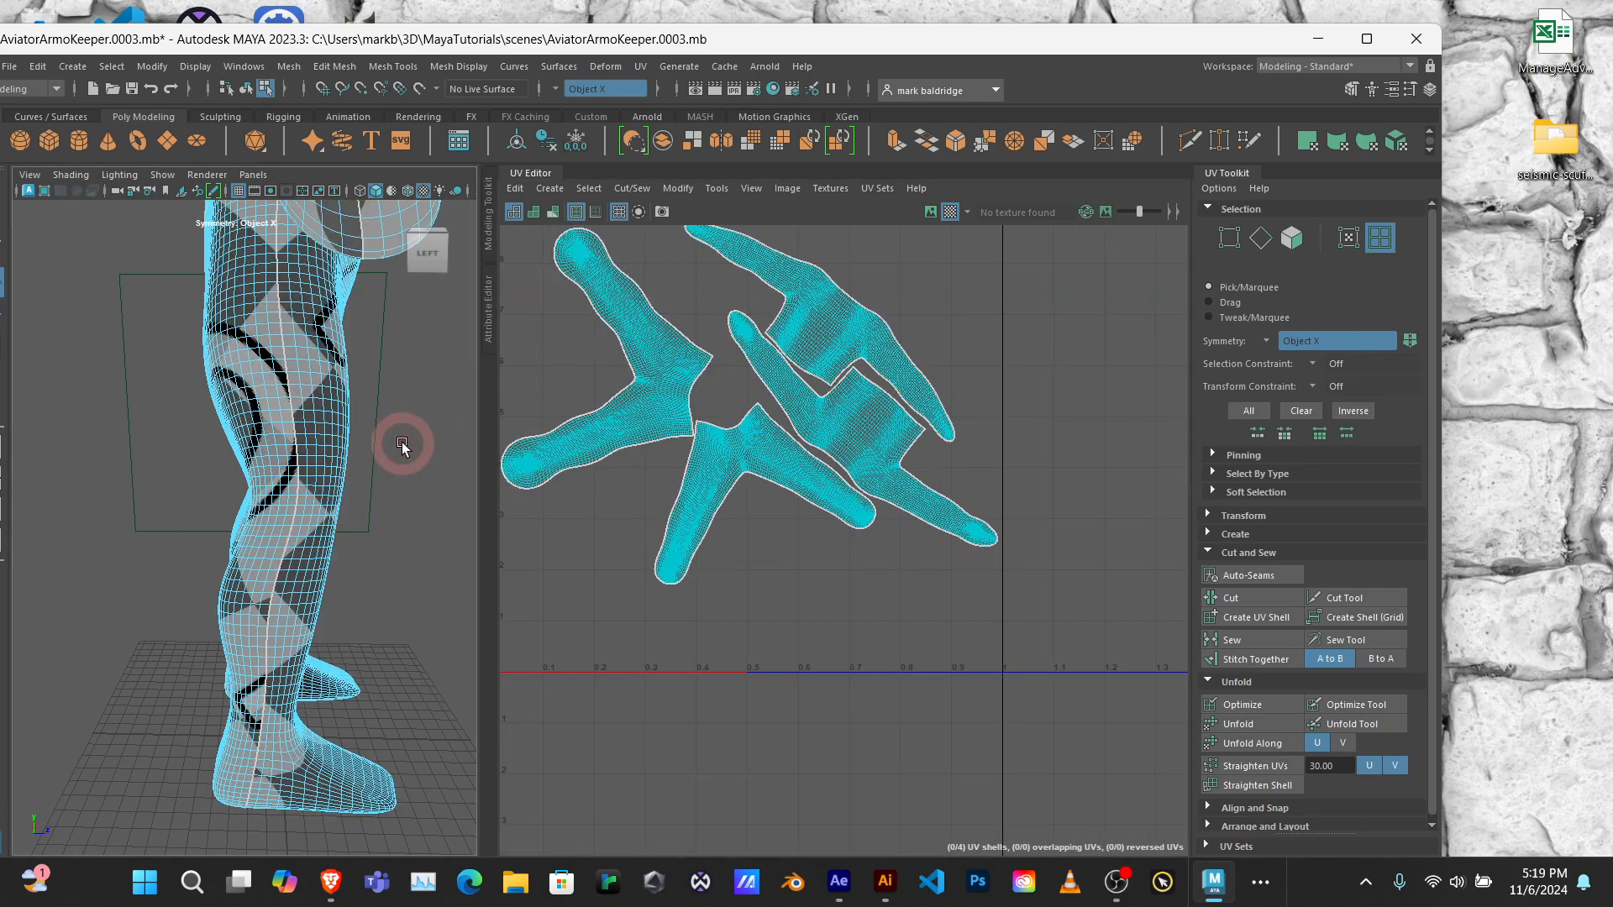
alt+drag(404, 446, 10, 458)
click(548, 418)
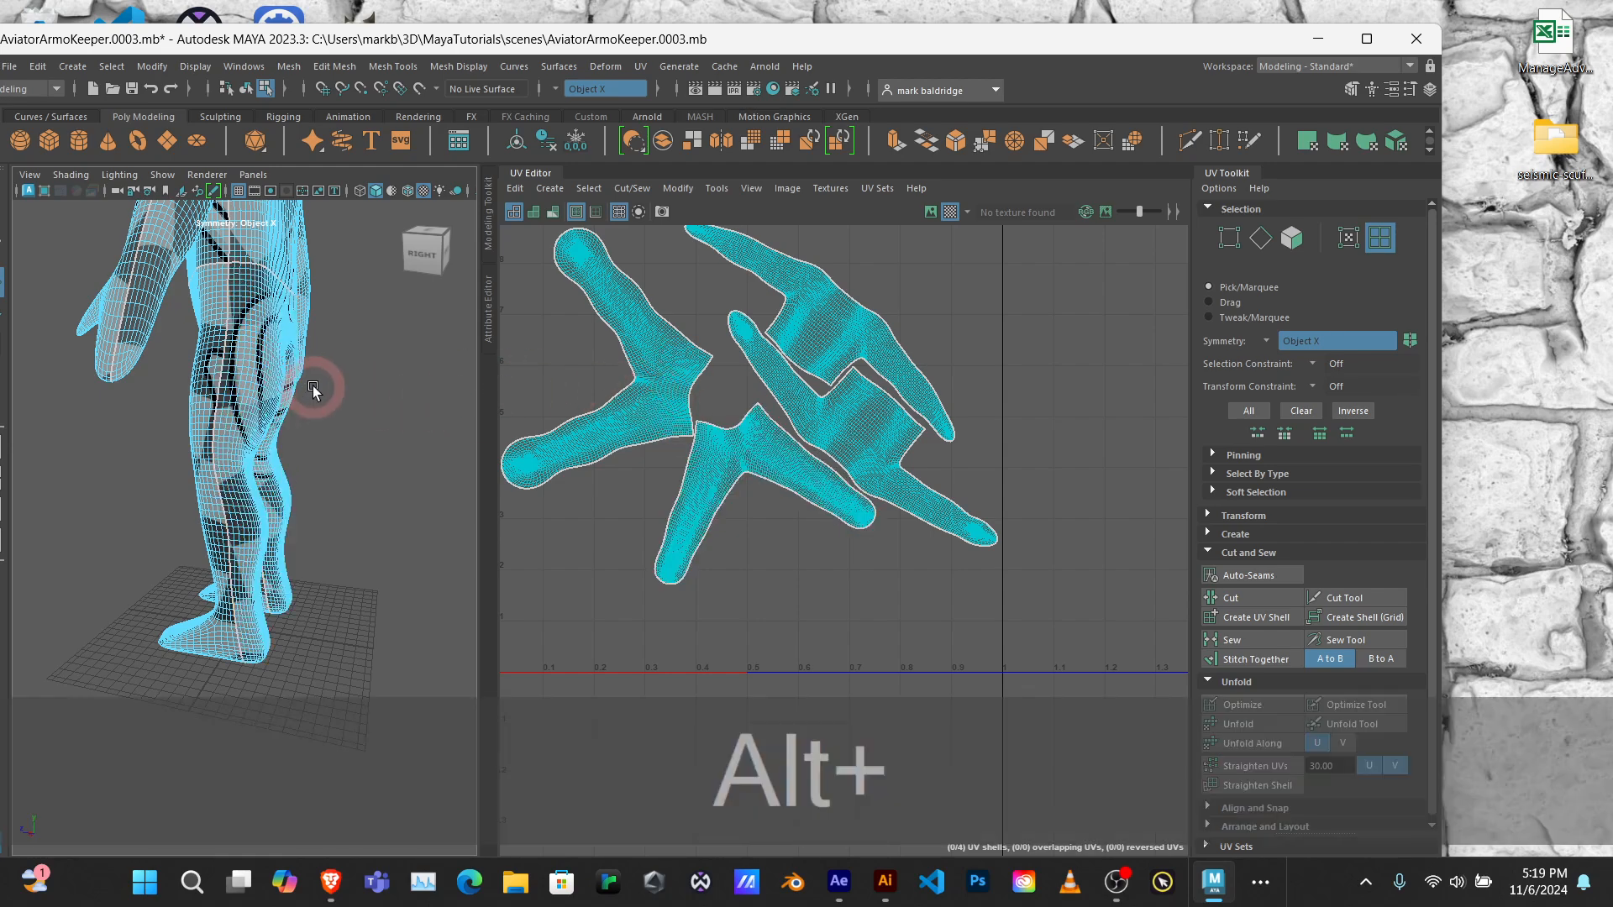
alt+middle_drag(311, 395, 340, 449)
alt+drag(339, 449, 512, 443)
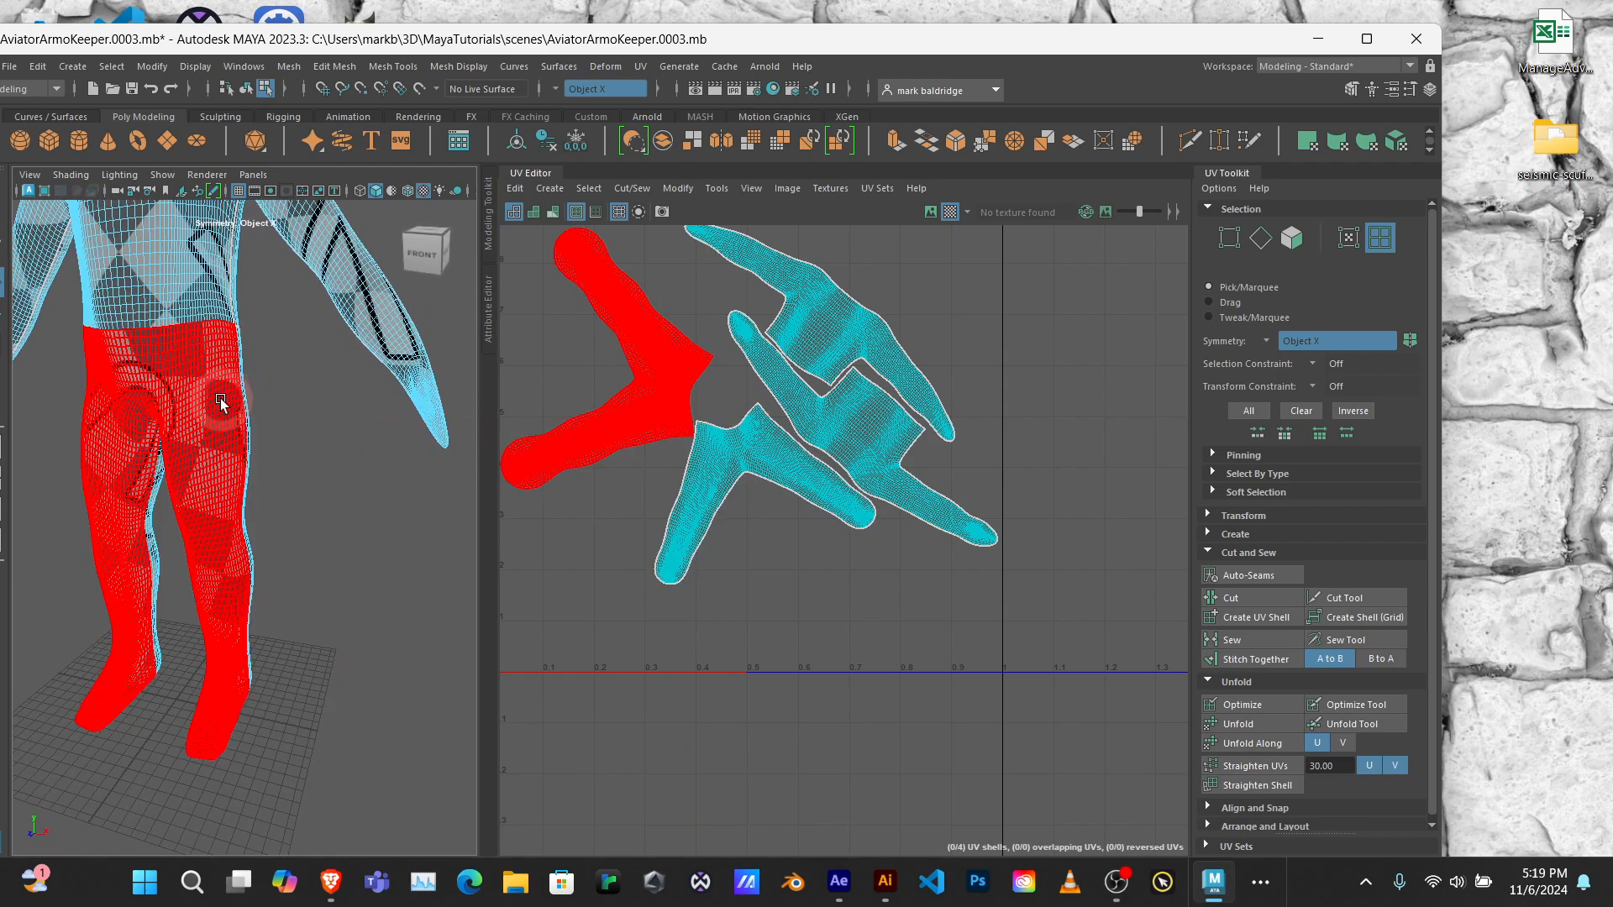
alt+drag(328, 468, 274, 474)
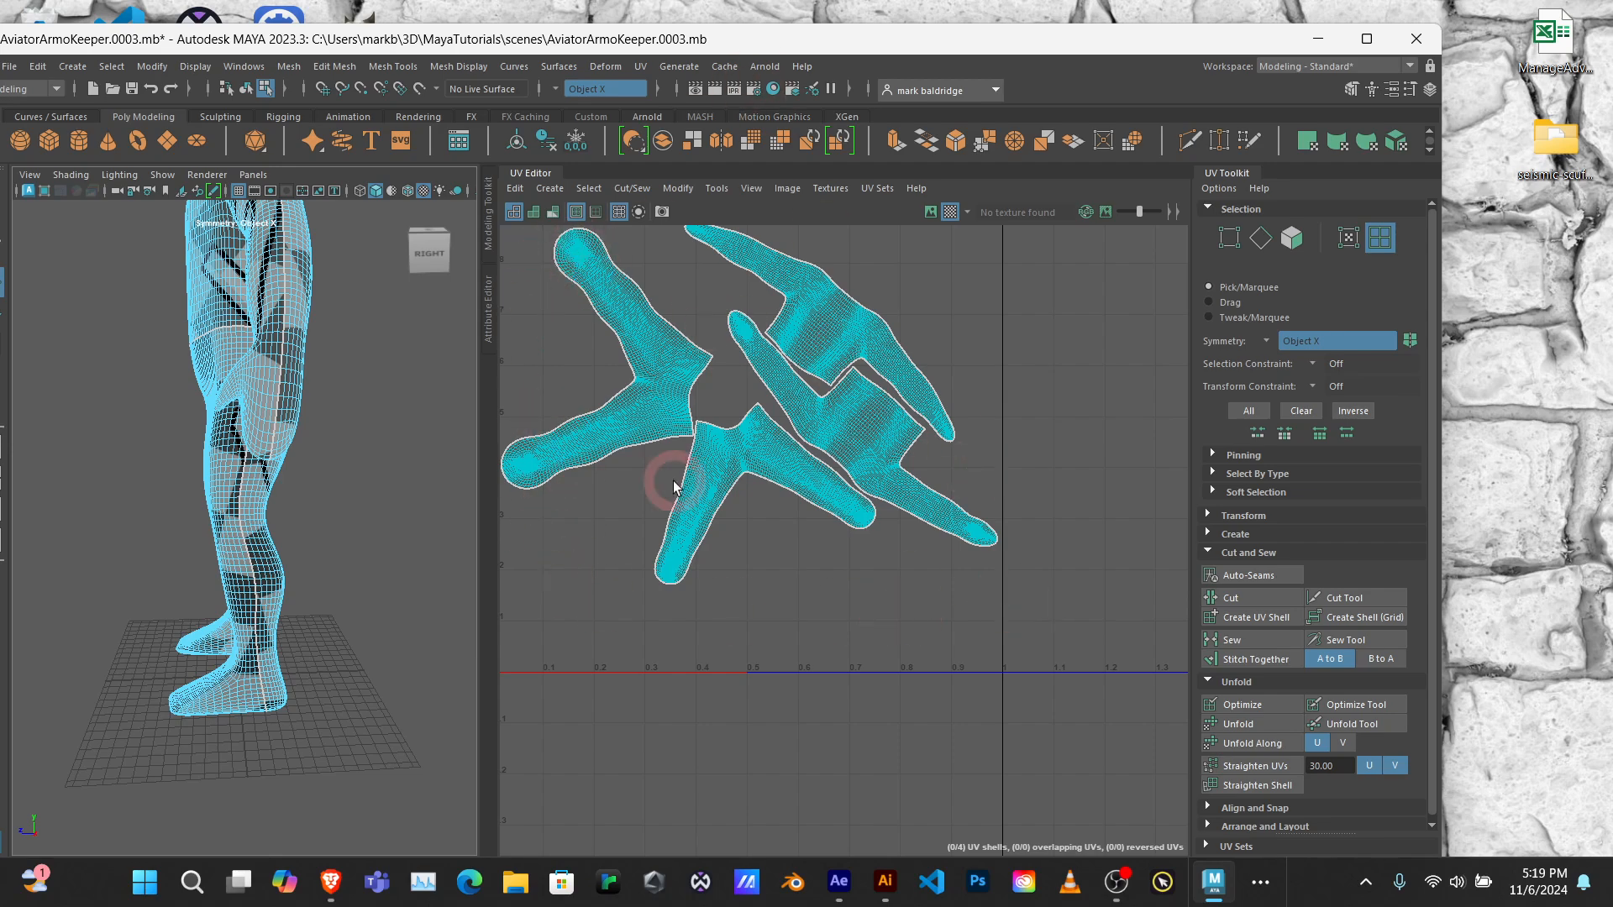
alt+drag(395, 407, 290, 546)
click(285, 553)
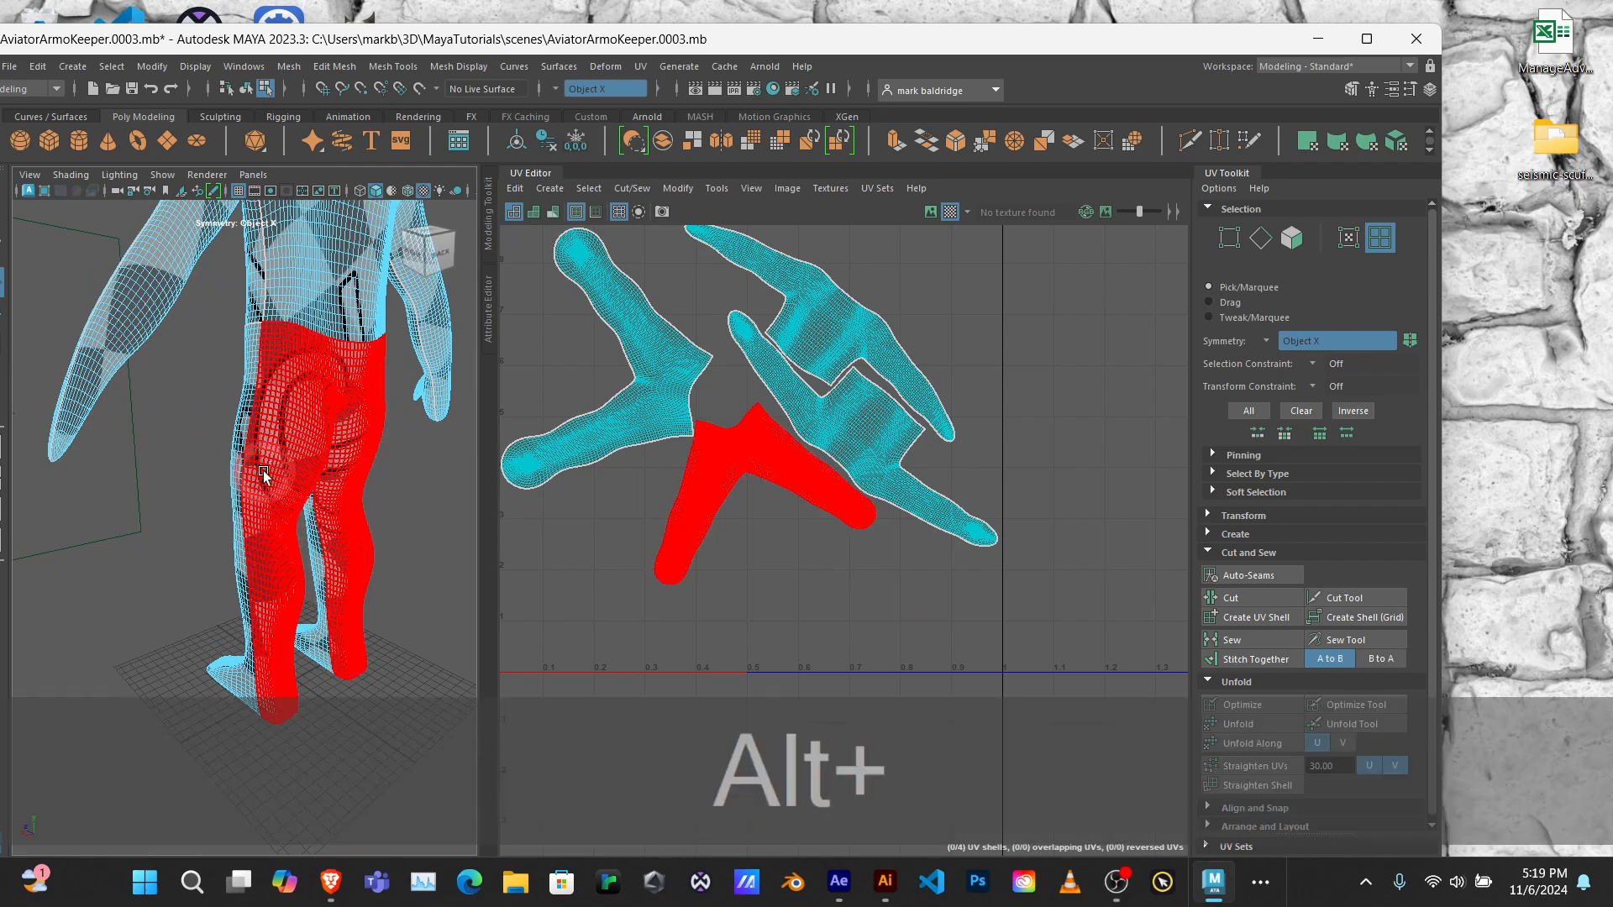
mouse_move(263, 476)
alt+mouse_down()
mouse_move(496, 474)
mouse_move(0, 470)
mouse_move(0, 521)
mouse_move(269, 504)
mouse_move(277, 486)
alt+mouse_up()
click(238, 490)
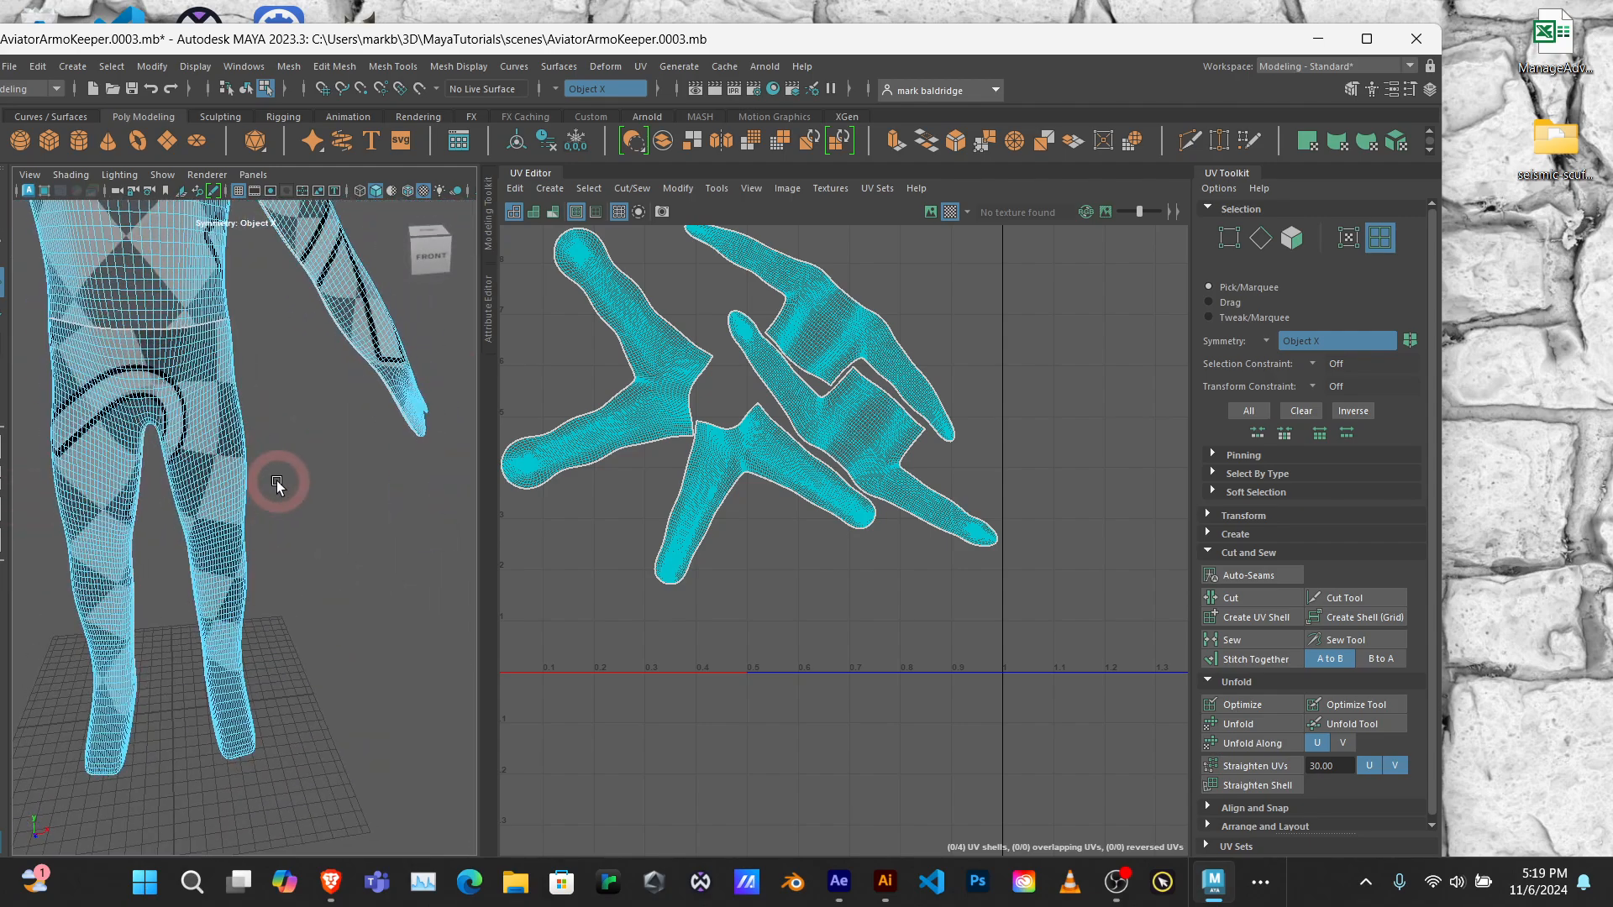
scroll(194, 371, up, 4)
alt+middle_drag(194, 370, 309, 507)
key(f)
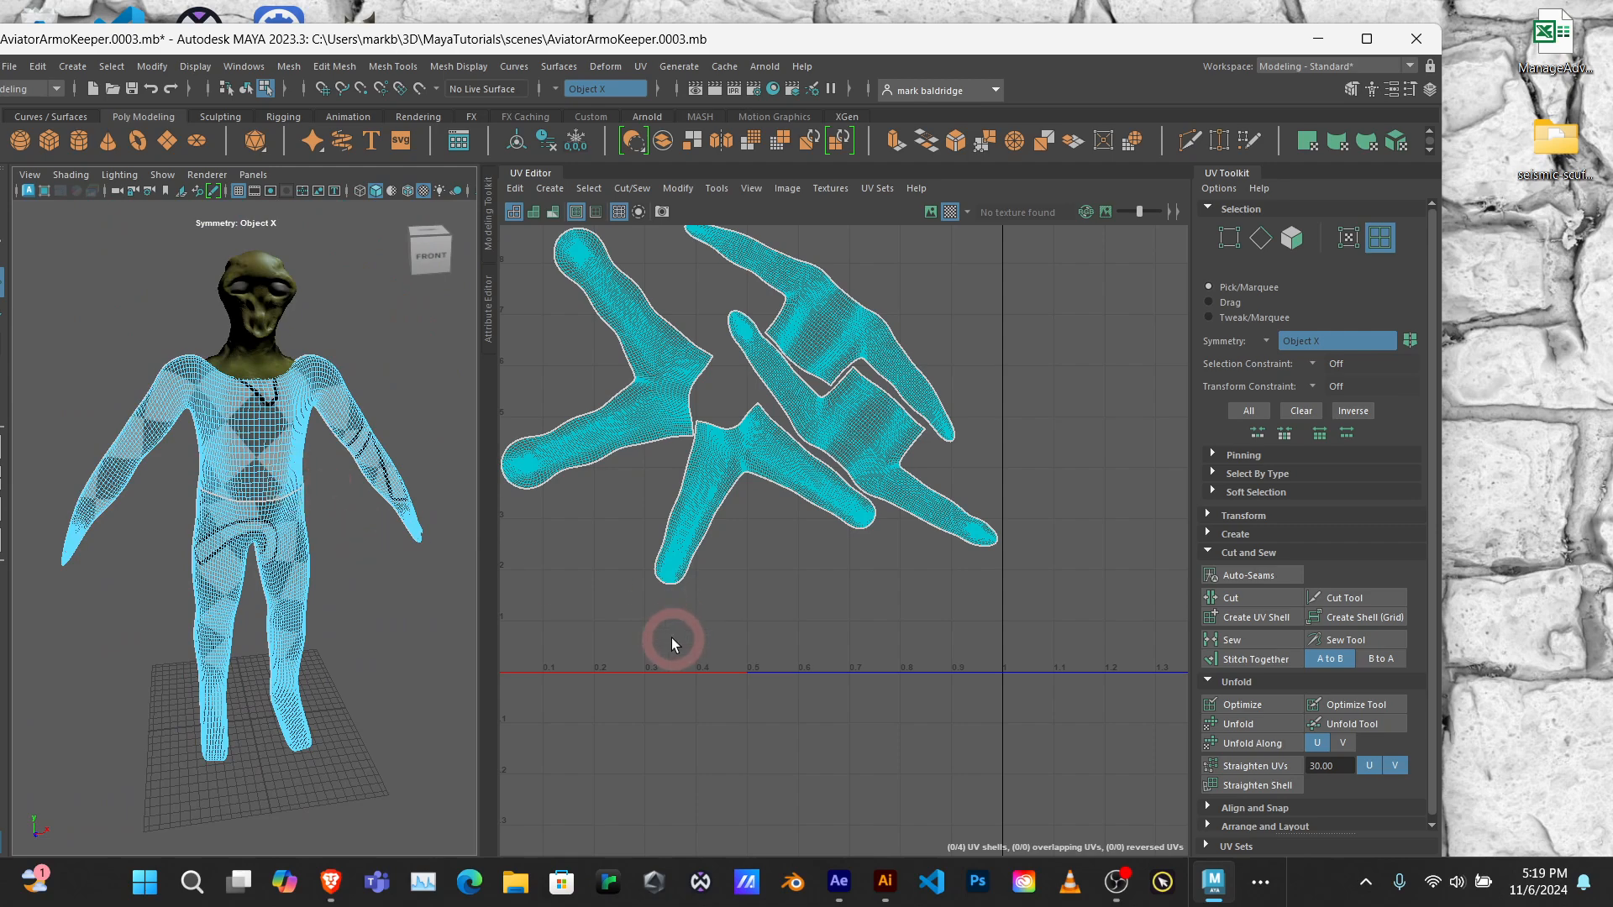
Step: Save the scene with the packed body UV layout
click(543, 233)
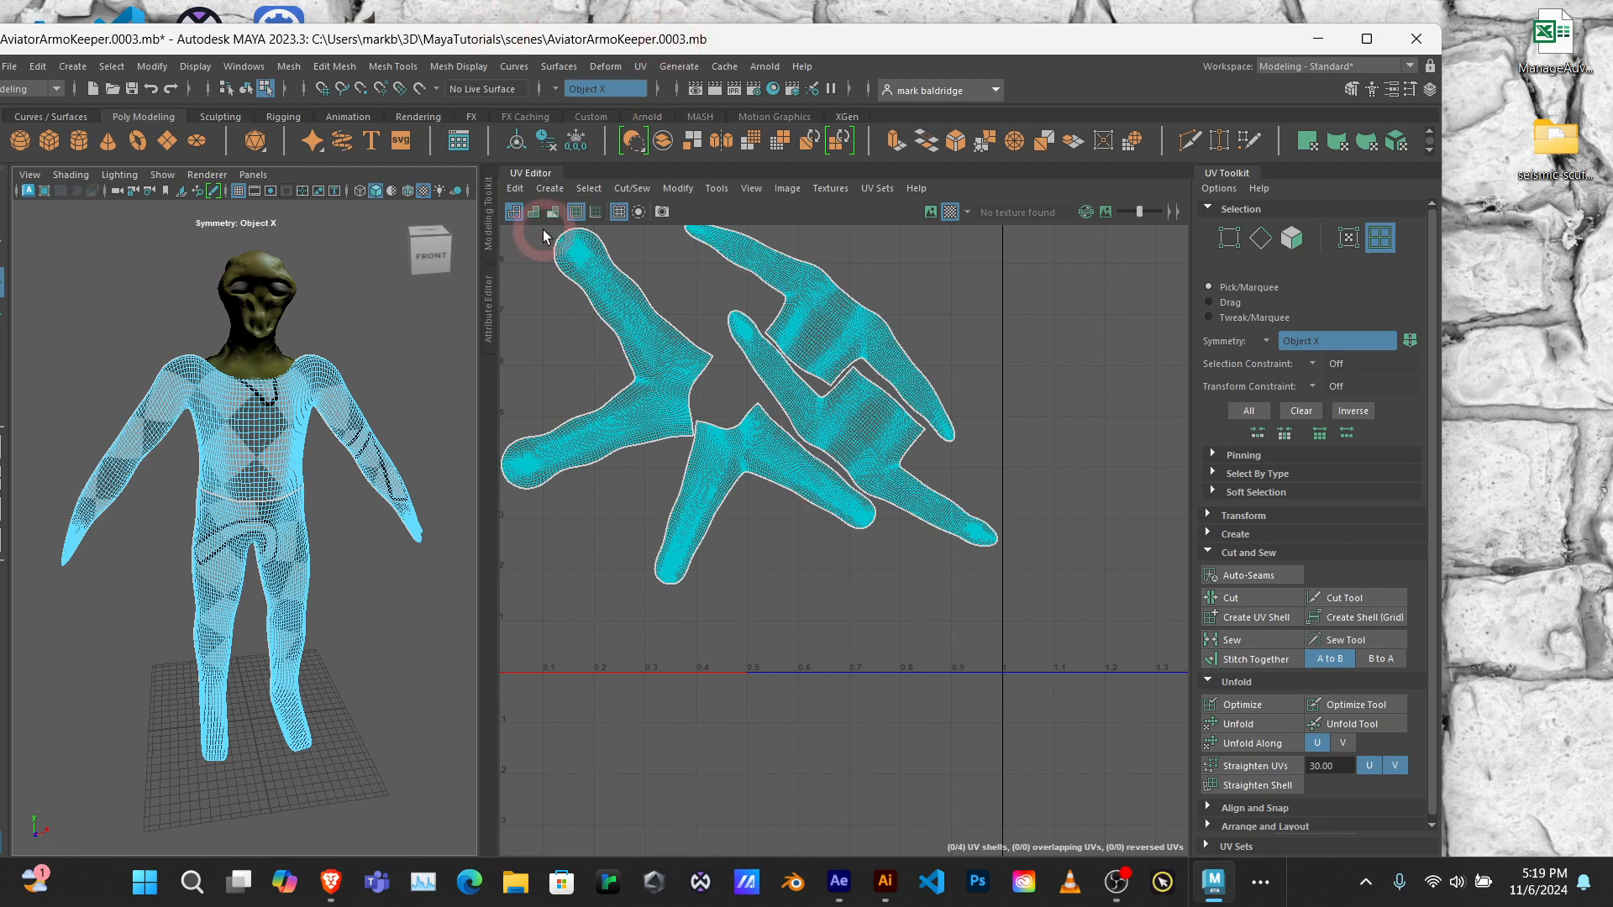
key(ctrl+s)
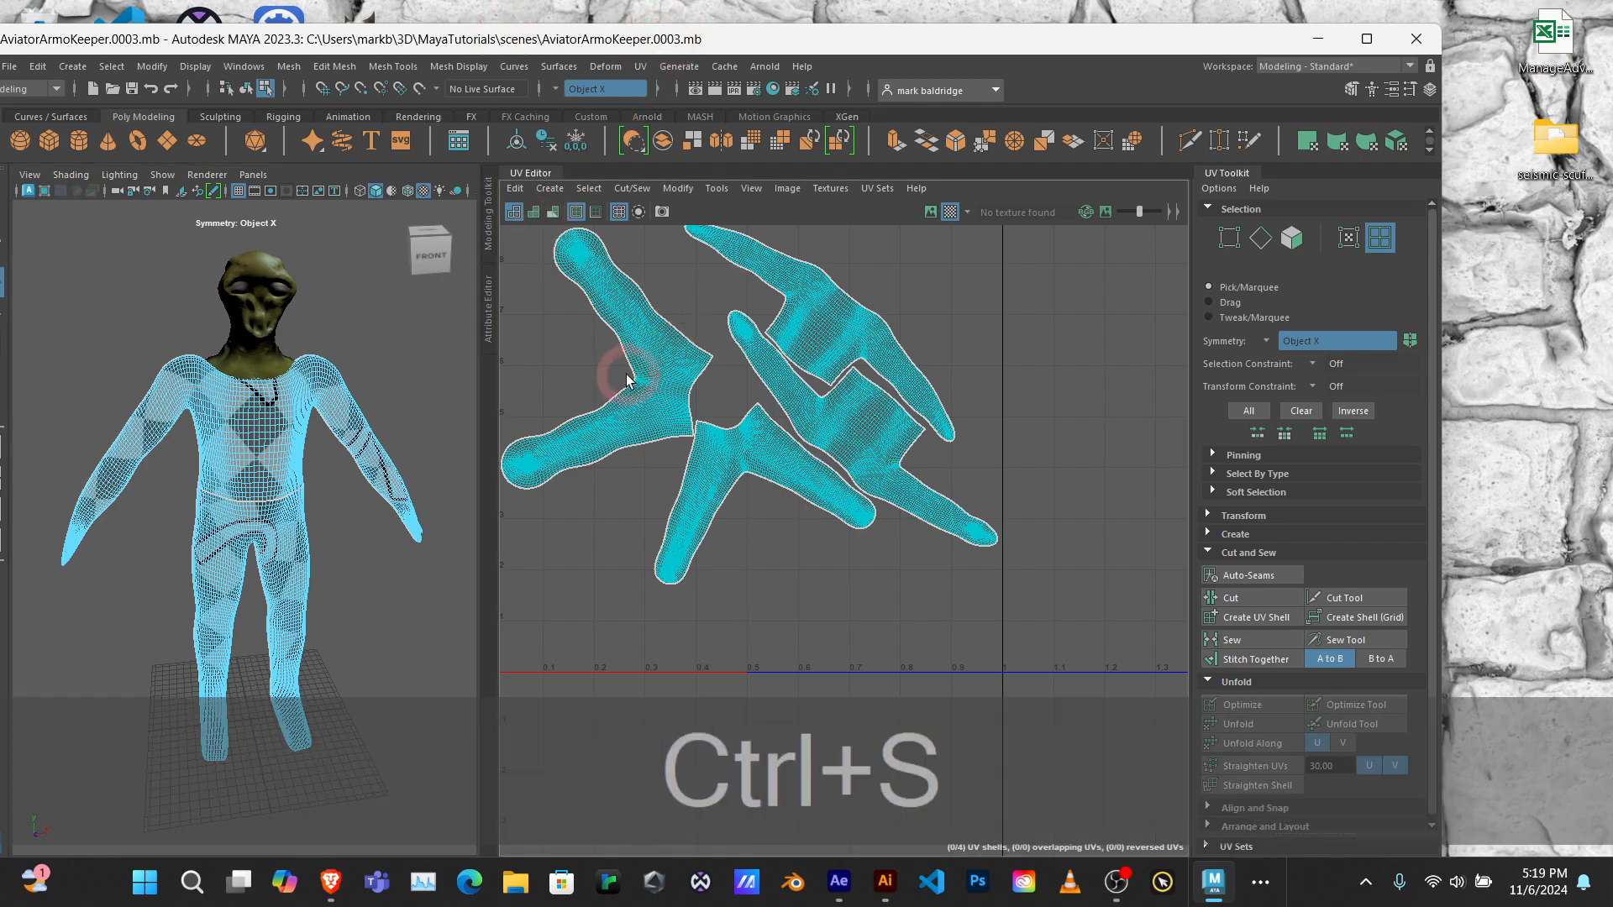
click(626, 376)
click(1091, 504)
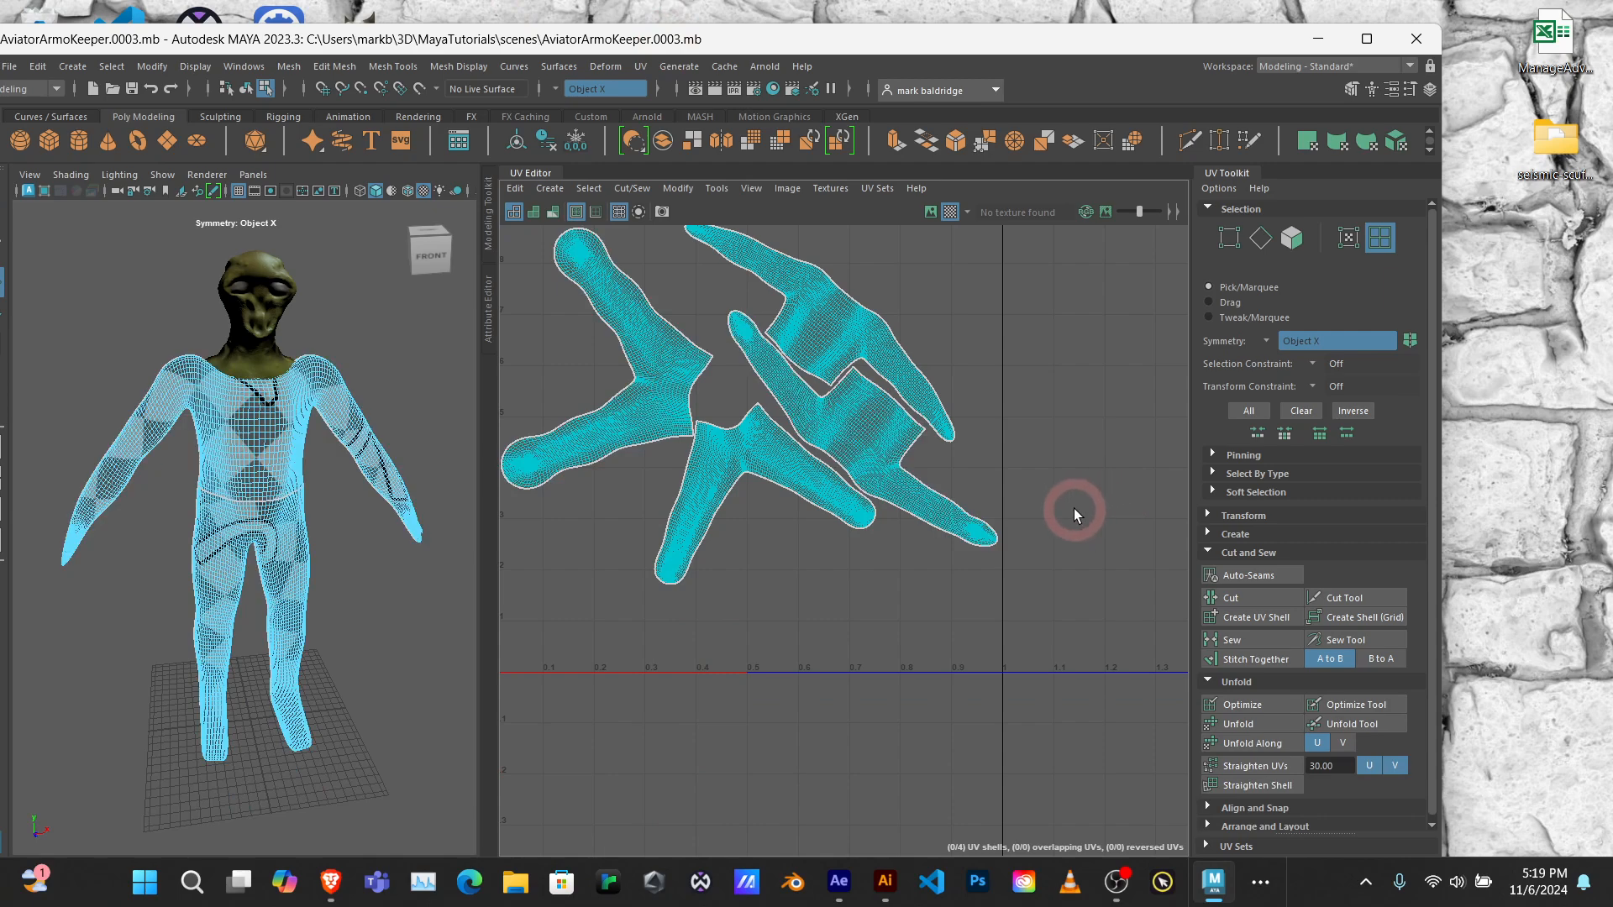
Step: Turn off the checker map on the body and widen the 3D viewport beside the UV Editor
key(a)
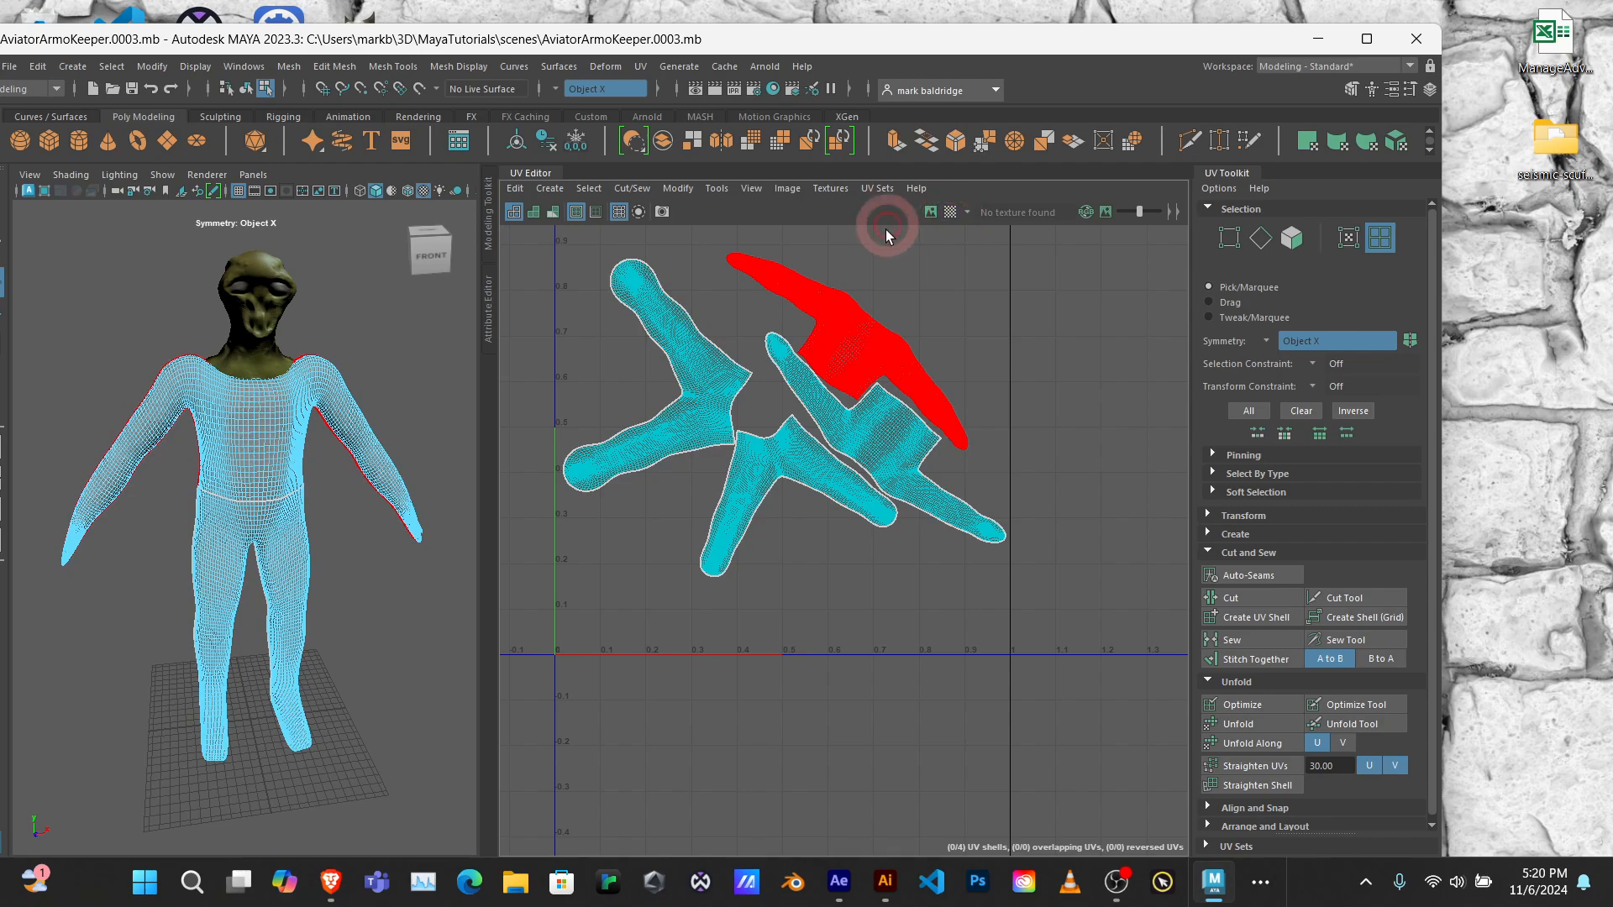
click(536, 272)
drag(499, 295, 1011, 349)
scroll(757, 342, up, 4)
scroll(691, 391, up, 4)
scroll(691, 393, down, 5)
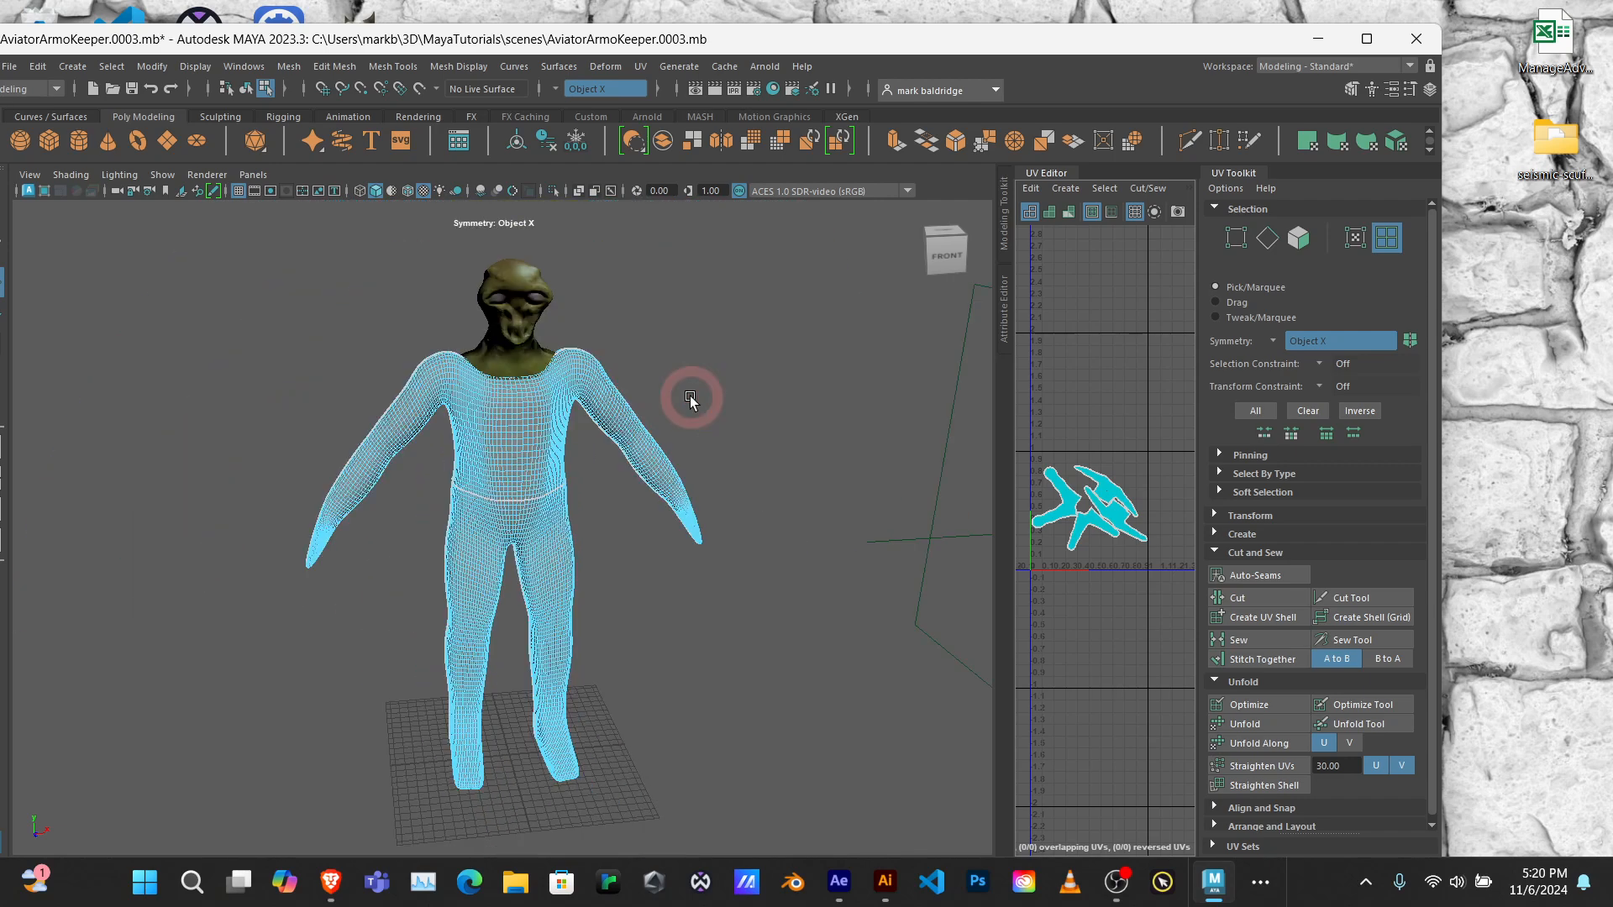
Step: Switch to object selection and select the whole body mesh, viewed straight from the front
click(588, 390)
right_drag(521, 377, 623, 346)
click(697, 356)
click(589, 411)
click(741, 390)
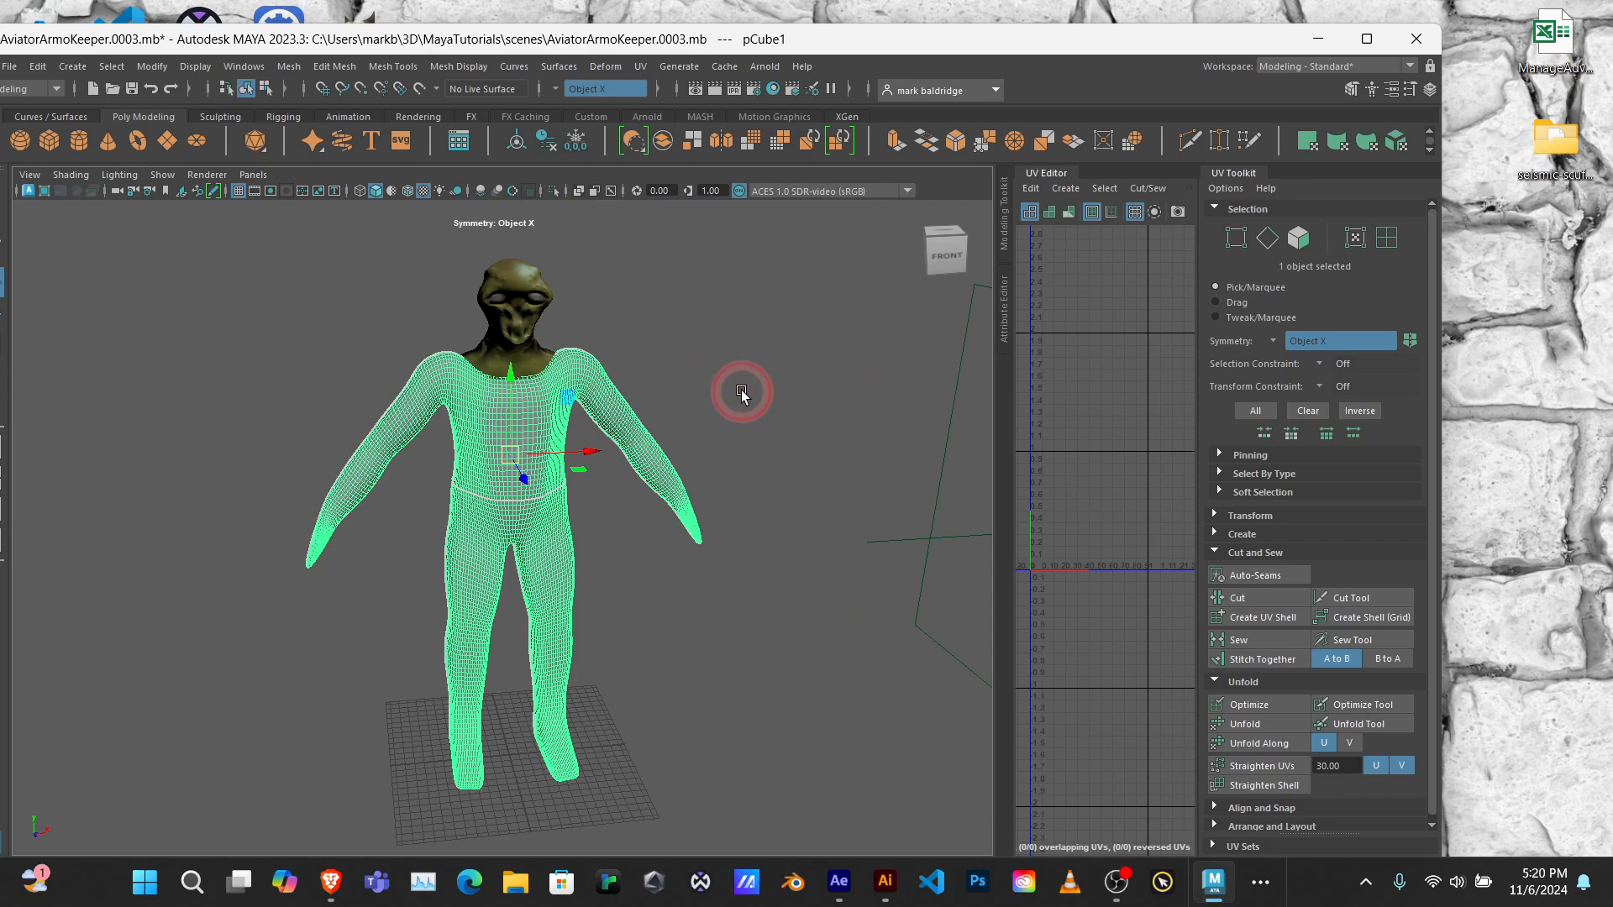
click(468, 434)
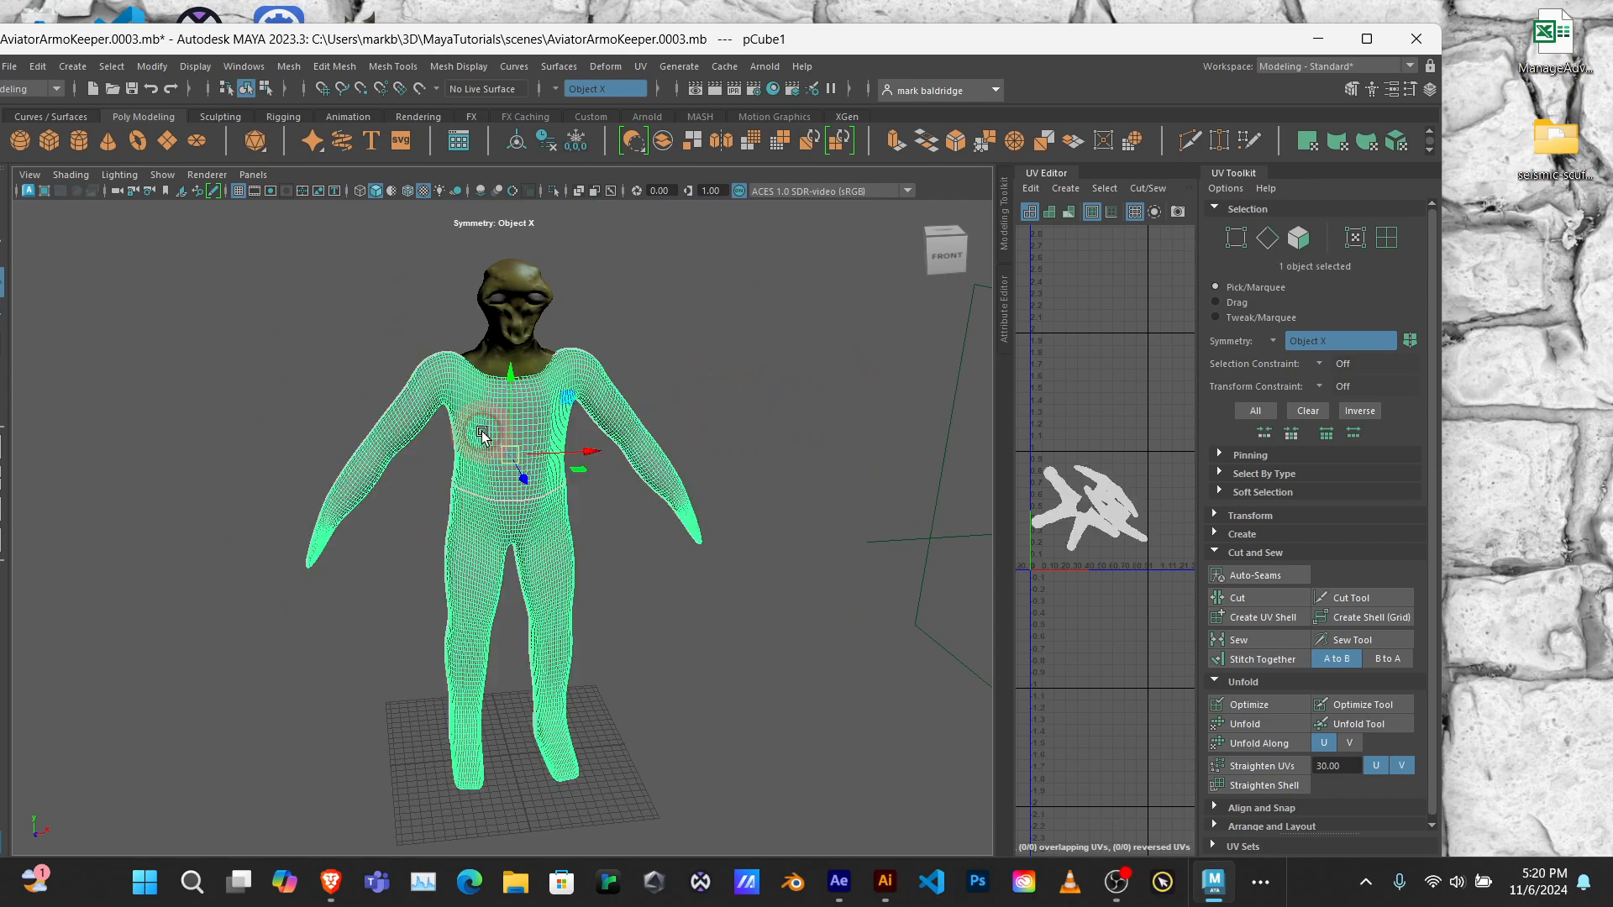
mouse_move(799, 443)
alt+mouse_down()
mouse_move(468, 422)
mouse_move(778, 422)
alt+mouse_up()
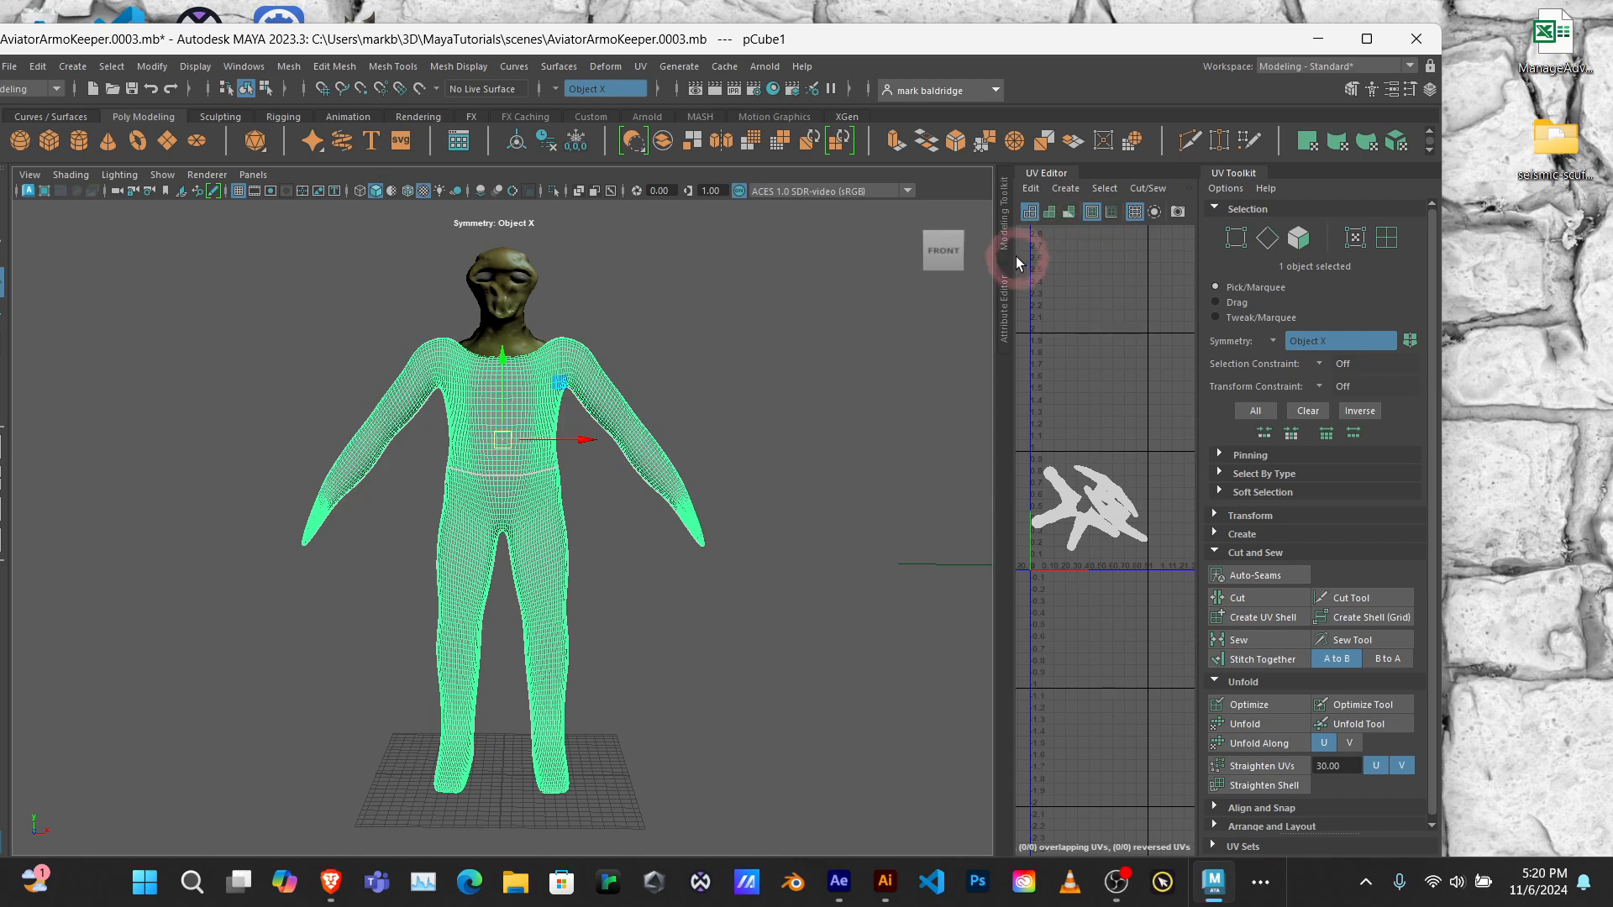
drag(996, 276, 815, 285)
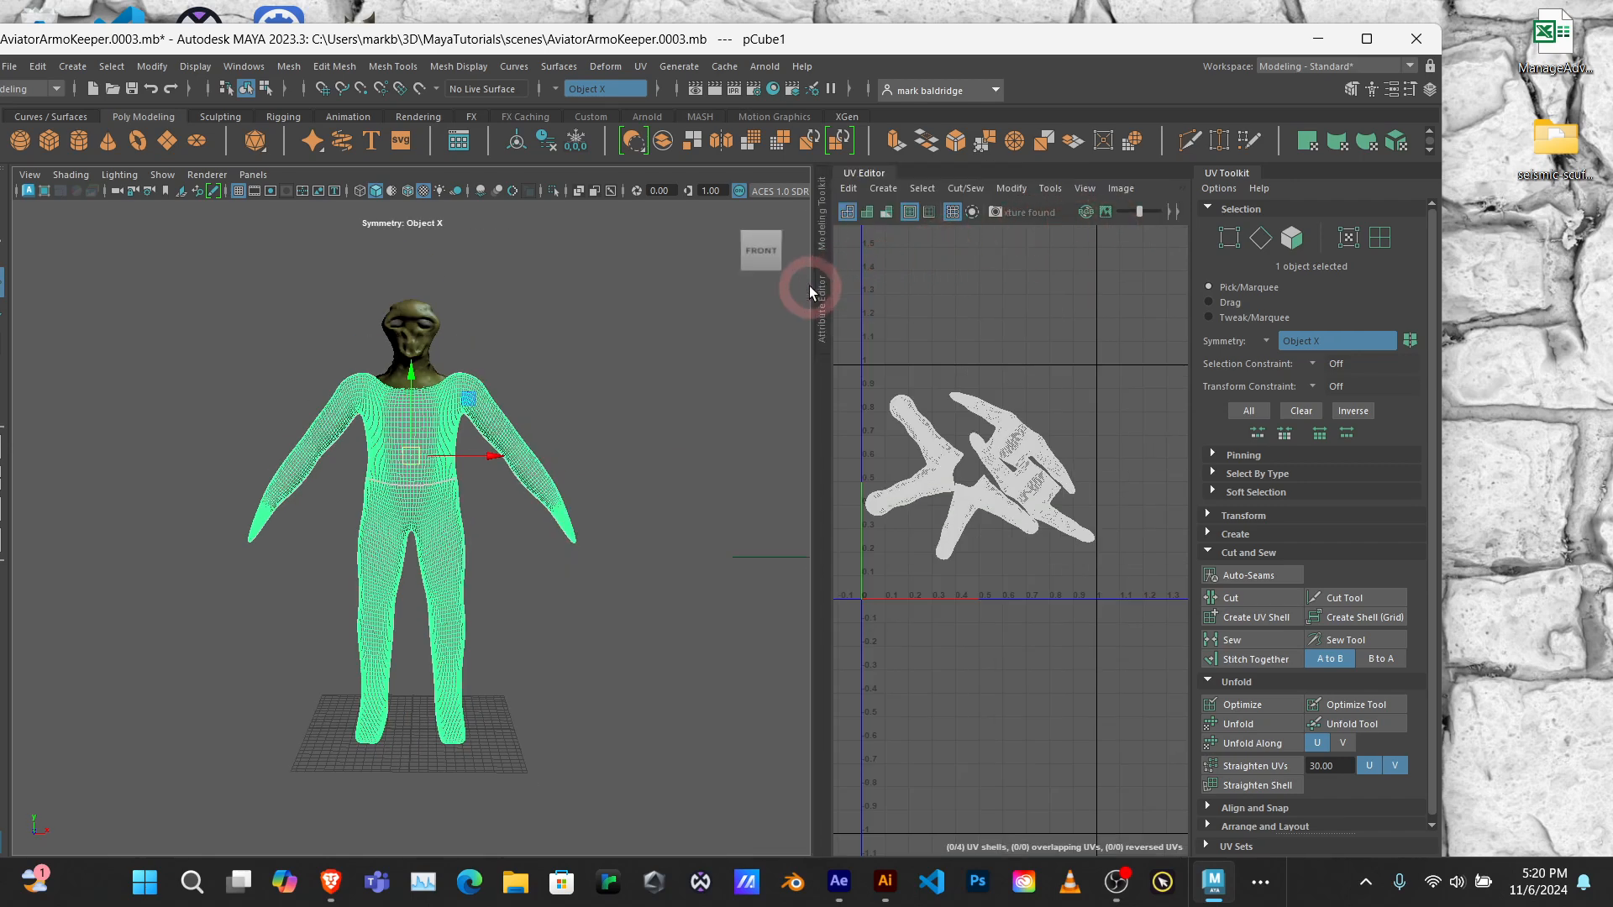
drag(815, 294, 1044, 313)
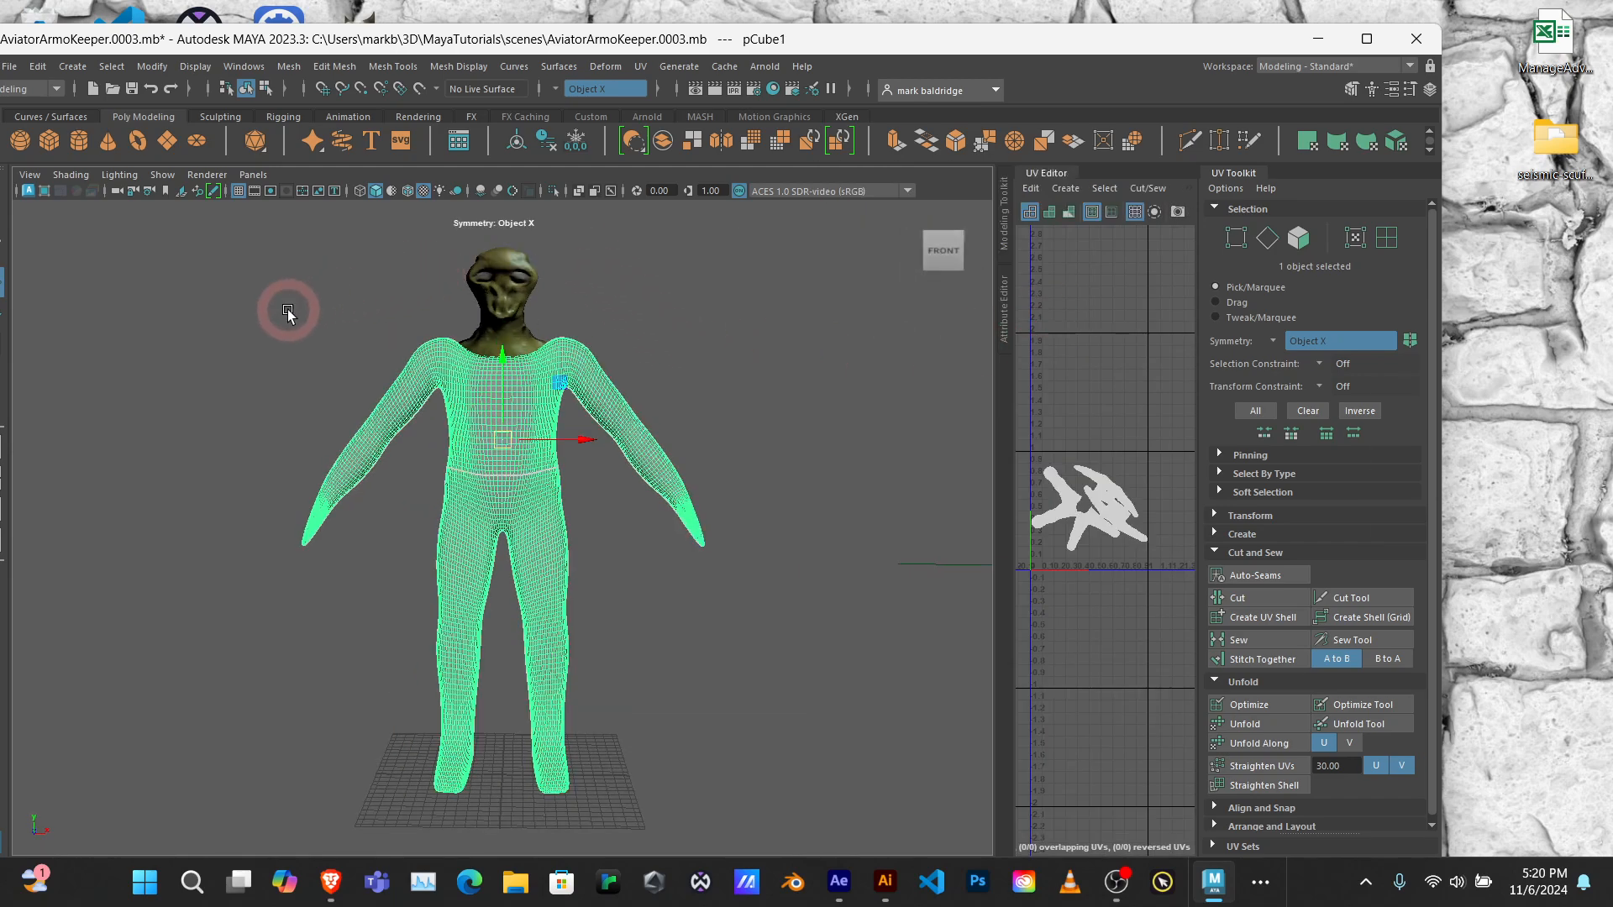
Step: Send the selected body mesh to Mudbox as a new scene
click(10, 67)
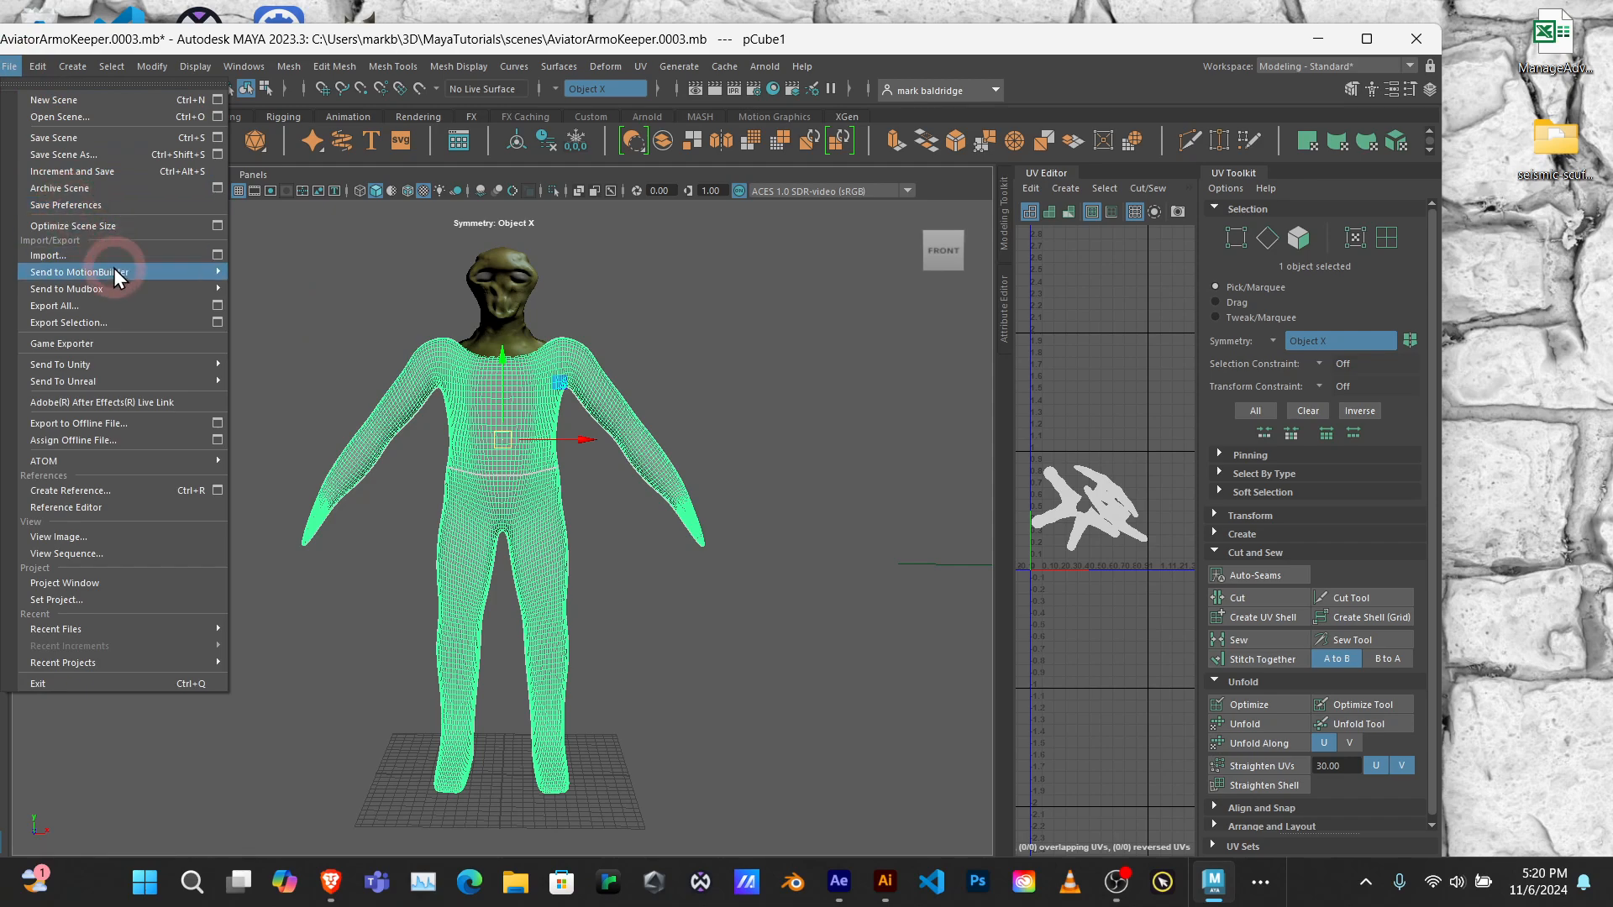
mouse_move(94, 292)
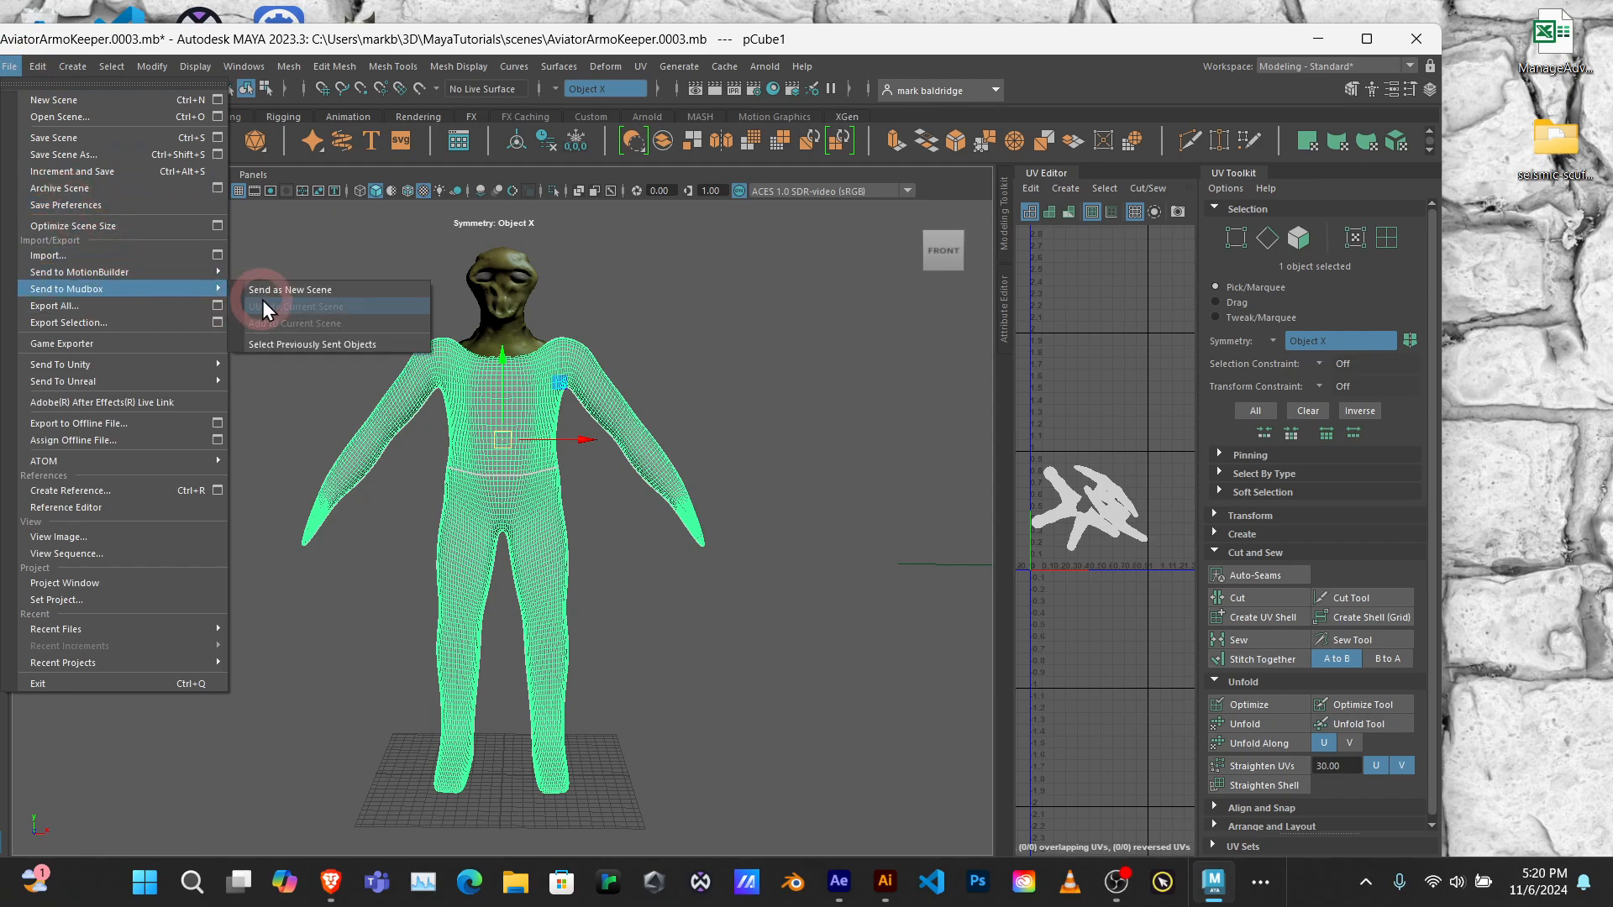
click(311, 289)
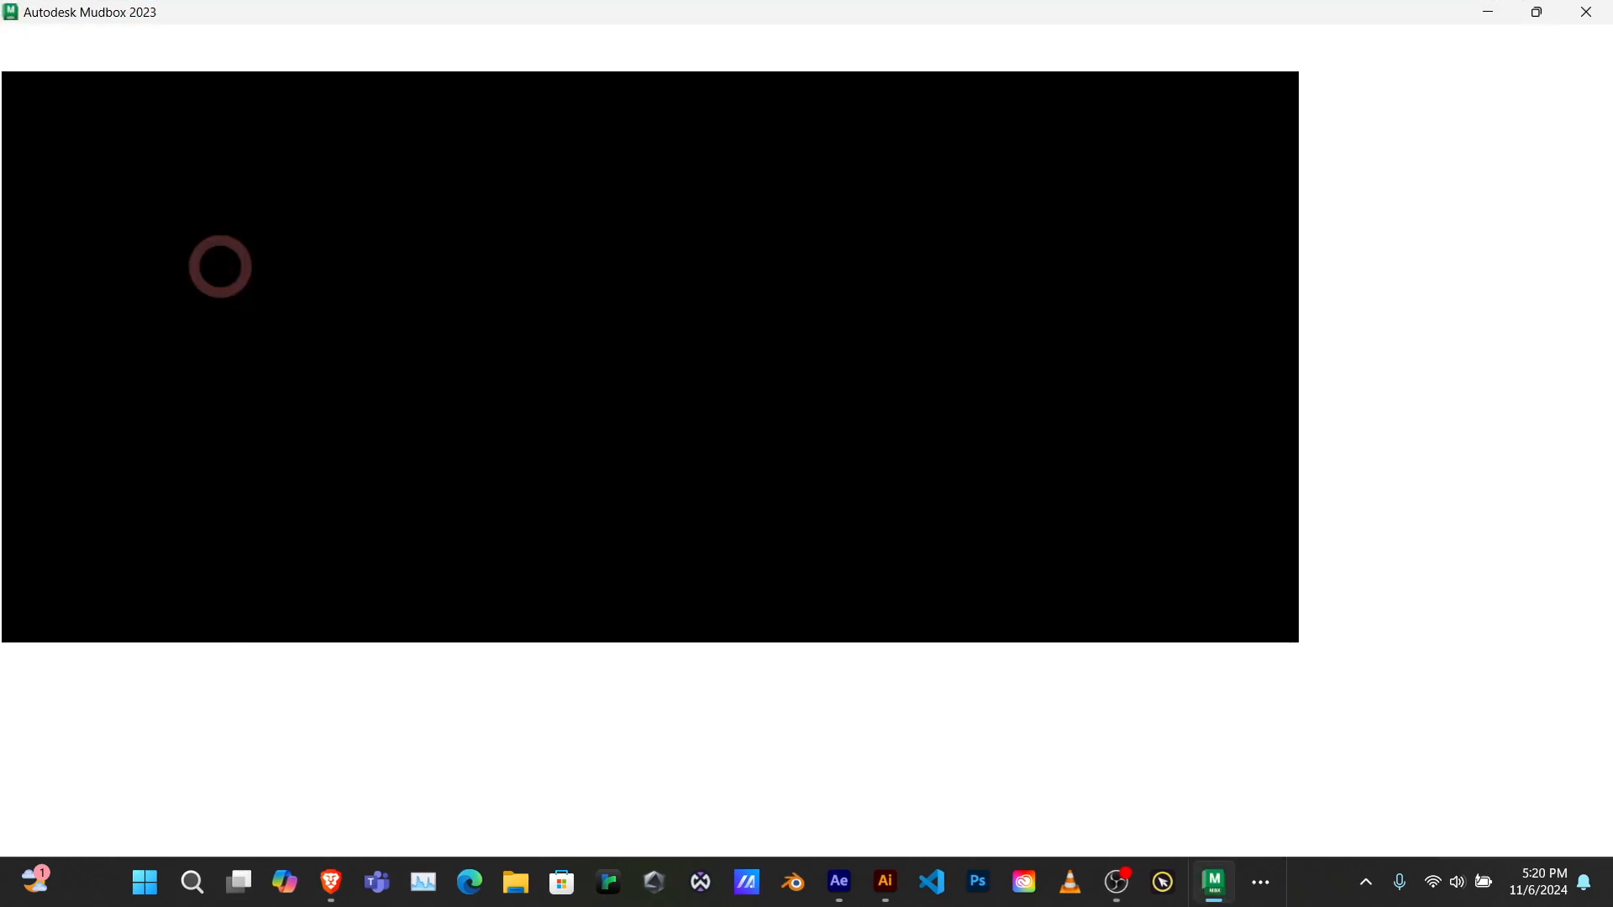
click(994, 612)
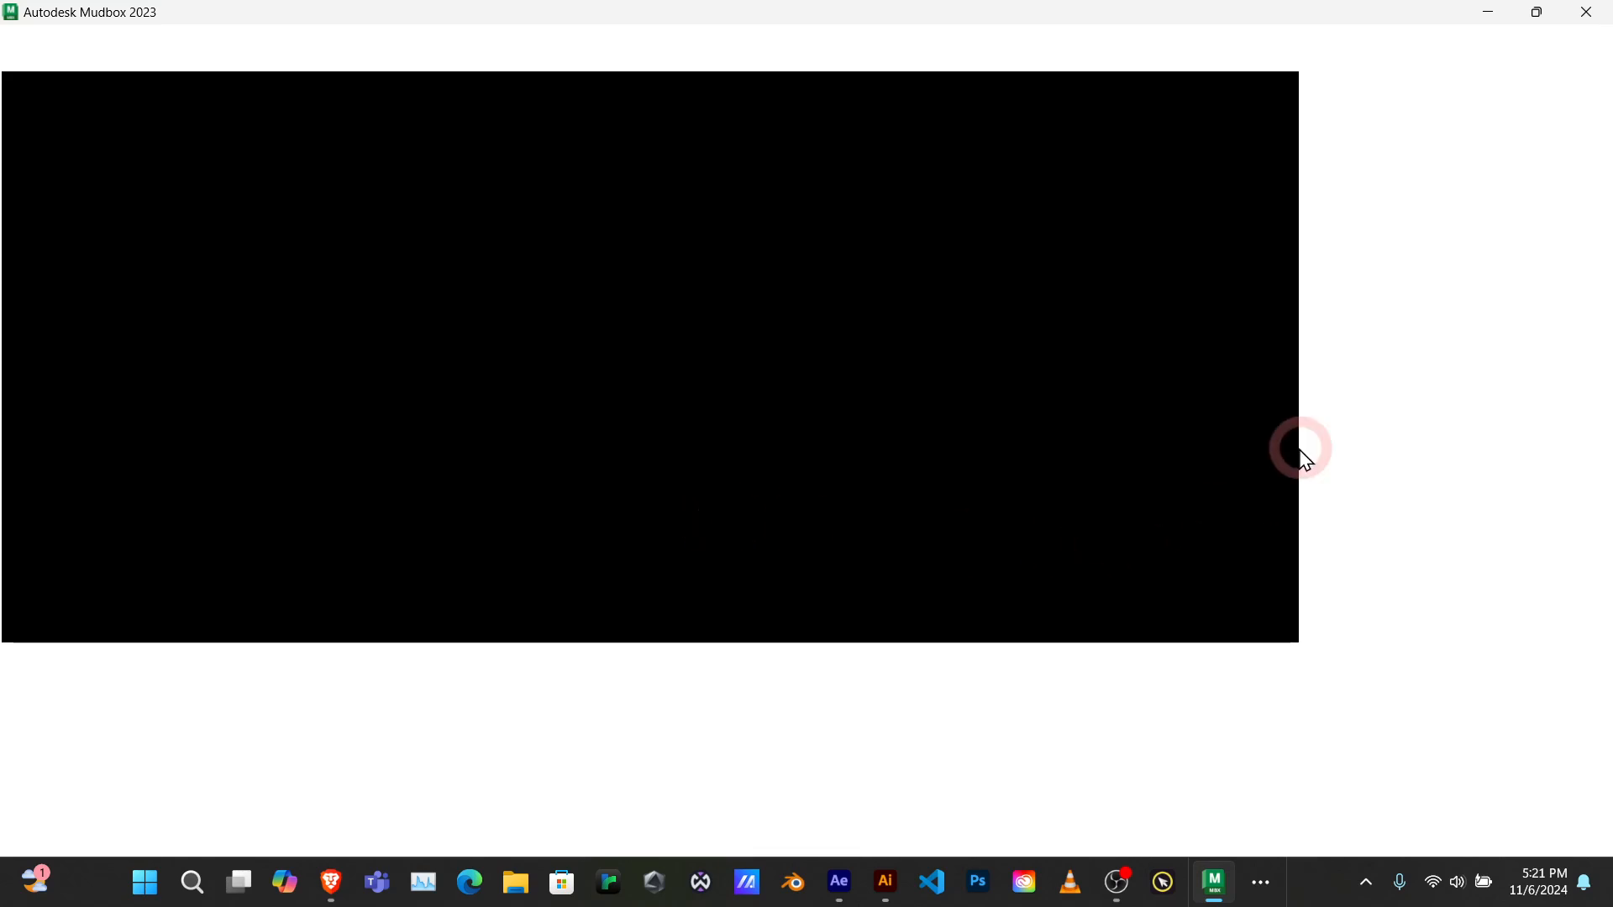
Step: Exit Mudbox without saving the scene and minimise the Maya window to reach the desktop
click(1585, 13)
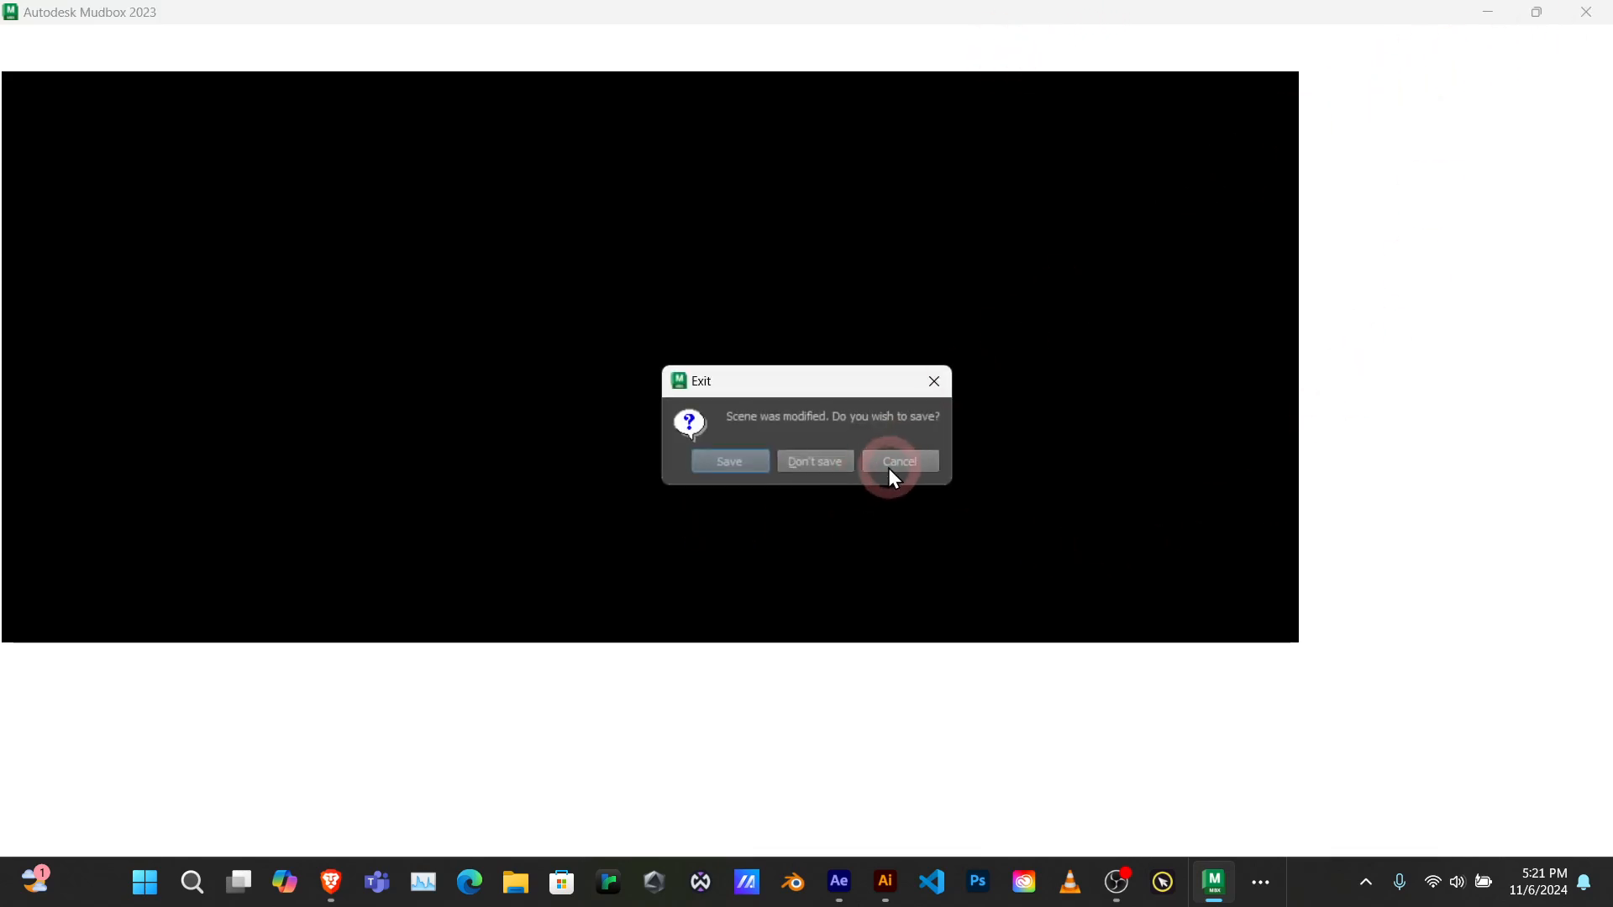
click(824, 462)
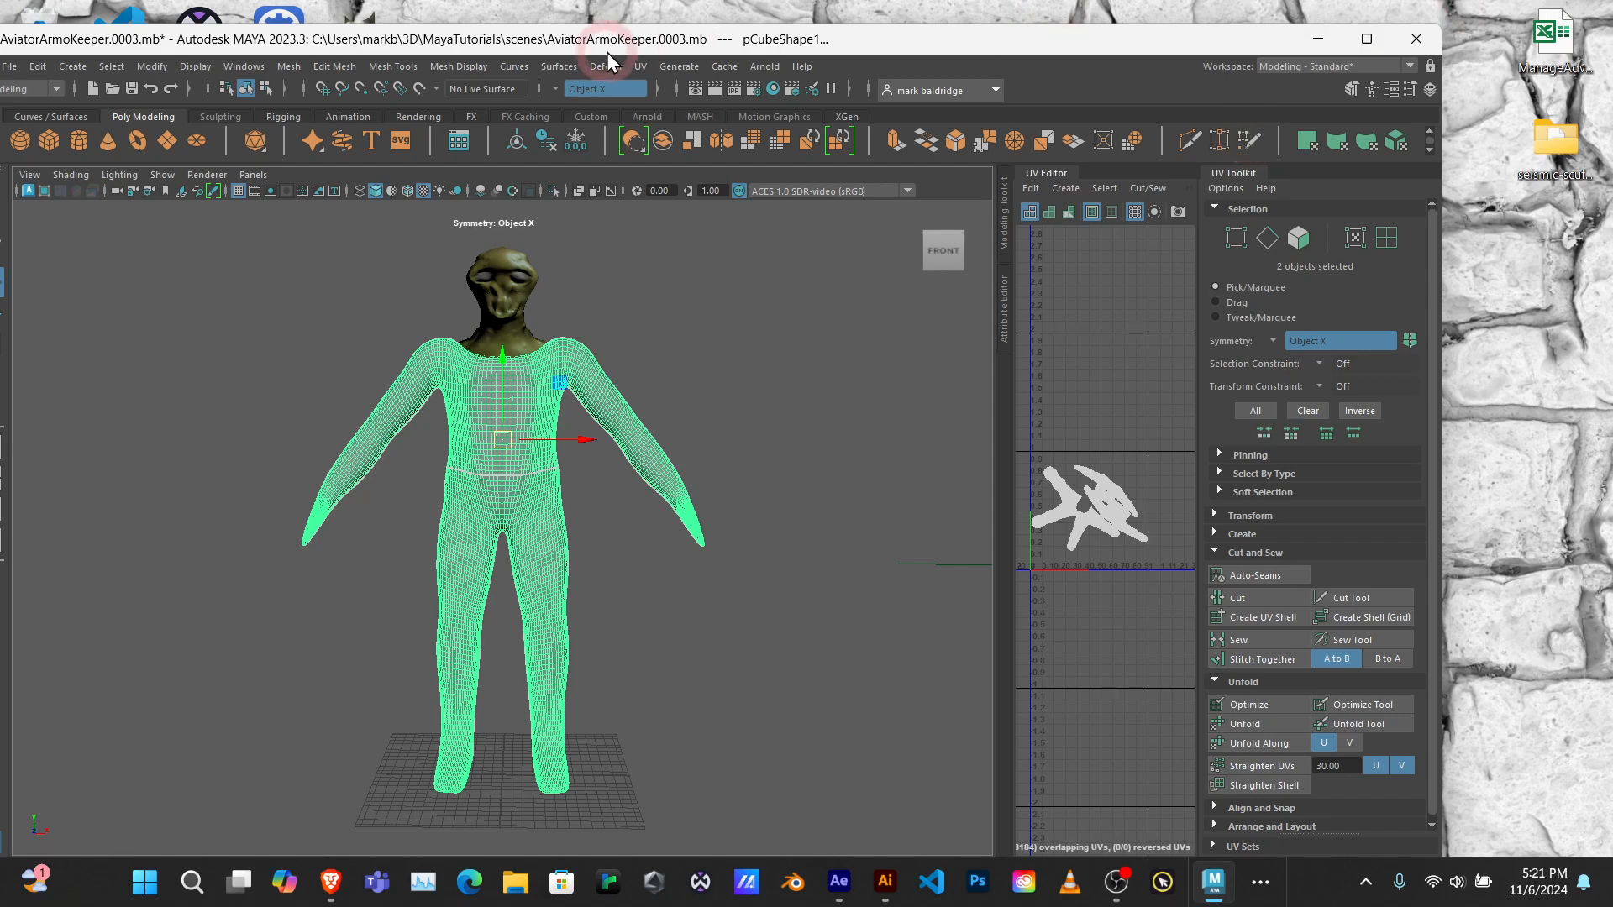
drag(864, 44, 950, 36)
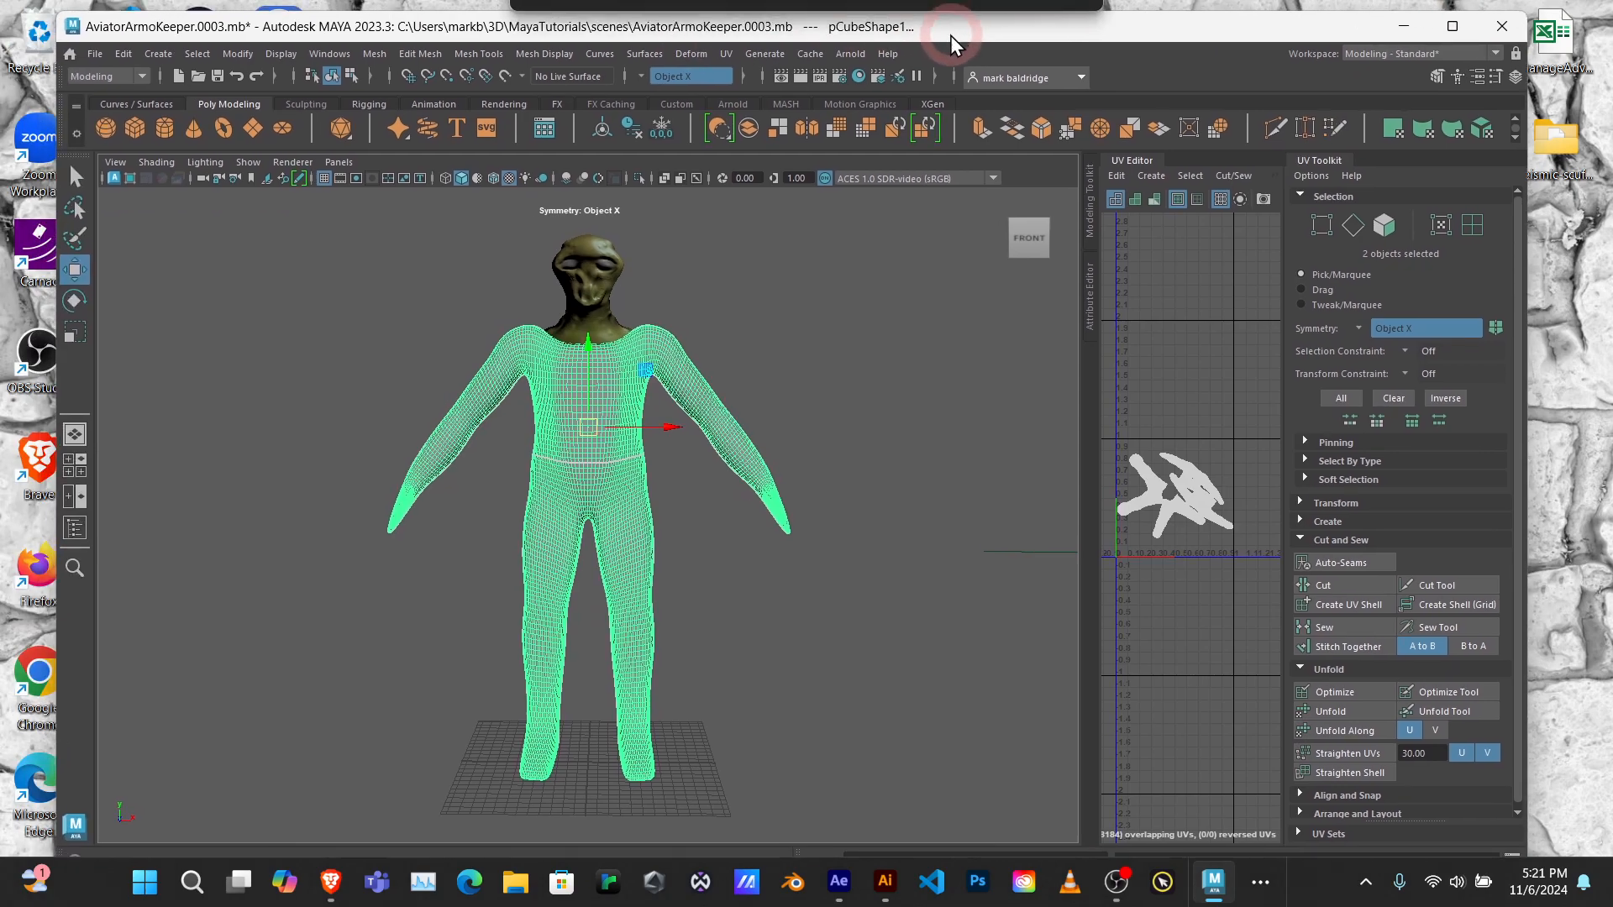
click(1402, 26)
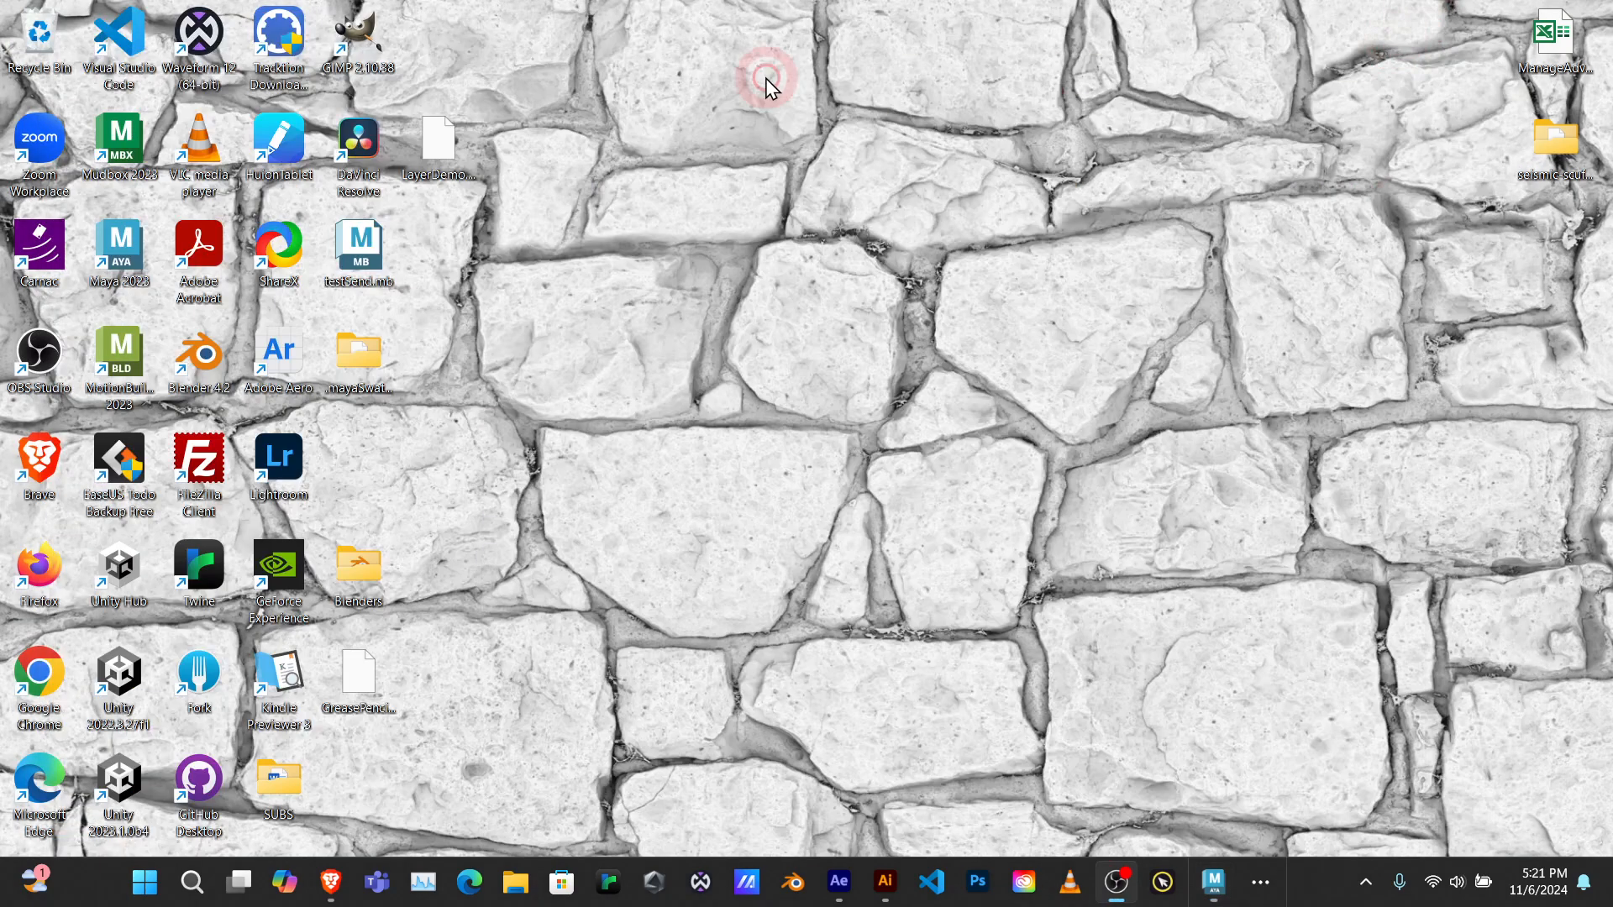
Step: Launch Mudbox 2023 from the desktop and dismiss the What's New and Welcome windows
double_click(123, 144)
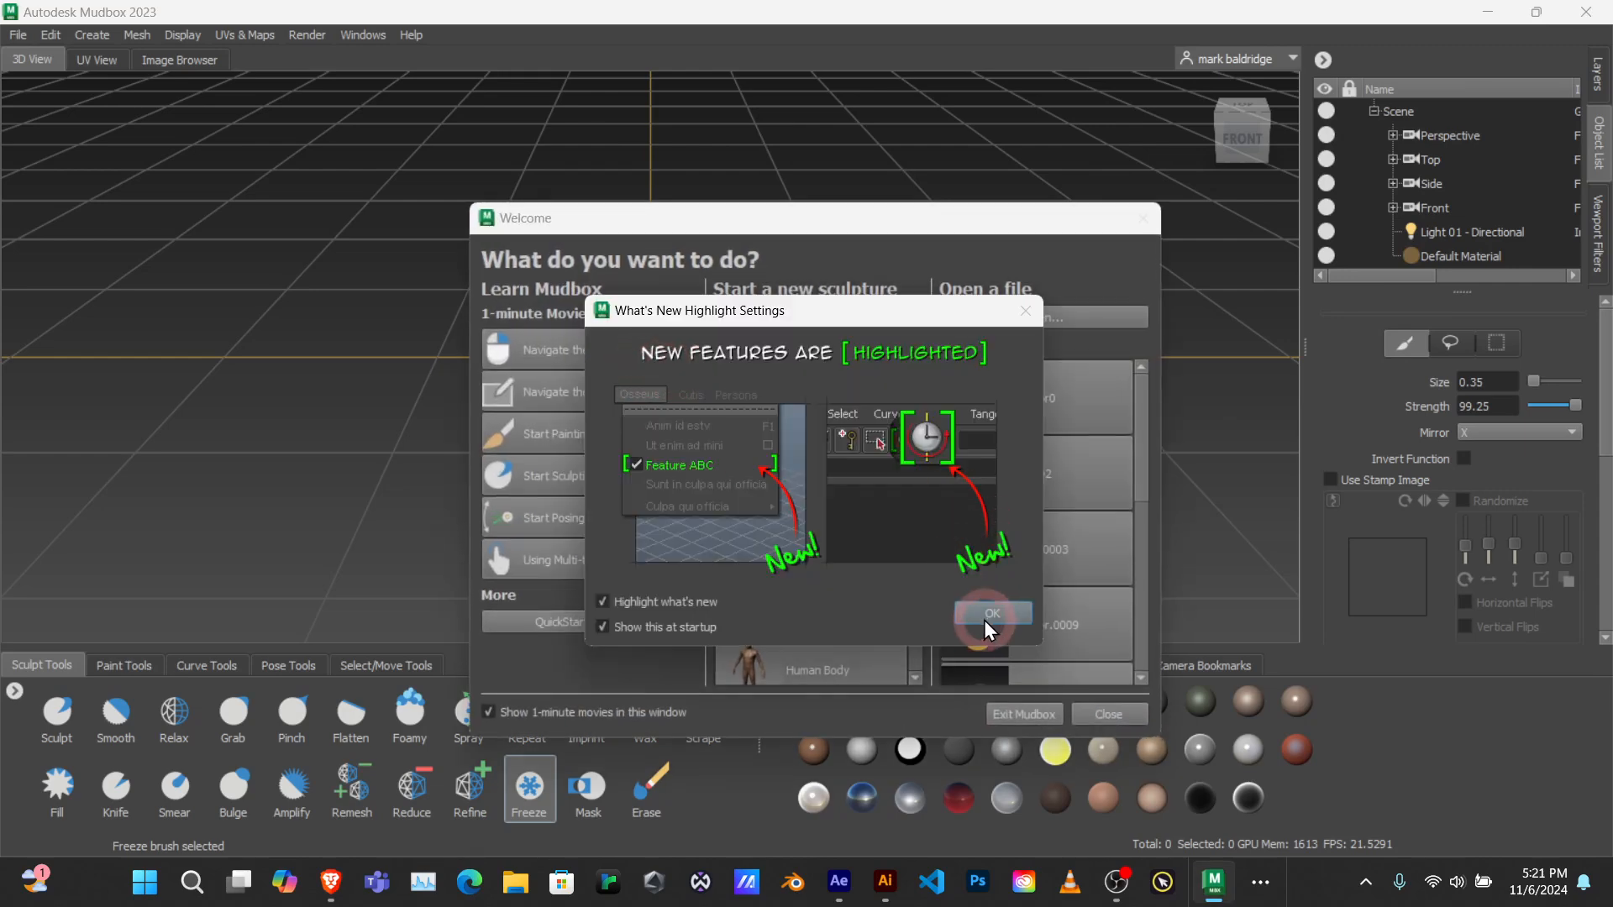
click(987, 616)
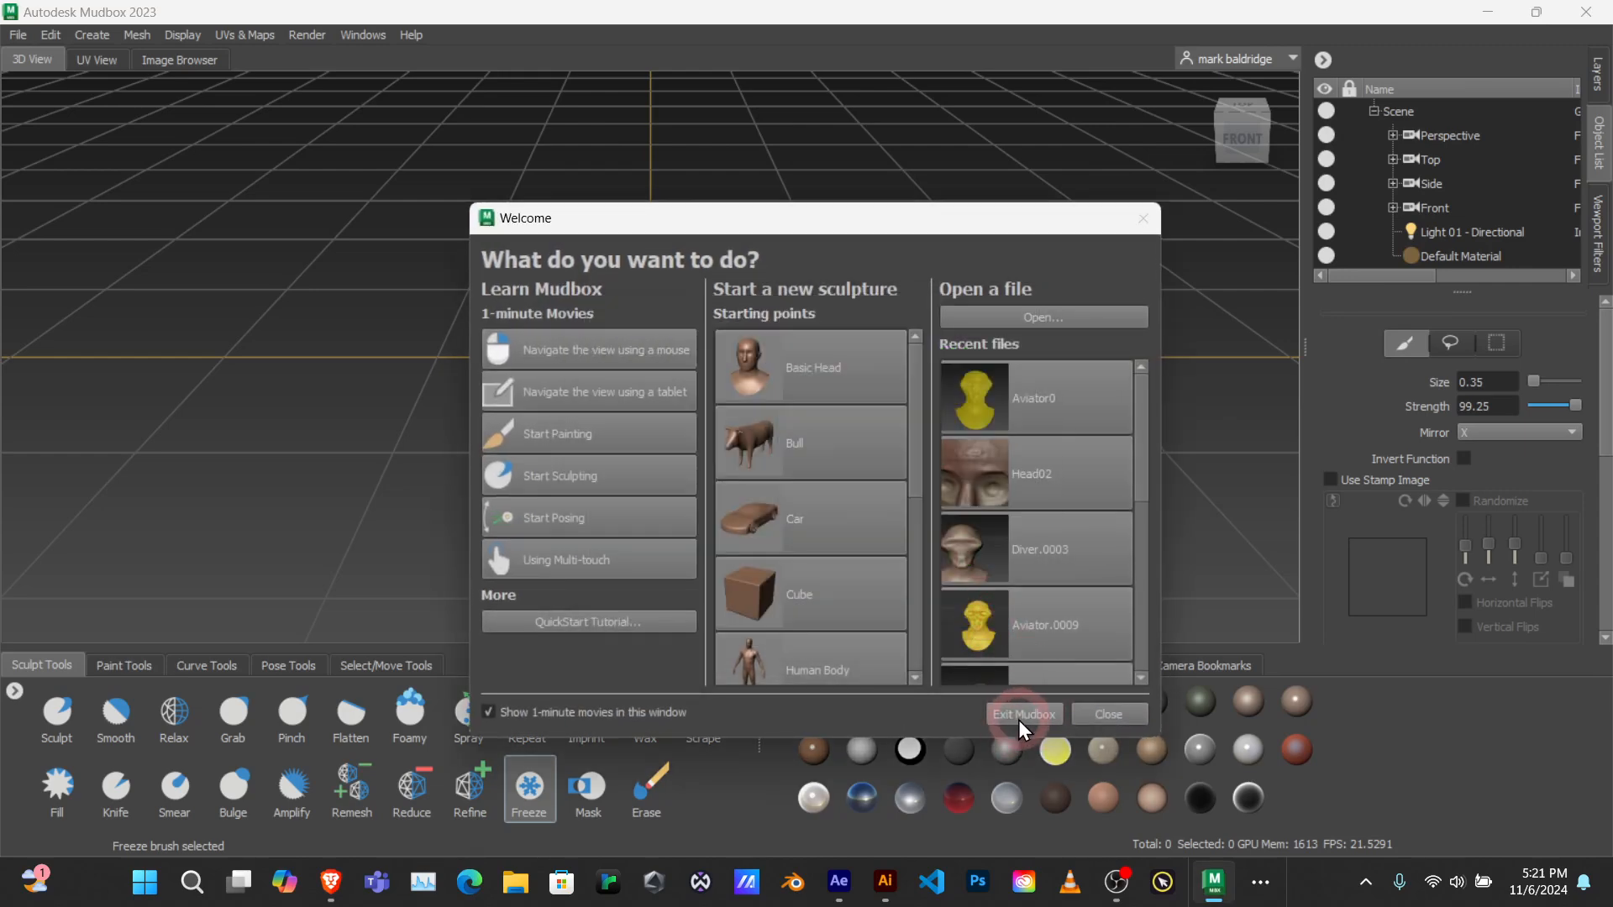
click(1098, 713)
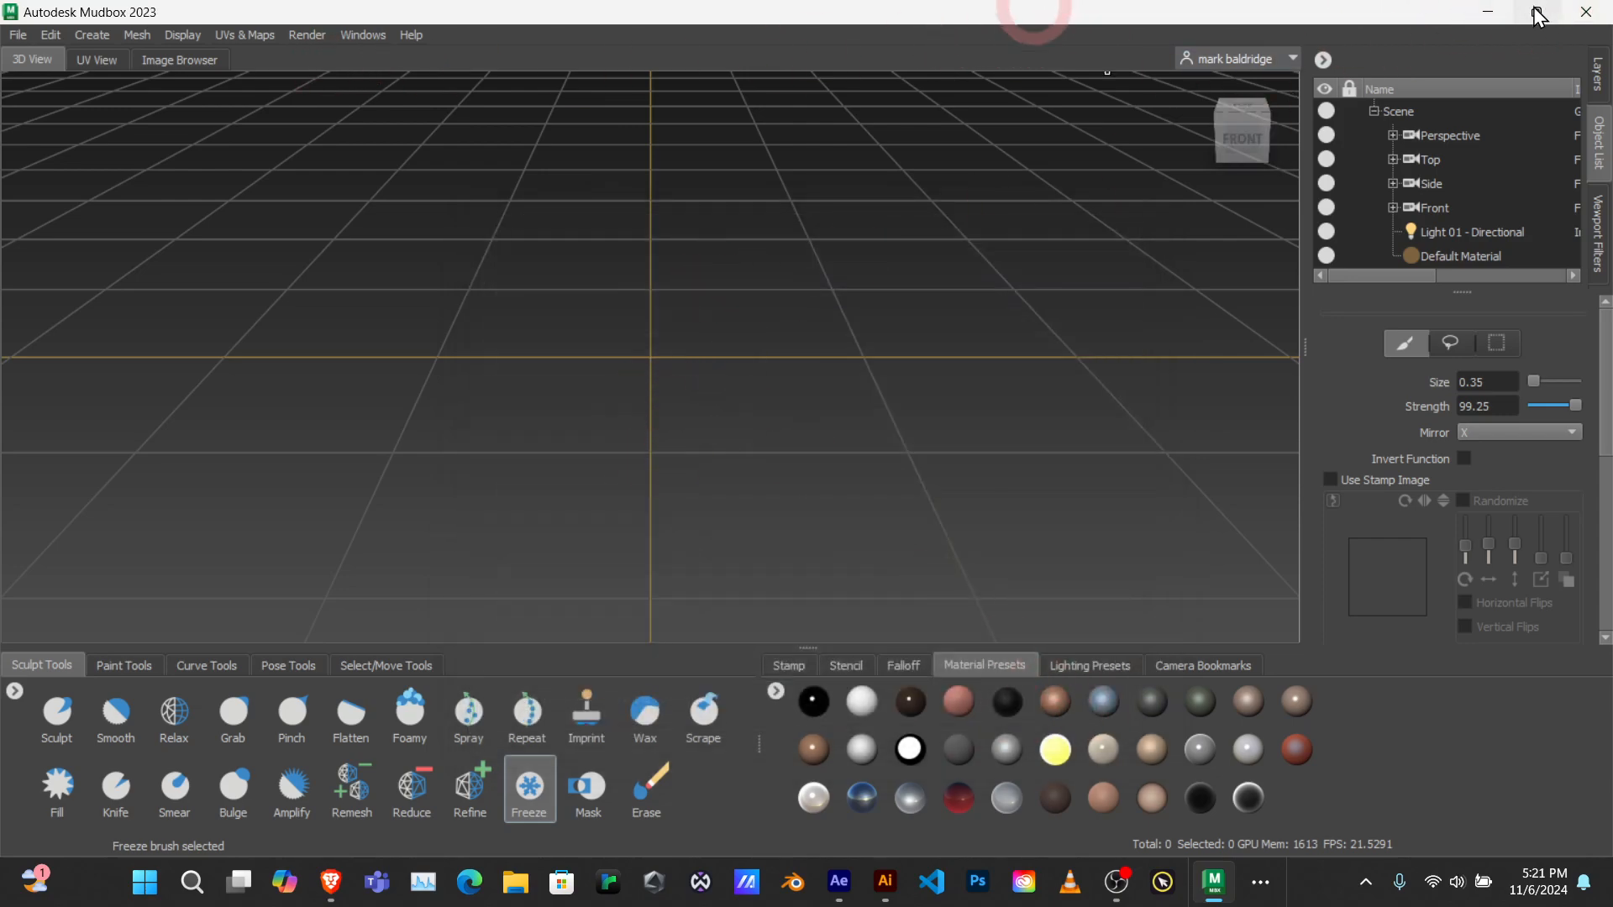
Step: Switch to Maya with Mudbox still running and send the selected body mesh to Mudbox as a new scene
click(1488, 15)
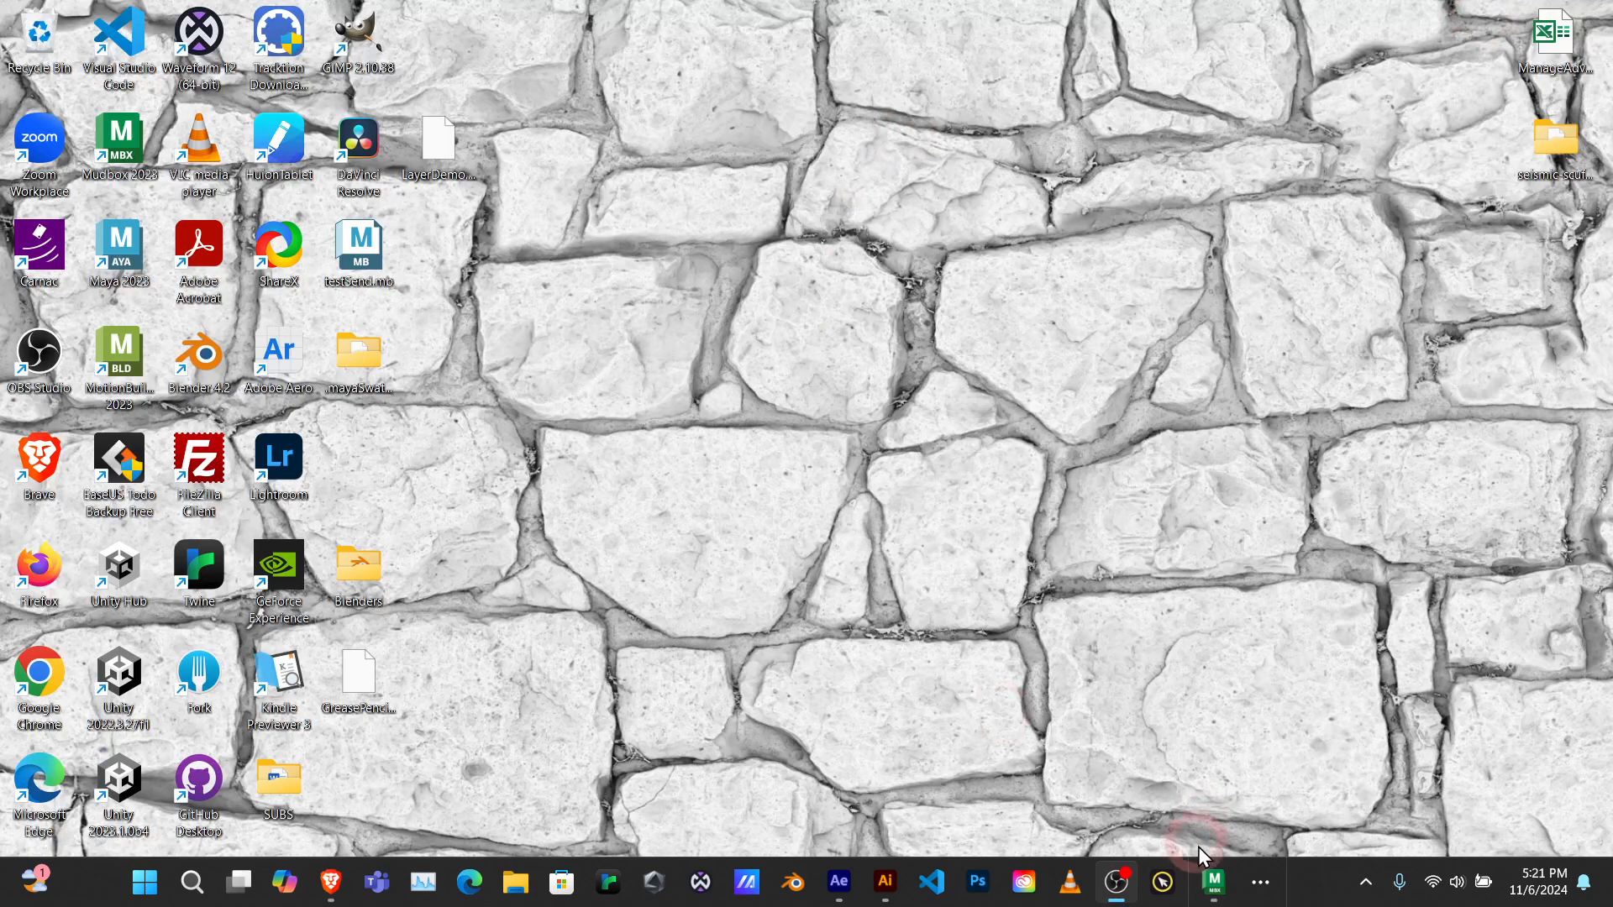
click(1216, 885)
click(432, 224)
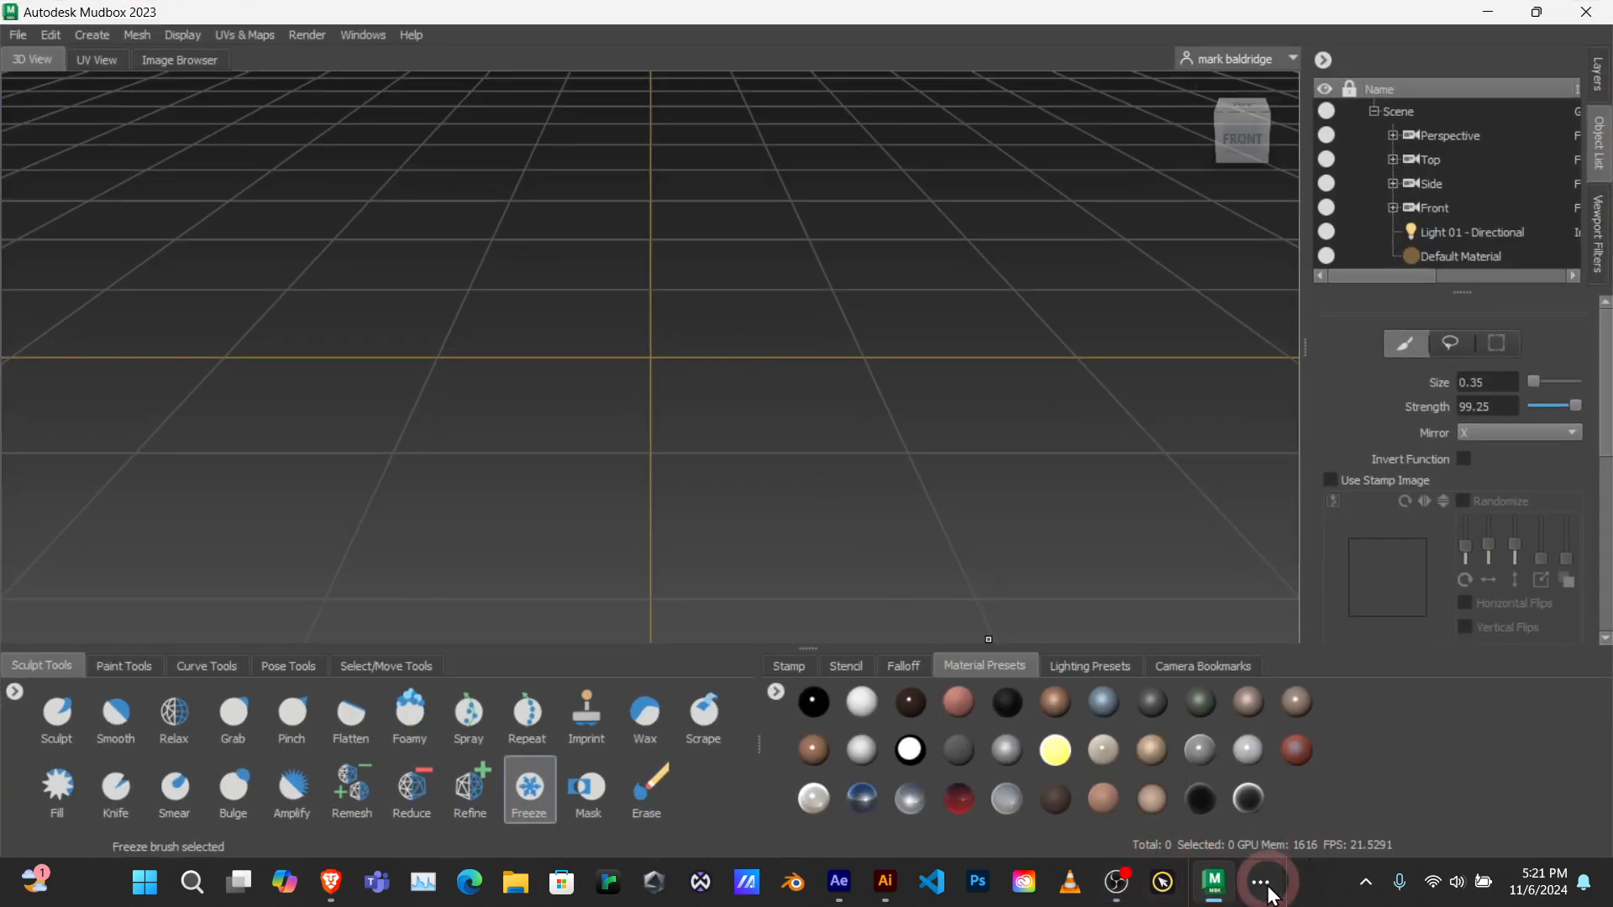
click(1261, 883)
click(1287, 843)
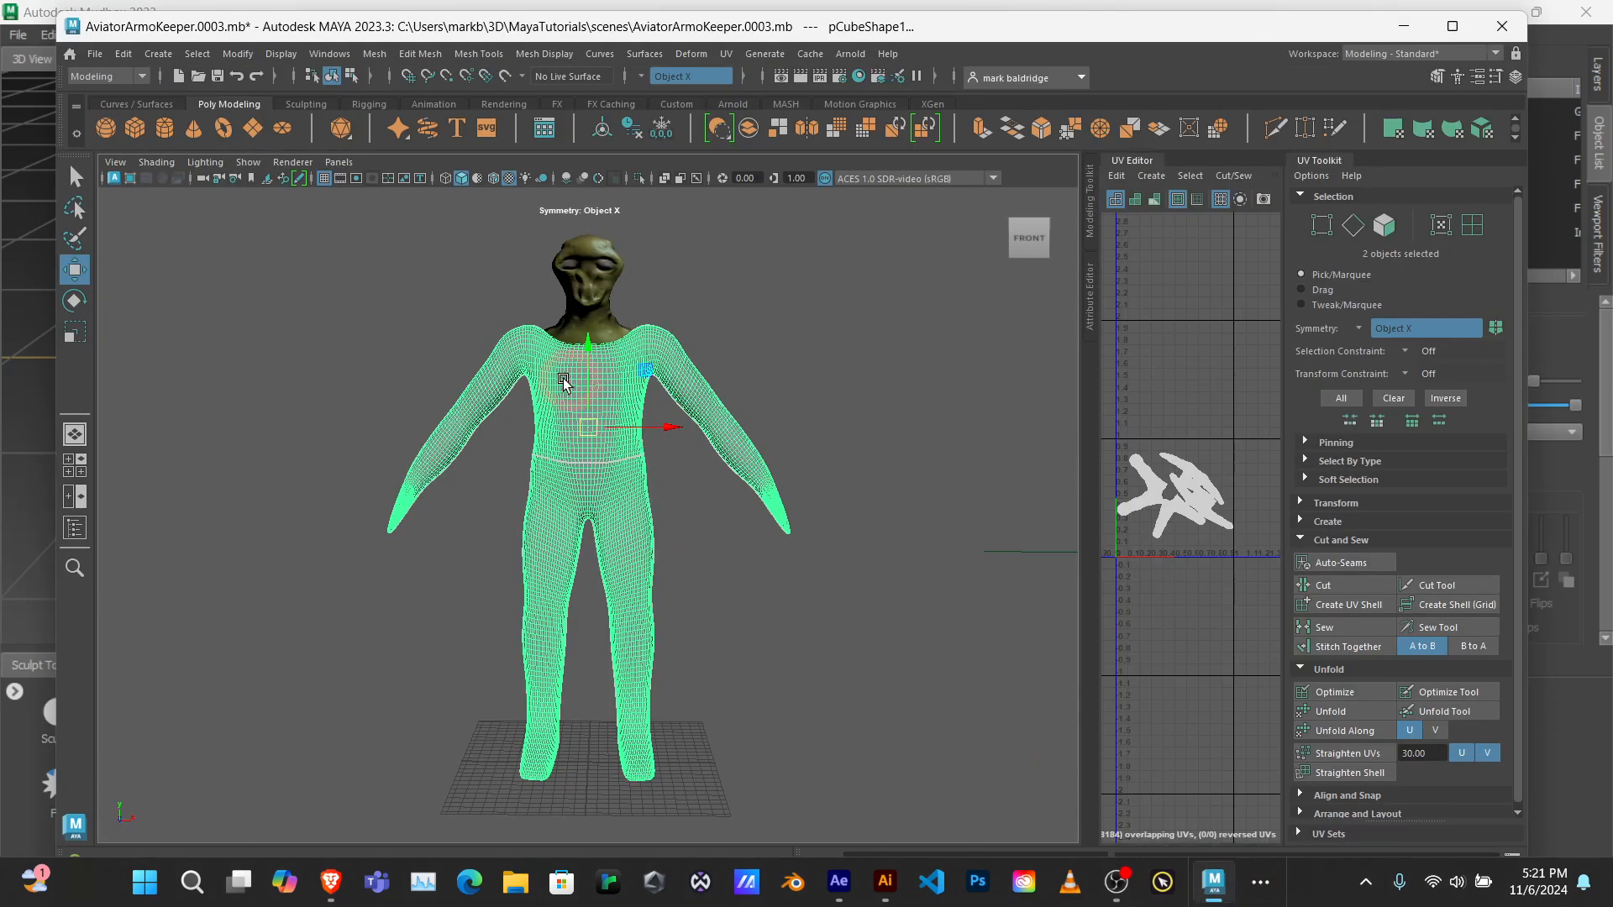
click(115, 101)
click(95, 54)
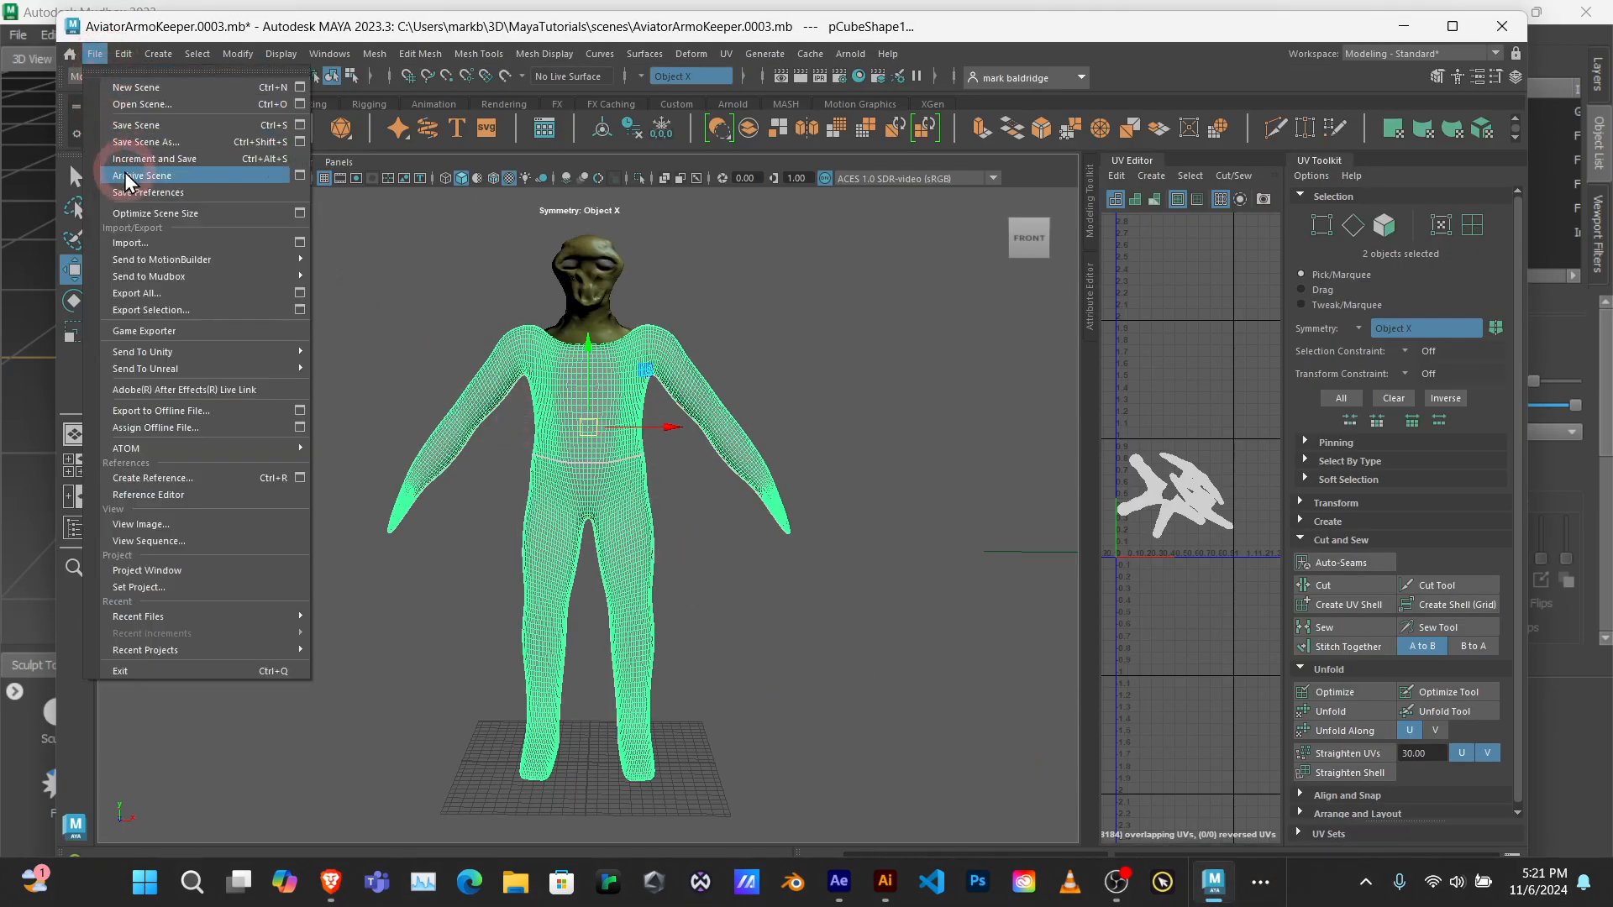
mouse_move(151, 277)
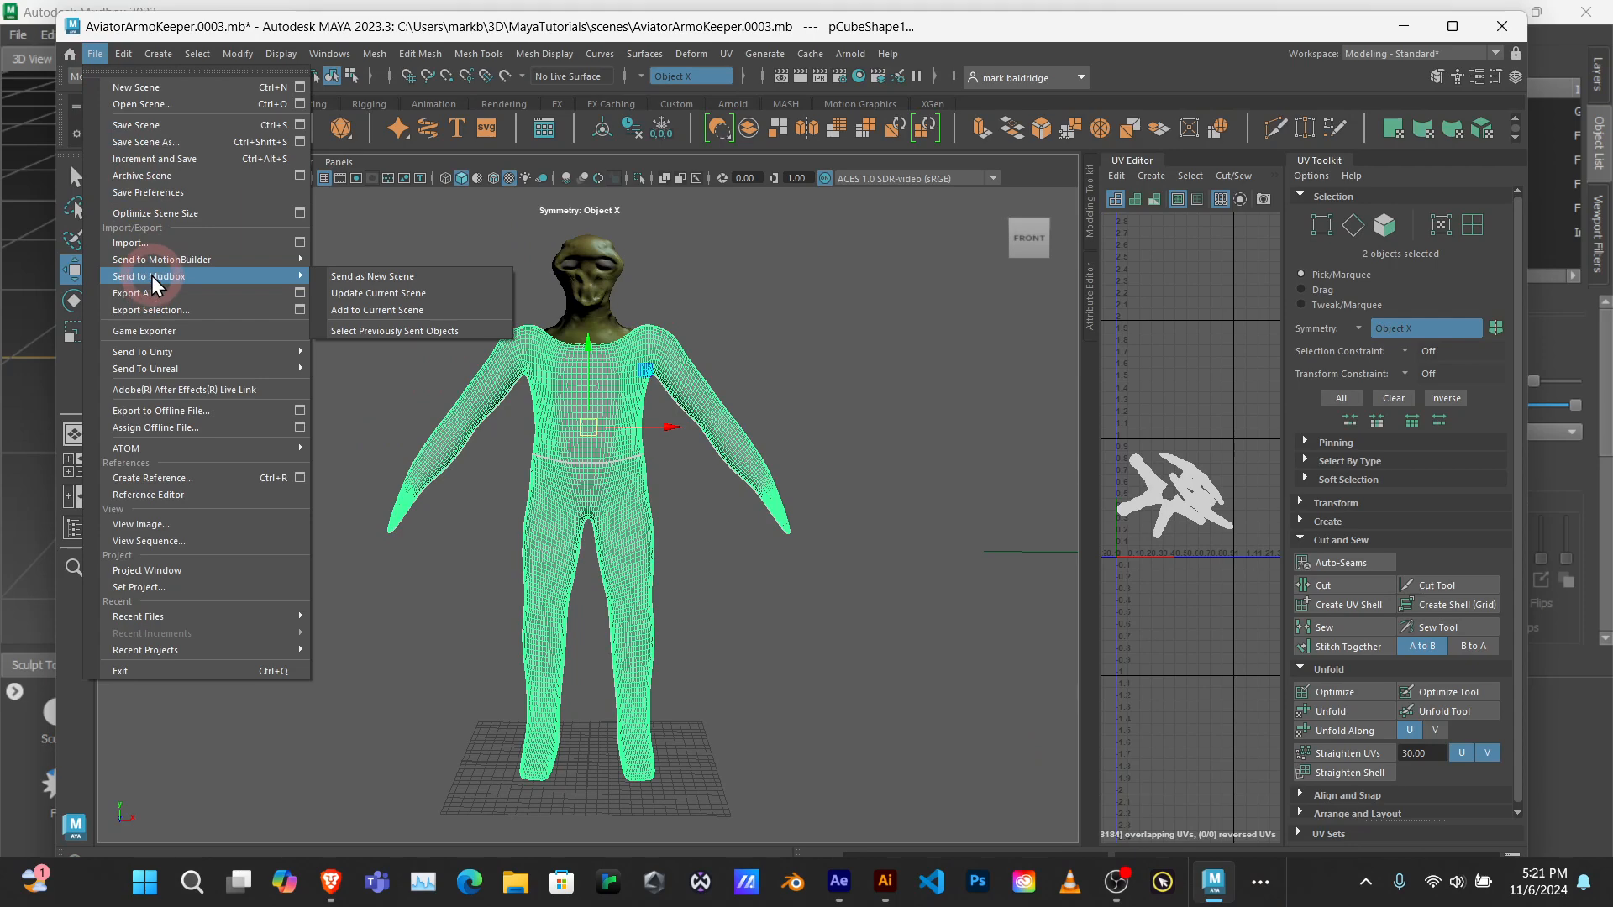
click(378, 277)
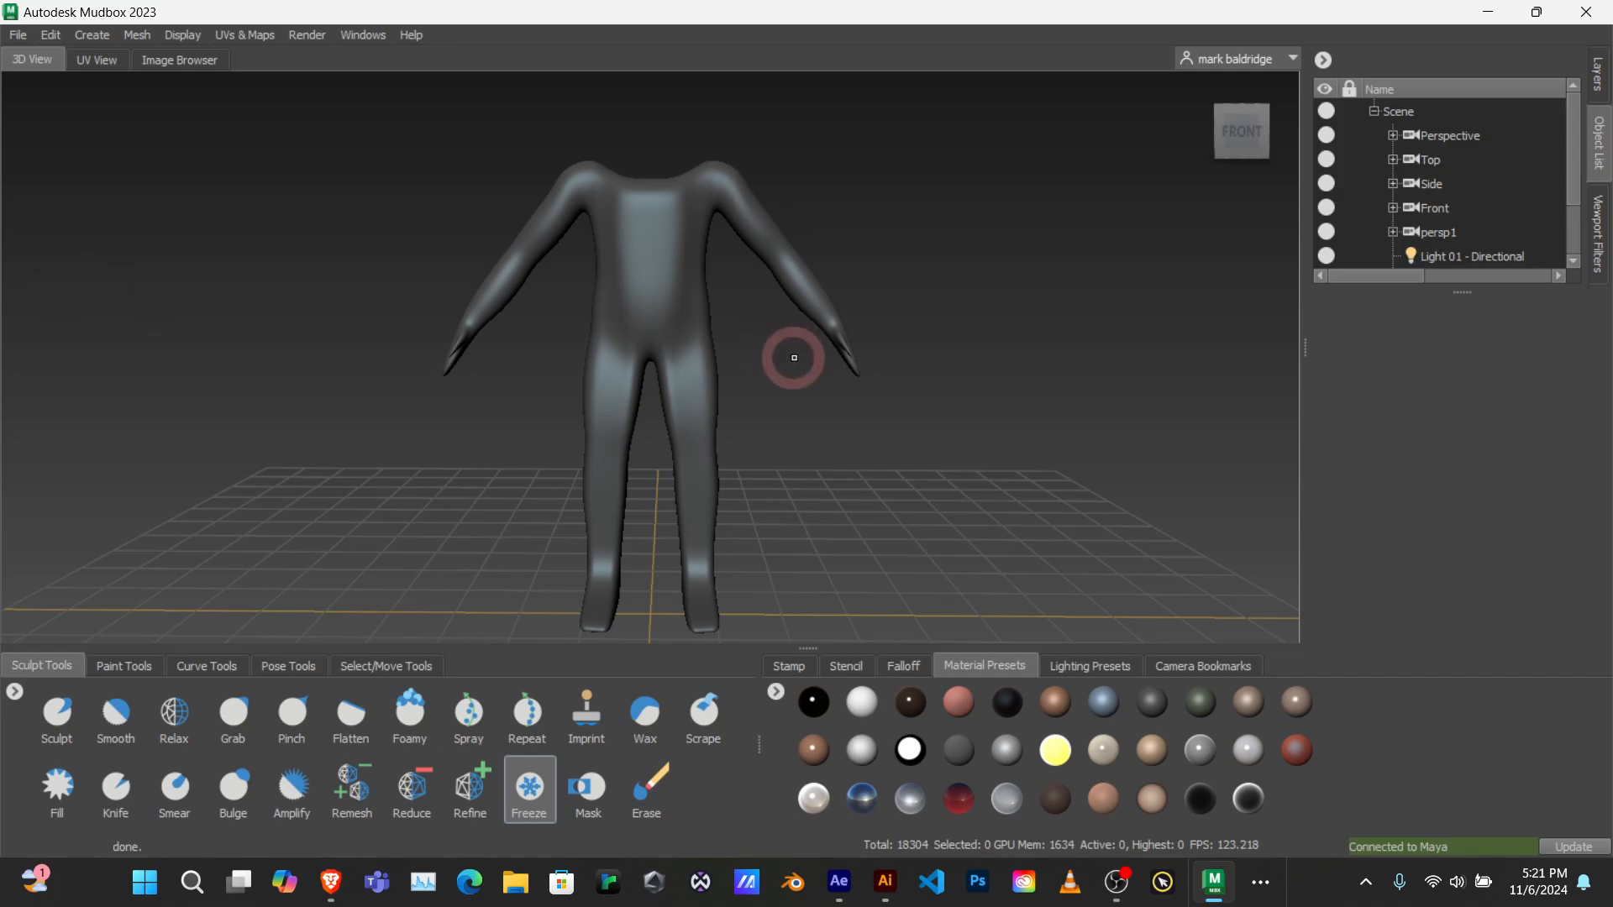
Step: Apply the copper-brown material preset beside the black one to the imported body mesh
alt+drag(893, 382, 854, 381)
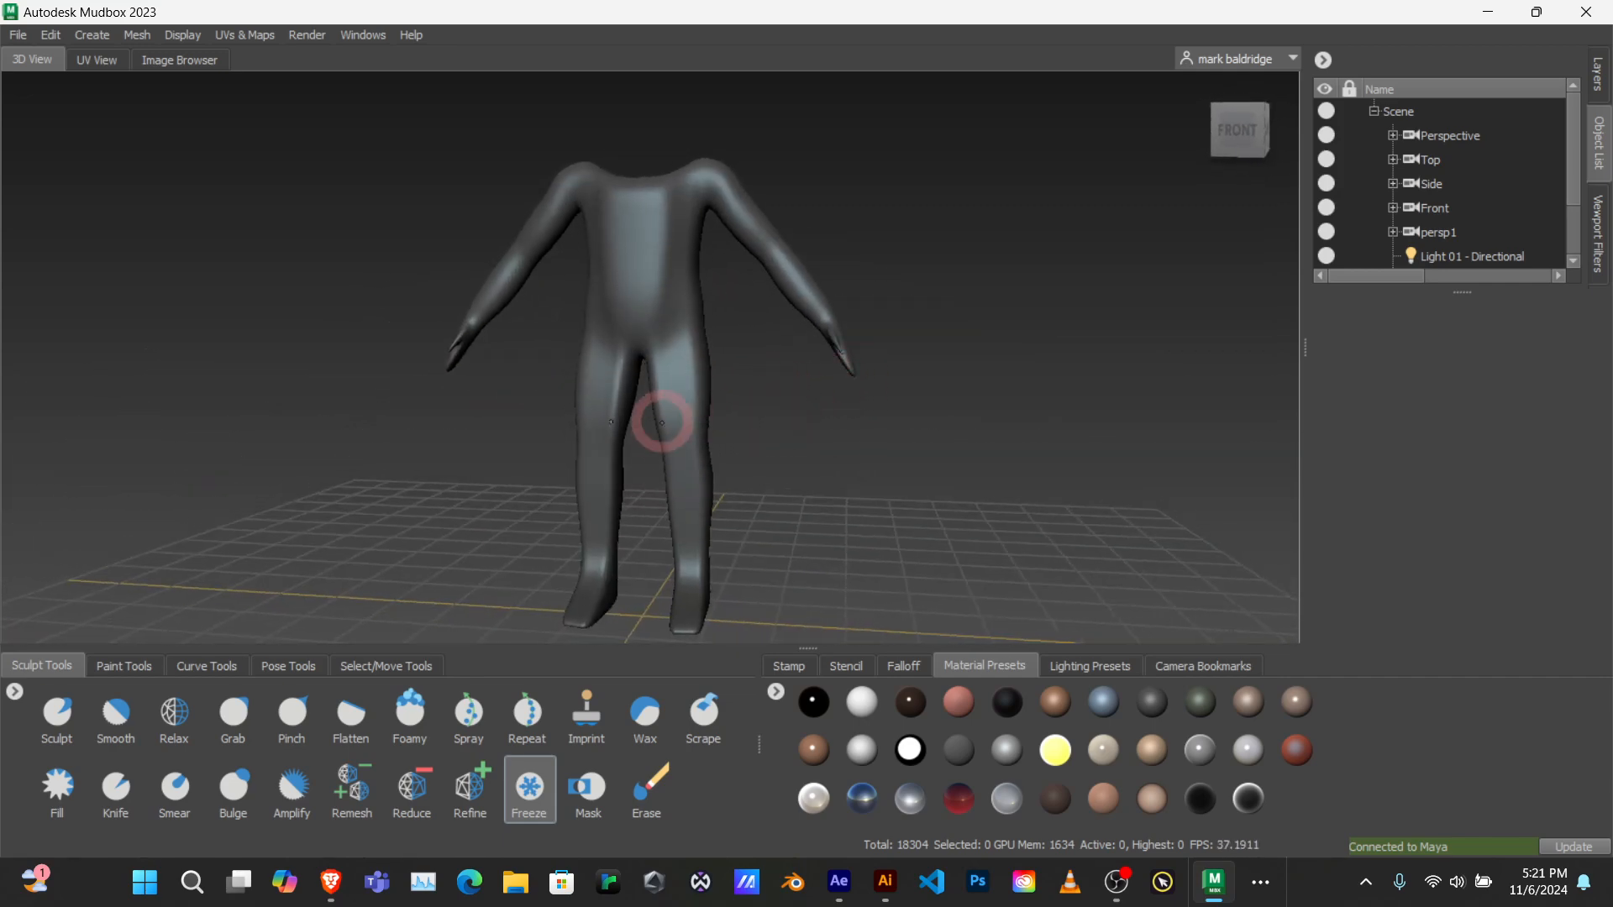
click(904, 668)
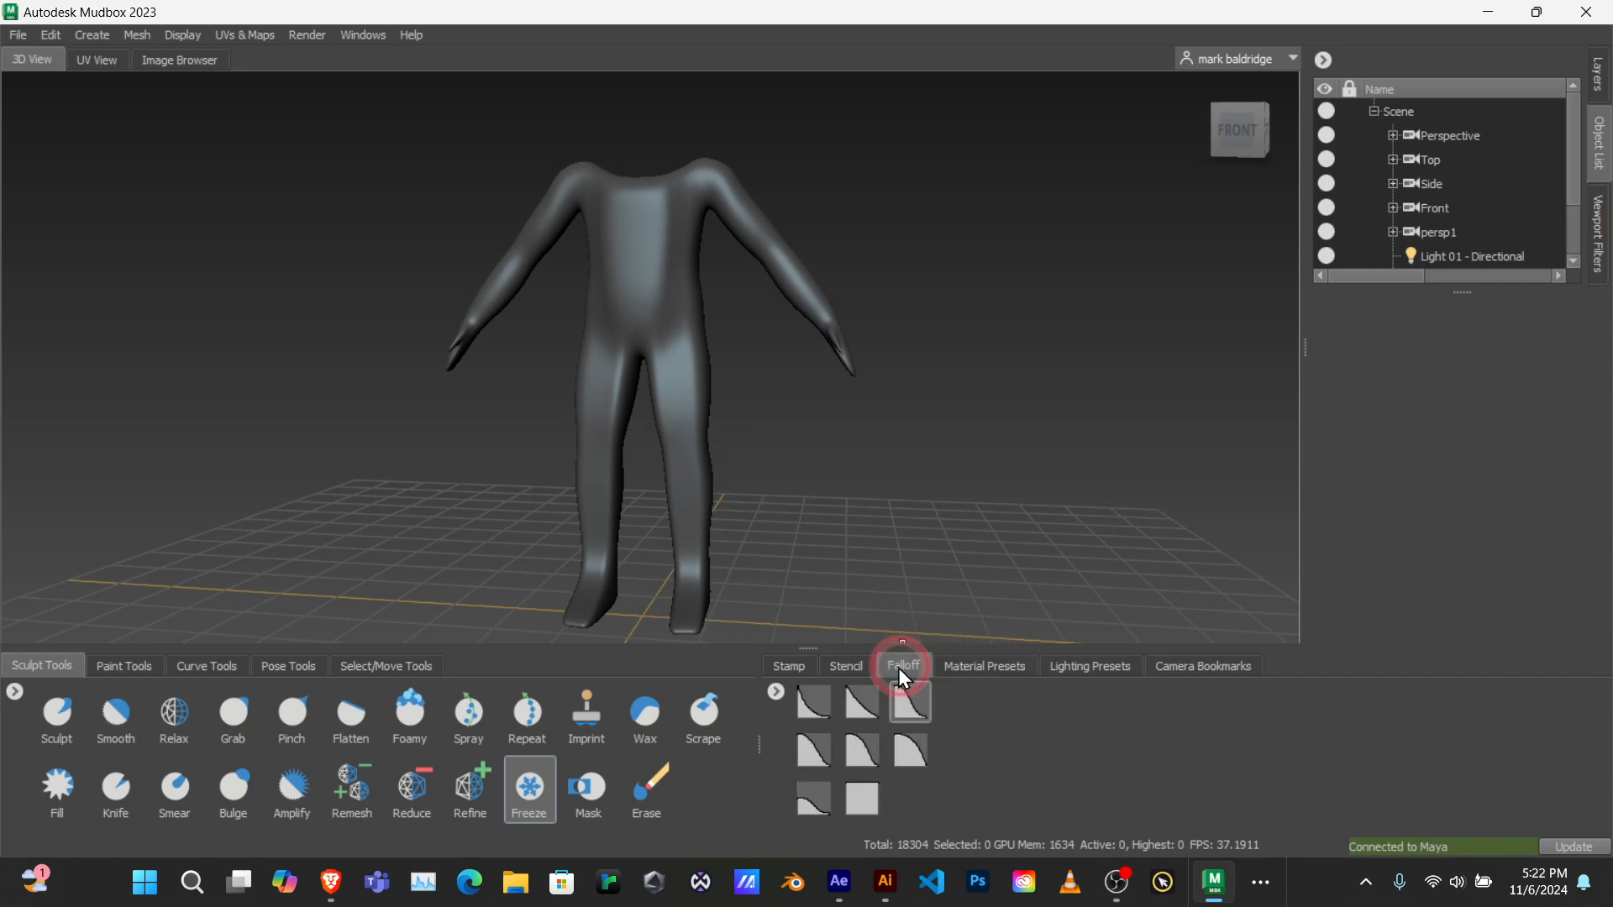
click(783, 666)
click(985, 665)
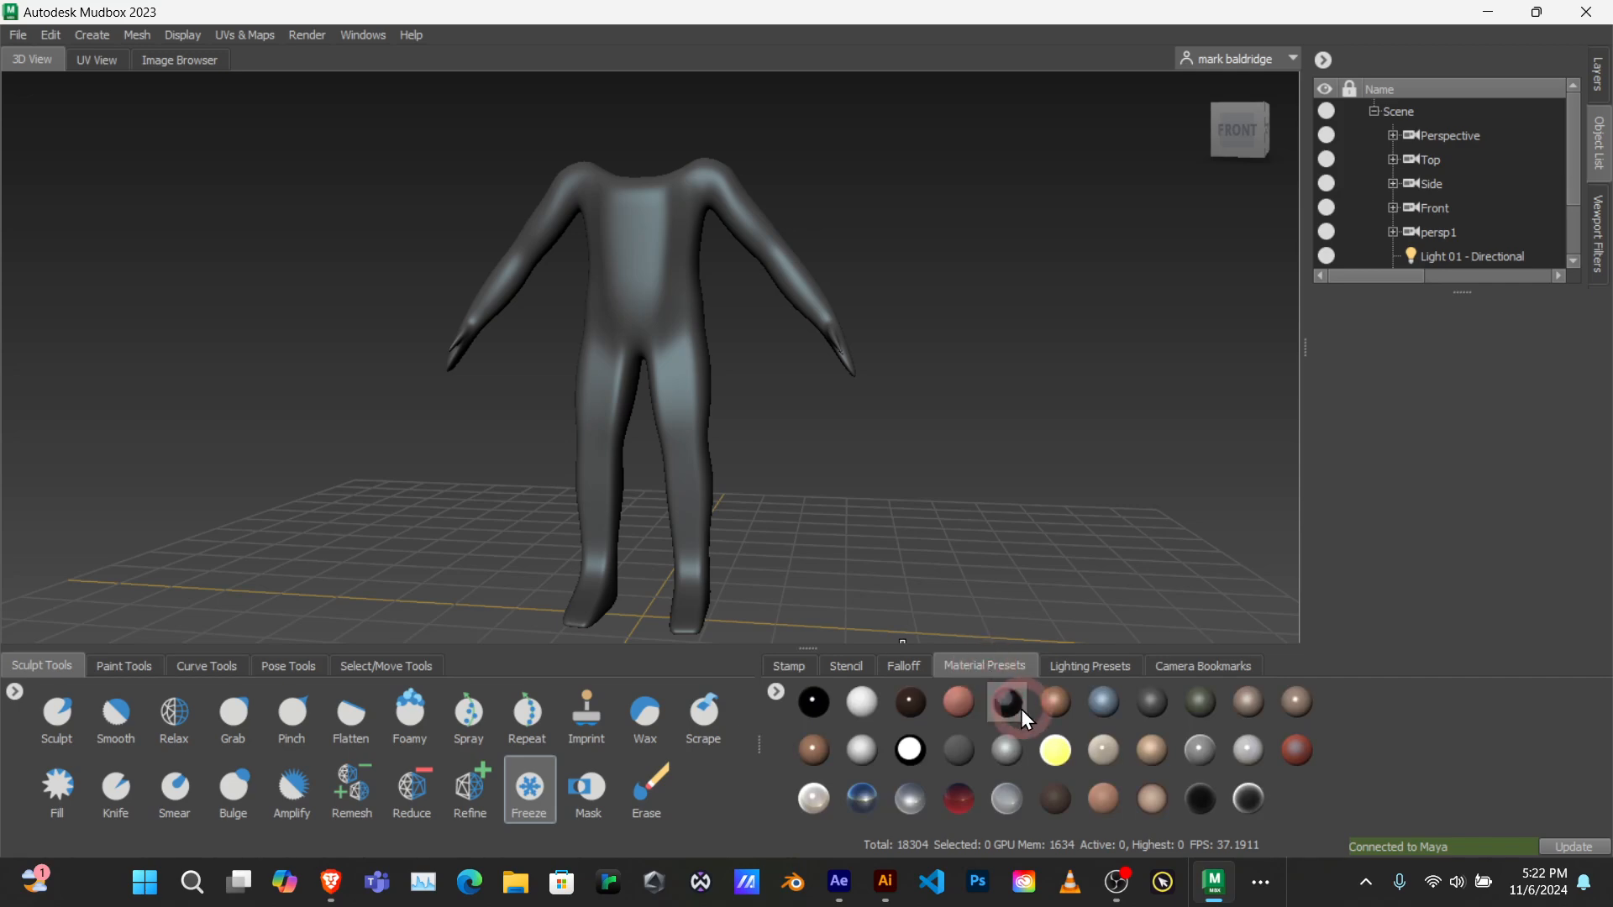
click(1057, 703)
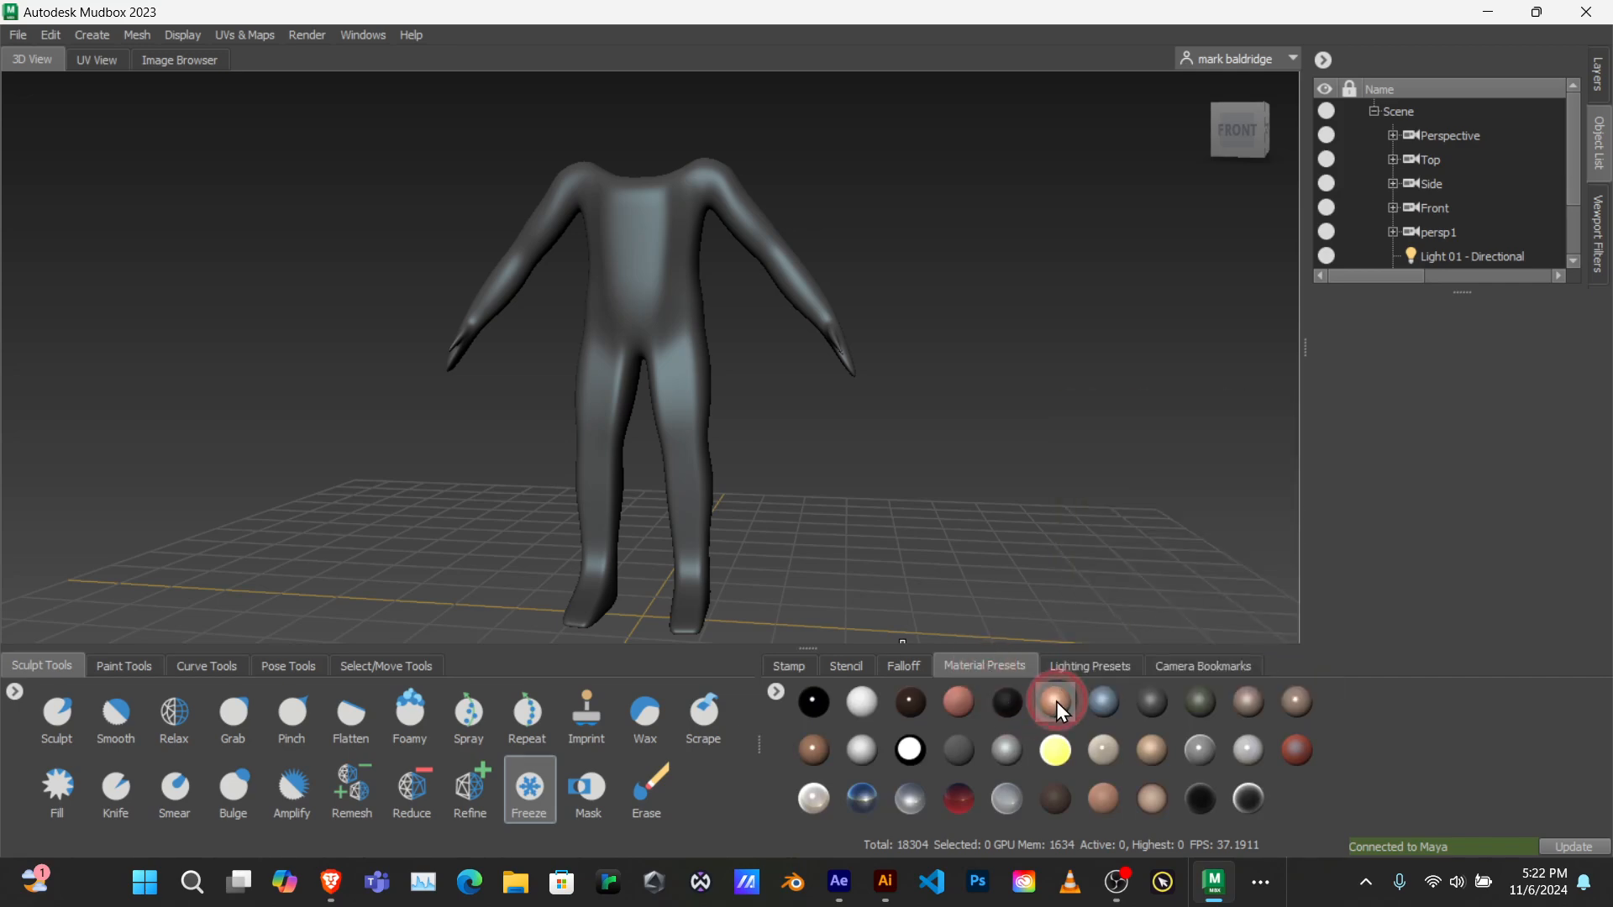
Step: Examine the imported body from the front and both sides, including the arms, torso and legs
alt+drag(933, 386, 709, 389)
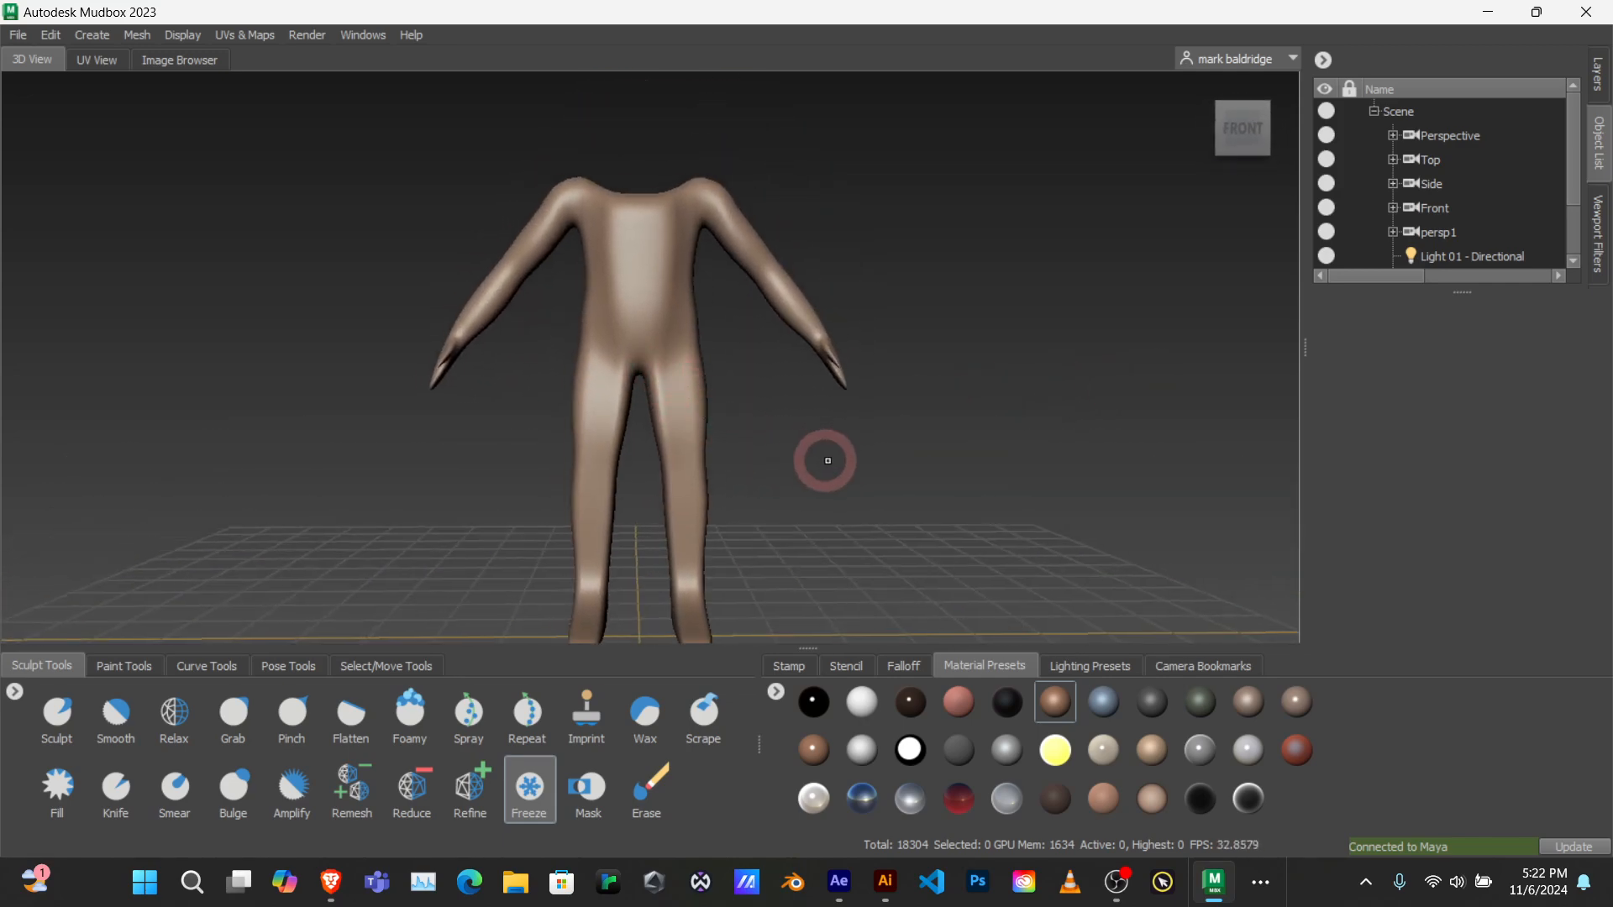
alt+drag(825, 457, 683, 475)
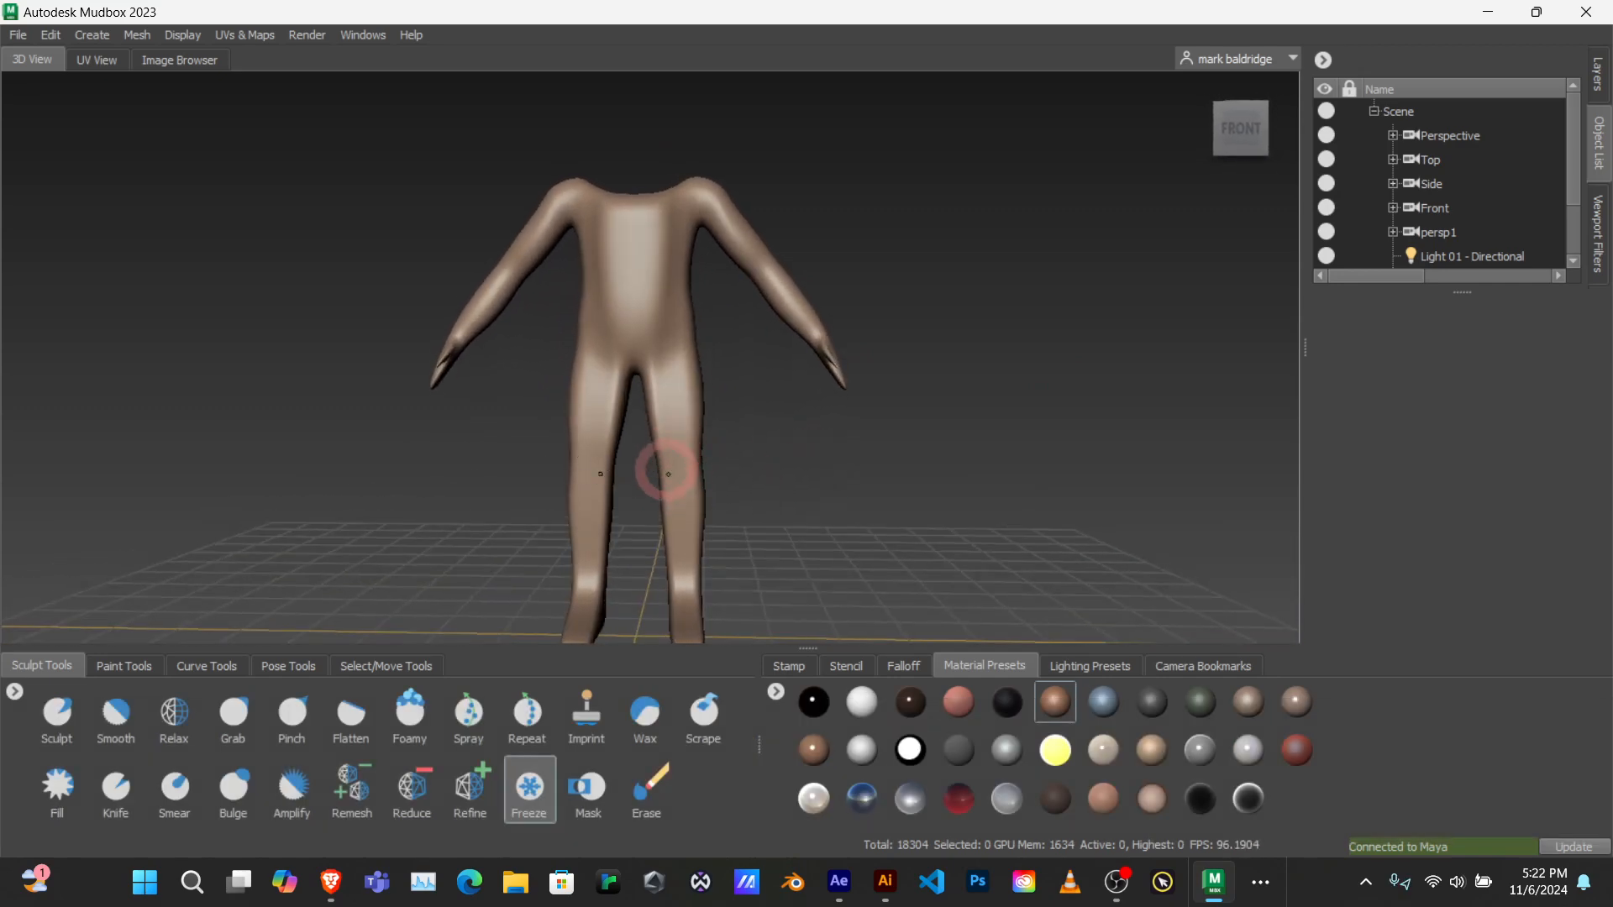
key(alt)
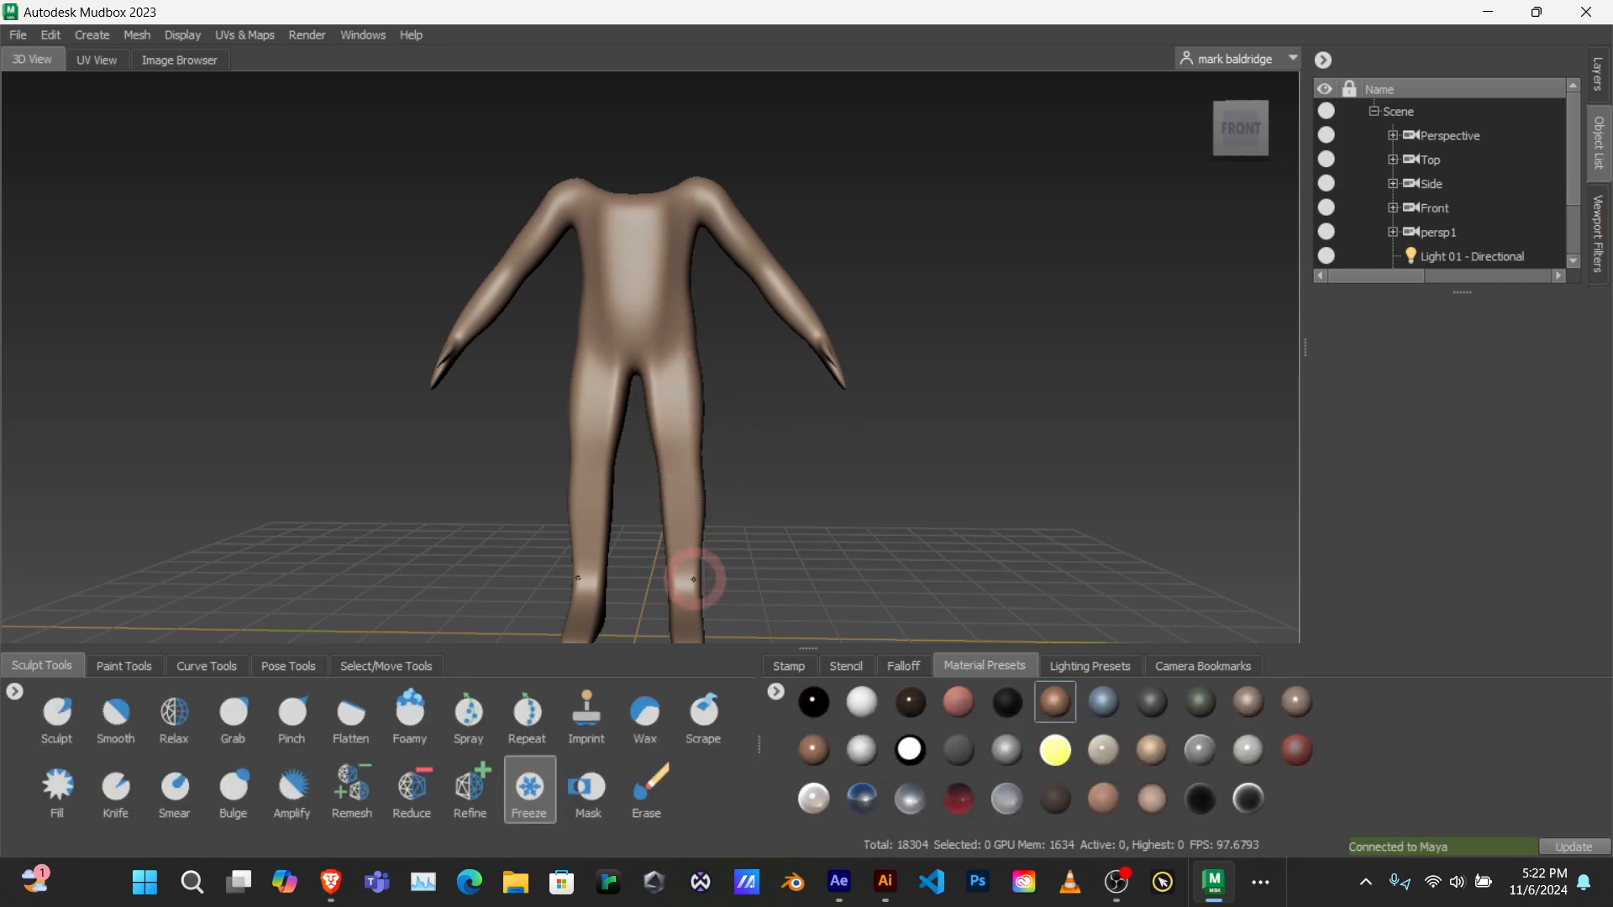
alt+drag(943, 367, 750, 365)
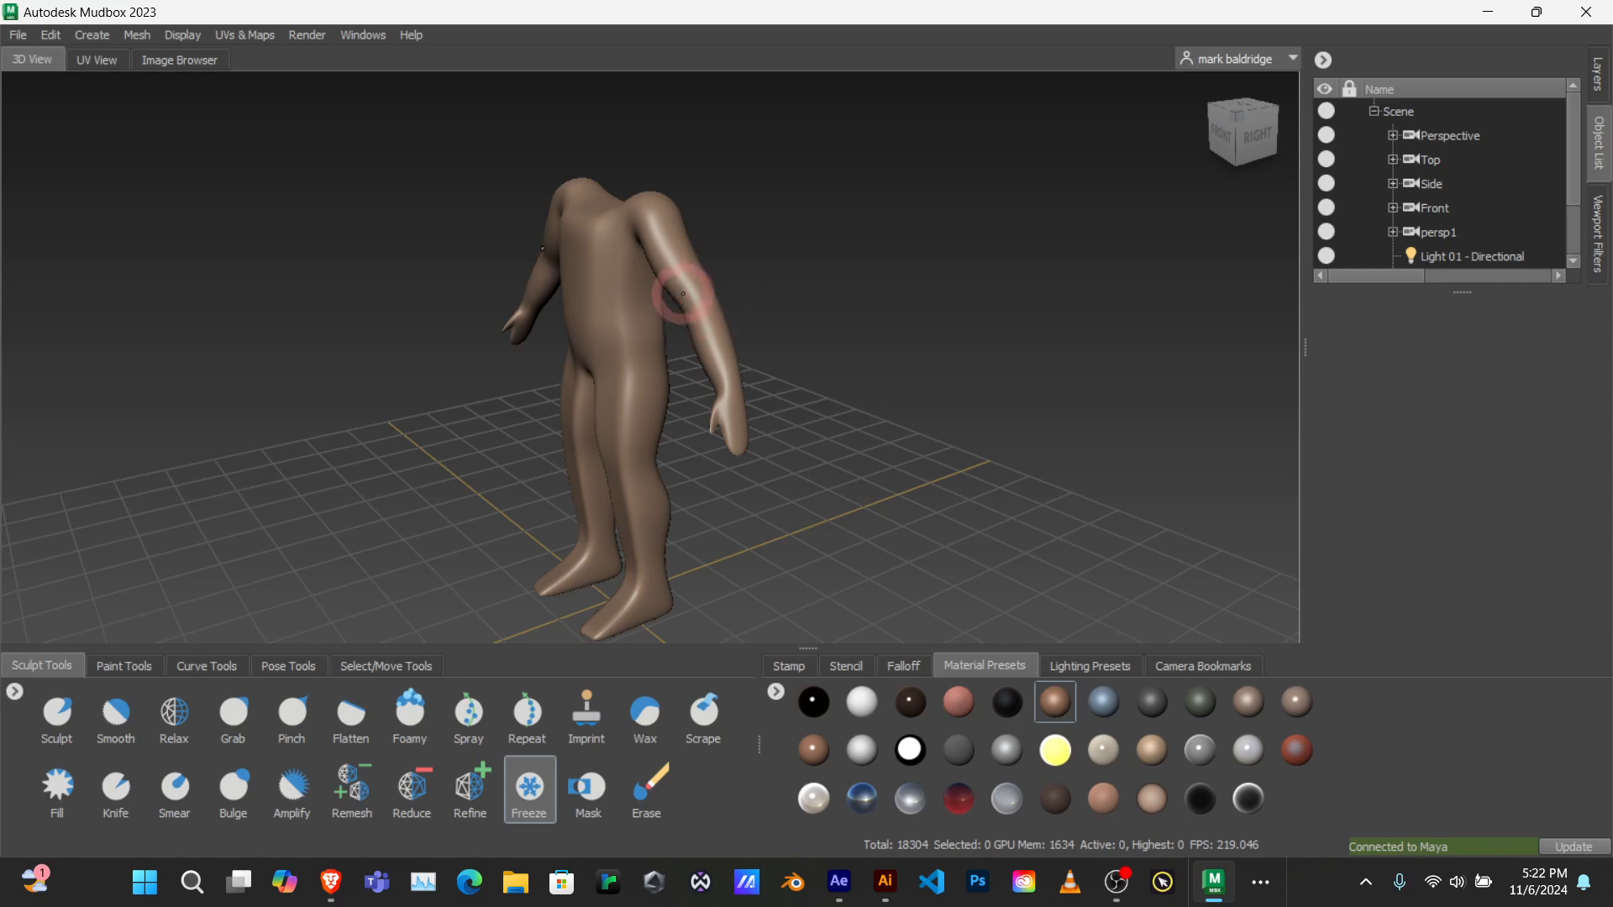
mouse_move(622, 343)
alt+mouse_down()
mouse_move(681, 357)
mouse_move(583, 281)
mouse_move(587, 312)
mouse_move(588, 241)
mouse_move(652, 271)
mouse_move(587, 180)
alt+mouse_up()
scroll(666, 342, up, 3)
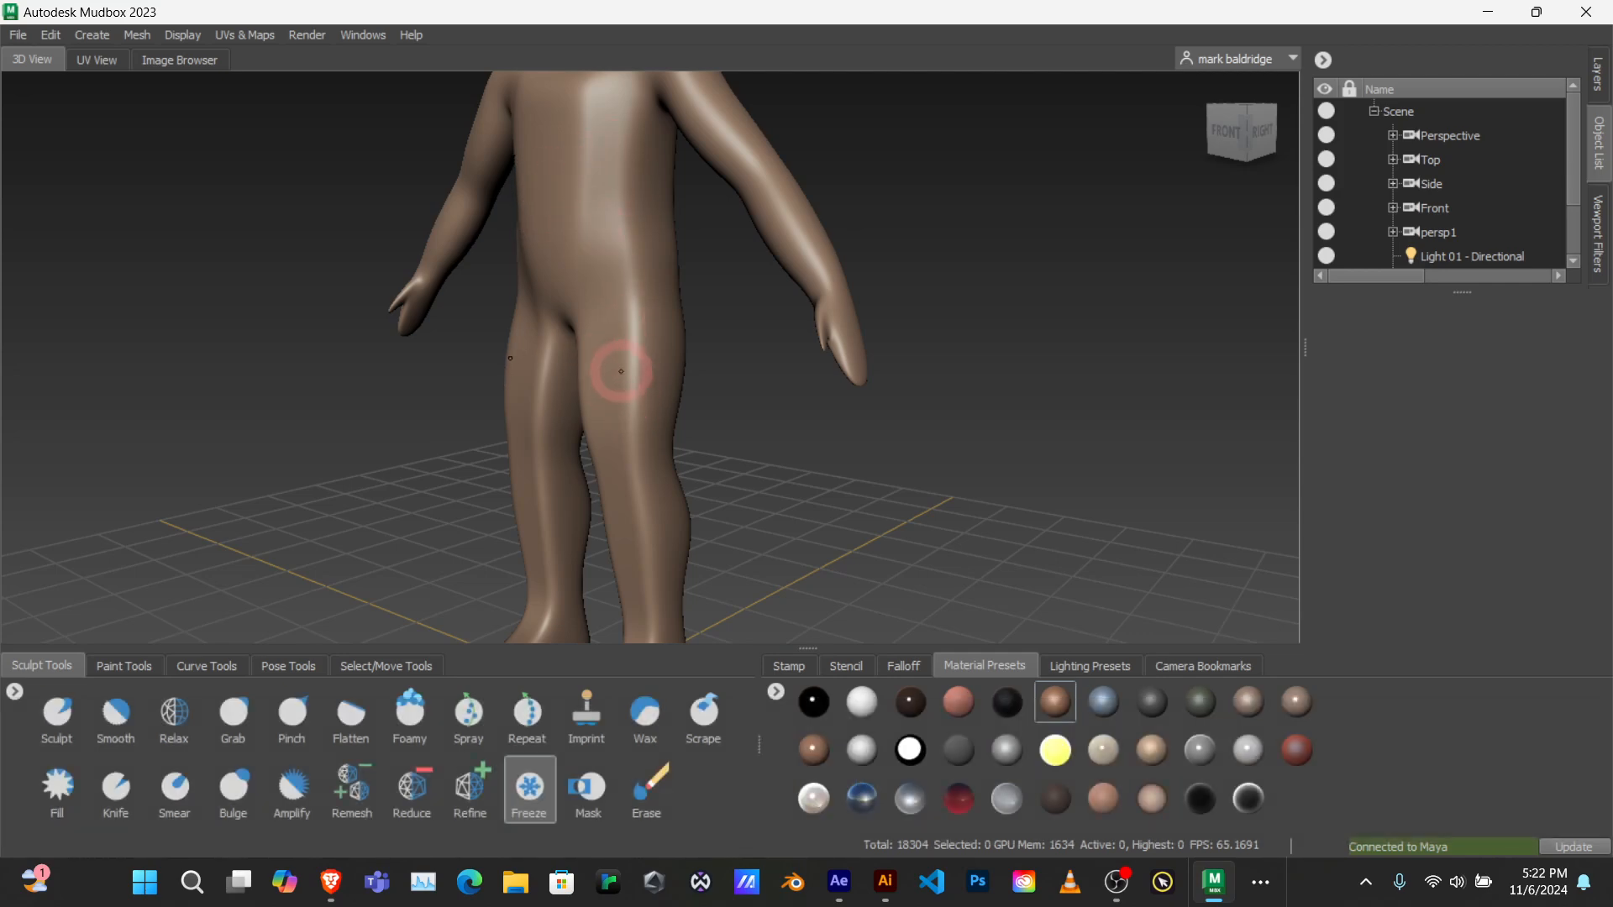
alt+drag(692, 425, 904, 486)
alt+drag(567, 382, 661, 381)
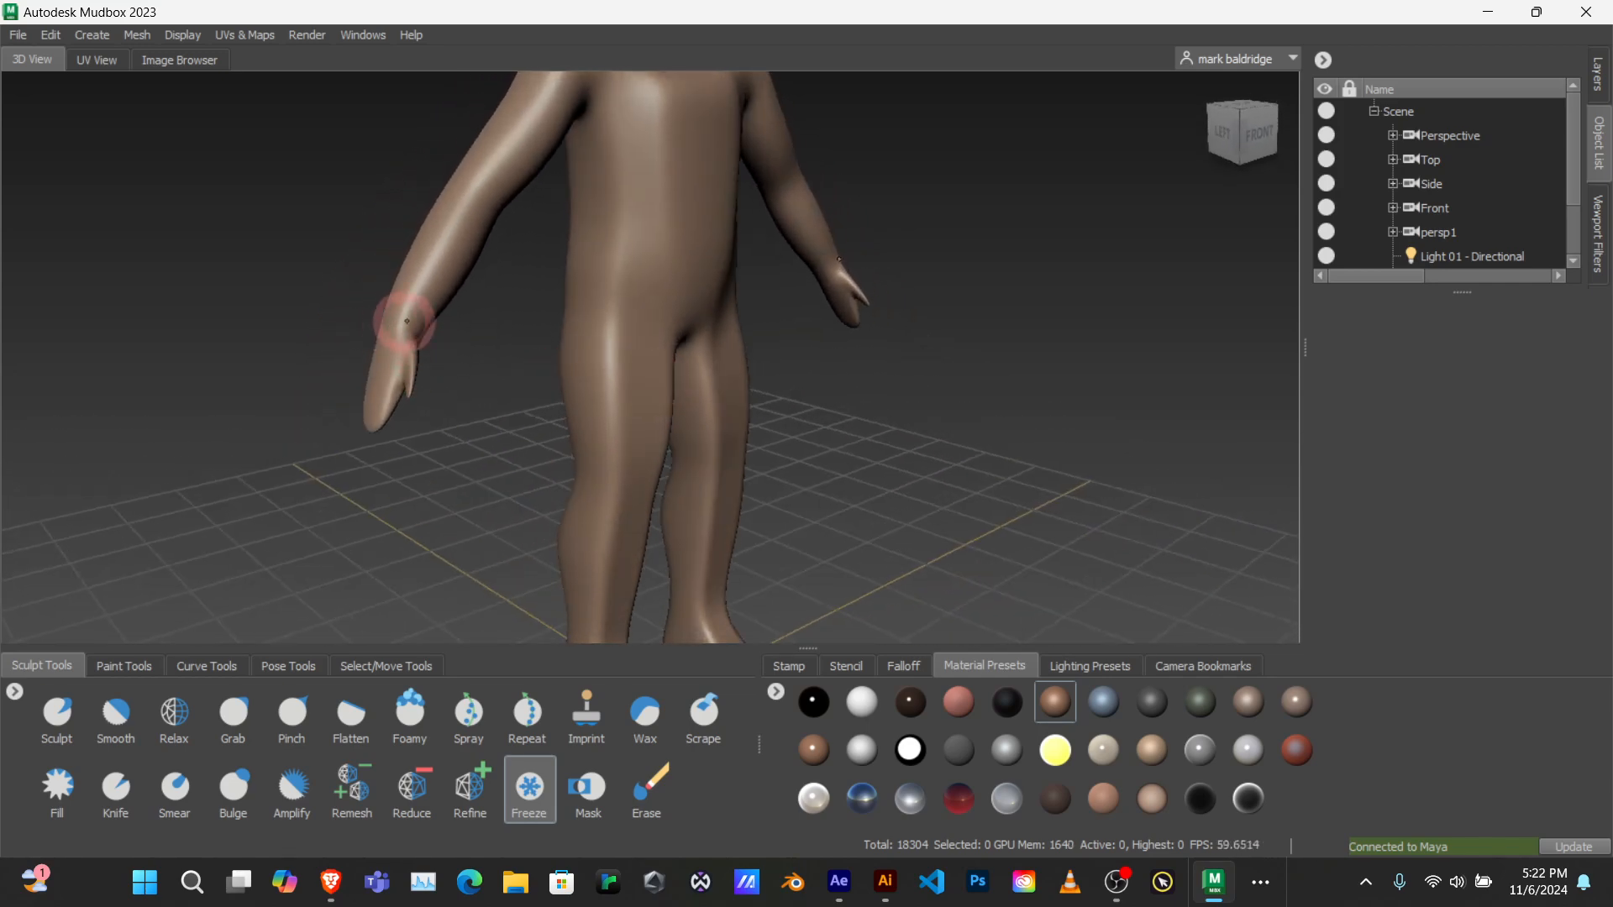
mouse_move(637, 311)
alt+middle_down()
mouse_move(579, 173)
mouse_move(652, 454)
mouse_move(628, 311)
alt+middle_up()
alt+drag(593, 236, 438, 265)
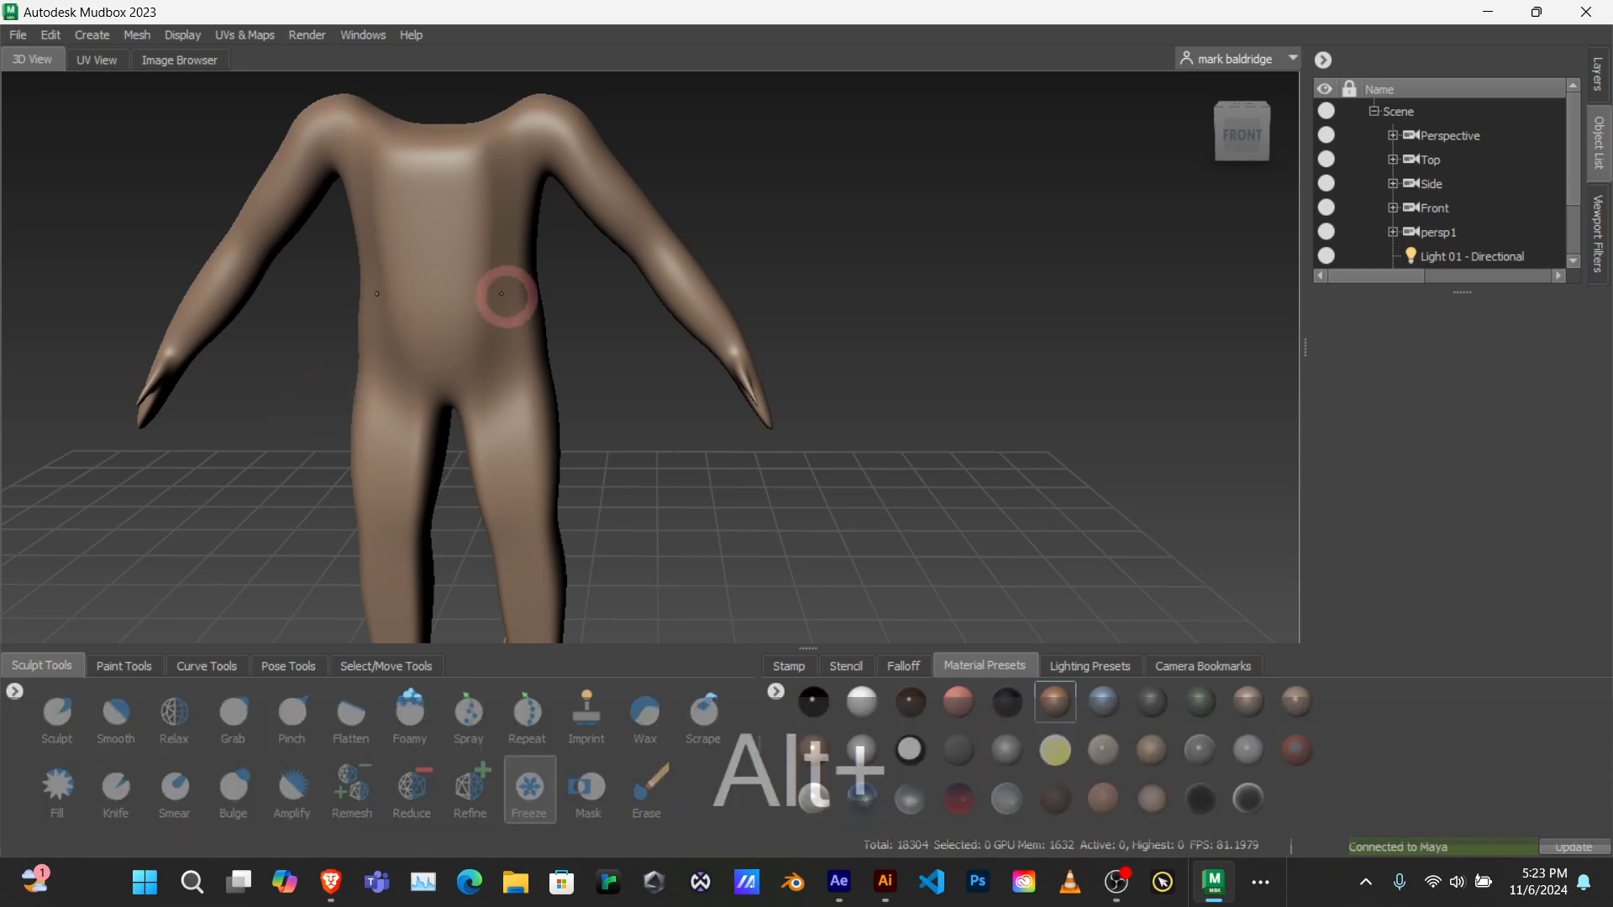
alt+drag(501, 288, 525, 243)
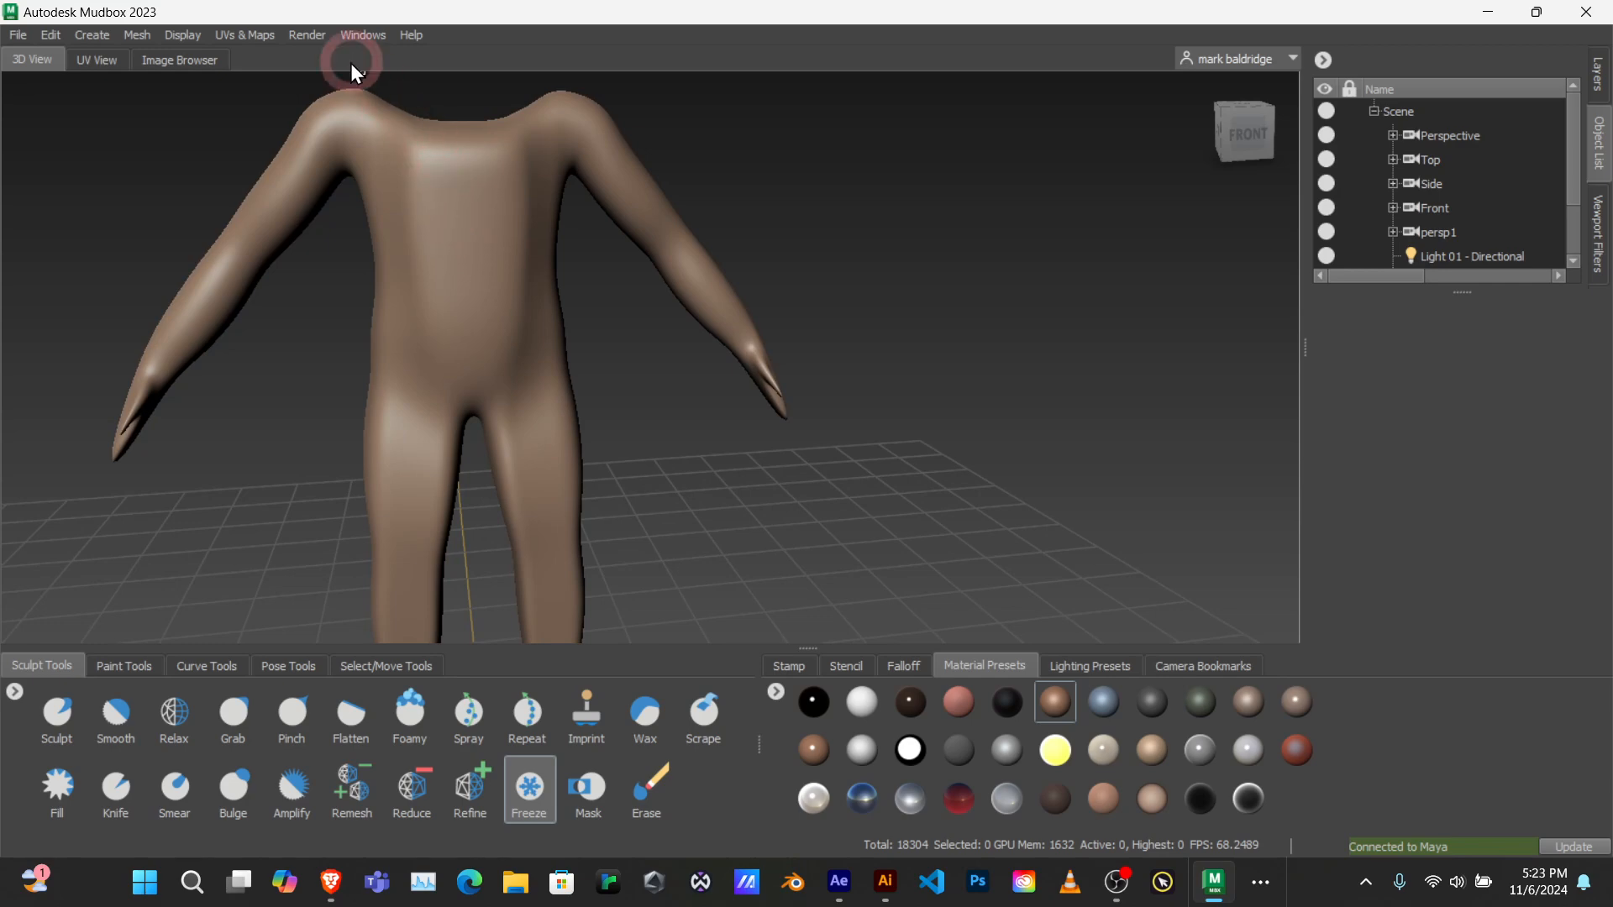
Step: Check the body's transferred UV shells in the UV view, and return to the 3D view
click(137, 34)
click(137, 34)
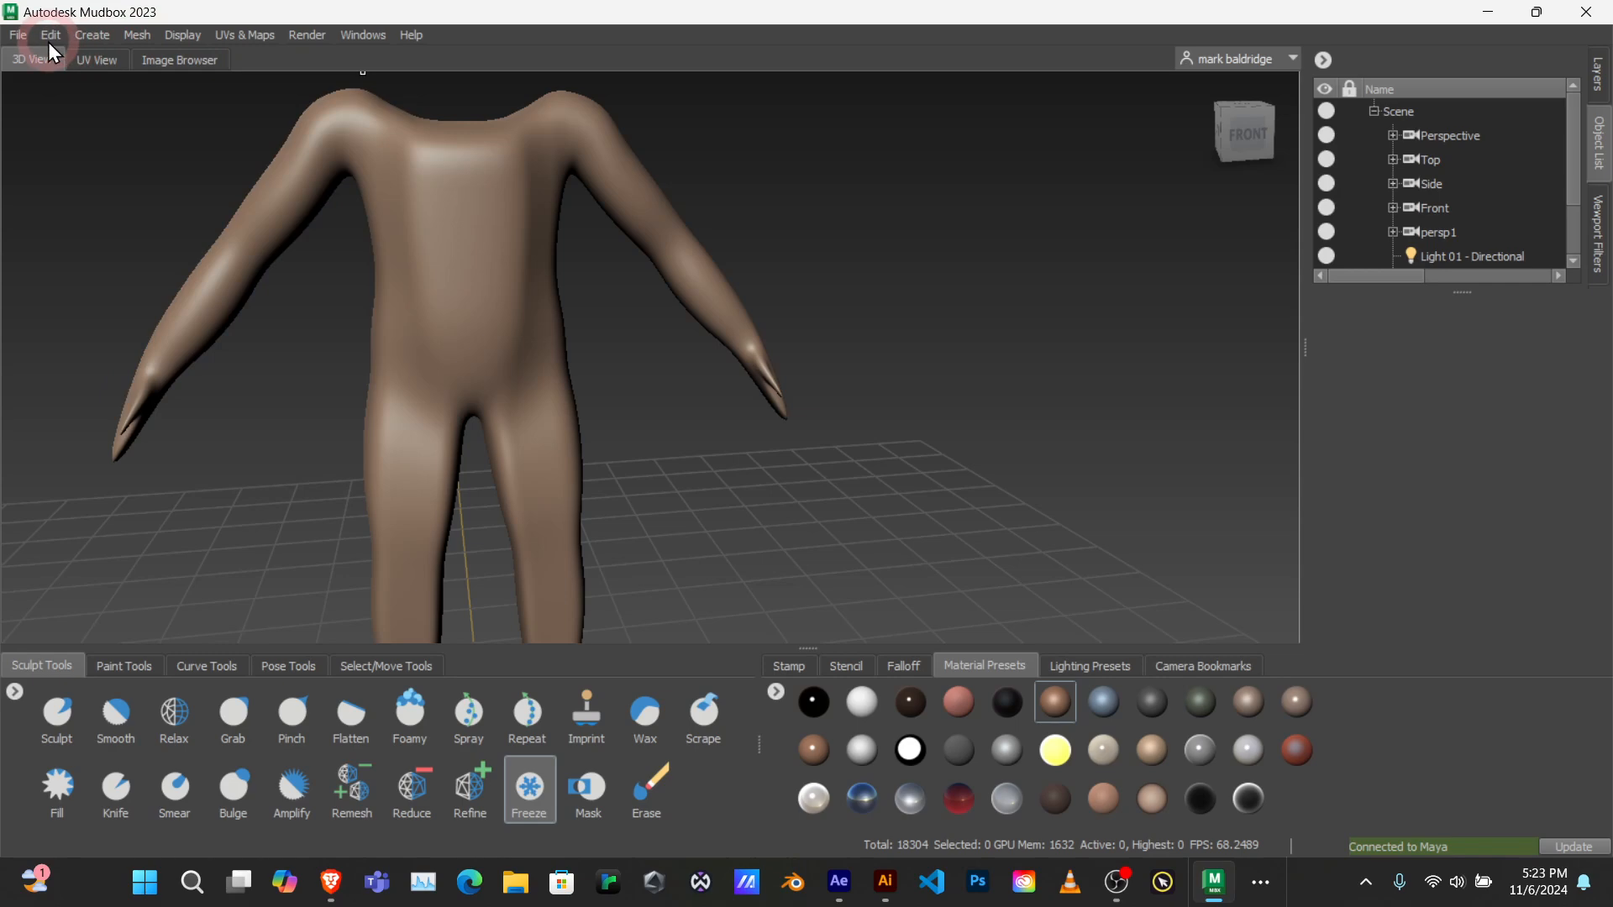
click(97, 61)
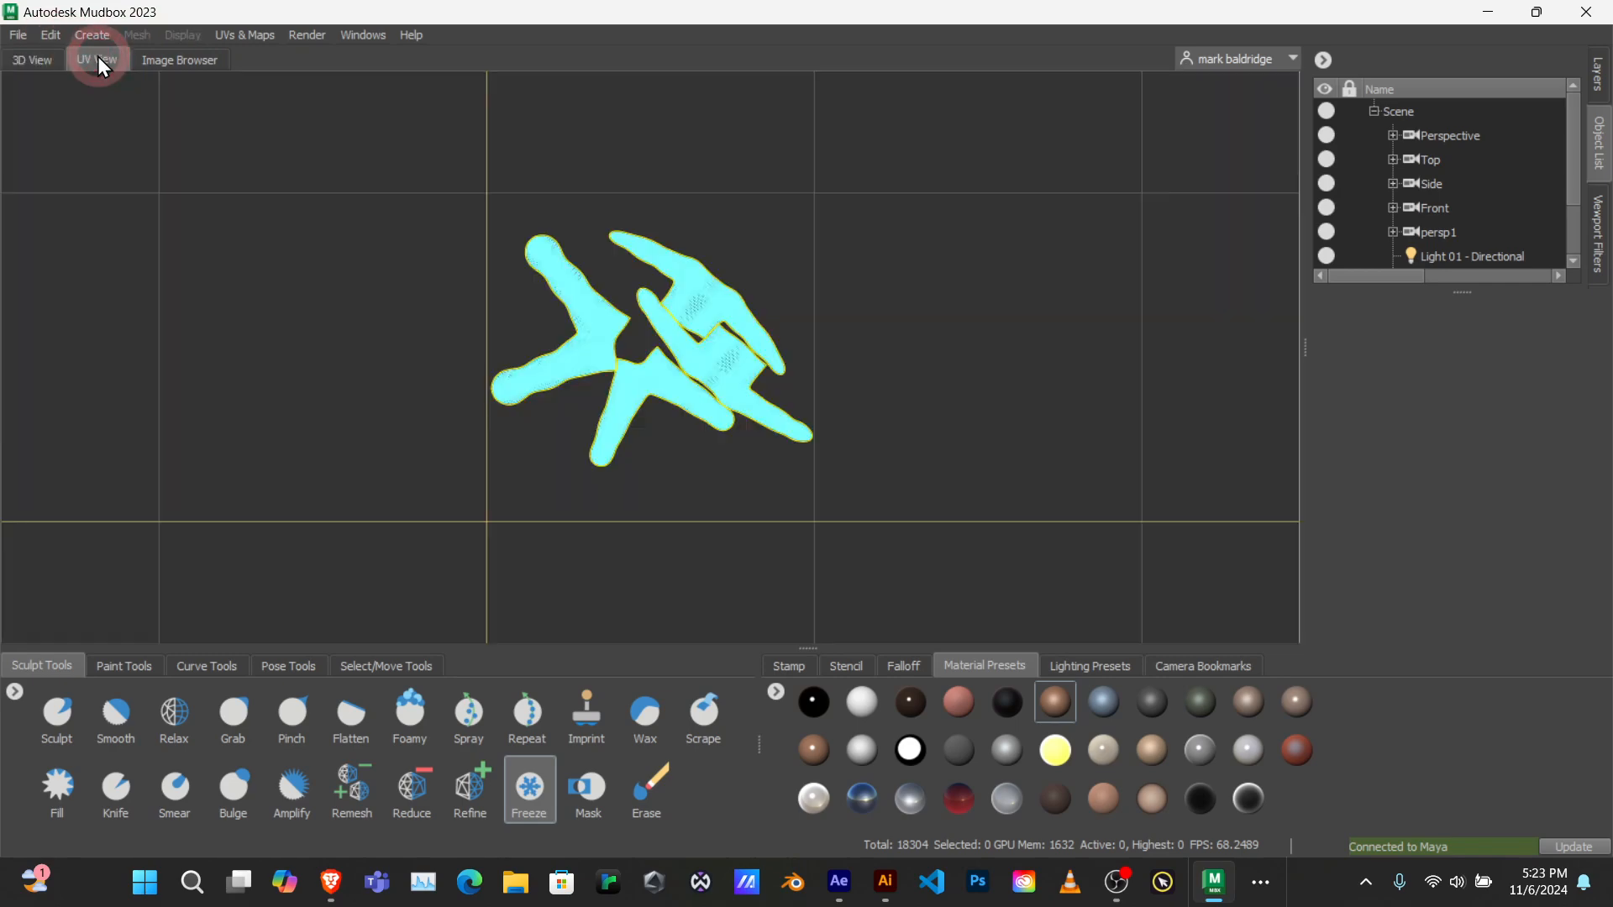
click(37, 57)
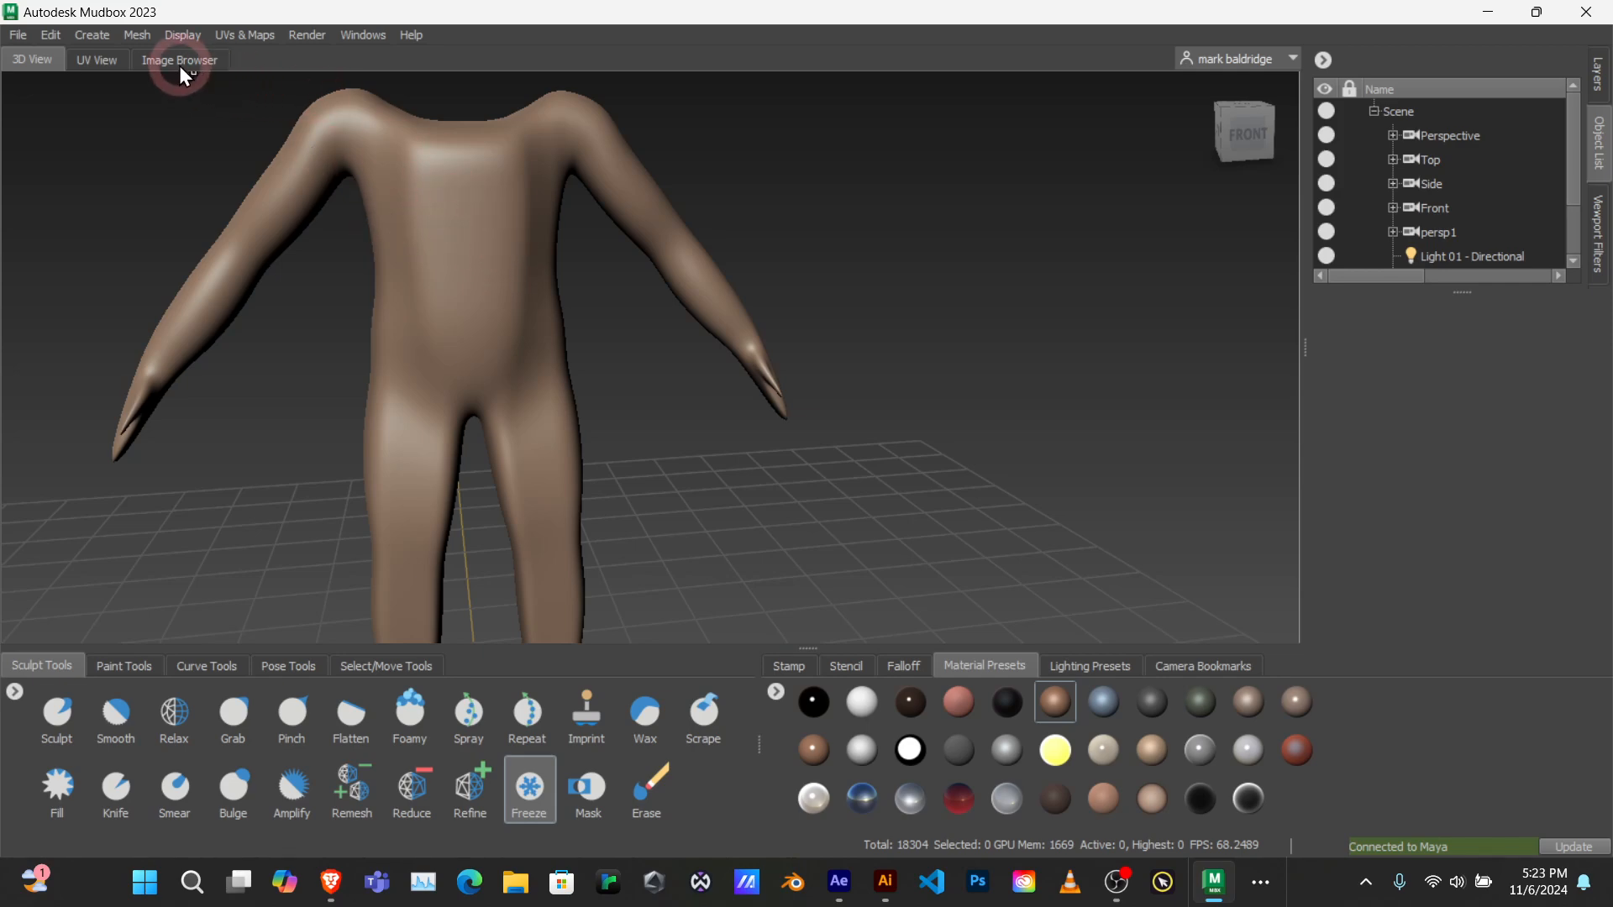
Step: Turn on wireframe display for the body mesh and inspect its polygon grid across the torso and arms
click(137, 35)
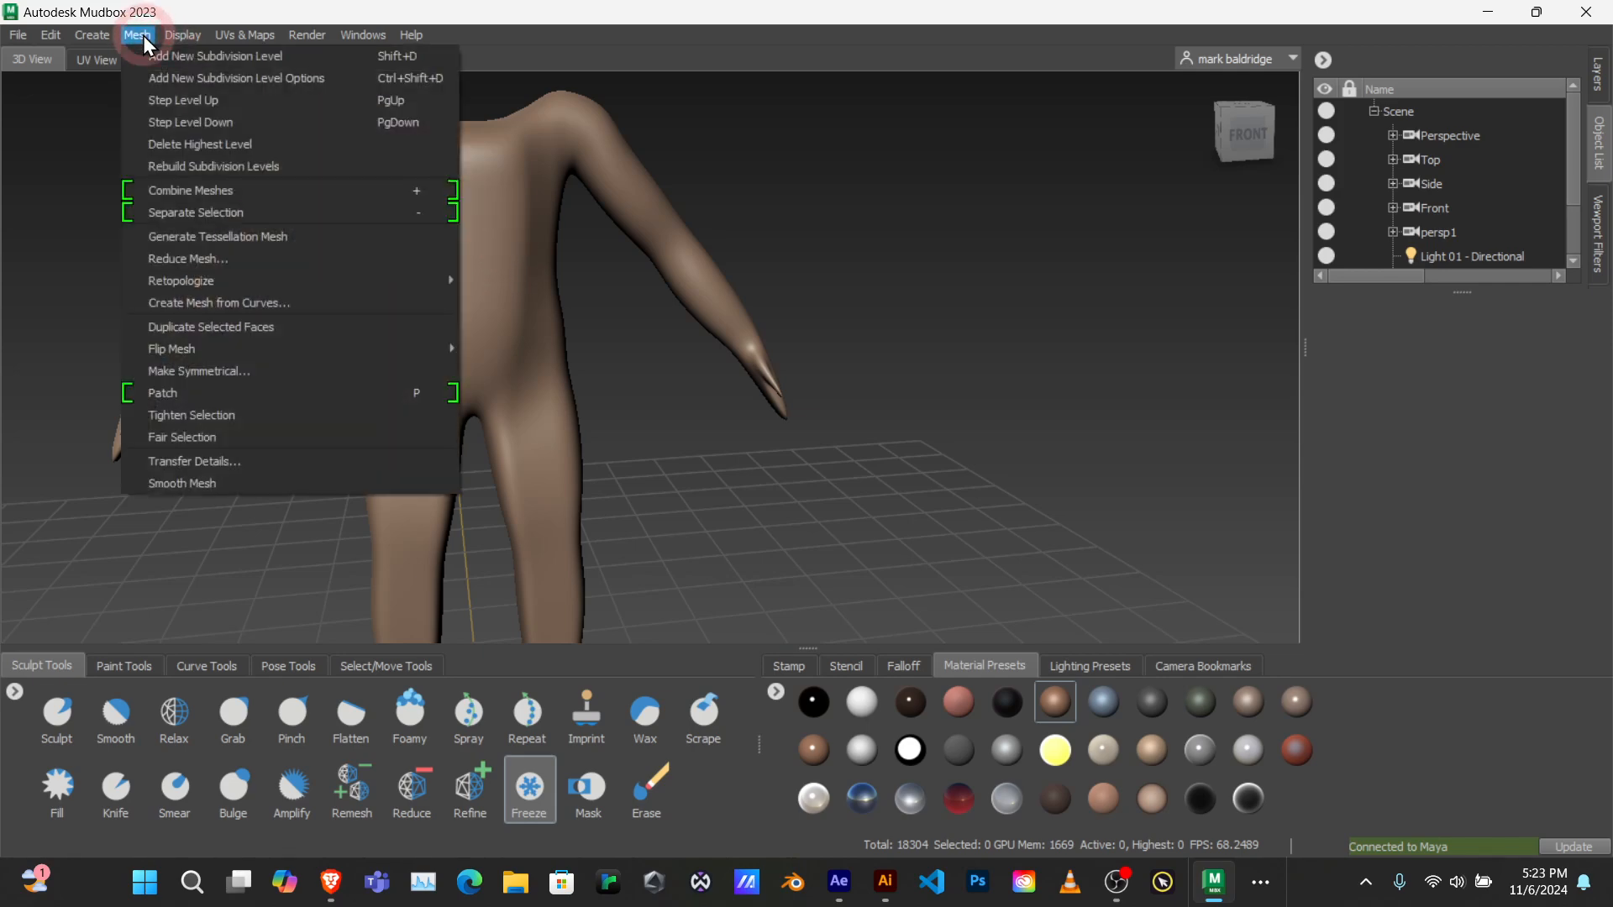
click(184, 36)
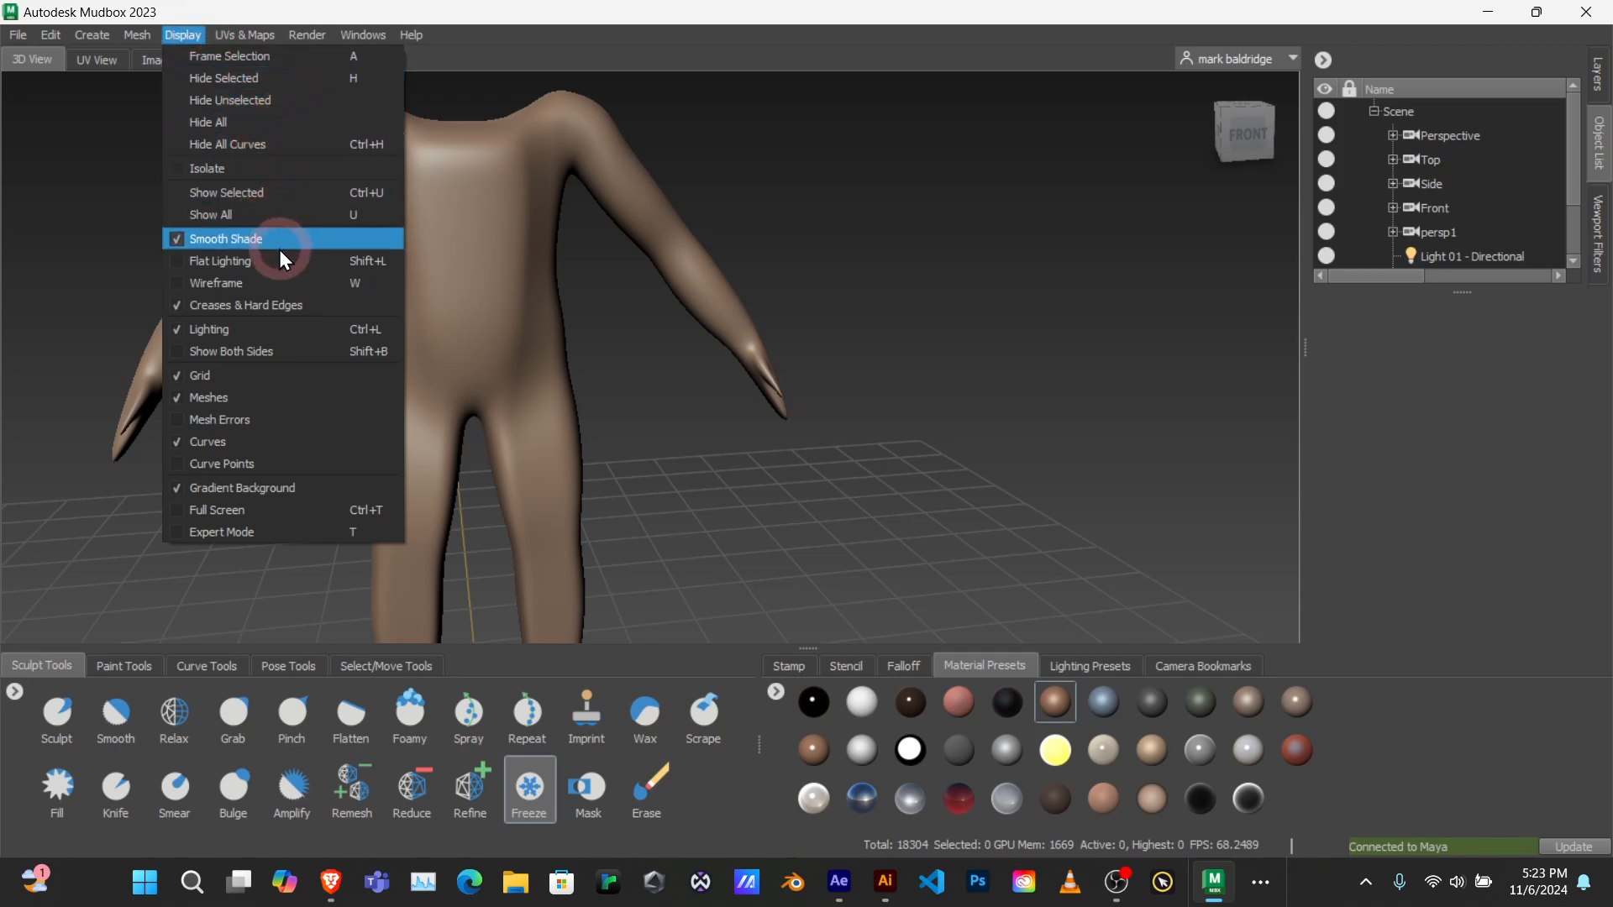
click(269, 282)
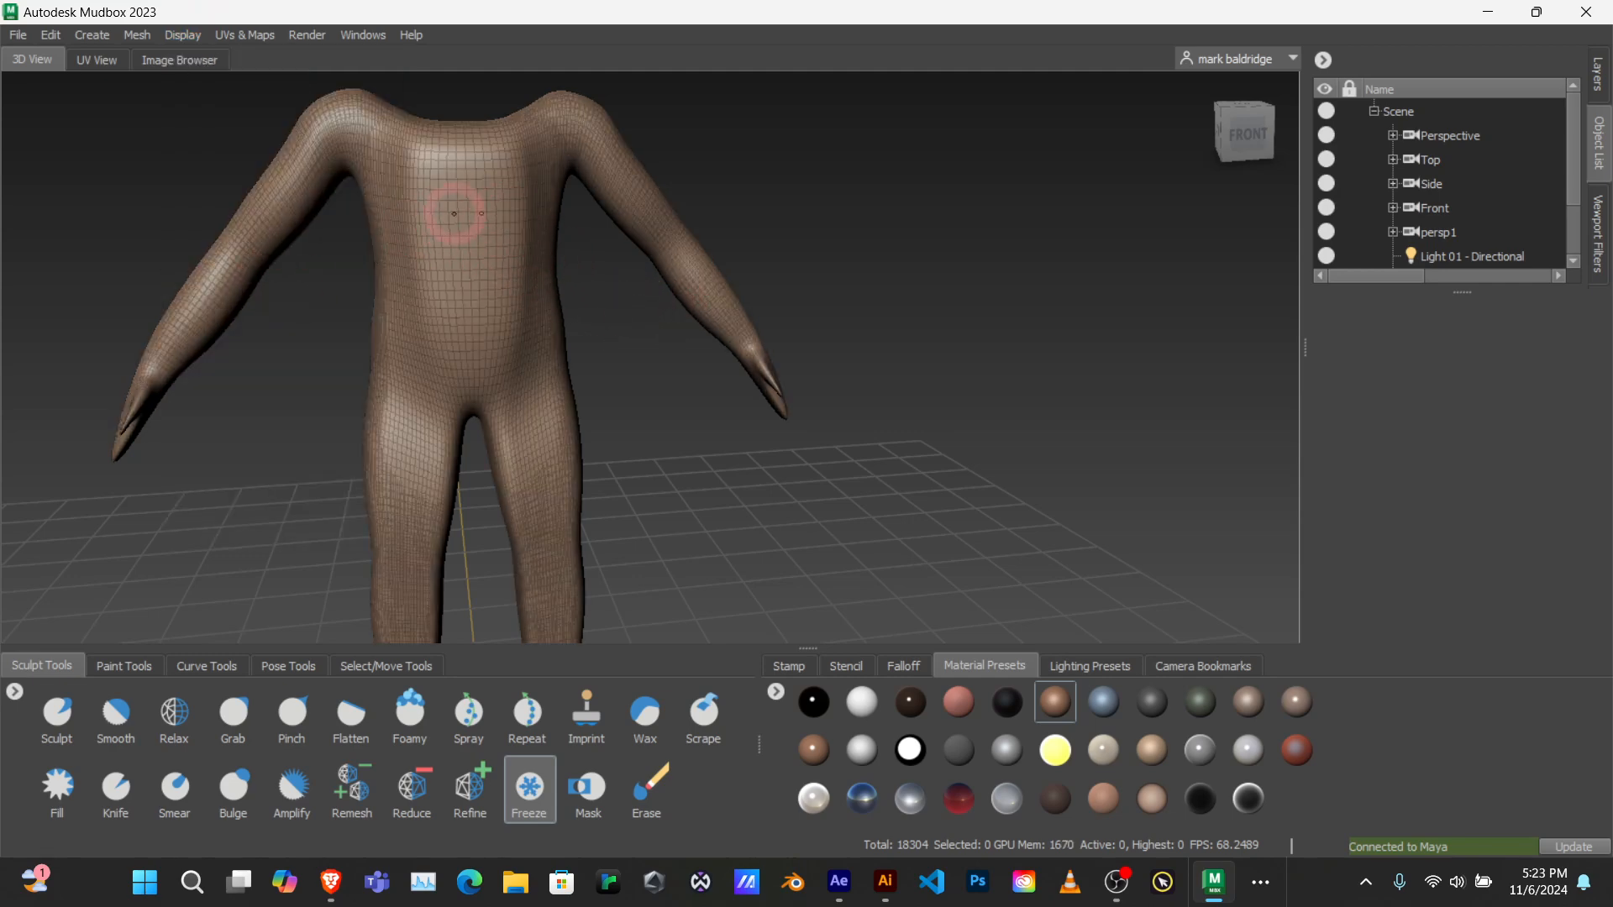
mouse_move(457, 205)
alt+mouse_down()
mouse_move(480, 268)
mouse_move(507, 259)
mouse_move(384, 143)
alt+mouse_up()
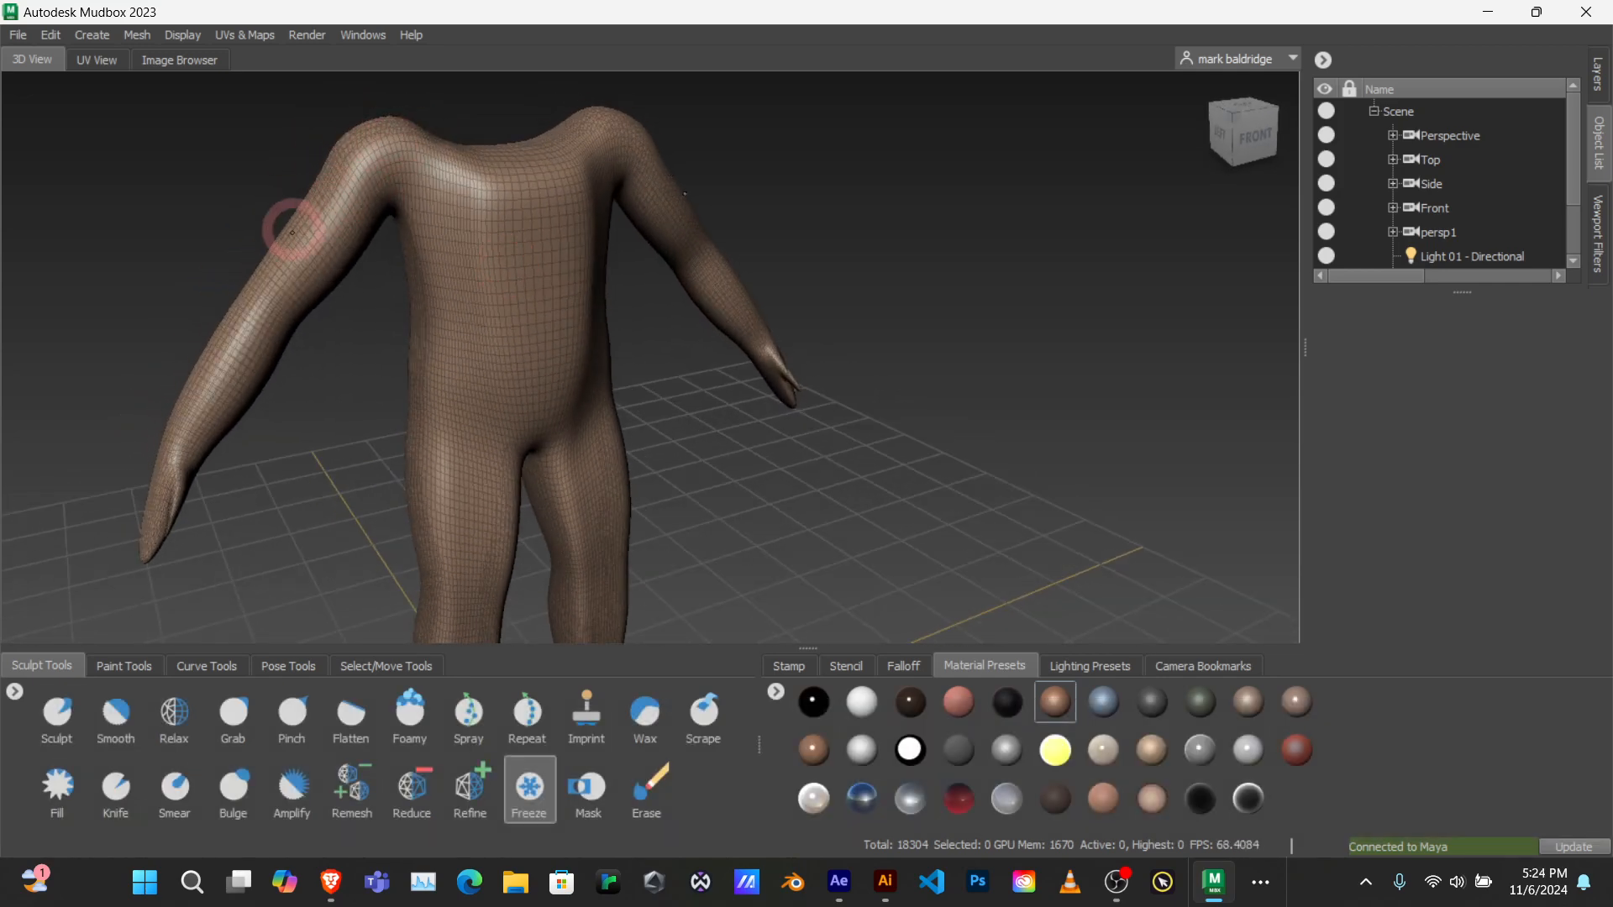
mouse_move(501, 320)
alt+mouse_down()
mouse_move(518, 325)
mouse_move(493, 314)
alt+mouse_up()
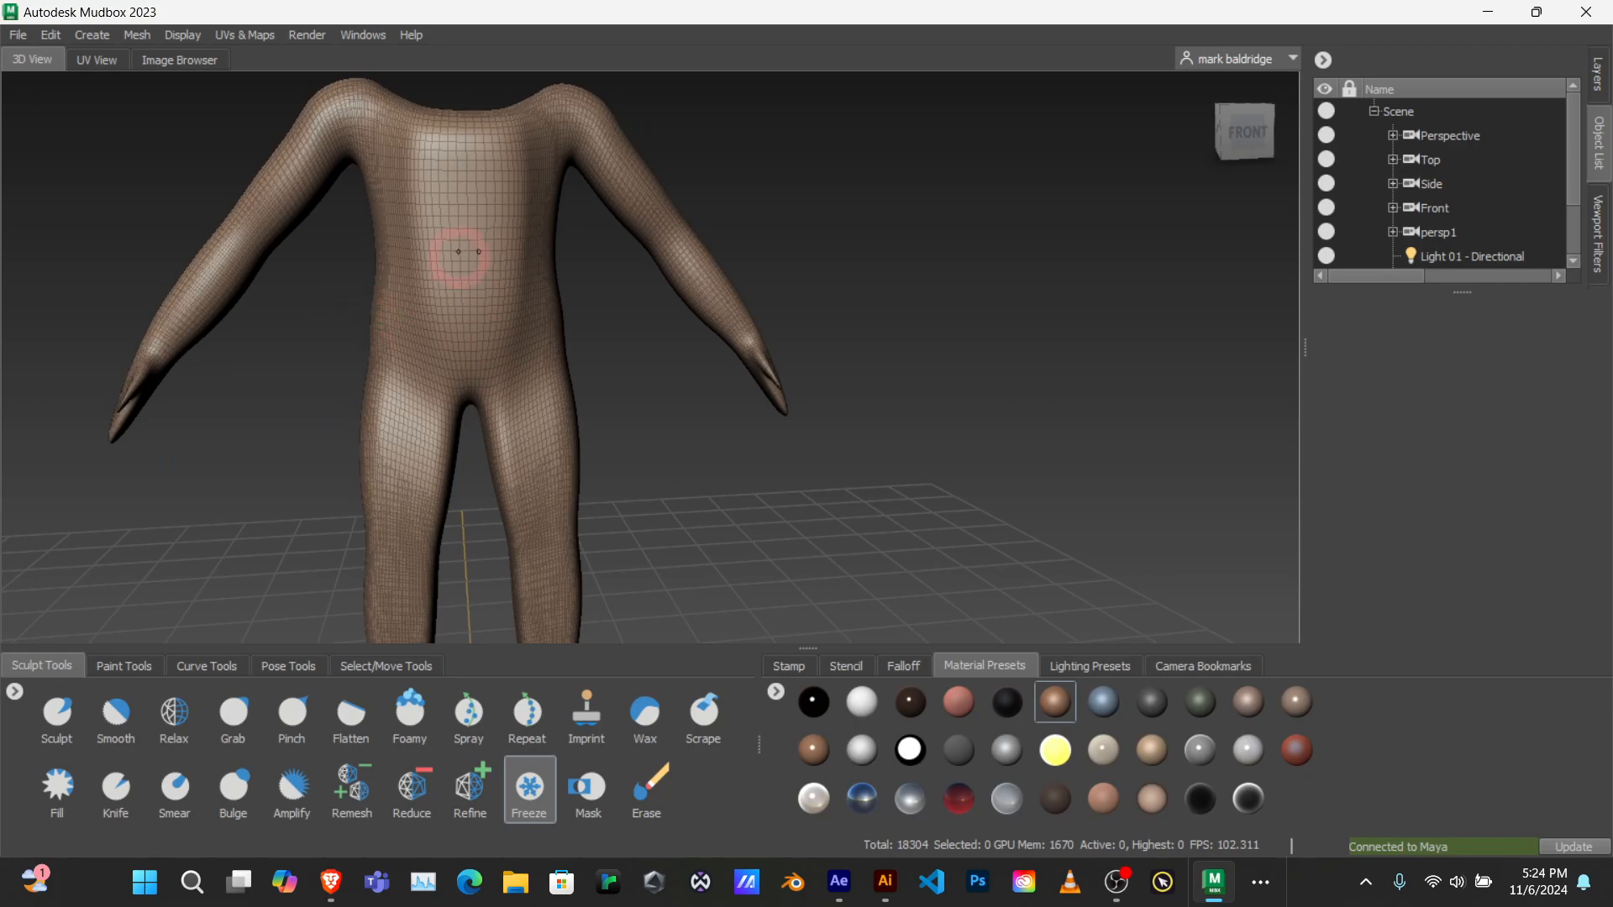
mouse_move(501, 328)
alt+mouse_down()
mouse_move(436, 317)
mouse_move(486, 289)
alt+mouse_up()
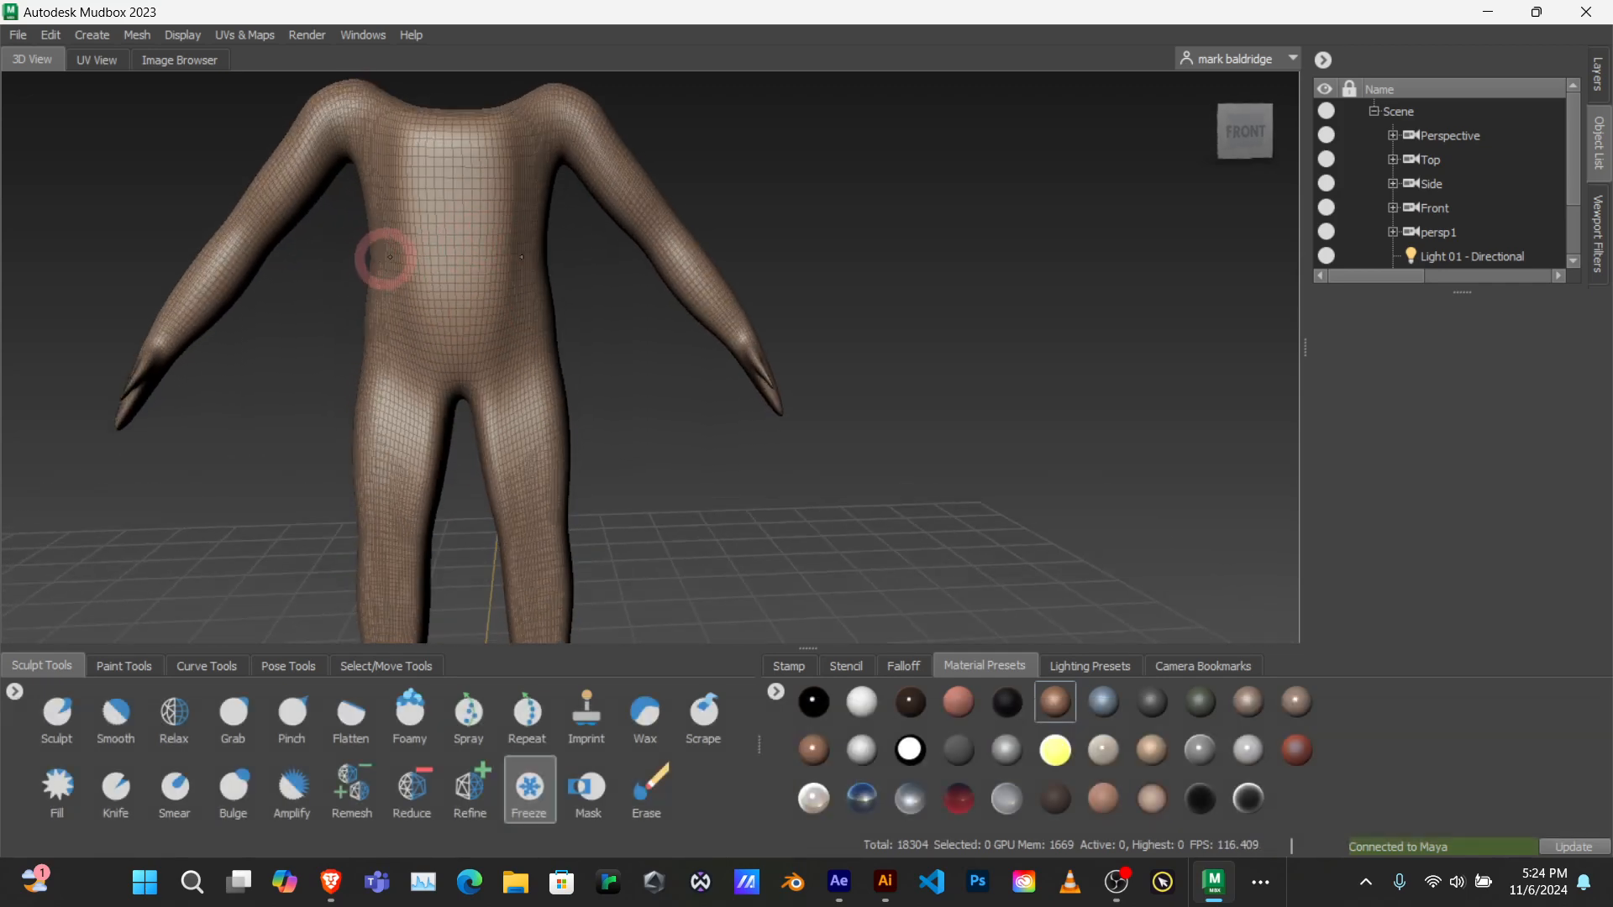
alt+drag(482, 225, 508, 230)
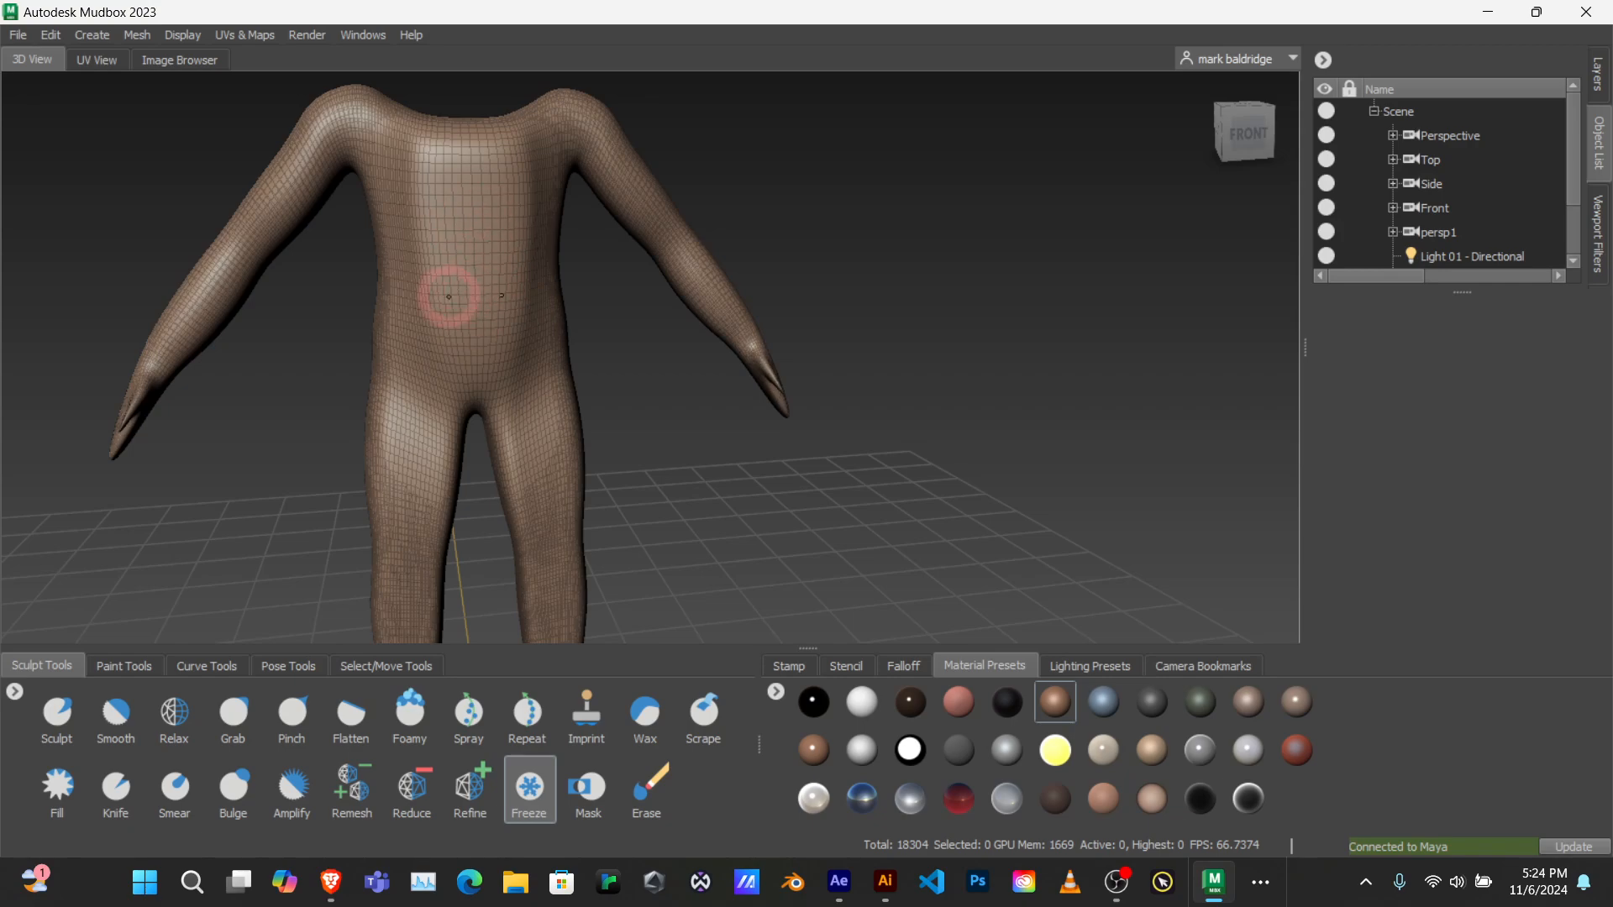
Step: Inspect the body's wireframe grid from both front angles, and turn off the wireframe display
mouse_move(446, 295)
alt+mouse_down()
mouse_move(522, 310)
mouse_move(633, 288)
mouse_move(610, 294)
alt+mouse_up()
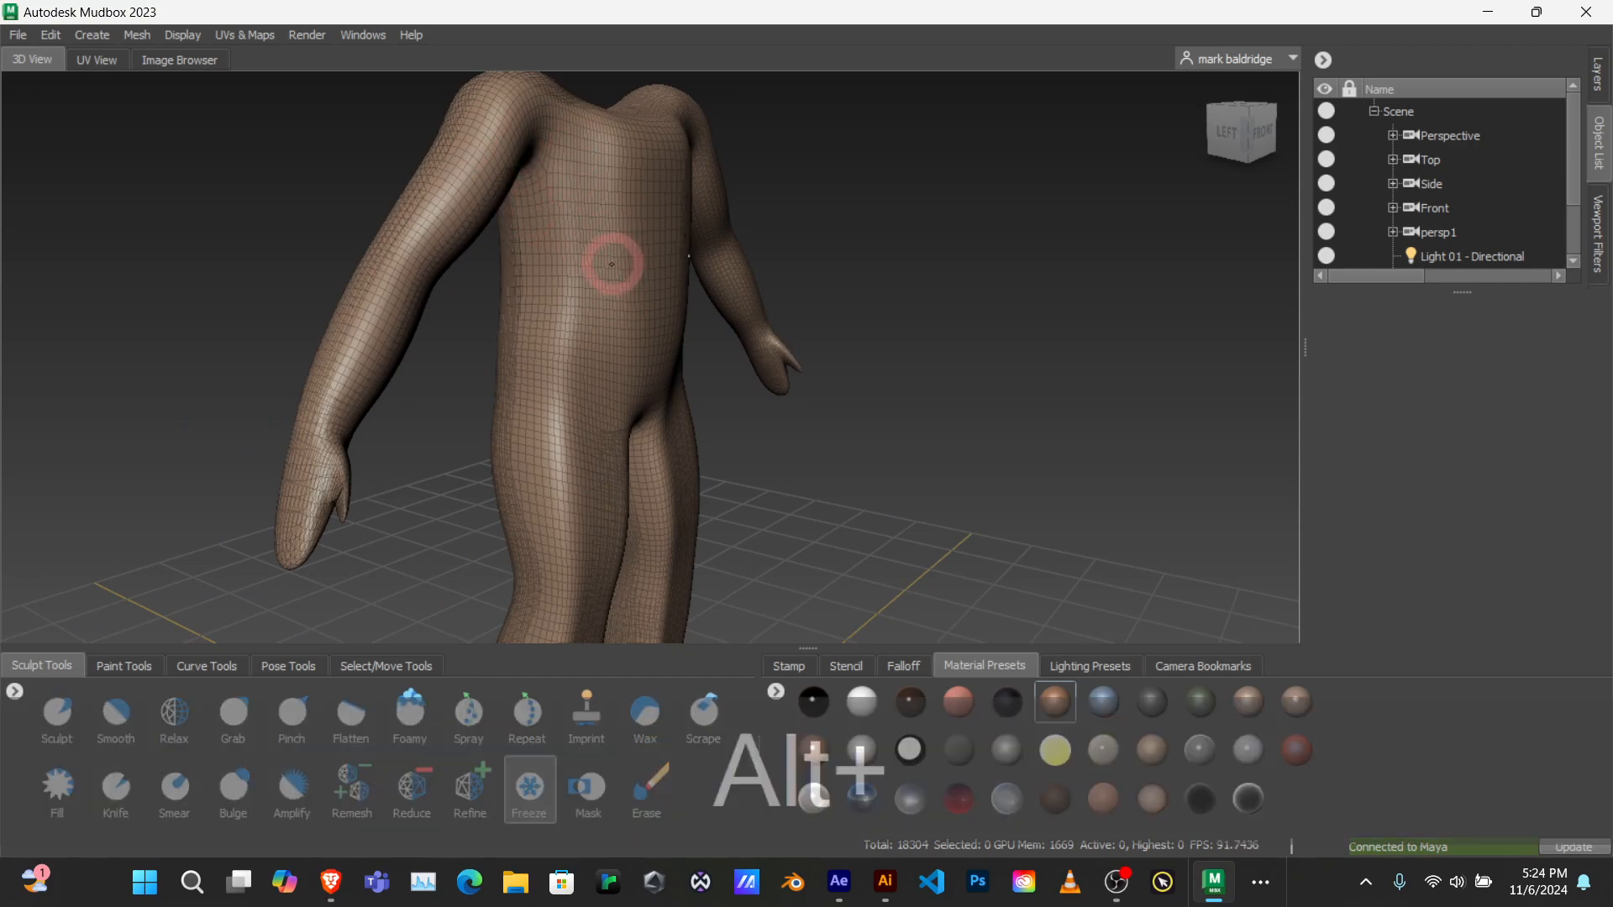
alt+drag(608, 263, 437, 229)
mouse_move(519, 313)
alt+mouse_down()
mouse_move(315, 286)
mouse_move(407, 244)
mouse_move(497, 263)
mouse_move(374, 201)
mouse_move(28, 267)
mouse_move(17, 353)
mouse_move(34, 436)
mouse_move(336, 487)
mouse_move(101, 470)
mouse_move(7, 257)
mouse_move(382, 303)
mouse_move(474, 270)
mouse_move(439, 295)
mouse_move(493, 395)
alt+mouse_up()
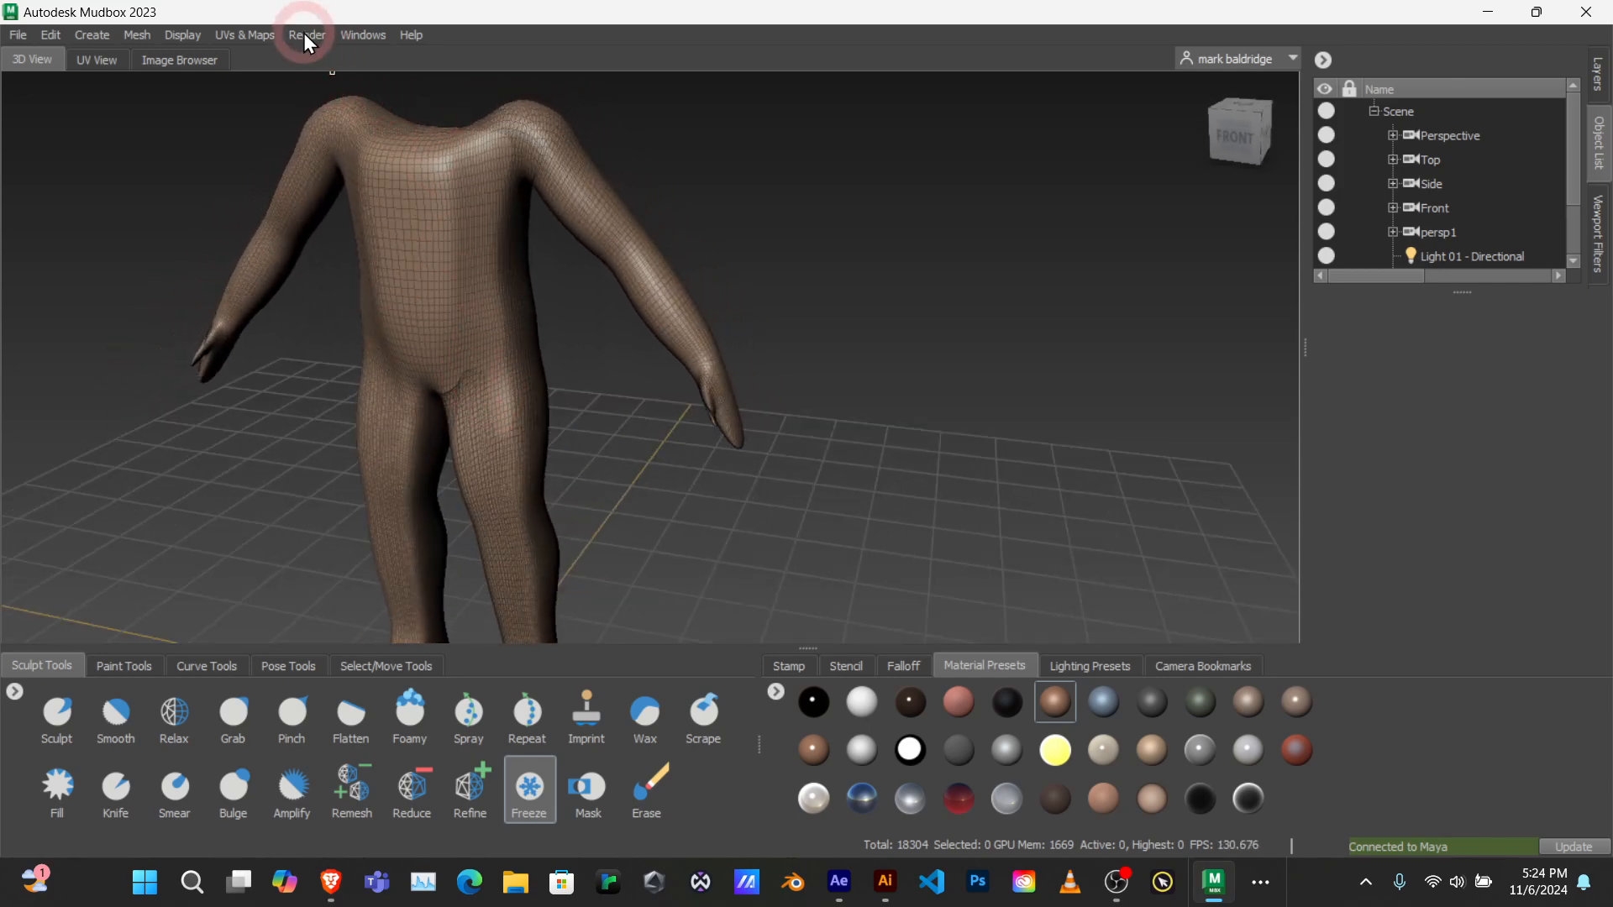
click(136, 34)
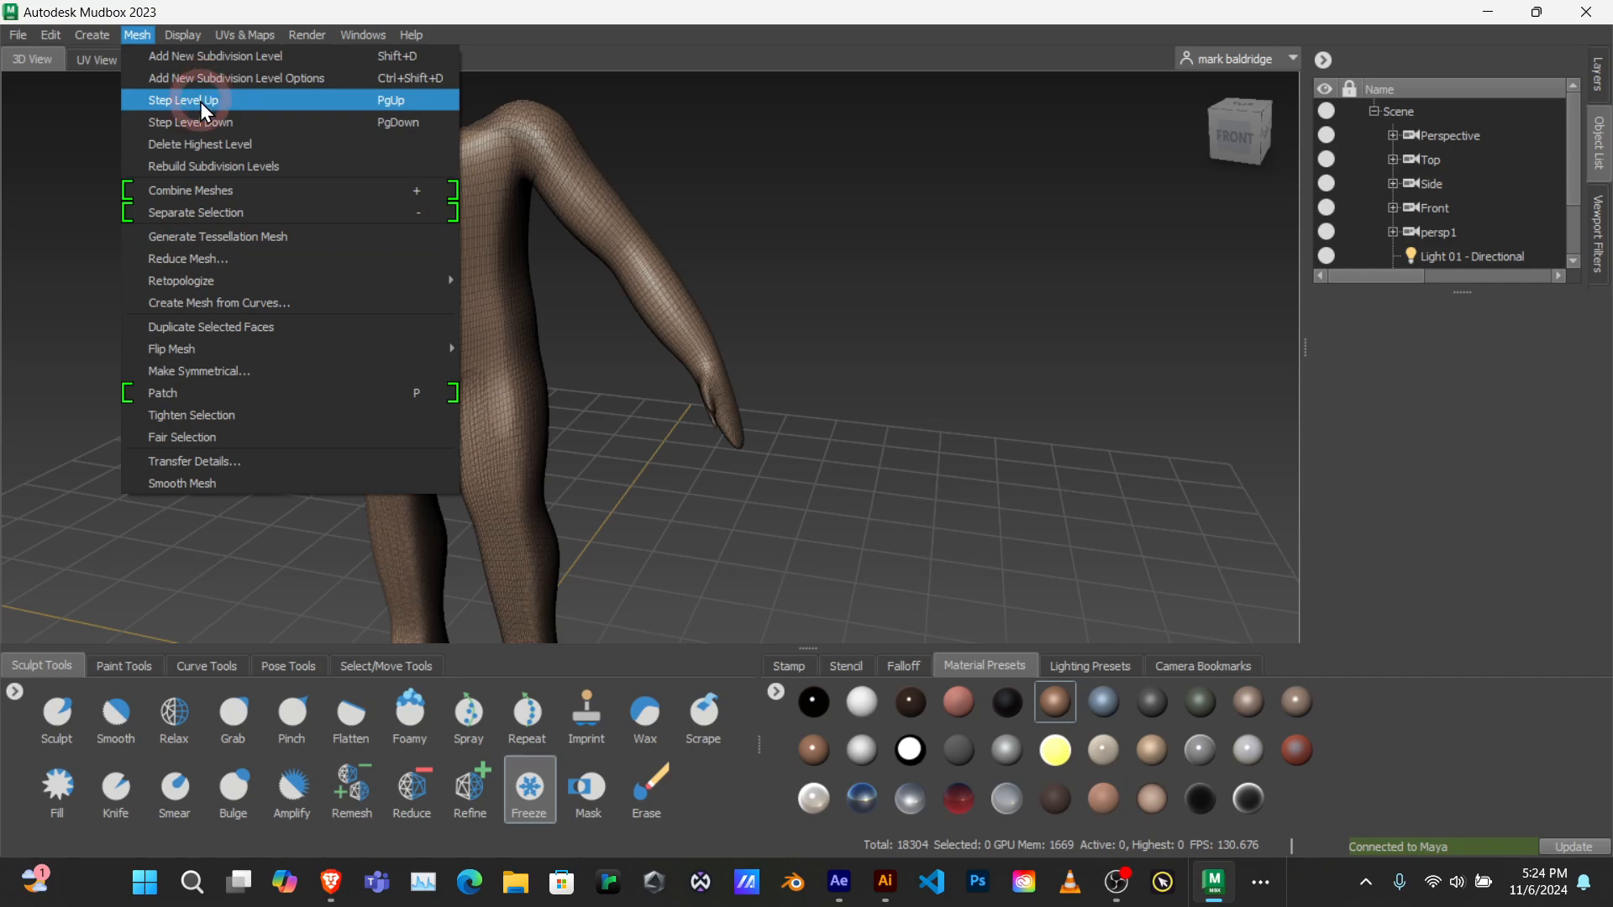
mouse_move(189, 39)
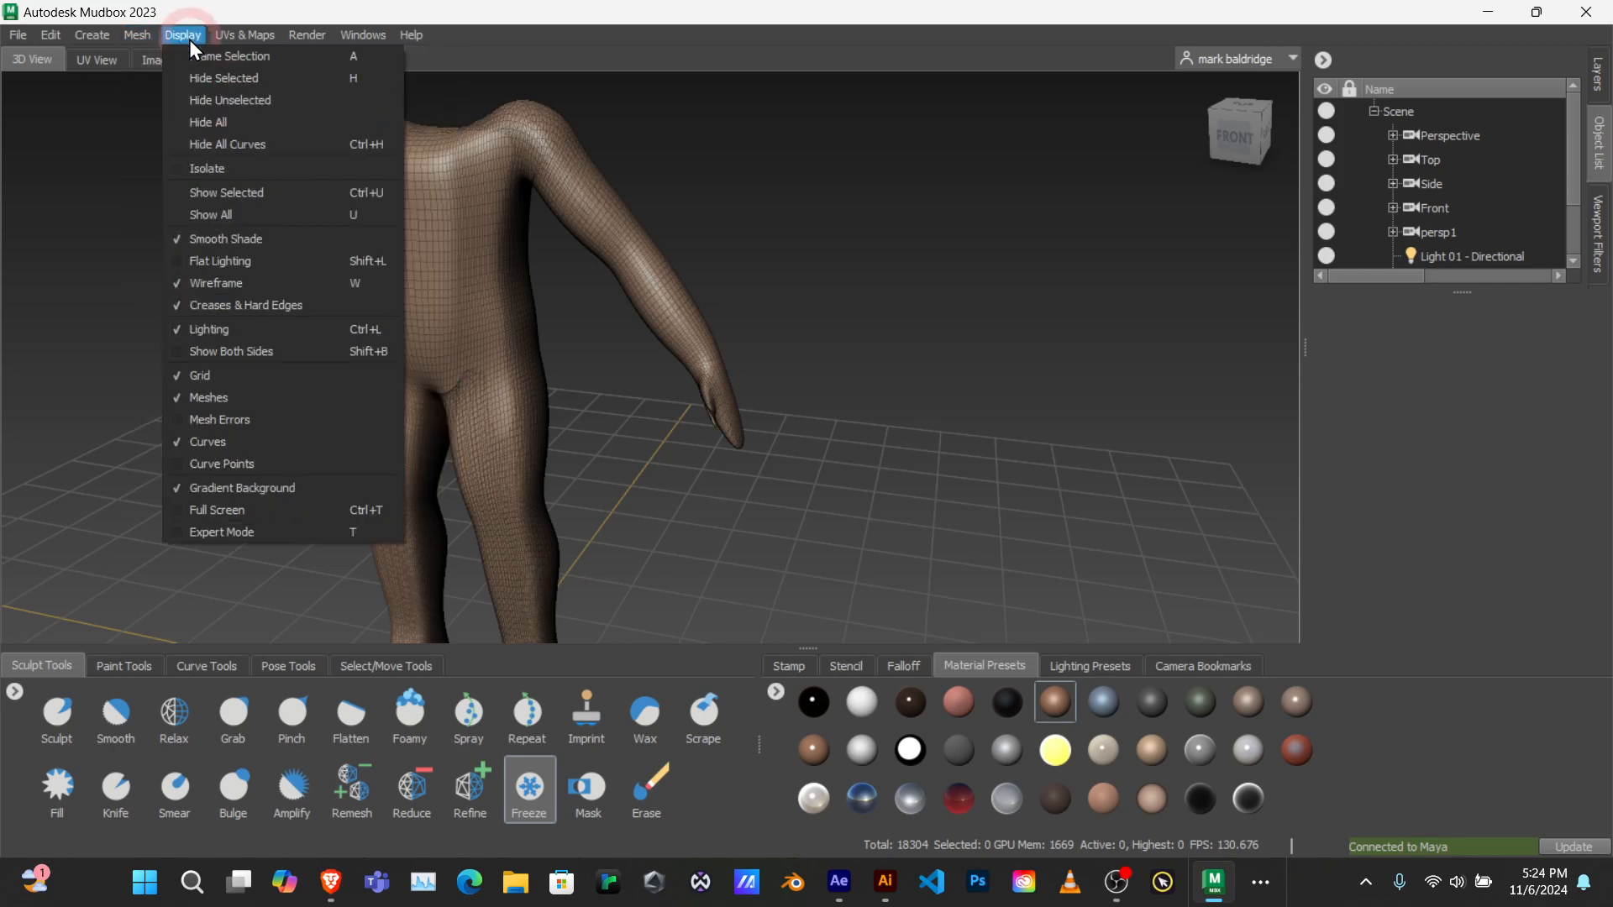
click(209, 280)
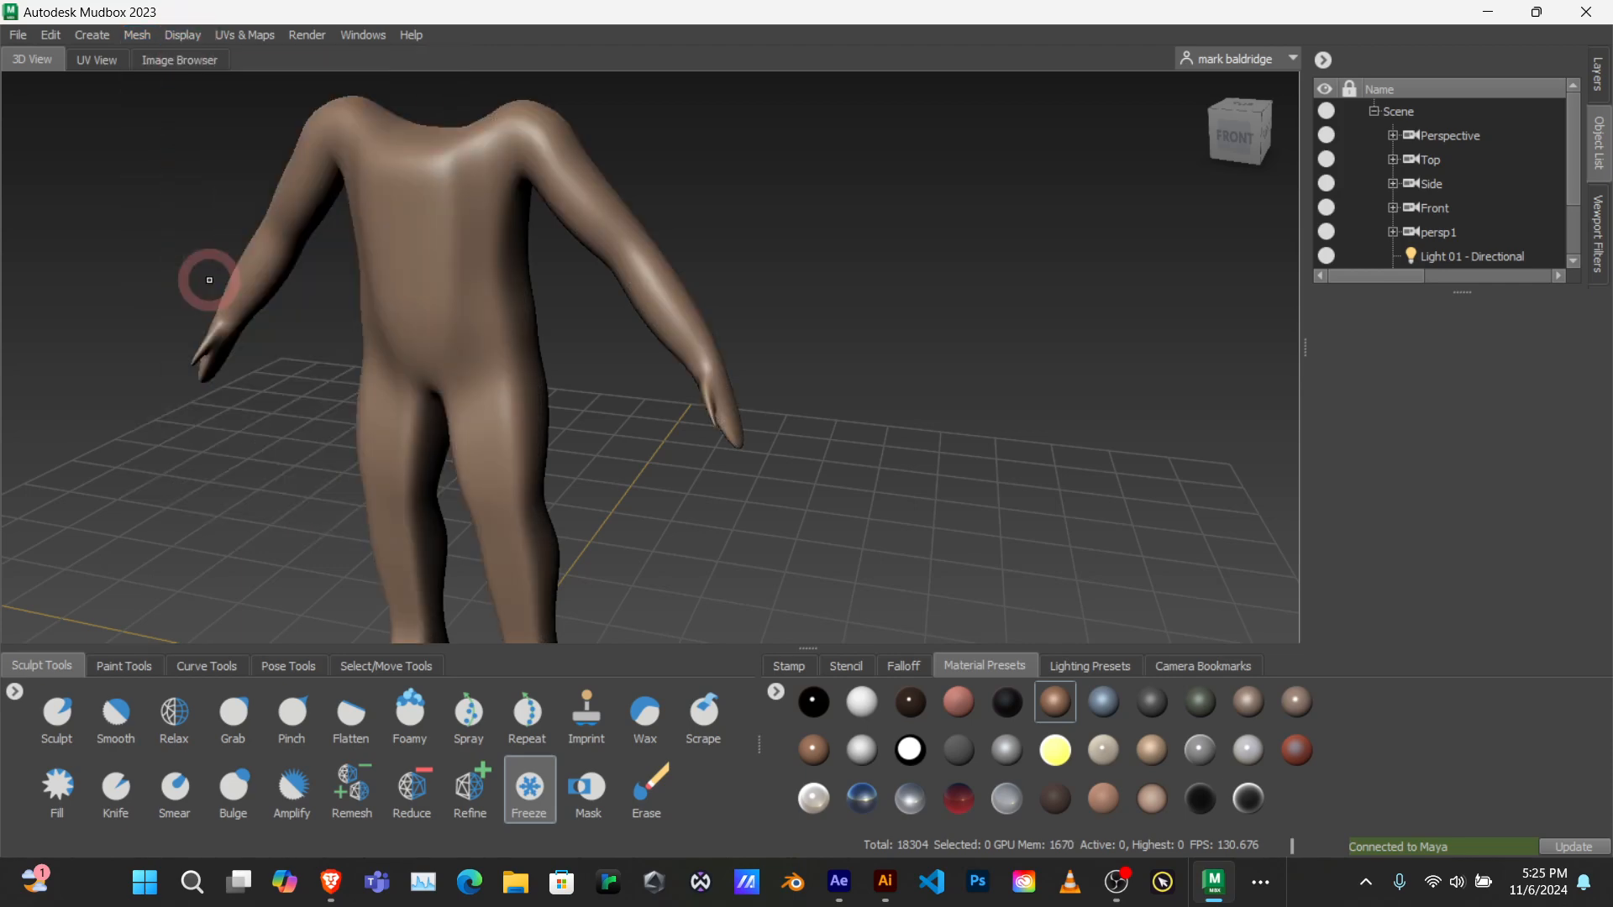
mouse_move(437, 267)
alt+mouse_down()
mouse_move(526, 244)
mouse_move(666, 331)
alt+mouse_up()
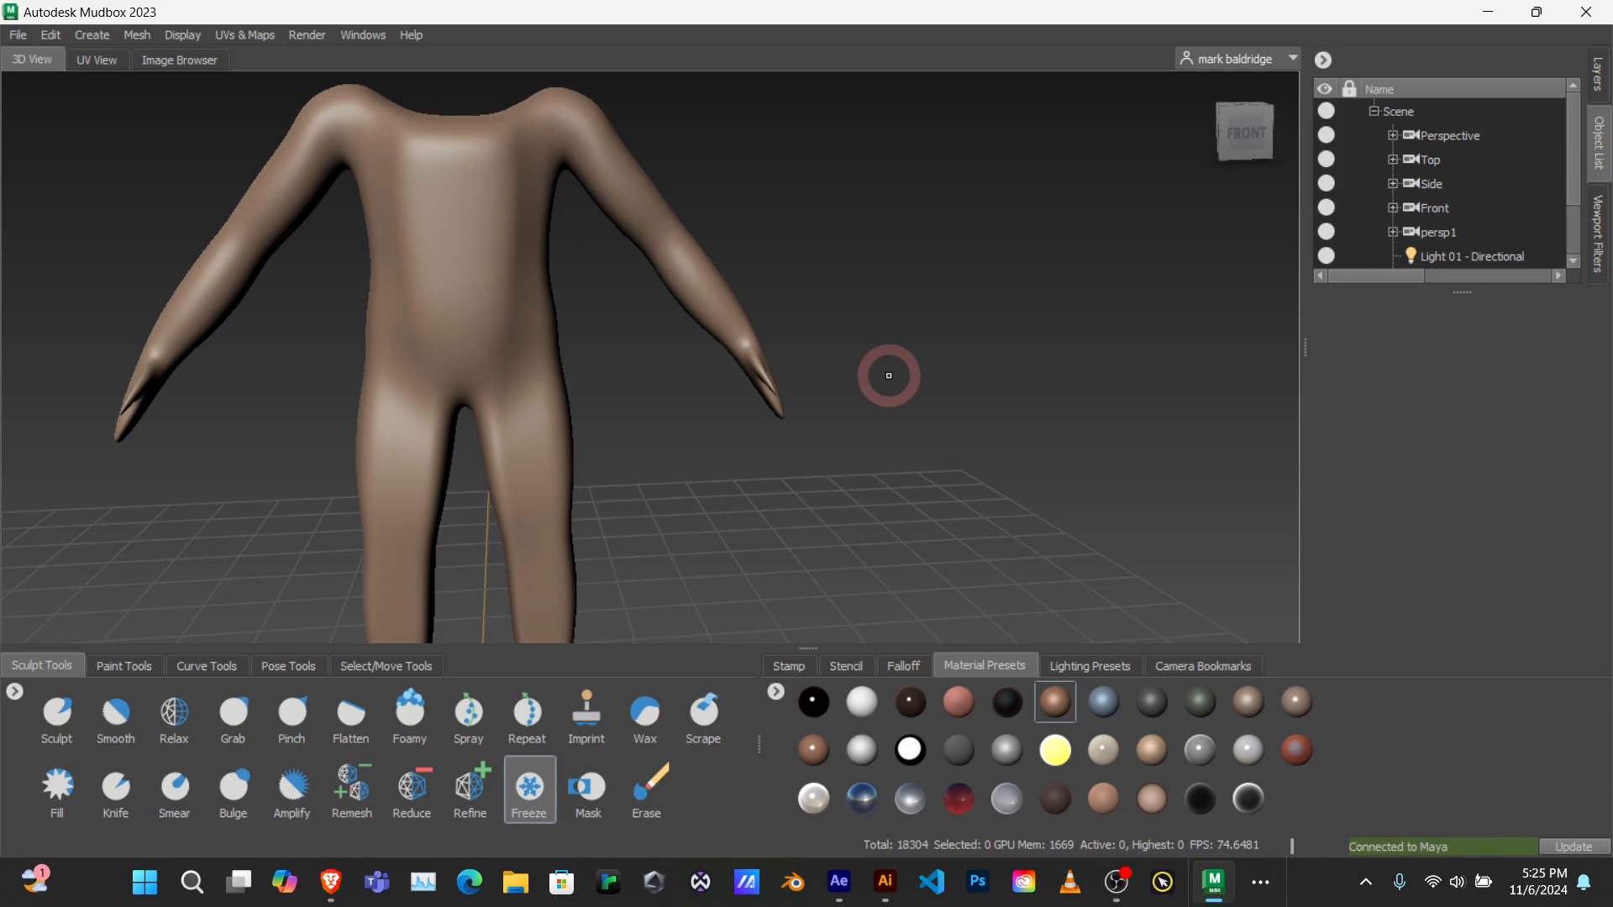
Step: Switch to Maya and examine the selected body mesh together with the head from the front and side
click(1487, 12)
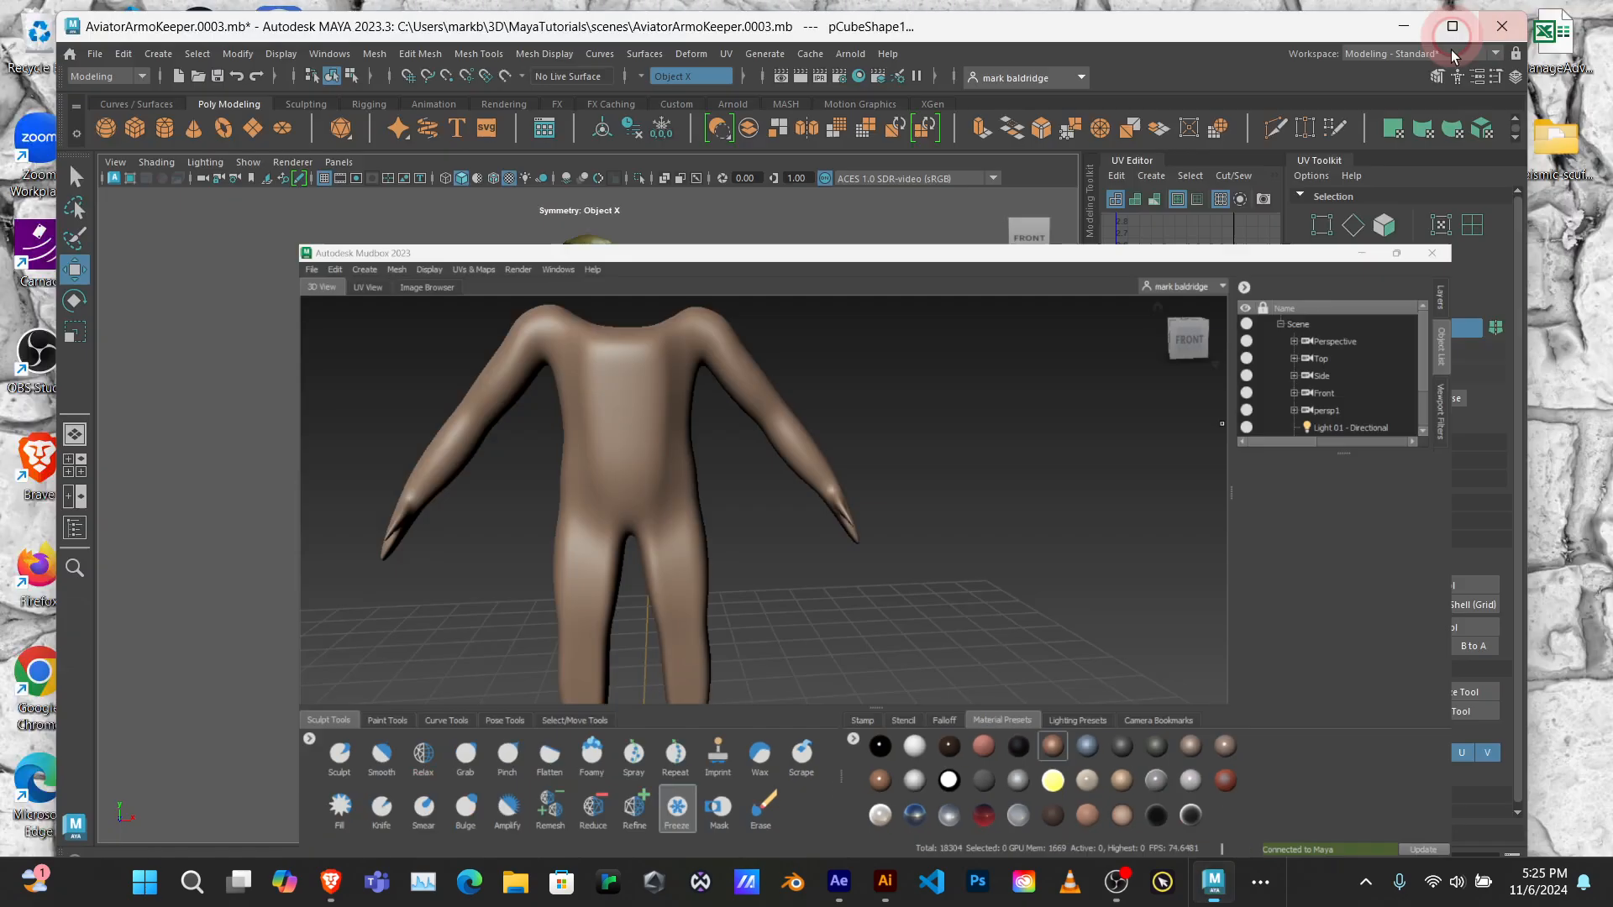
alt+drag(790, 420, 547, 349)
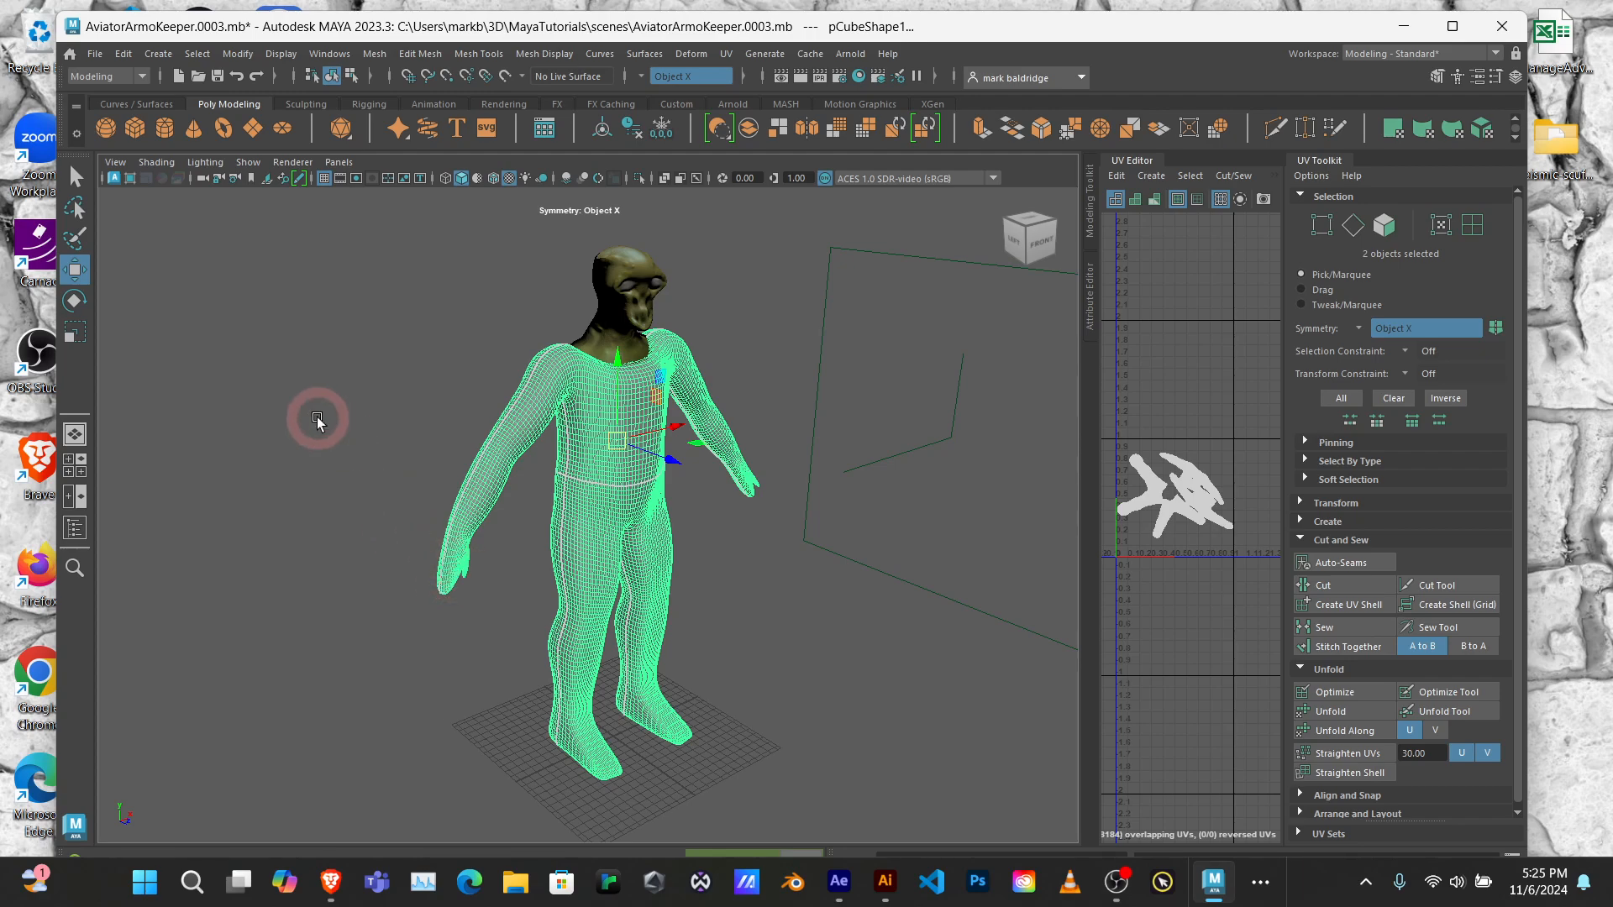
alt+drag(746, 437, 479, 443)
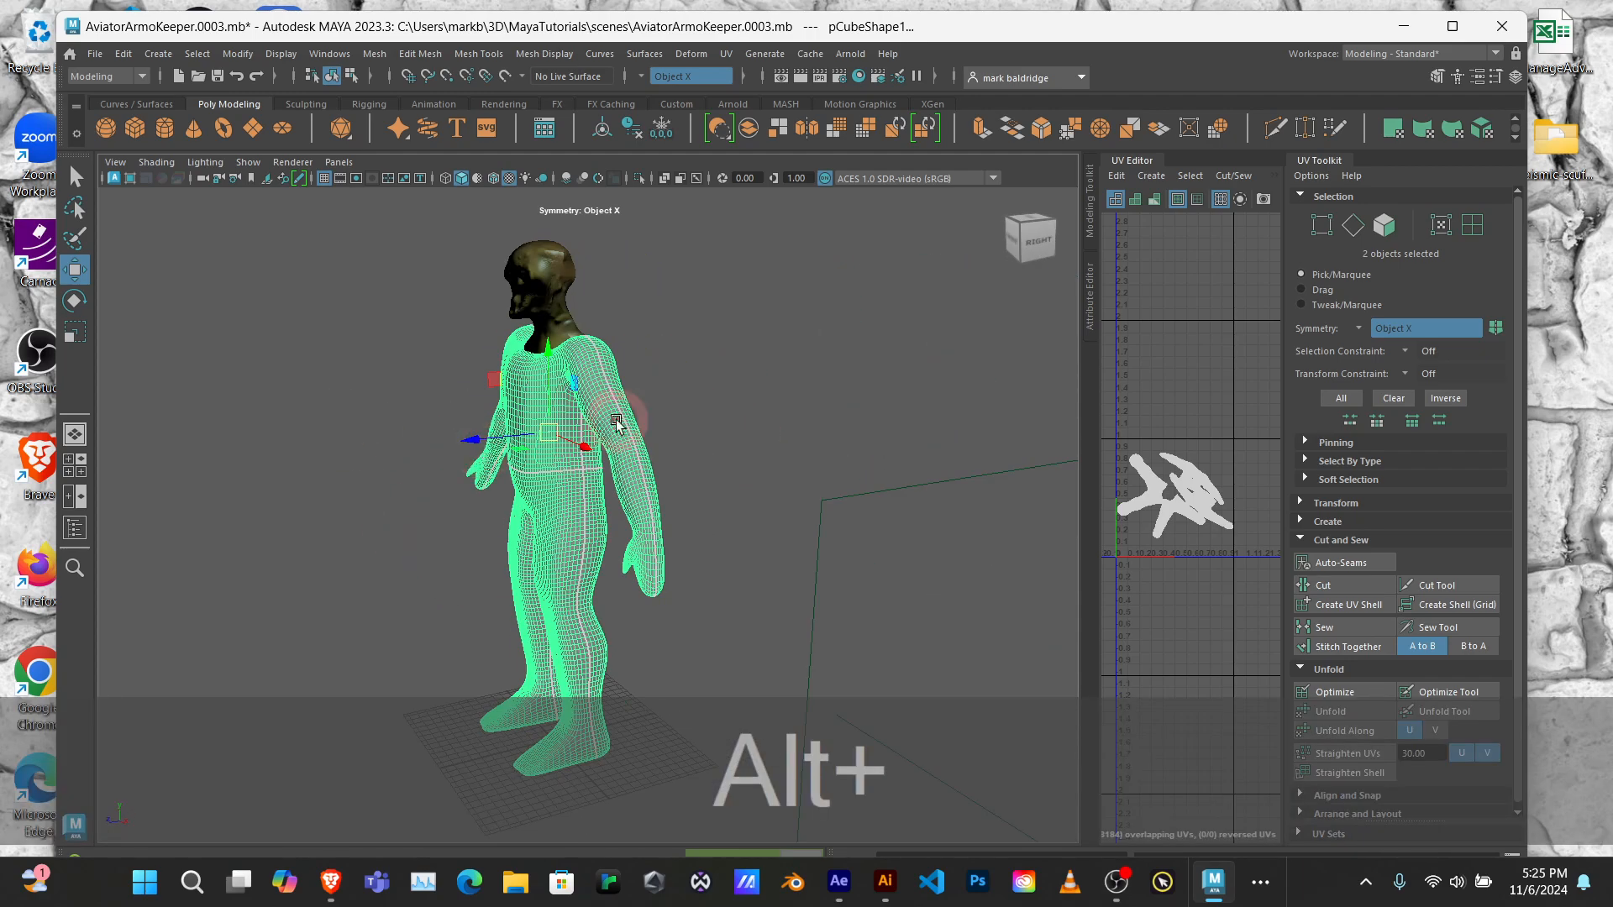
alt+drag(607, 427, 754, 426)
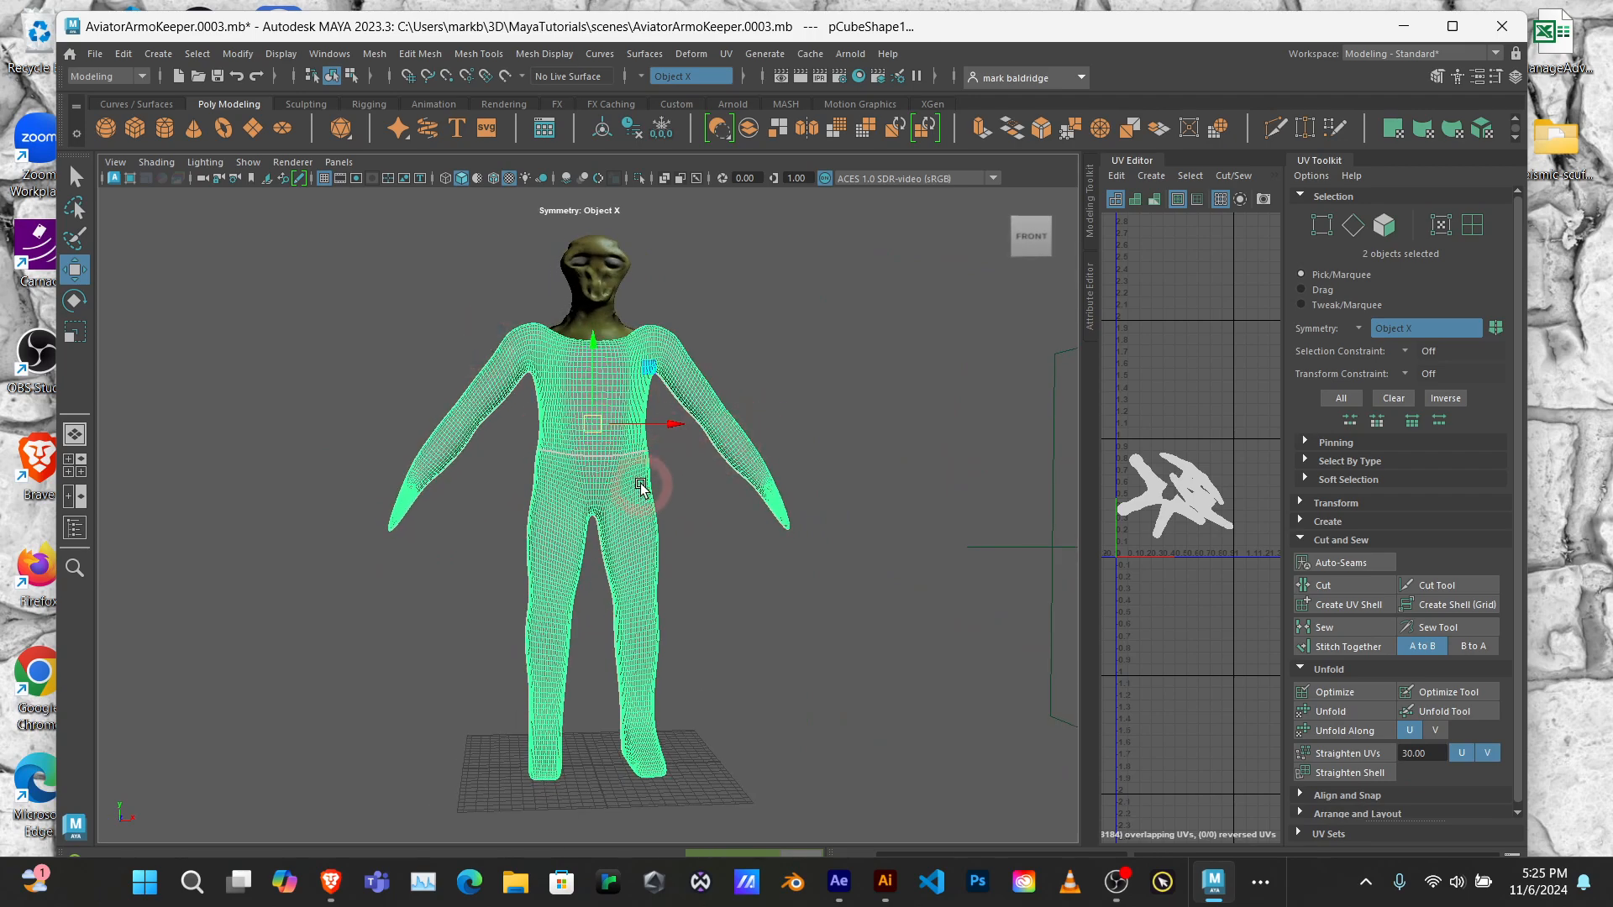
scroll(641, 487, up, 3)
alt+drag(641, 488, 605, 478)
scroll(623, 473, down, 5)
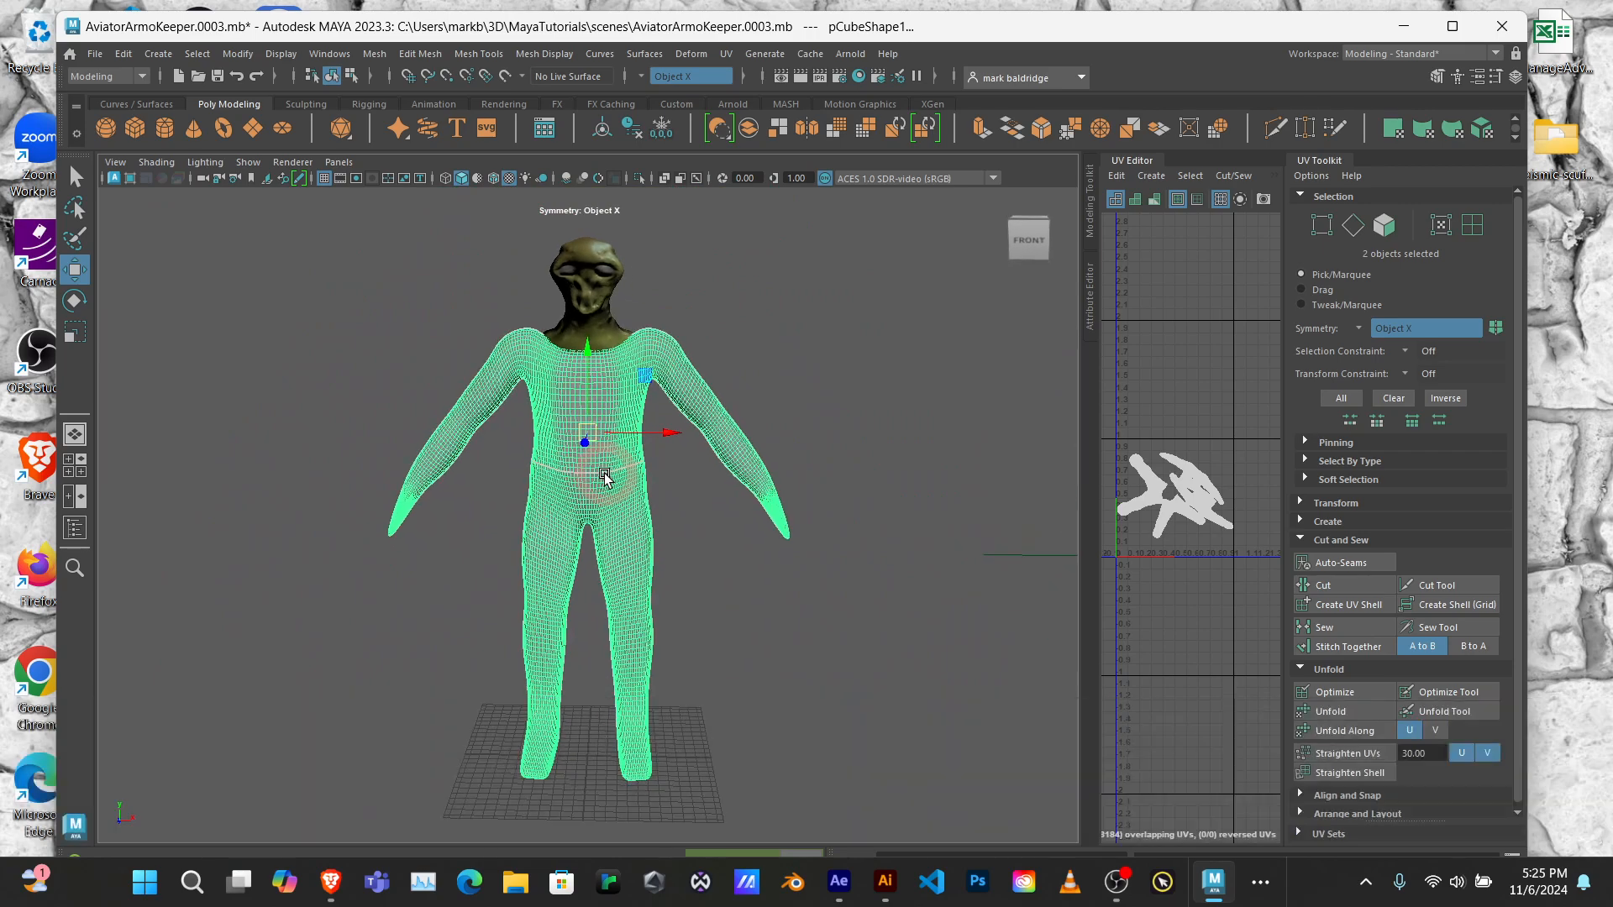